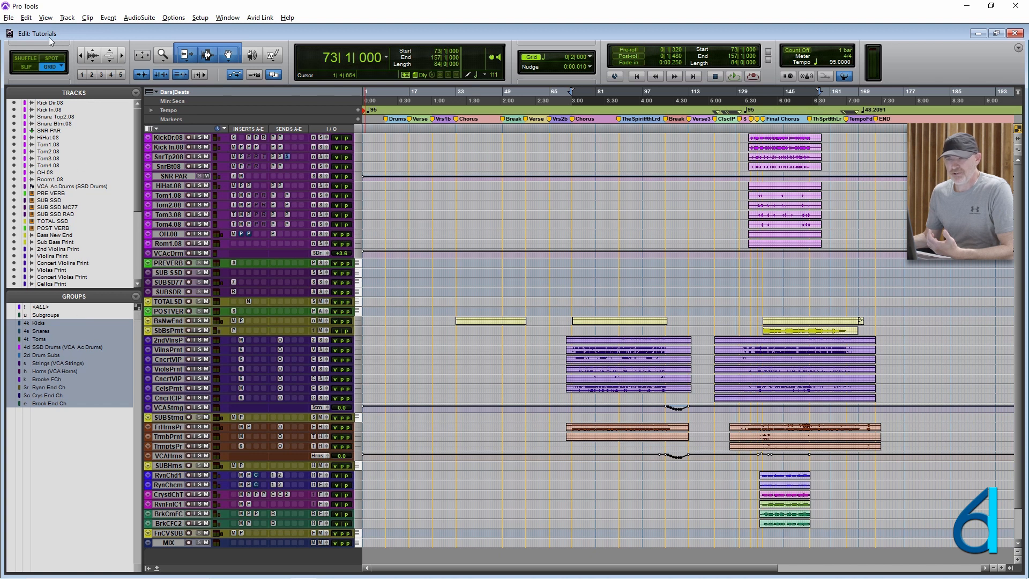
- Toggle the Track List off and back on, and show and hide the Clip List in the Edit window
{"action": "left_click", "coordinate": [45, 18]}
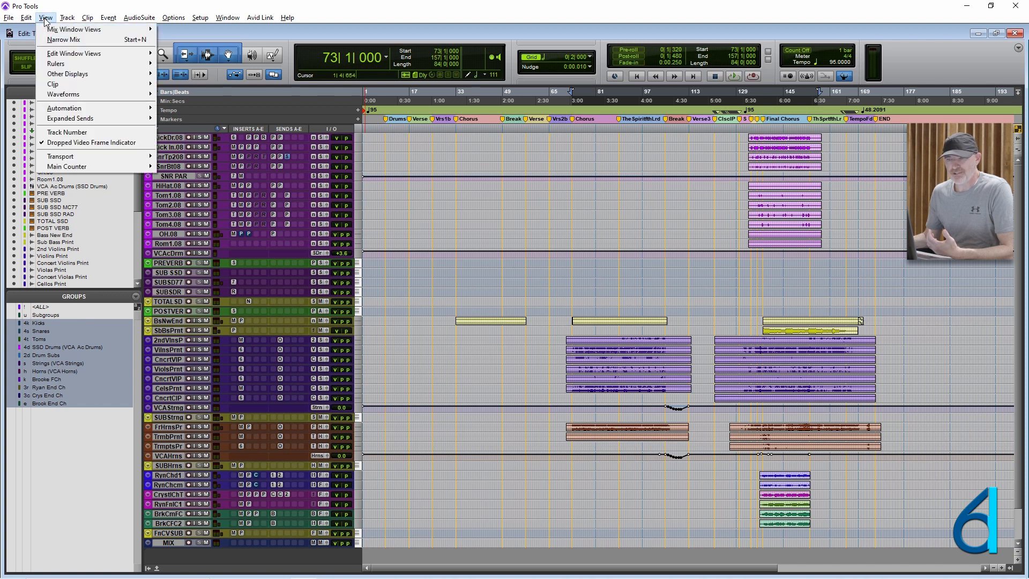
{"action": "mouse_move", "coordinate": [96, 74]}
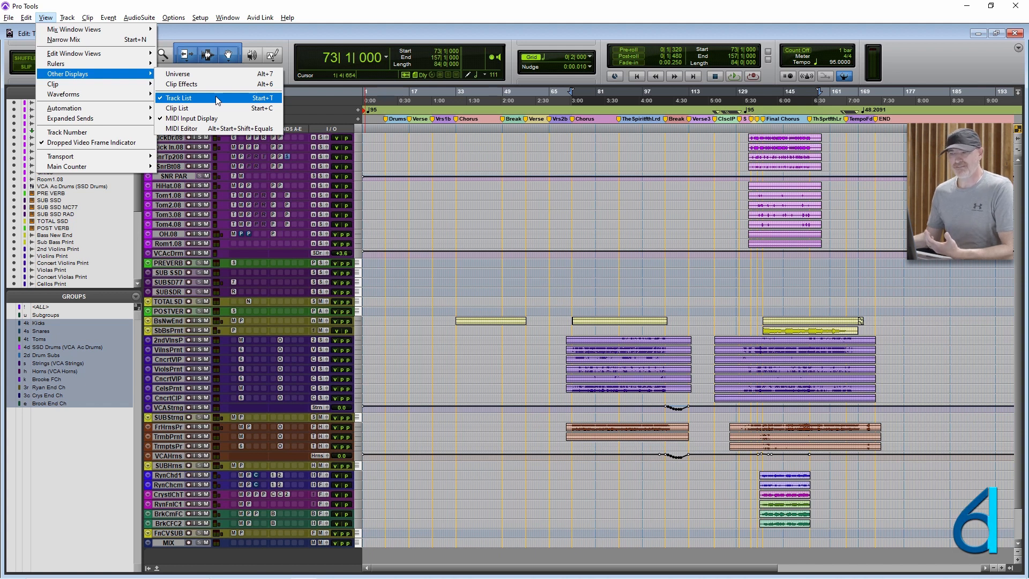
{"action": "left_click", "coordinate": [225, 45]}
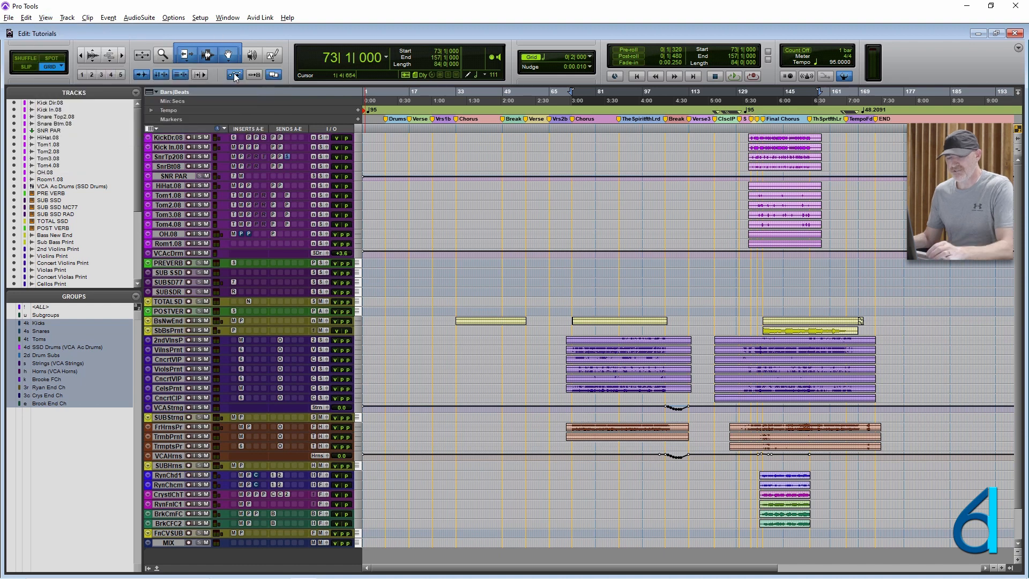
{"action": "key", "text": "super+t"}
{"action": "key", "text": "super+t"}
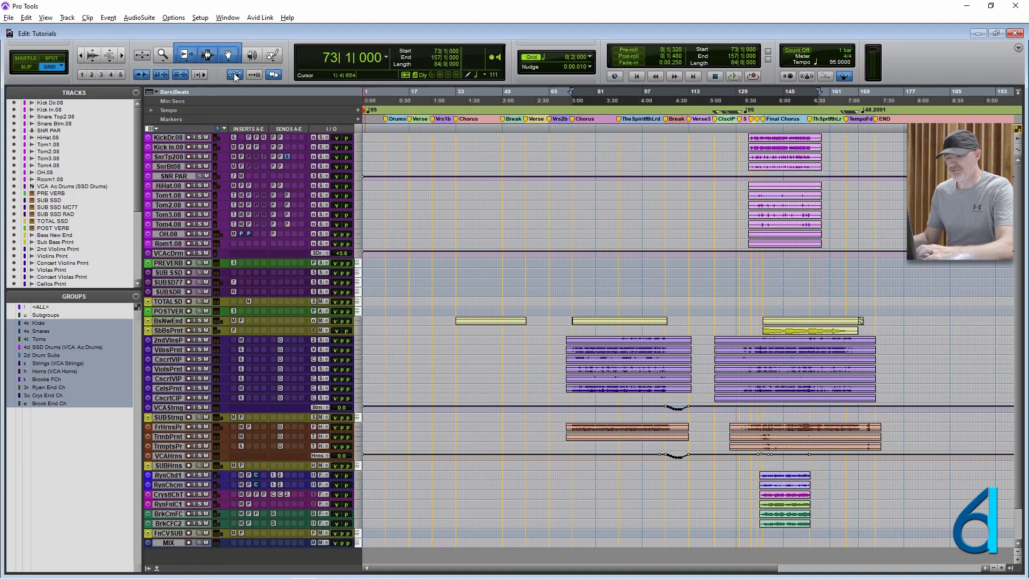
{"action": "key", "text": "super+c"}
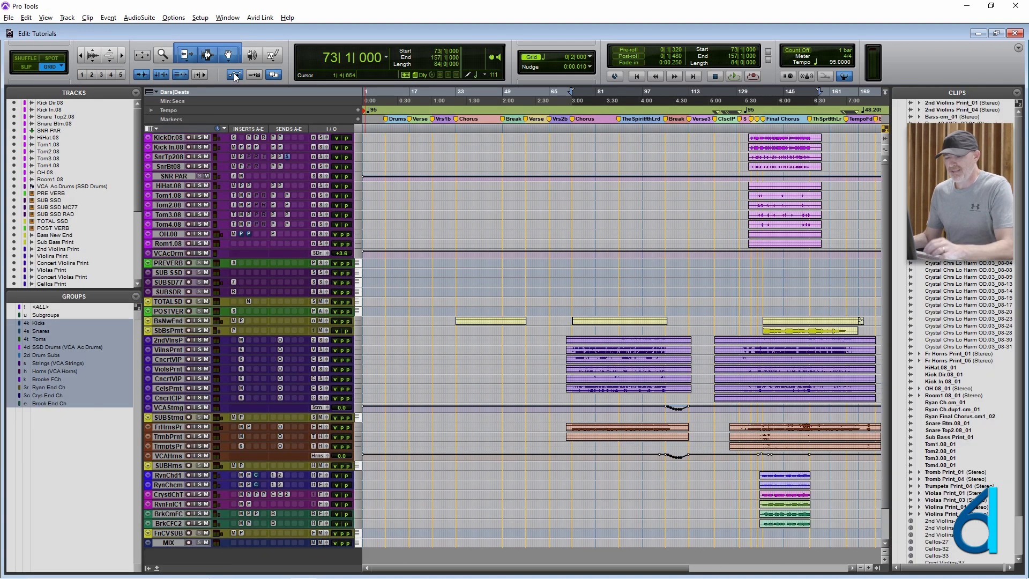
{"action": "key", "text": "super+c"}
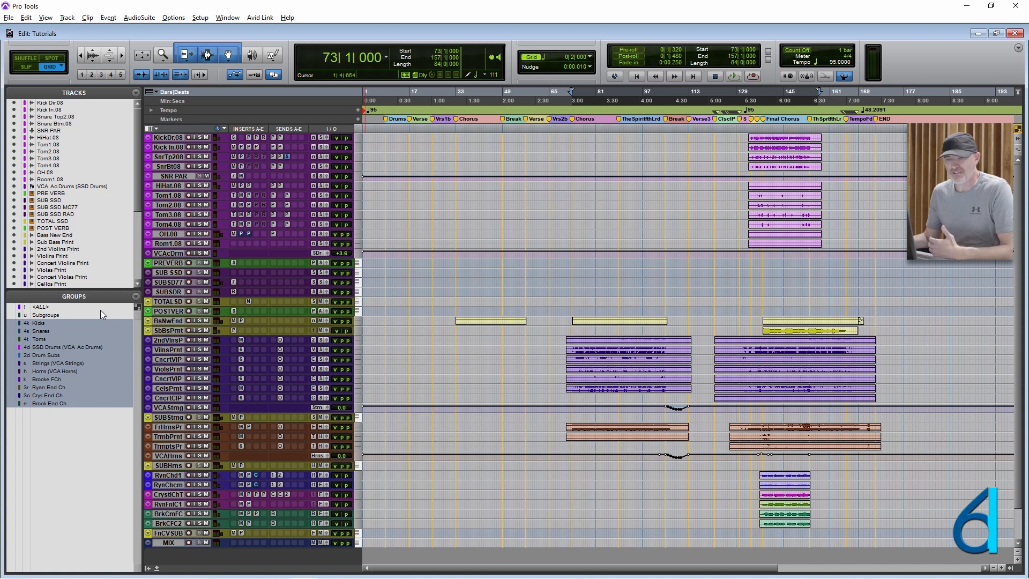
- Start a new Mix/Edit group named Violins from the 2nd Violins Print, Violins Print and Concert Violins Print tracks
{"action": "left_click", "coordinate": [170, 339]}
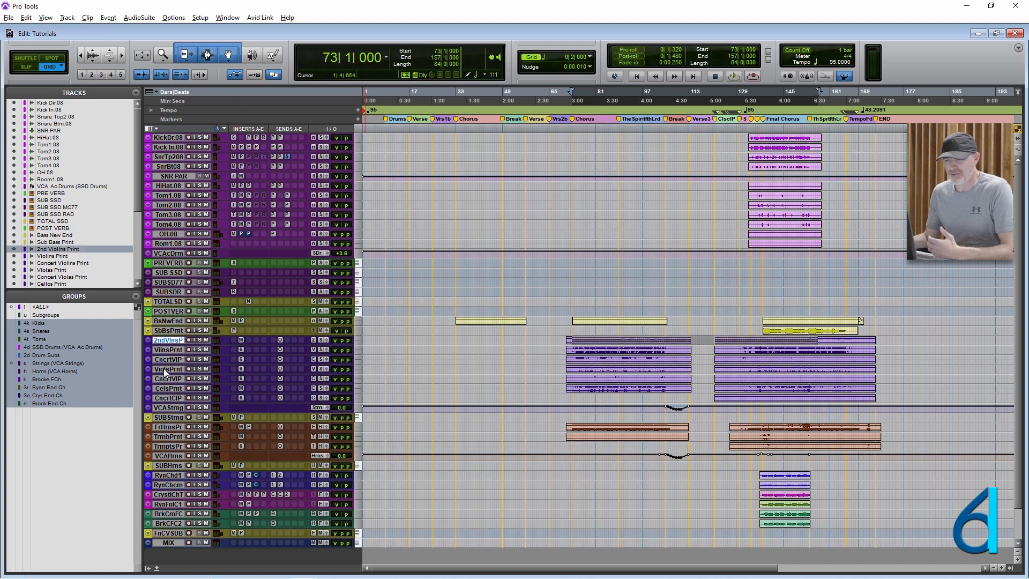
{"action": "left_click", "coordinate": [167, 358], "text": "shift"}
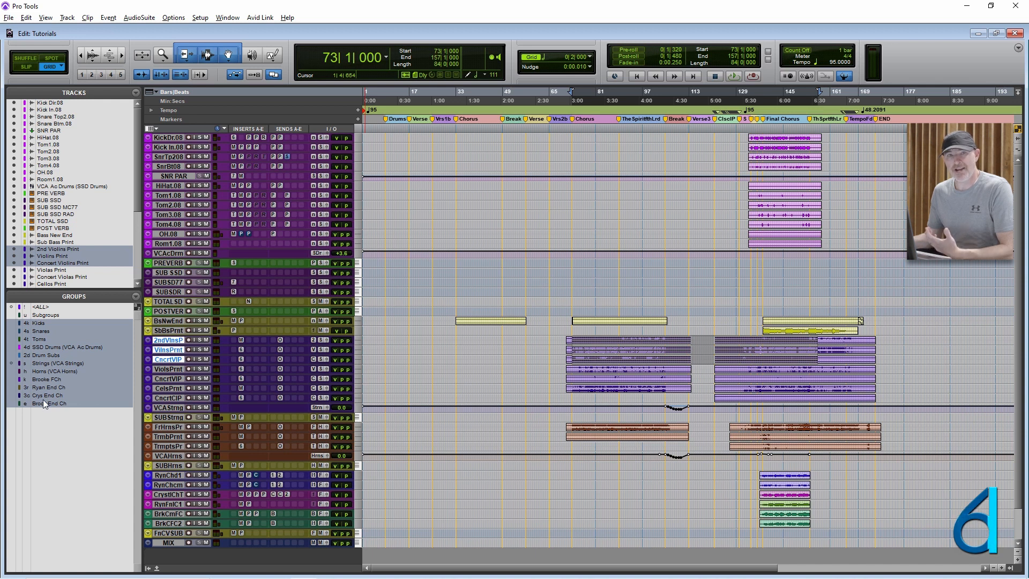
{"action": "left_click", "coordinate": [134, 295]}
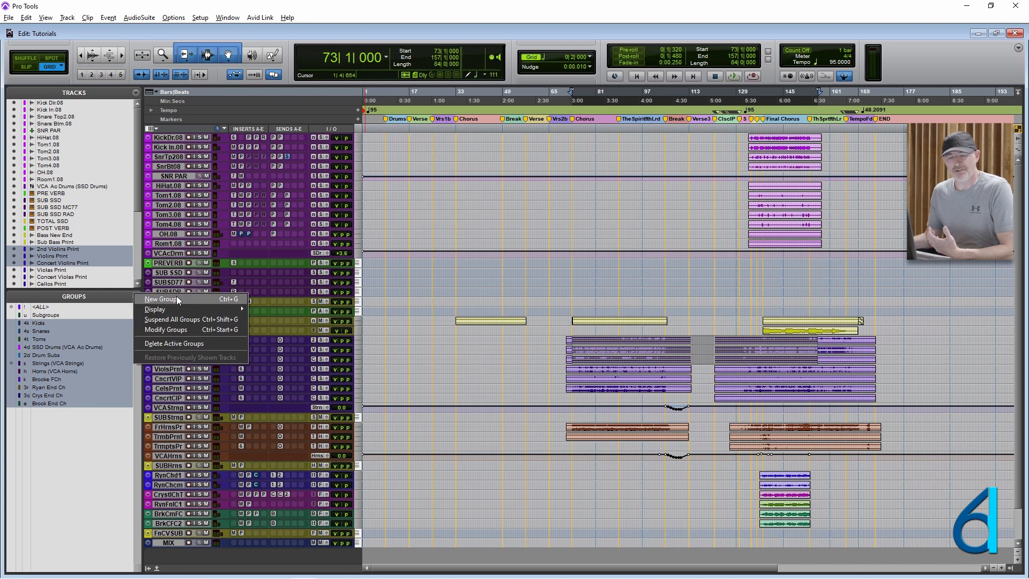
{"action": "left_click", "coordinate": [177, 299]}
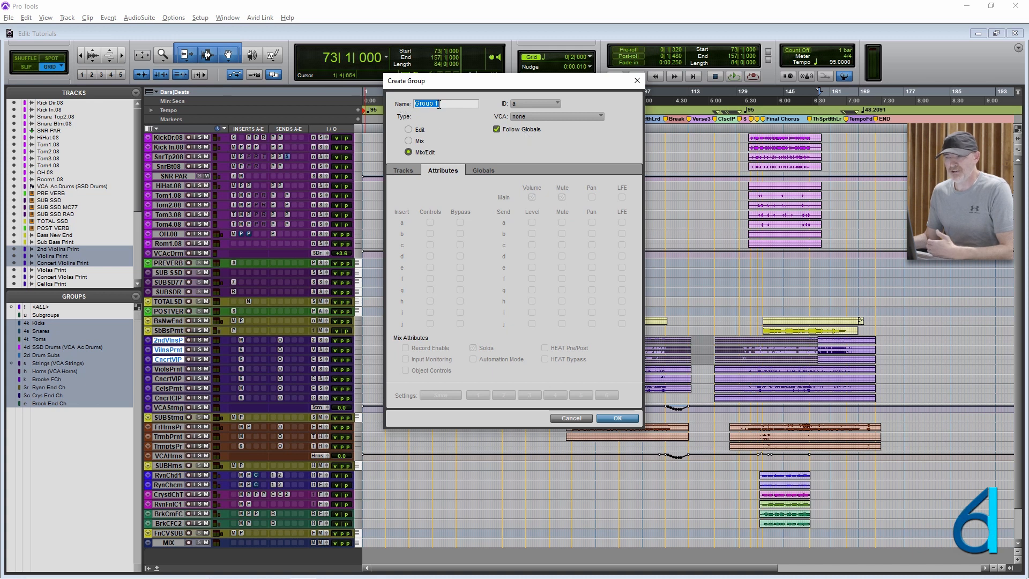
{"action": "type", "text": "Violins"}
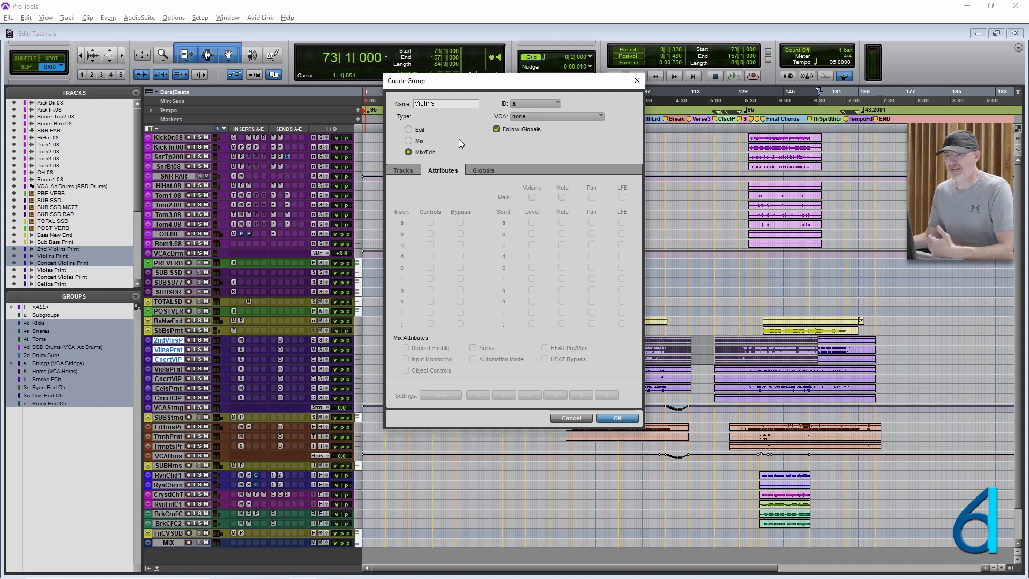
- Assign the letter v in the first bank as the new group's ID
{"action": "left_click", "coordinate": [531, 104]}
{"action": "mouse_move", "coordinate": [548, 107]}
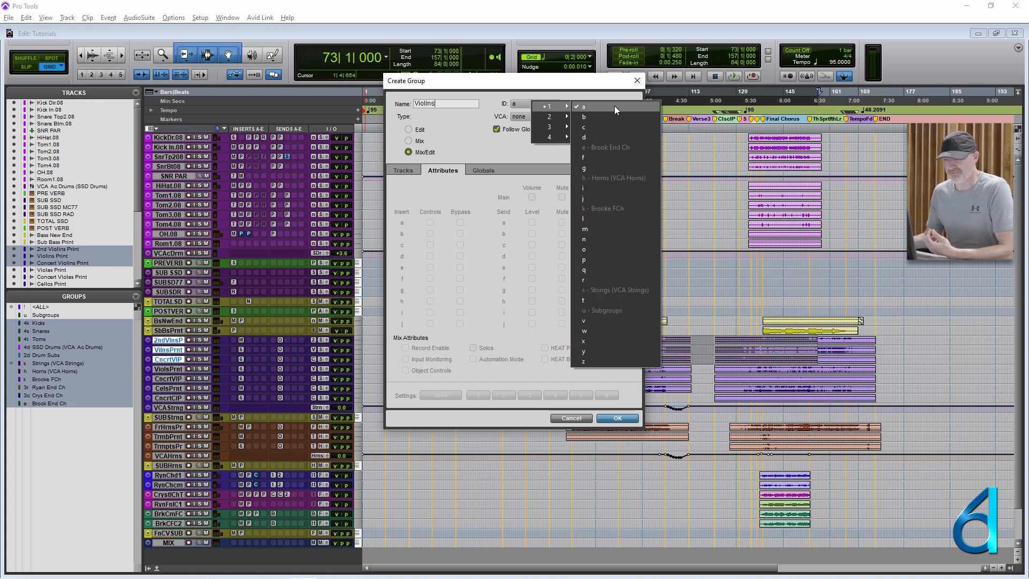
{"action": "left_click", "coordinate": [613, 318]}
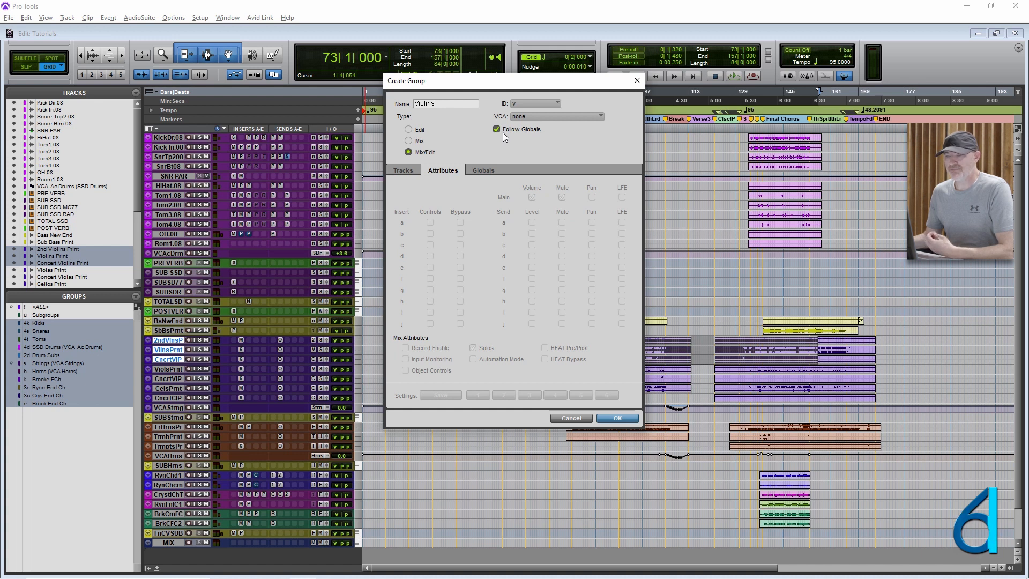
- Disable main Mute and Automation Mode in the group's global attributes, leaving Volume linked, and create the group
{"action": "left_click", "coordinate": [484, 170]}
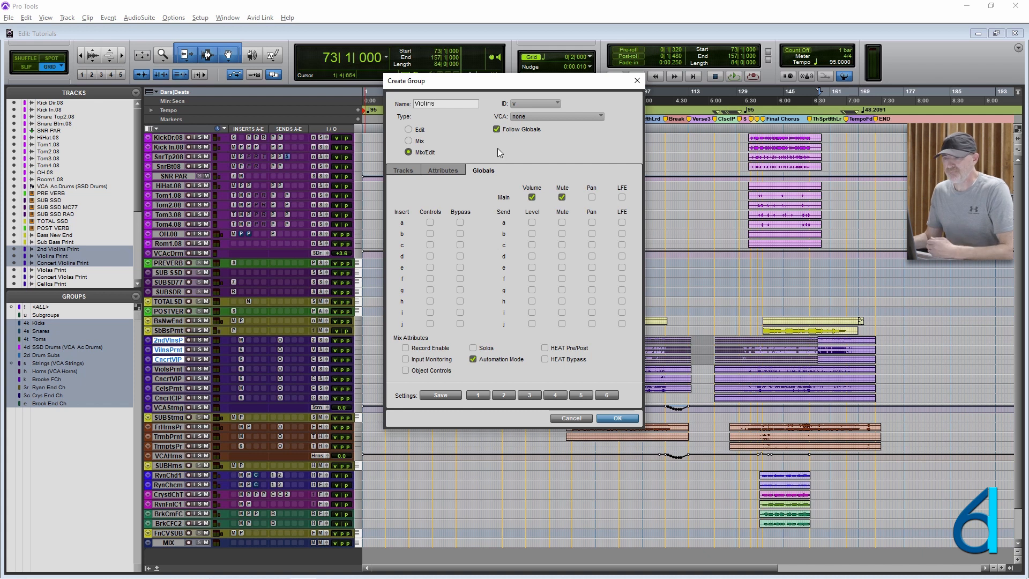
{"action": "left_click", "coordinate": [562, 197]}
{"action": "left_click", "coordinate": [485, 360]}
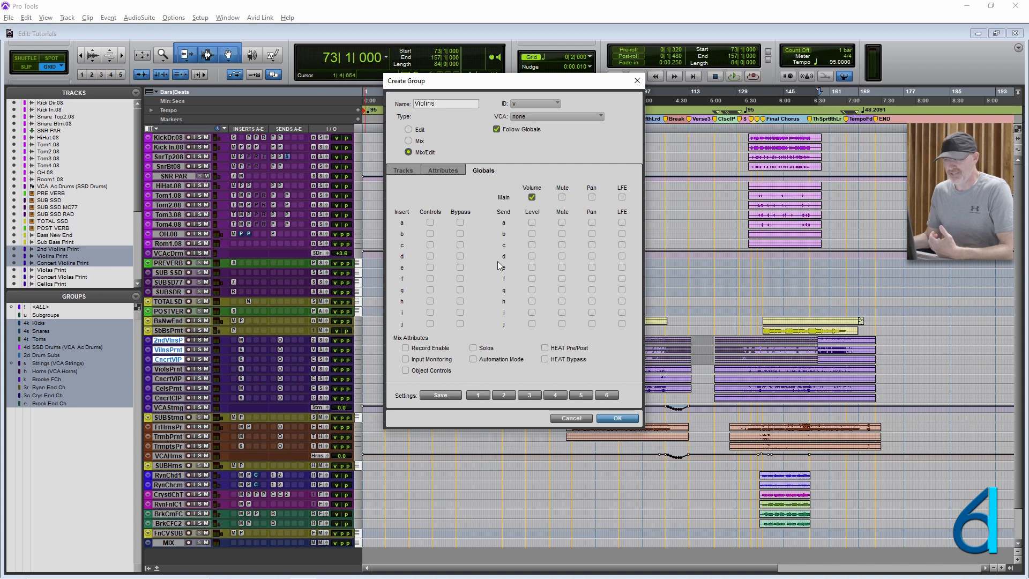
{"action": "left_click", "coordinate": [606, 421]}
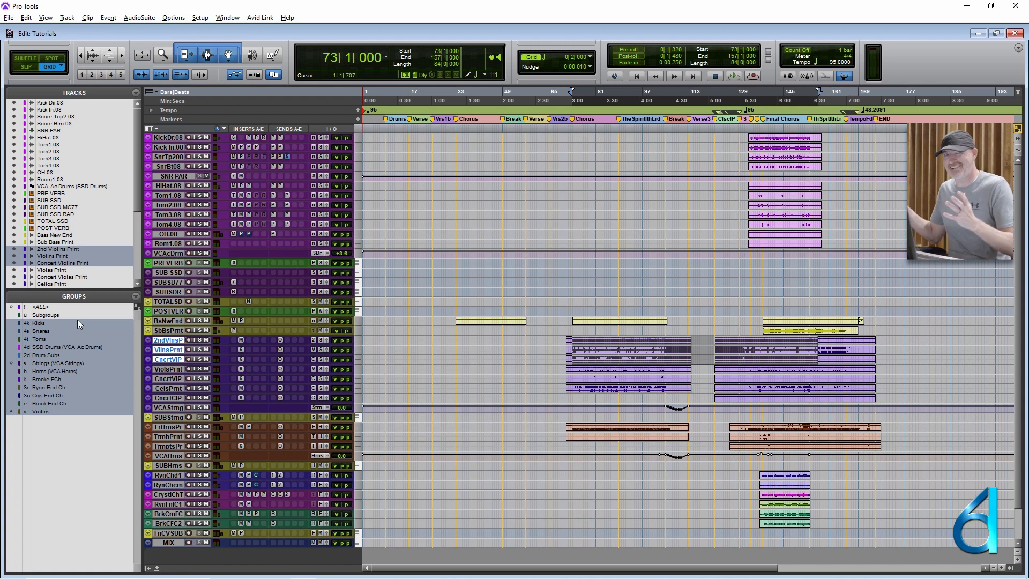
- Modify the Violins group so its global attributes also link main Mute and Solos
{"action": "right_click", "coordinate": [50, 411]}
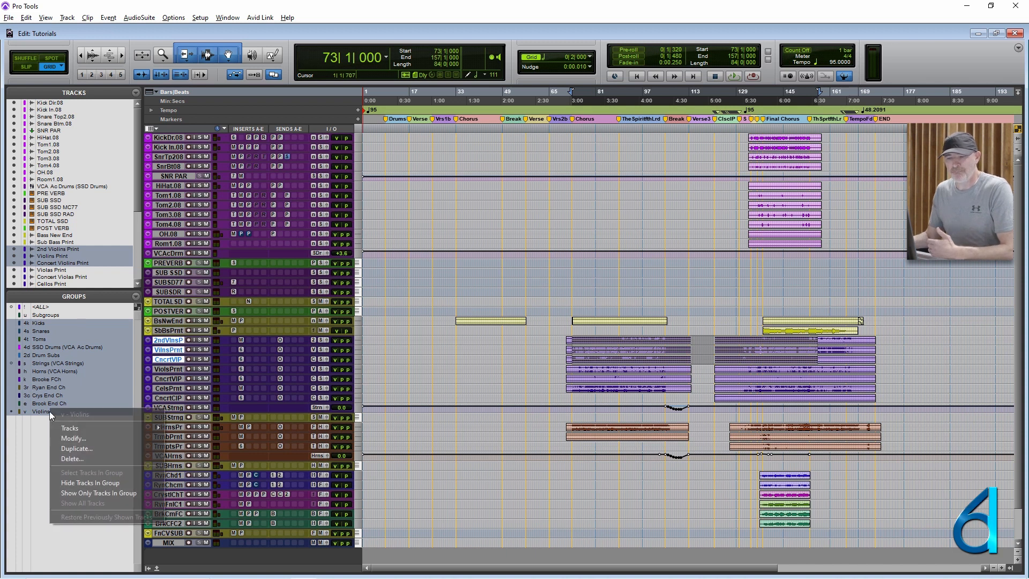
{"action": "left_click", "coordinate": [92, 439]}
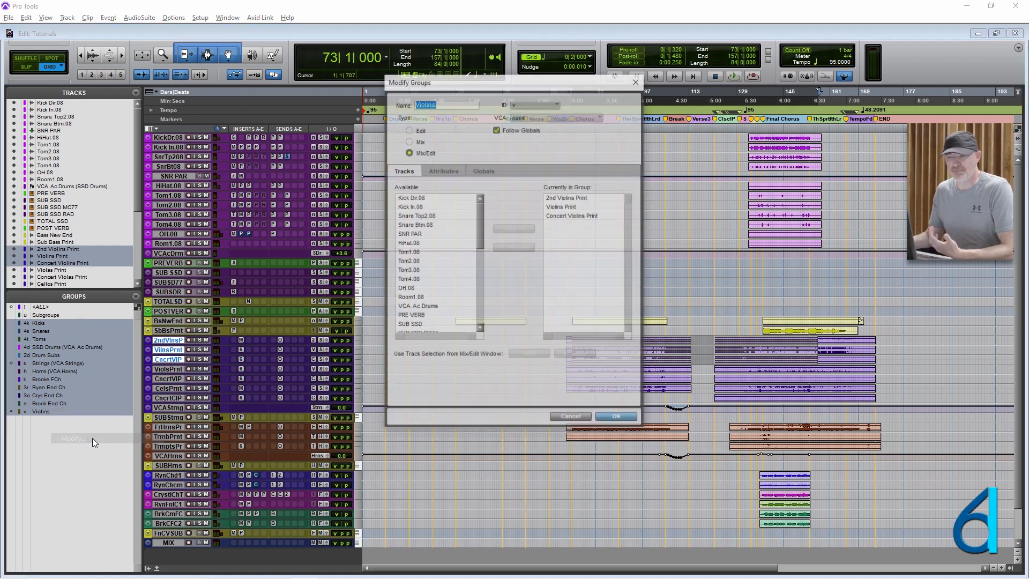
{"action": "left_click", "coordinate": [485, 170]}
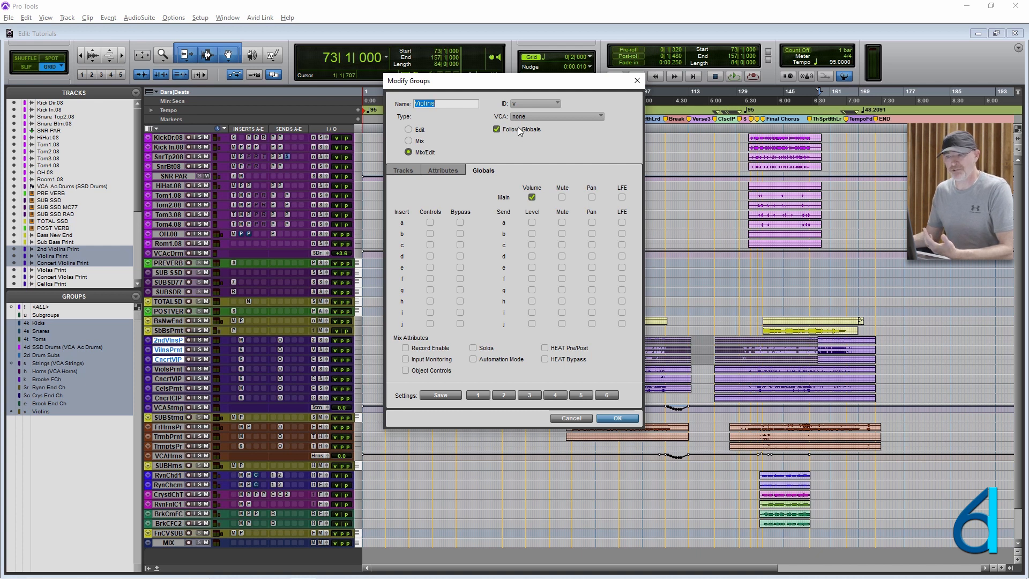
{"action": "left_click", "coordinate": [475, 348]}
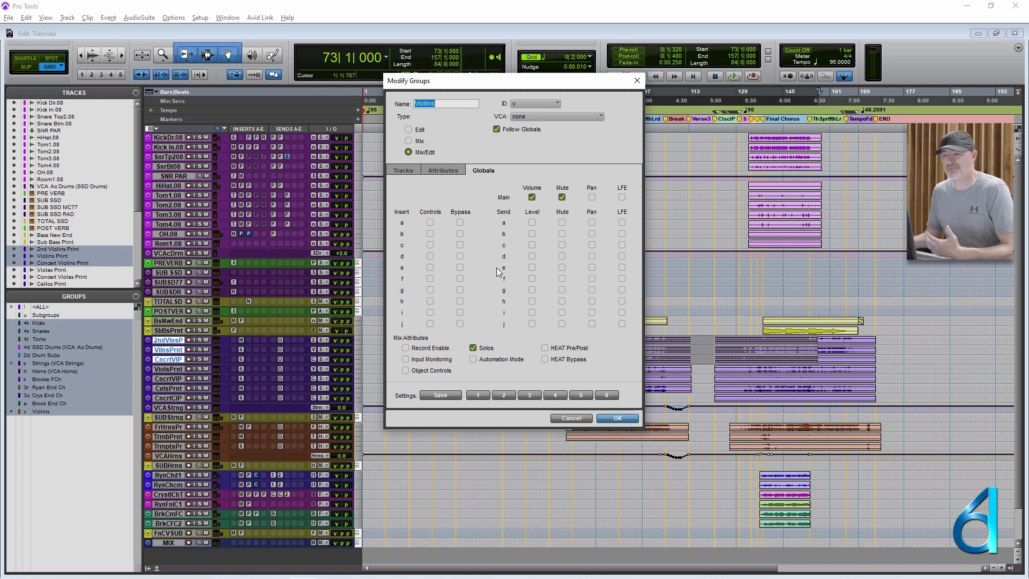
- Stop the Violins group following globals and link insert a's controls and bypass plus send a's level and mute in its own attributes
{"action": "left_click", "coordinate": [499, 129]}
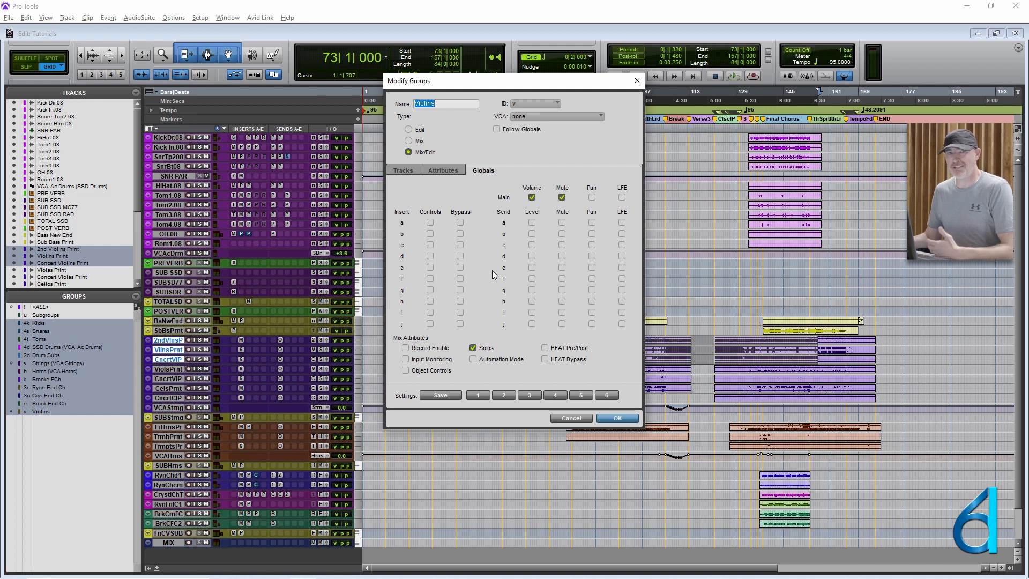
{"action": "left_click", "coordinate": [430, 222]}
{"action": "left_click", "coordinate": [460, 222]}
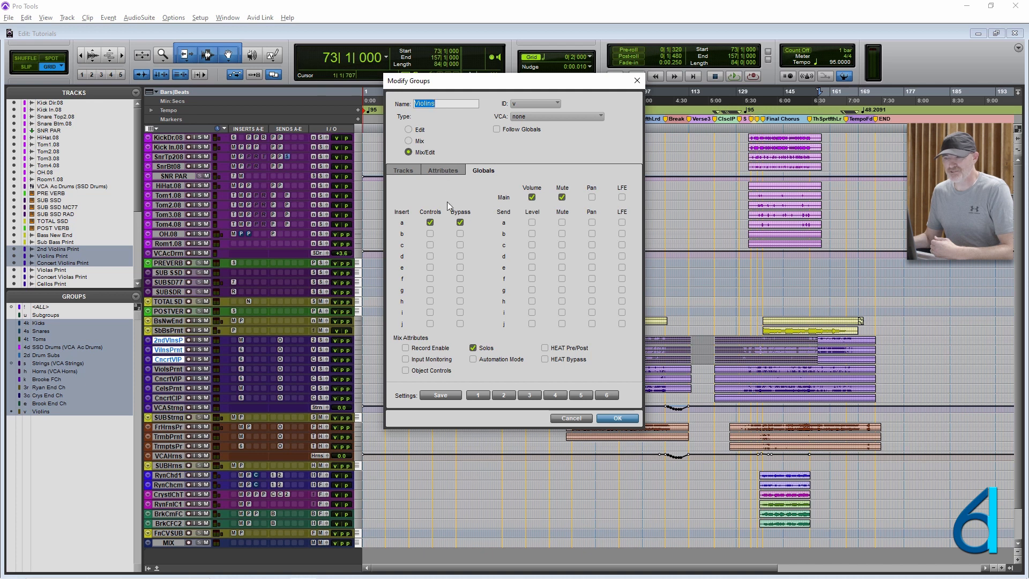
{"action": "left_click", "coordinate": [430, 222]}
{"action": "left_click", "coordinate": [444, 169]}
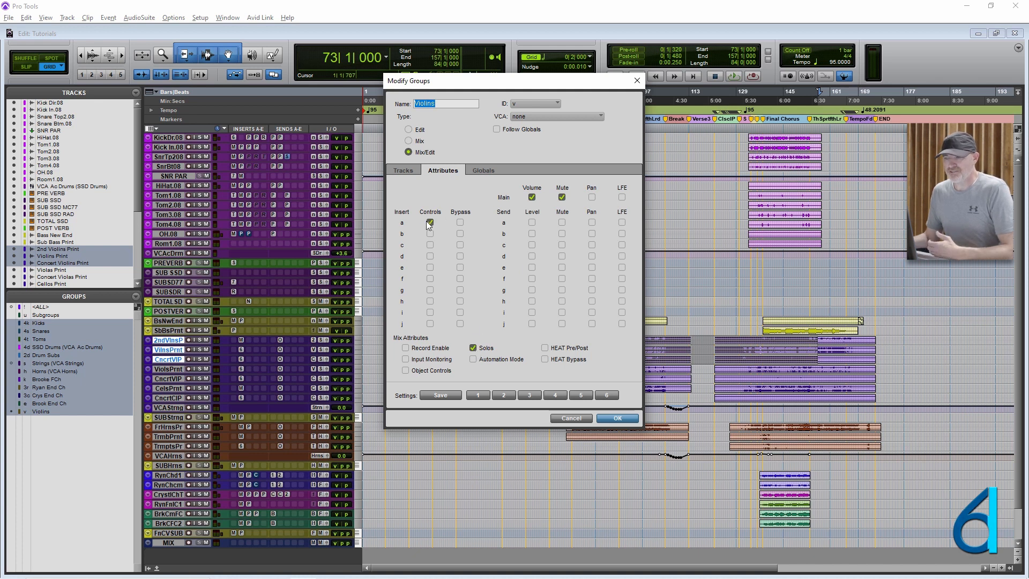
{"action": "left_click", "coordinate": [460, 222]}
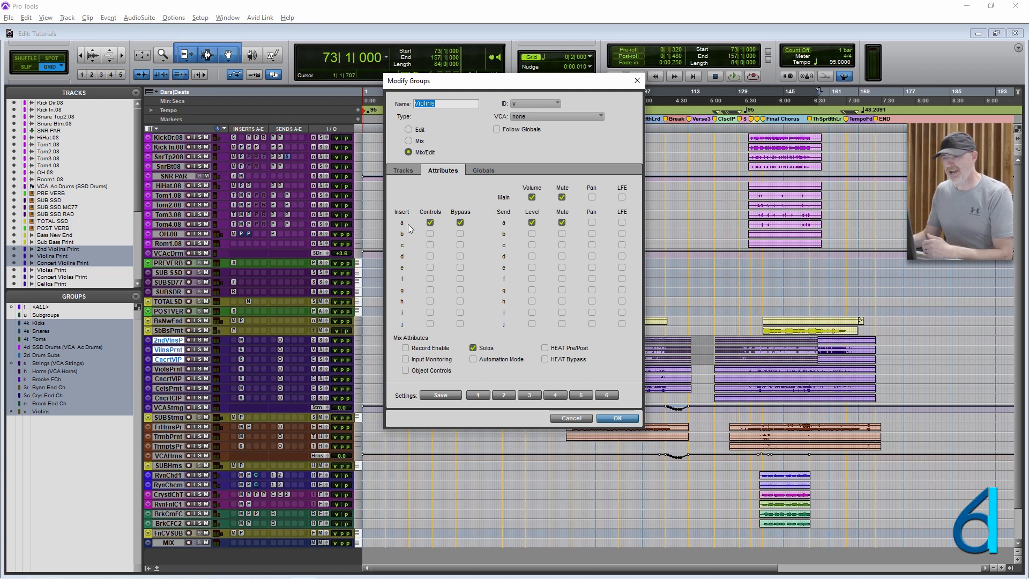
{"action": "left_click", "coordinate": [615, 418]}
- Switch to the Mix window and insert MDynamicEq in insert slot a of the three selected violin tracks
{"action": "key", "text": "ctrl+equal"}
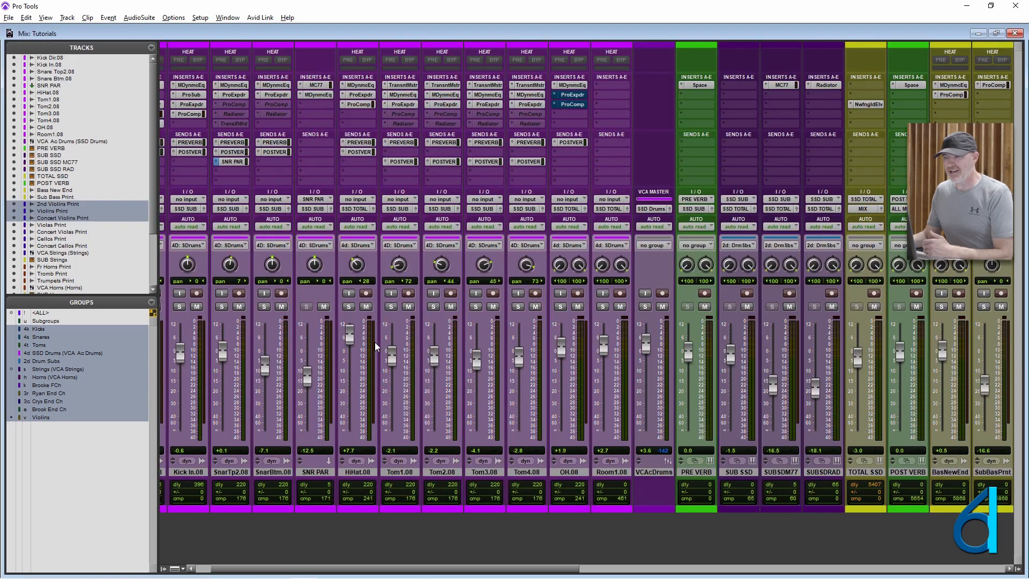
{"action": "scroll", "coordinate": [381, 338], "scroll_direction": "right", "scroll_amount": 15}
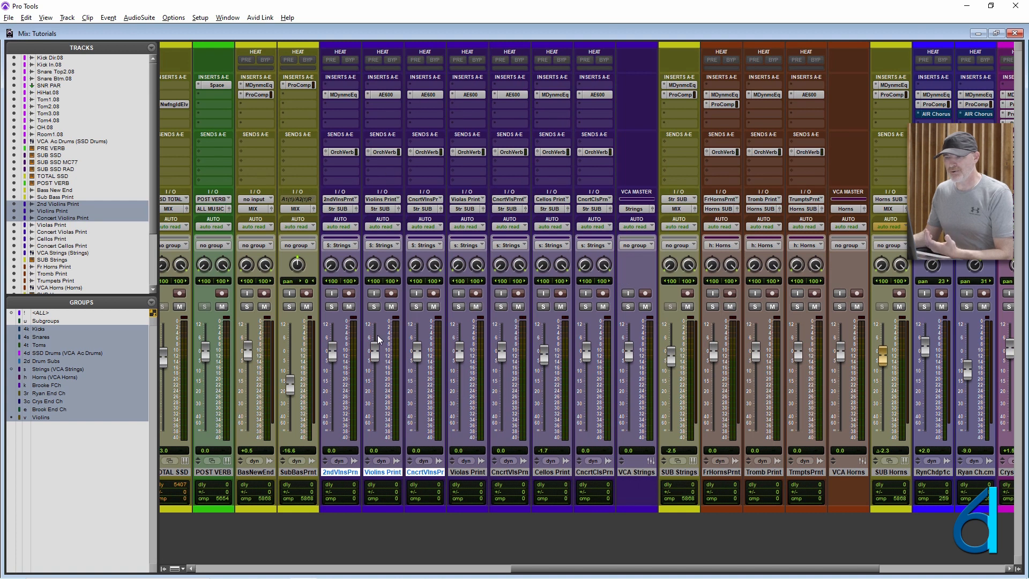
{"action": "left_click", "coordinate": [336, 86]}
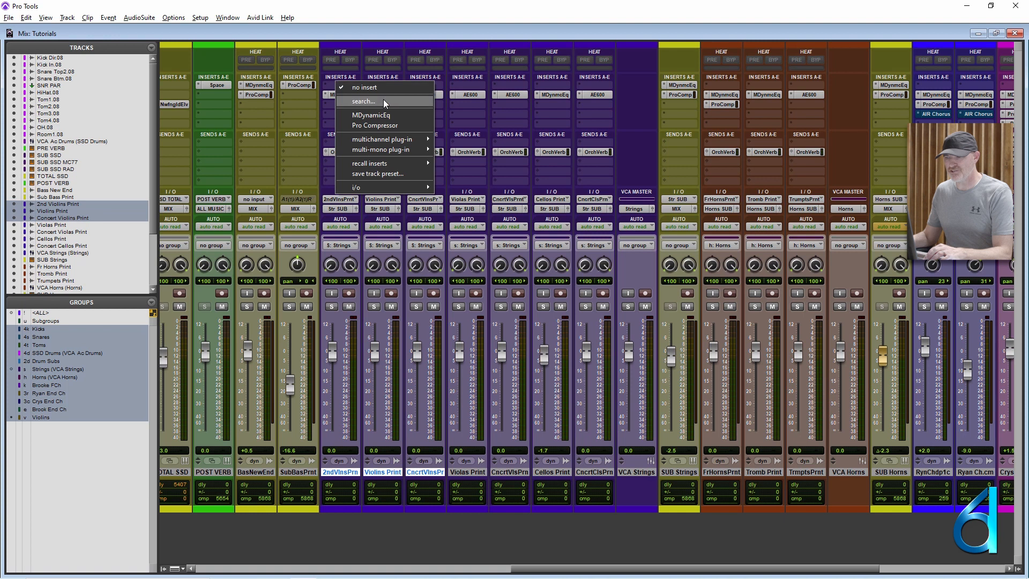
{"action": "left_click", "coordinate": [386, 116]}
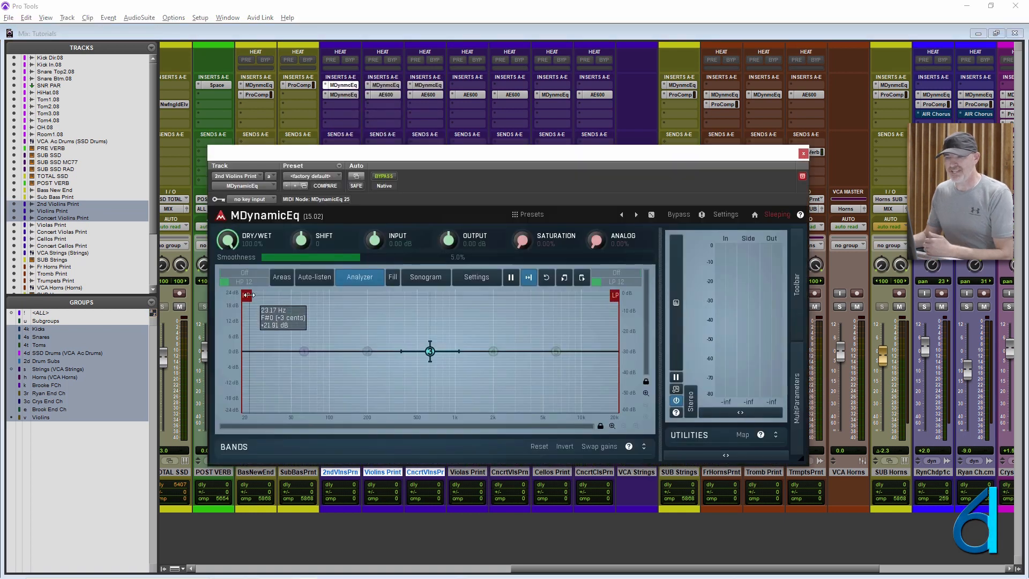
- Show the Violins Print track's MDynamicEq window beside the one for 2nd Violins Print
{"action": "left_click", "coordinate": [381, 85], "text": "shift"}
{"action": "left_click_drag", "start_coordinate": [353, 16], "coordinate": [912, 150]}
{"action": "left_click_drag", "start_coordinate": [608, 300], "coordinate": [590, 314]}
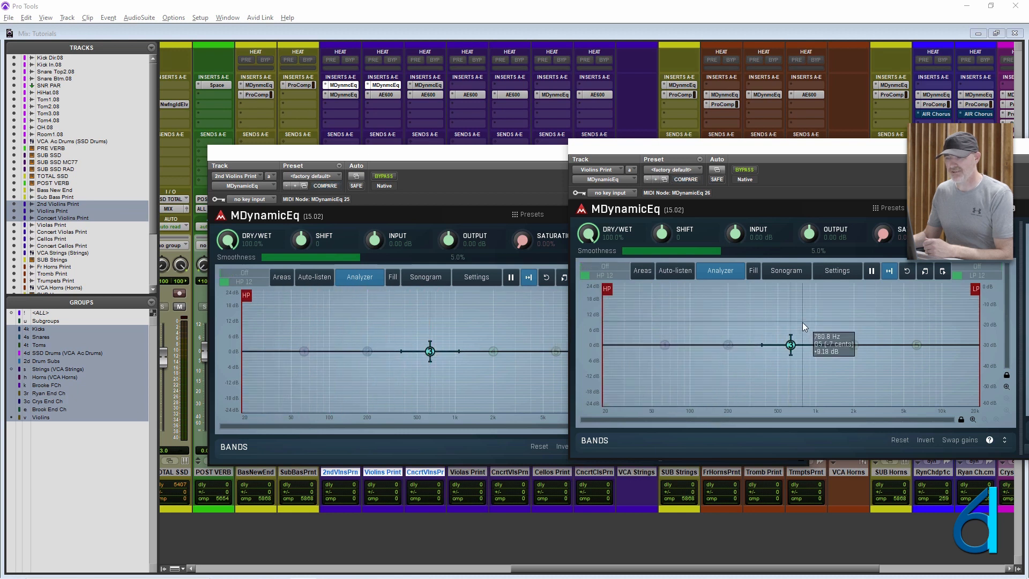
- Raise the middle band to about +8 dB near 200 Hz in the Violins Print MDynamicEq and close both plug-in windows
{"action": "left_click_drag", "start_coordinate": [791, 345], "coordinate": [727, 325]}
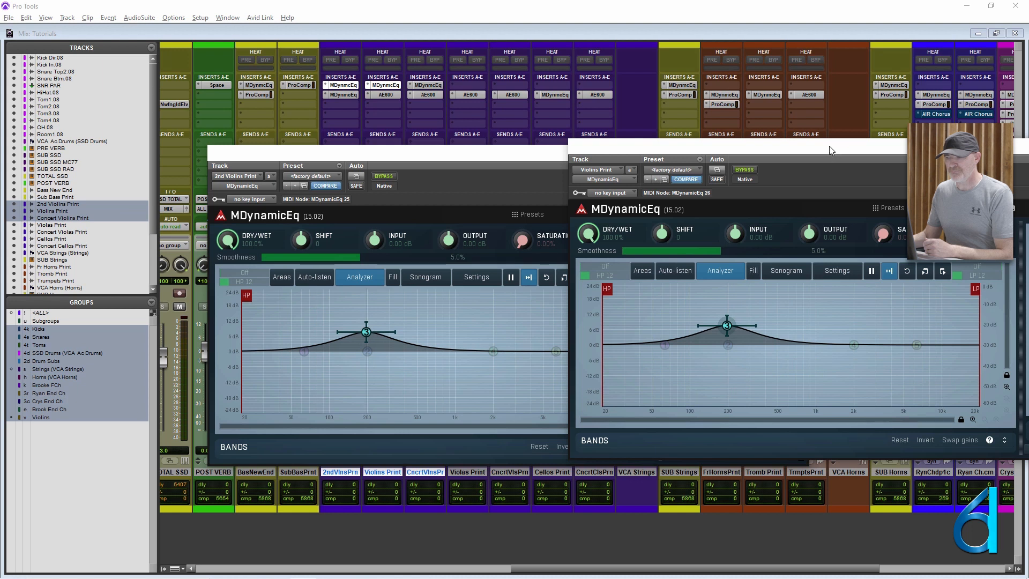
{"action": "left_click_drag", "start_coordinate": [837, 147], "coordinate": [586, 148]}
{"action": "left_click", "coordinate": [919, 148]}
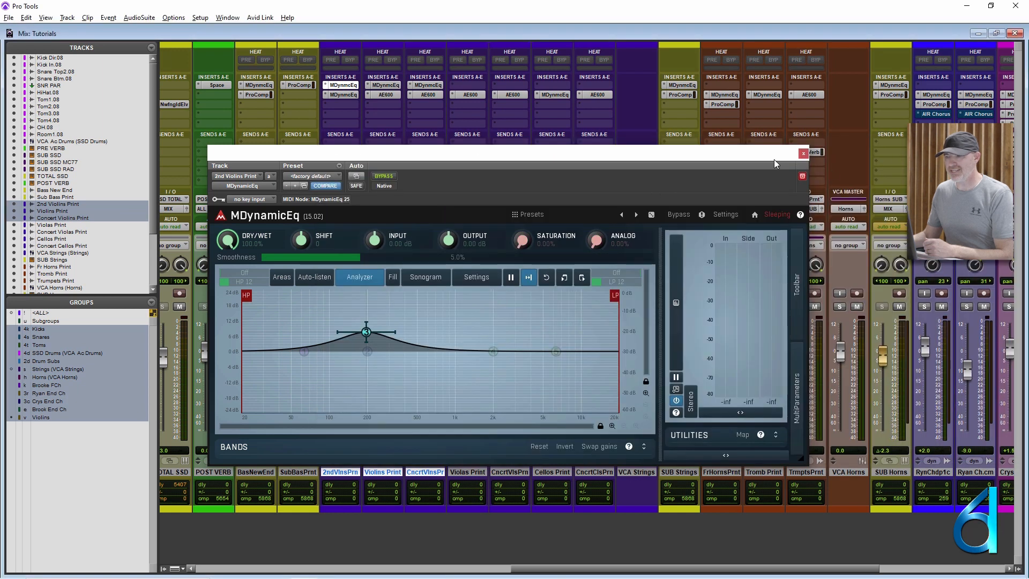
{"action": "left_click", "coordinate": [809, 153]}
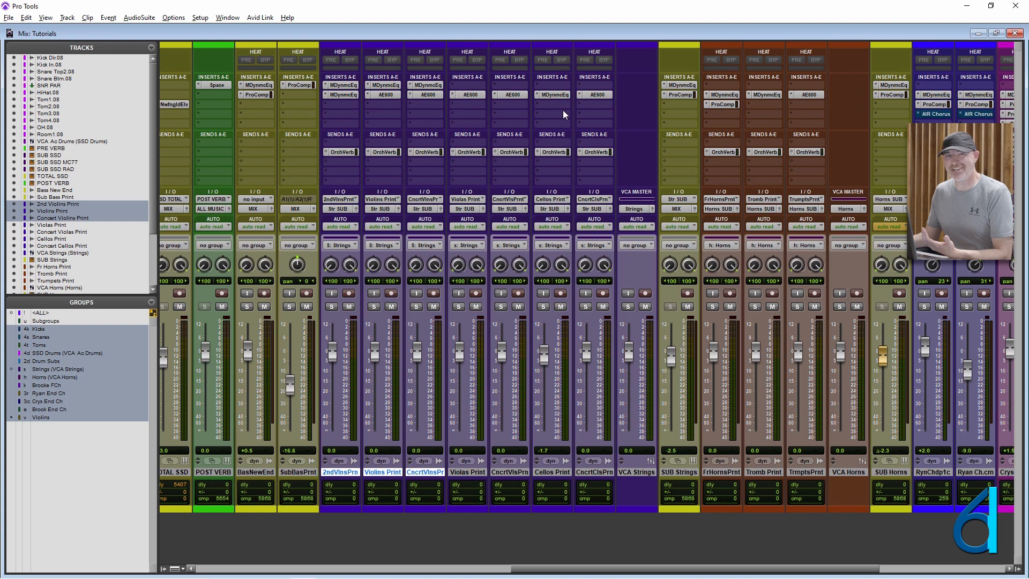
- Examine the equalizers in insert slot b across the string tracks from 2nd Violins Print to Cellos Print
{"action": "left_click", "coordinate": [344, 96]}
{"action": "left_click", "coordinate": [384, 94]}
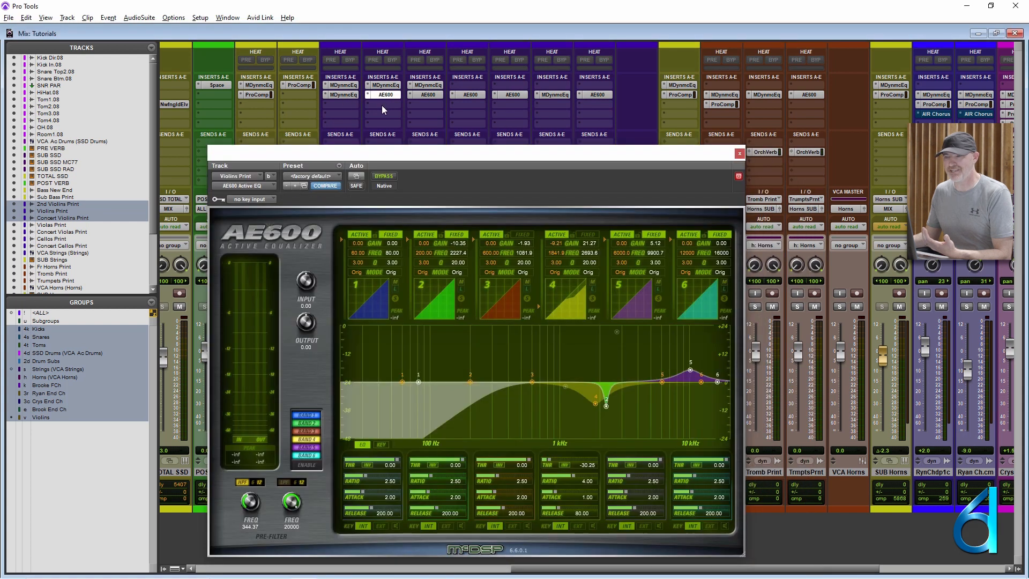
{"action": "left_click", "coordinate": [427, 94]}
{"action": "left_click", "coordinate": [472, 95]}
{"action": "left_click", "coordinate": [519, 95]}
{"action": "left_click", "coordinate": [552, 95]}
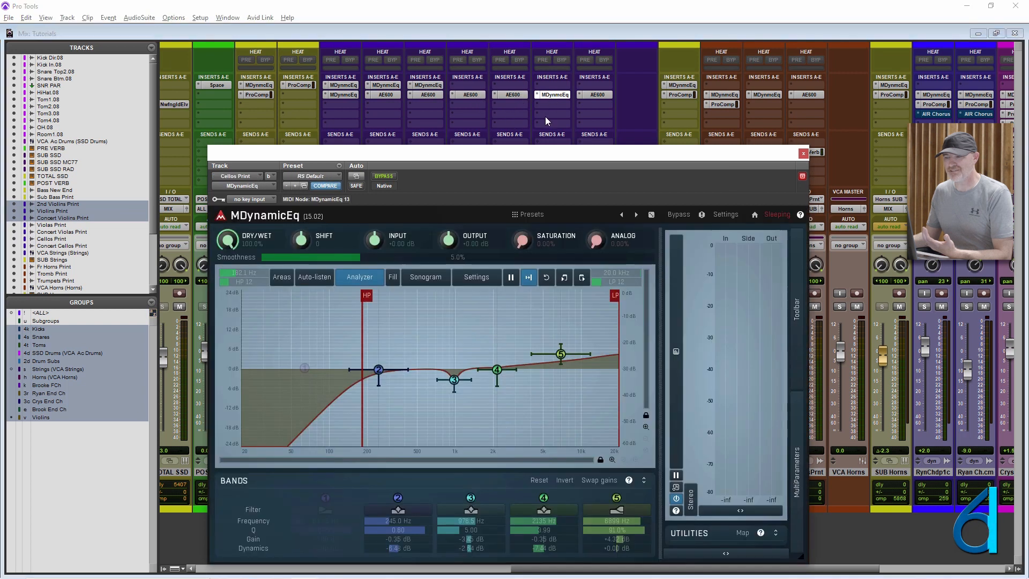
{"action": "left_click", "coordinate": [423, 94]}
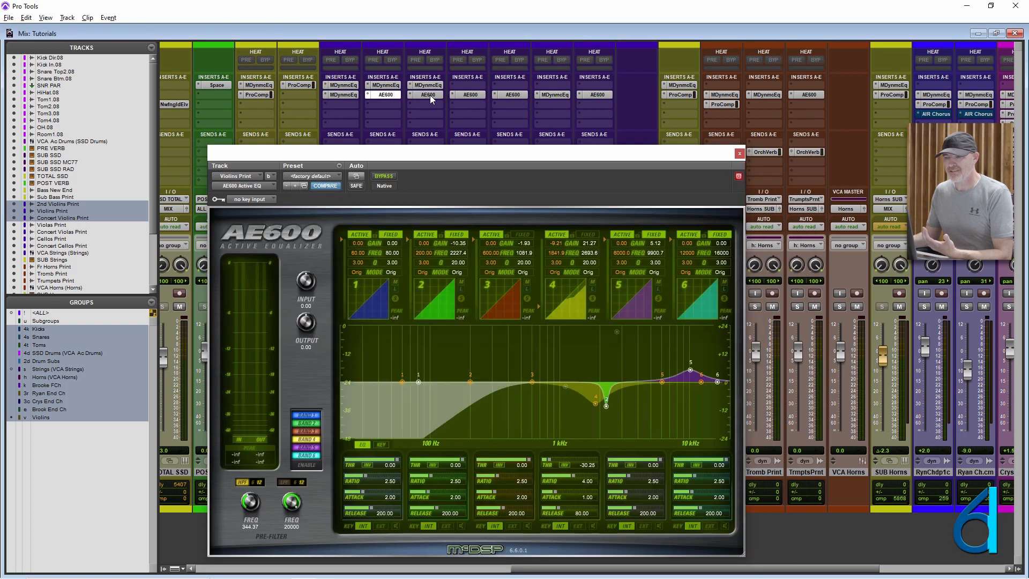
- Examine the AE600 equalizers in insert slot b of Violins Print and Violas Print, and close the plug-in window
{"action": "left_click", "coordinate": [379, 95]}
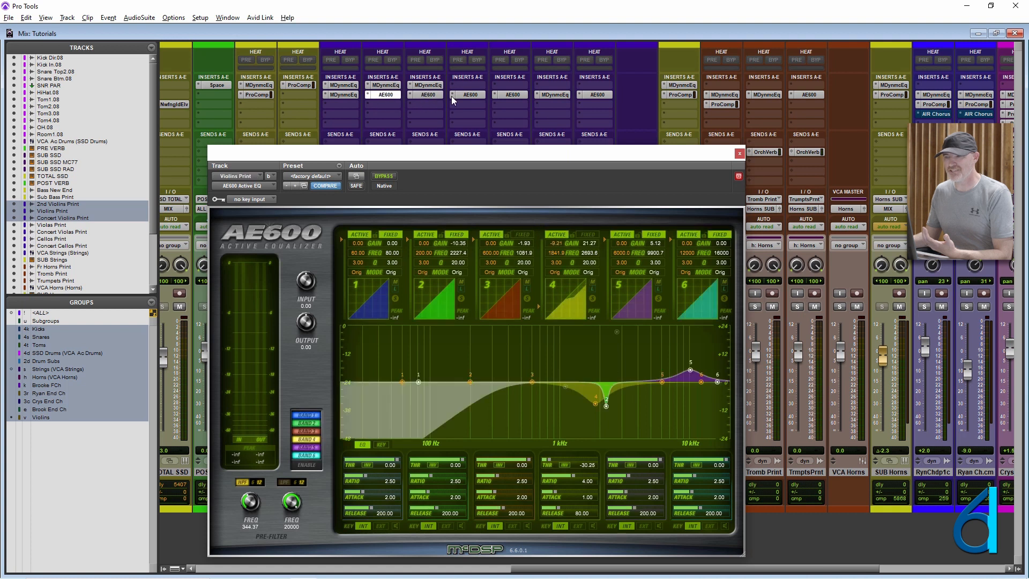
{"action": "left_click", "coordinate": [470, 94]}
{"action": "left_click_drag", "start_coordinate": [500, 155], "coordinate": [517, 146]}
{"action": "left_click", "coordinate": [756, 144]}
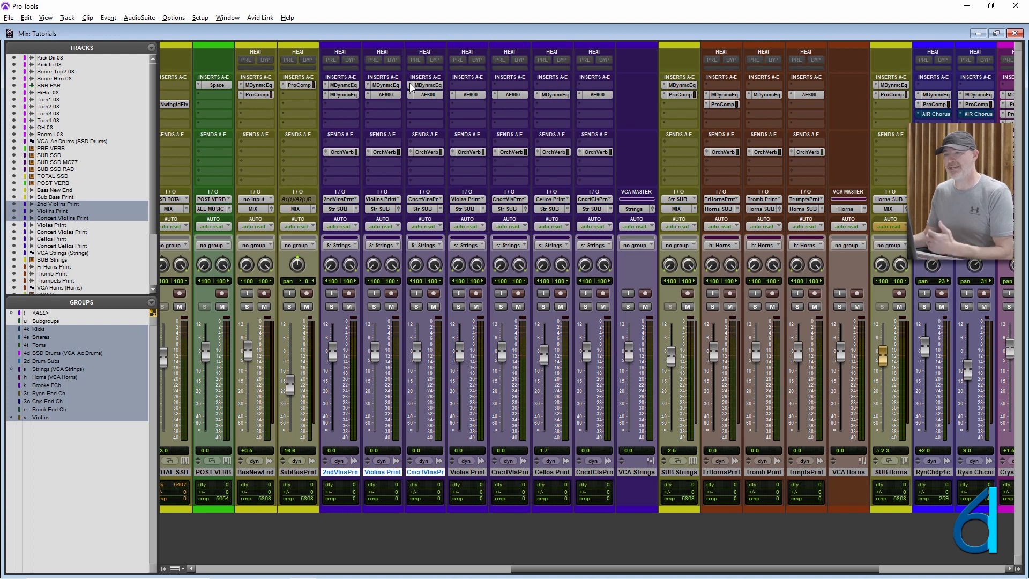
- Shape 2nd Violins Print's slot a MDynamicEq with a 148 Hz high-pass, 15.1 kHz low-pass, slight band 3 cut and band 5 boost
{"action": "left_click", "coordinate": [346, 85]}
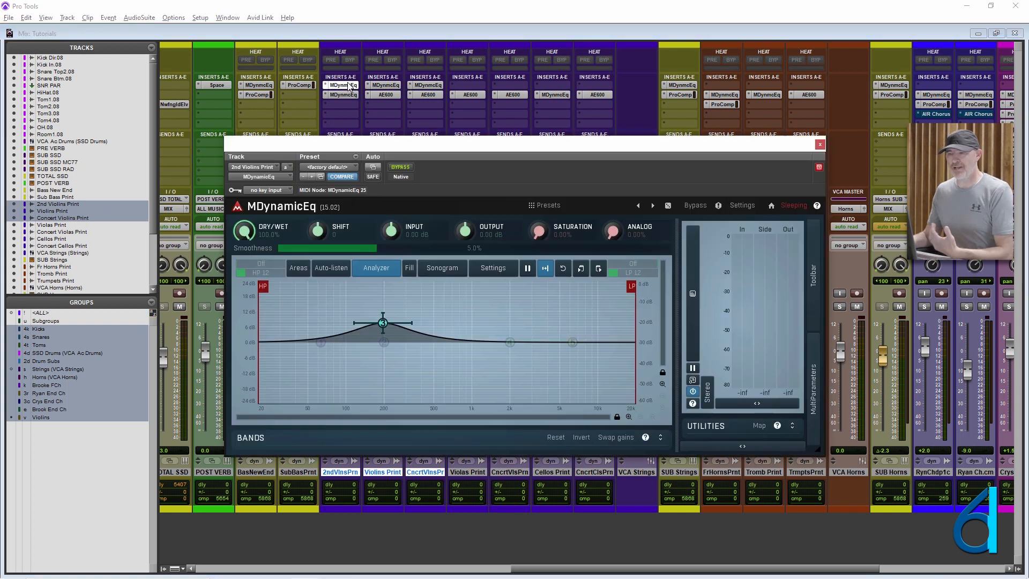
{"action": "left_click_drag", "start_coordinate": [383, 322], "coordinate": [435, 342]}
{"action": "left_click_drag", "start_coordinate": [261, 298], "coordinate": [371, 293]}
{"action": "mouse_move", "coordinate": [436, 342]}
{"action": "left_mouse_down"}
{"action": "mouse_move", "coordinate": [480, 319]}
{"action": "mouse_move", "coordinate": [495, 348]}
{"action": "left_mouse_up"}
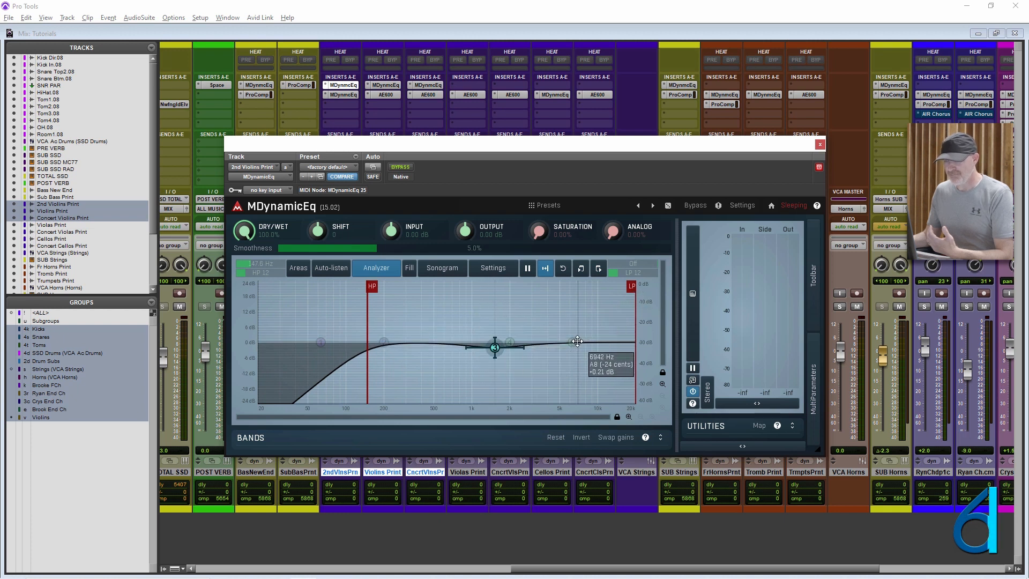
{"action": "left_click_drag", "start_coordinate": [571, 334], "coordinate": [548, 335]}
{"action": "mouse_move", "coordinate": [631, 286]}
{"action": "left_mouse_down"}
{"action": "mouse_move", "coordinate": [612, 287]}
{"action": "mouse_move", "coordinate": [620, 286]}
{"action": "left_mouse_up"}
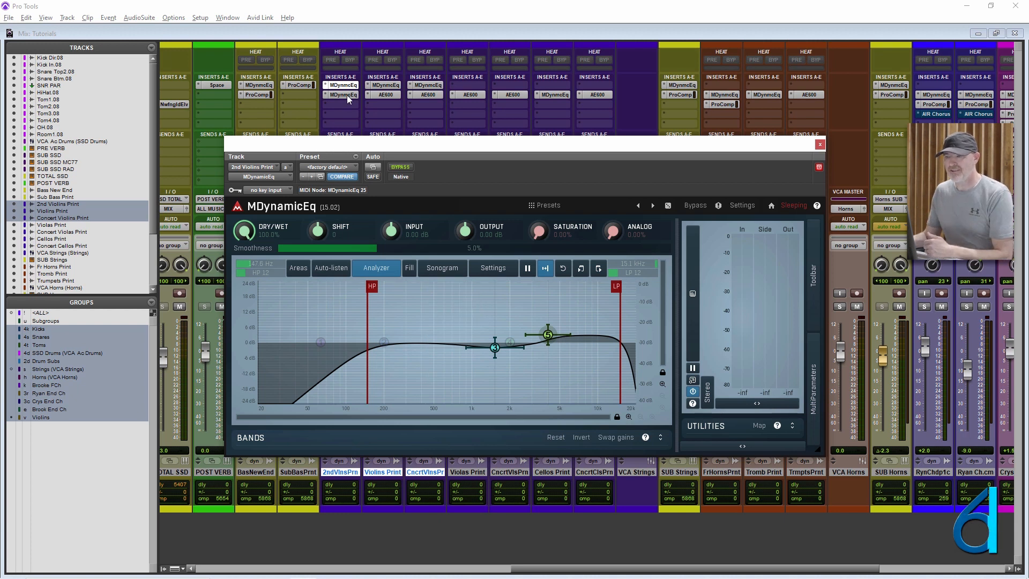
- Move MDynamicEq to insert slot c on 2nd Violins Print, deepening its band 3 cut, and on Violins Print, raising band 5 to about +7.1 dB
{"action": "left_click_drag", "start_coordinate": [345, 86], "coordinate": [345, 104]}
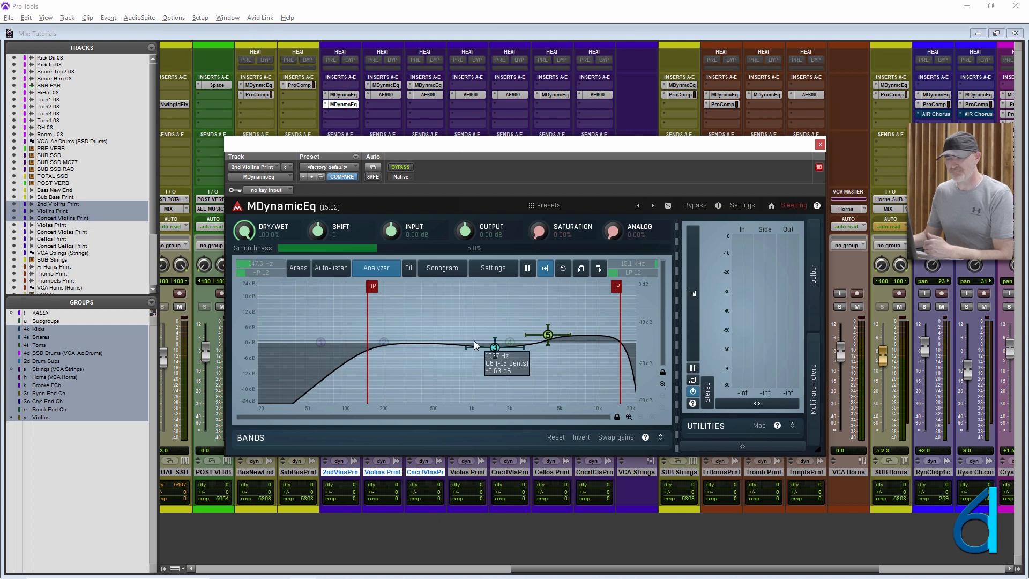
{"action": "left_click_drag", "start_coordinate": [494, 347], "coordinate": [468, 357]}
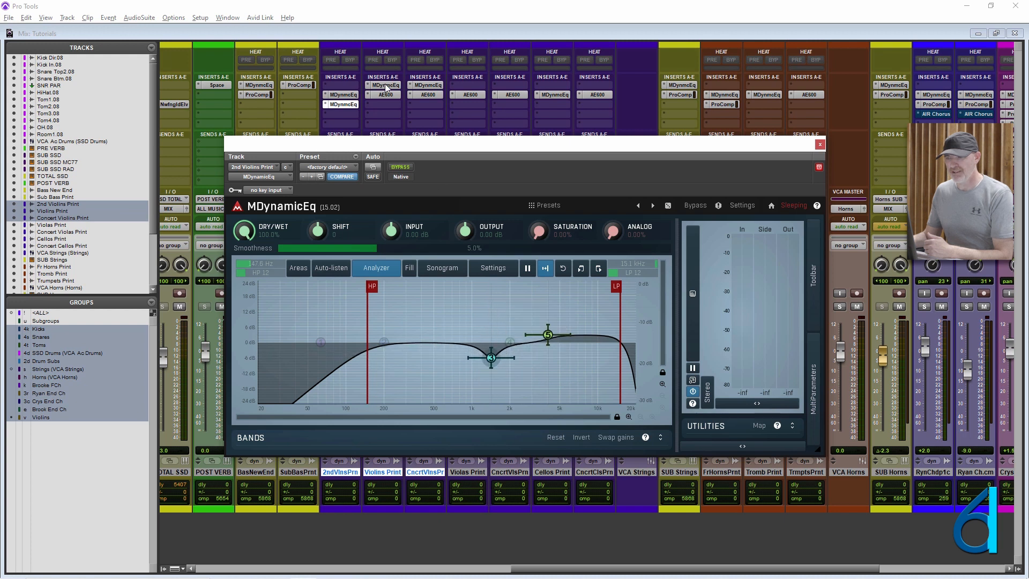
{"action": "left_click_drag", "start_coordinate": [385, 85], "coordinate": [385, 104]}
{"action": "left_click", "coordinate": [386, 104]}
{"action": "left_click_drag", "start_coordinate": [548, 335], "coordinate": [547, 324]}
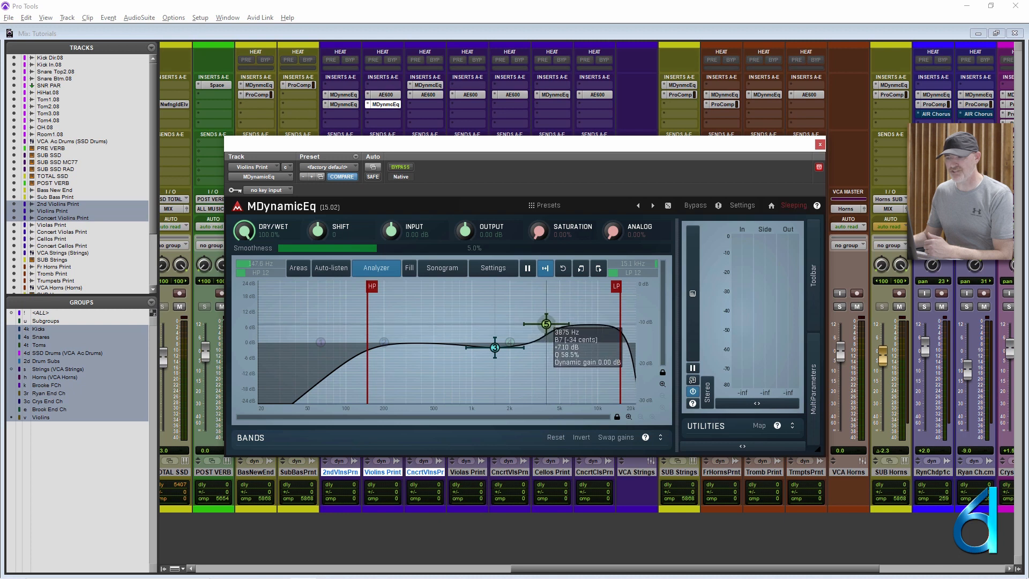
- Move Concert Violins Print's MDynamicEq to insert slot c and nudge its high-pass filter to about 148 Hz
{"action": "left_click_drag", "start_coordinate": [423, 89], "coordinate": [427, 104]}
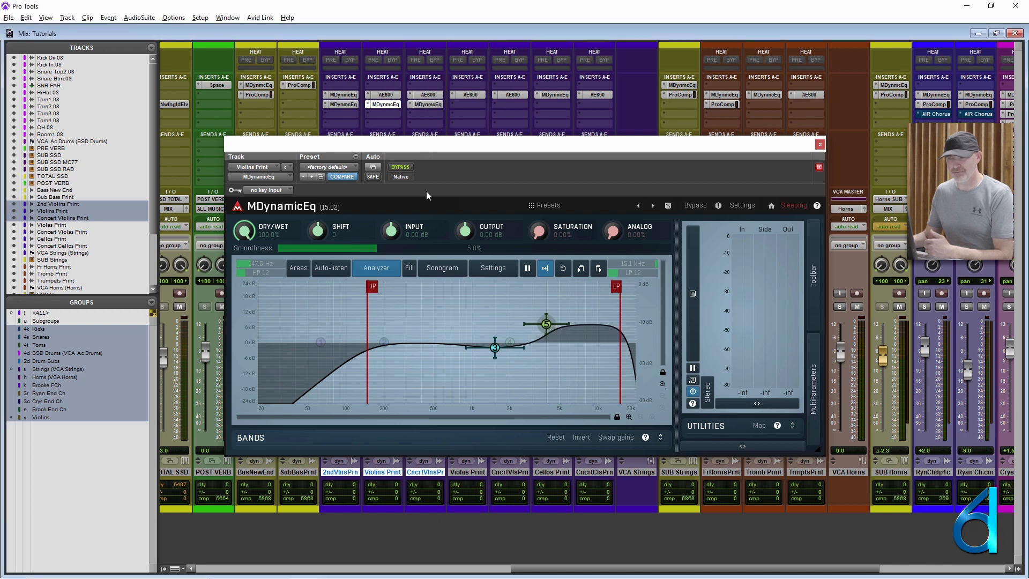
{"action": "left_click", "coordinate": [426, 104]}
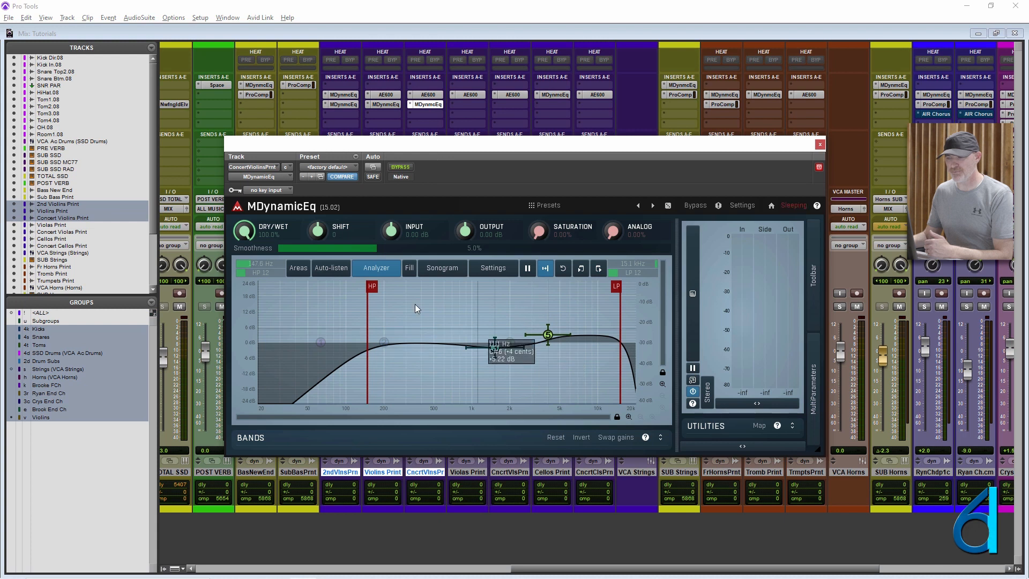
{"action": "left_click_drag", "start_coordinate": [368, 287], "coordinate": [369, 286]}
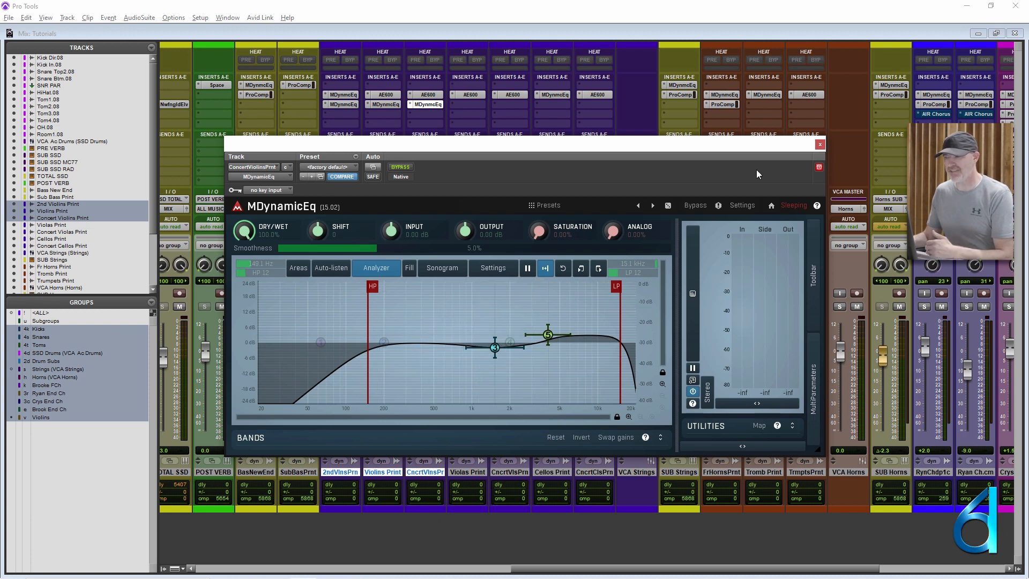
- Close the plug-in window and remove MDynamicEq from insert slot c of the three selected violin tracks
{"action": "left_click", "coordinate": [820, 144]}
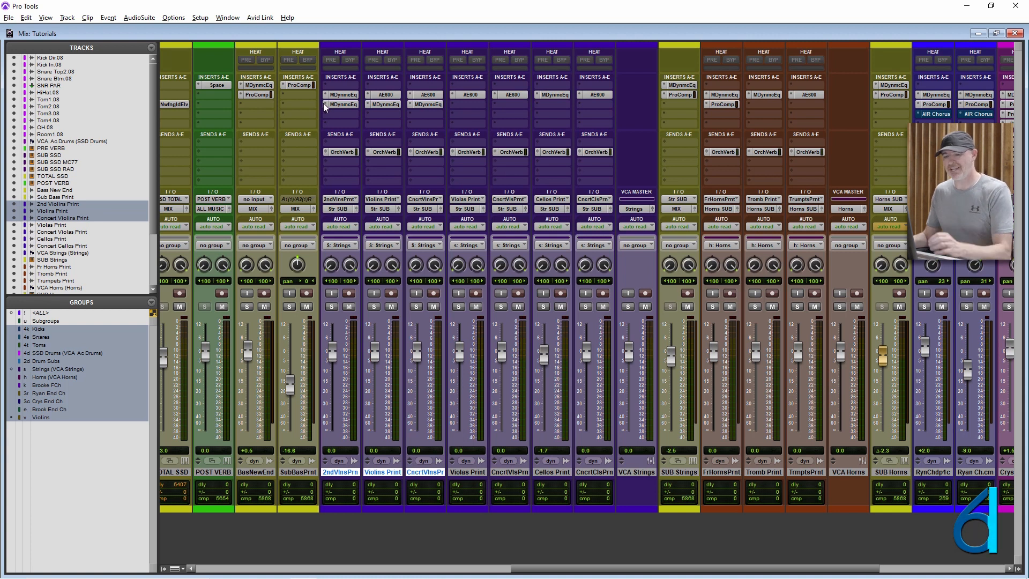
{"action": "left_click", "coordinate": [325, 106]}
{"action": "left_click", "coordinate": [349, 106], "text": "alt+shift"}
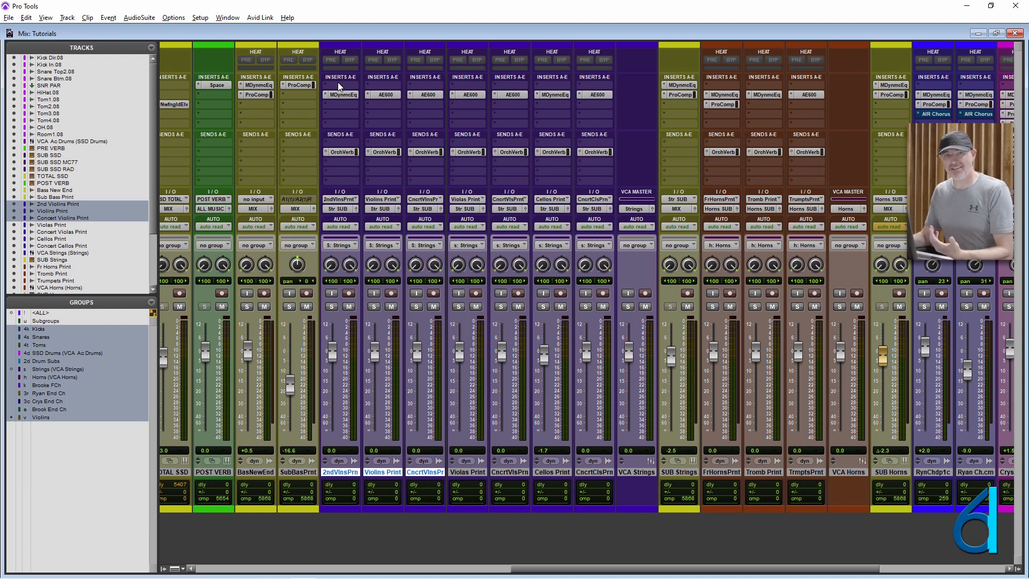
- Try lowering the Violins Print Orch Verb send to -12.5 dB in the expanded send view, undo it and collapse the view
{"action": "left_click", "coordinate": [324, 152], "text": "ctrl"}
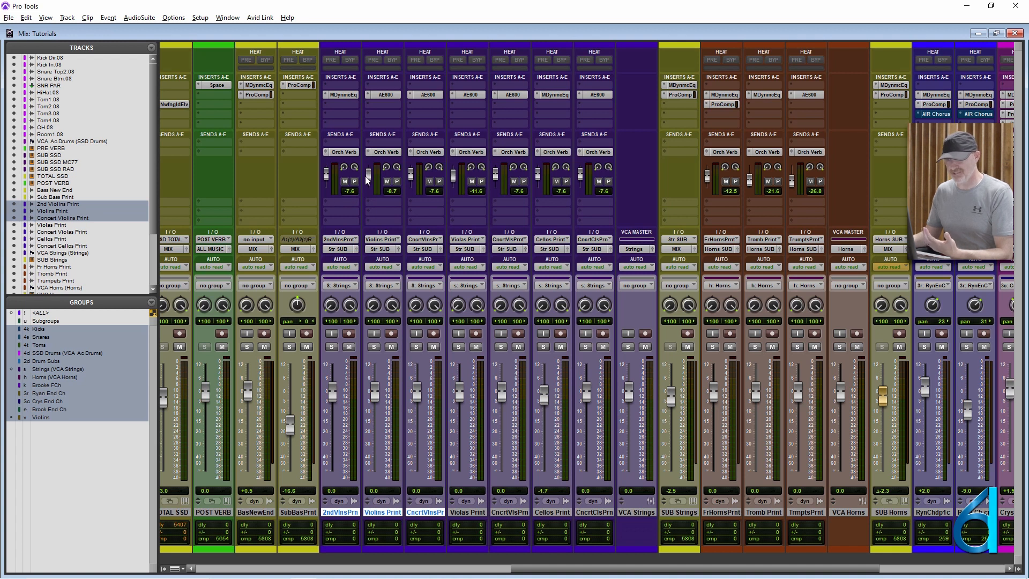
{"action": "left_click_drag", "start_coordinate": [369, 174], "coordinate": [367, 192]}
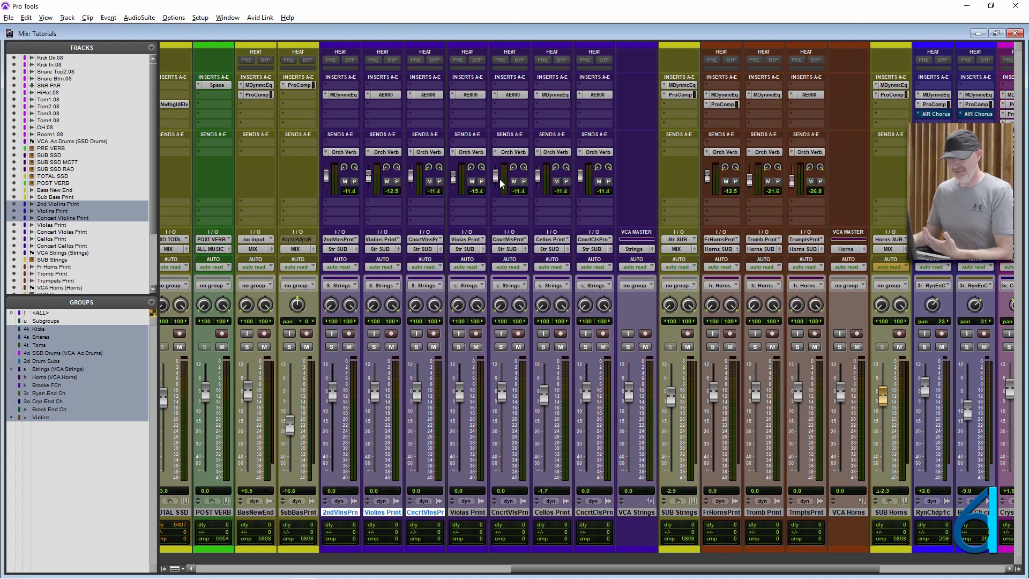
{"action": "key", "text": "ctrl+z"}
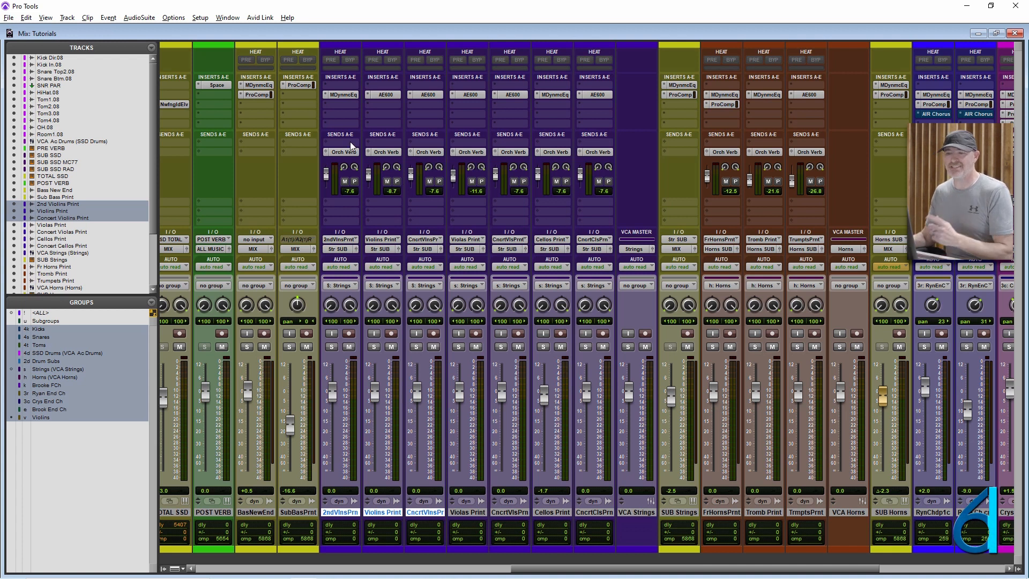
{"action": "left_click", "coordinate": [324, 154], "text": "ctrl"}
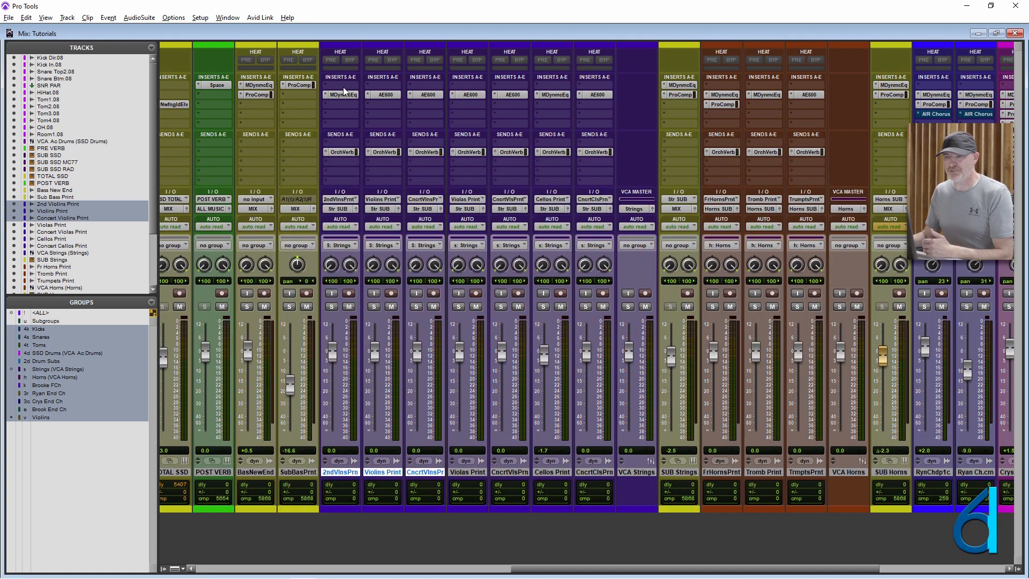
- Copy the slot b equalizers of 2nd Violins Print and Violins Print to slot a and show both copies together
{"action": "left_click_drag", "start_coordinate": [343, 97], "coordinate": [386, 86]}
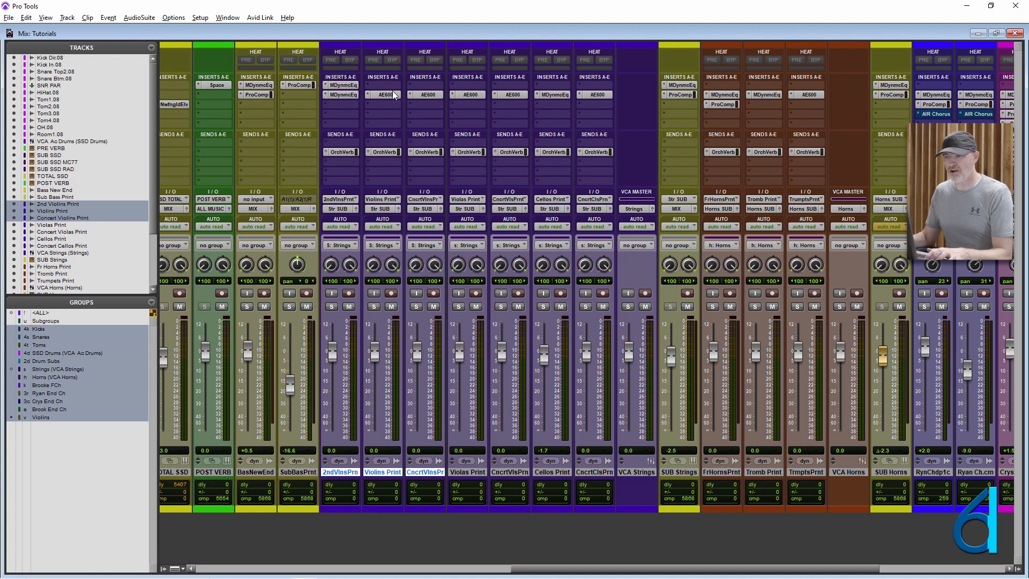
{"action": "left_click", "coordinate": [349, 85]}
{"action": "left_click_drag", "start_coordinate": [397, 151], "coordinate": [278, 126]}
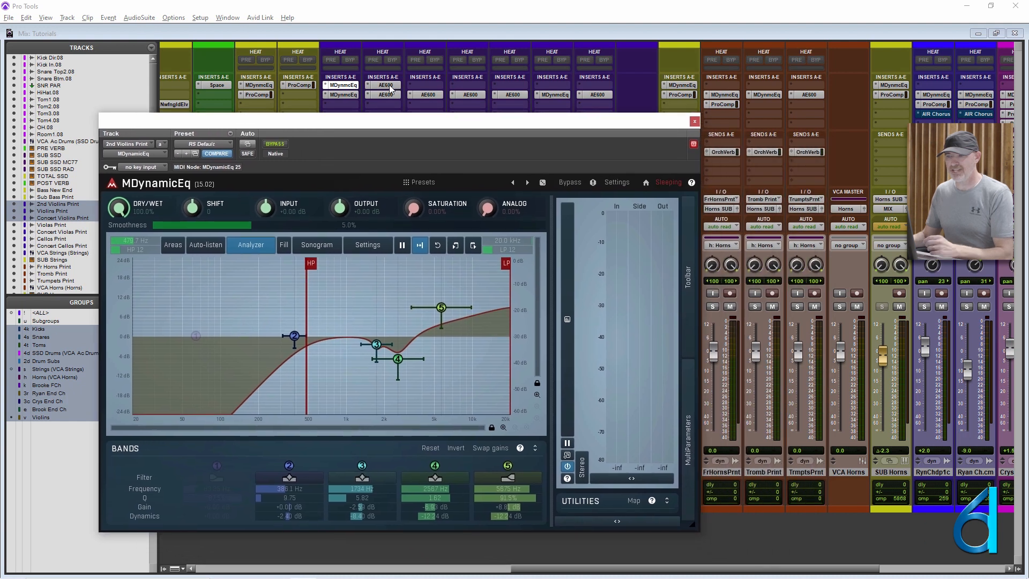
{"action": "left_click", "coordinate": [387, 85]}
{"action": "left_click_drag", "start_coordinate": [382, 14], "coordinate": [843, 116]}
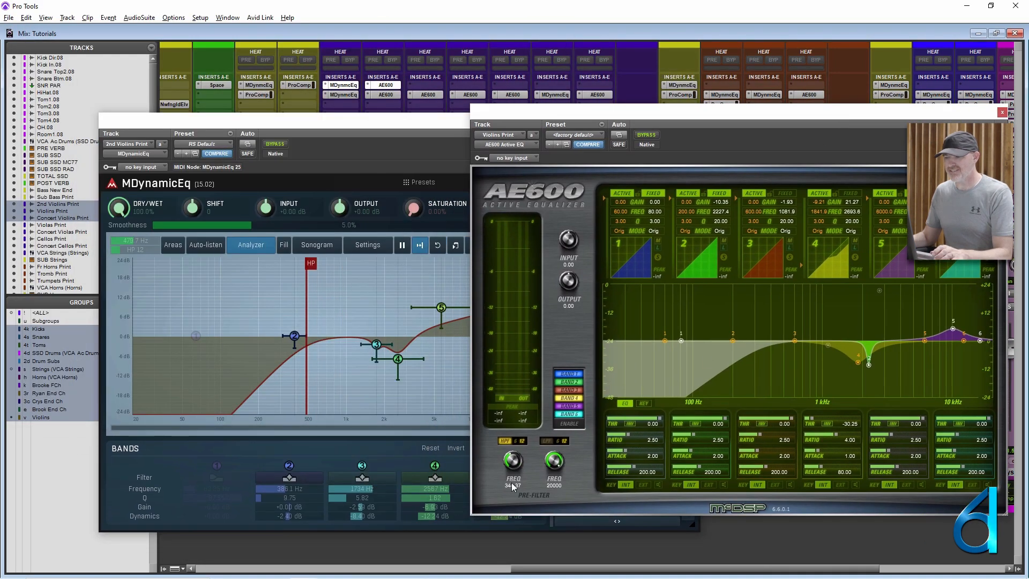
- Set the high-pass pre-filter frequency of Violins Print's AE600 to 73.29 and close both plug-in windows
{"action": "left_click_drag", "start_coordinate": [514, 466], "coordinate": [514, 468]}
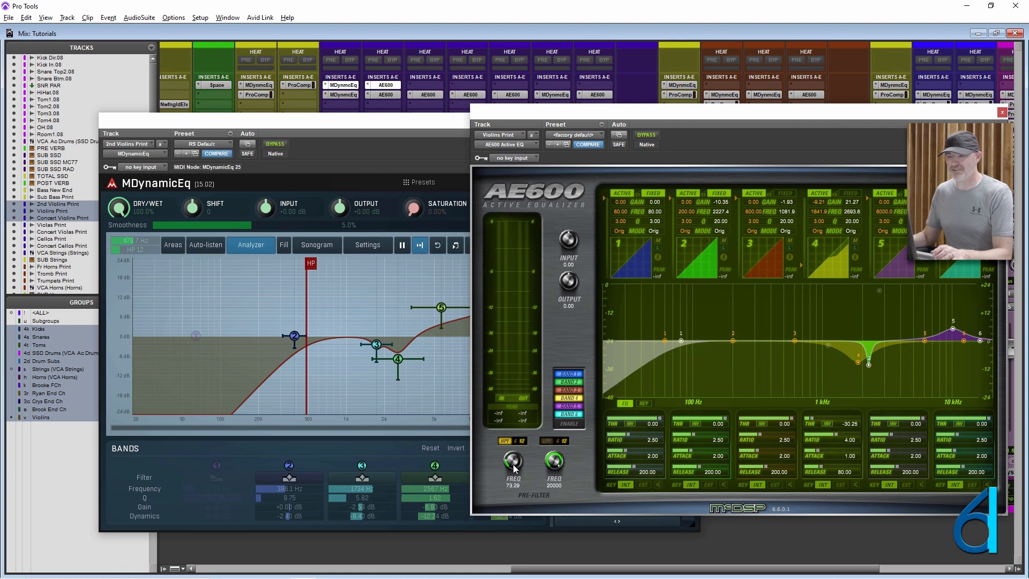
{"action": "left_click", "coordinate": [1002, 112]}
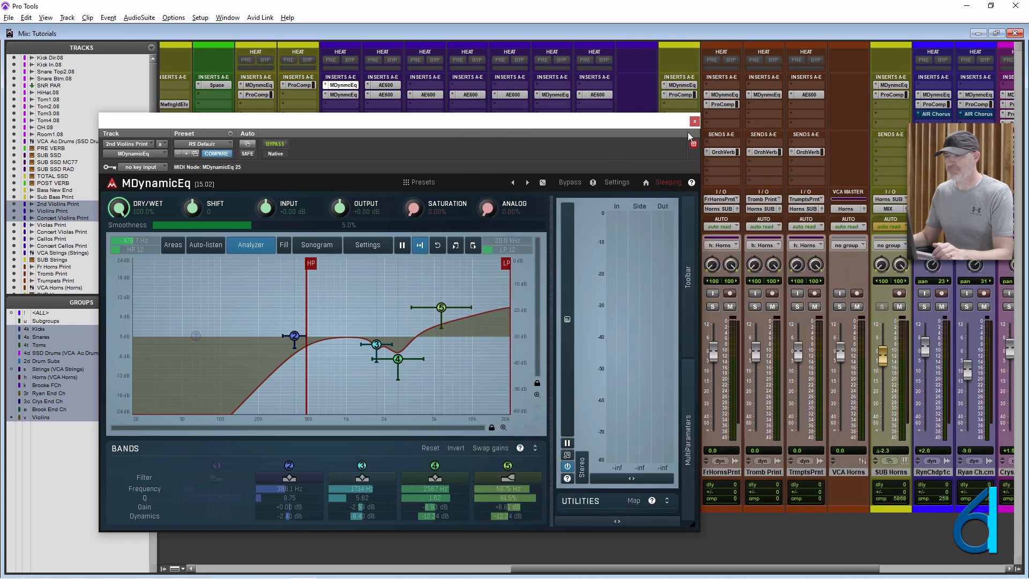
{"action": "left_click", "coordinate": [694, 121]}
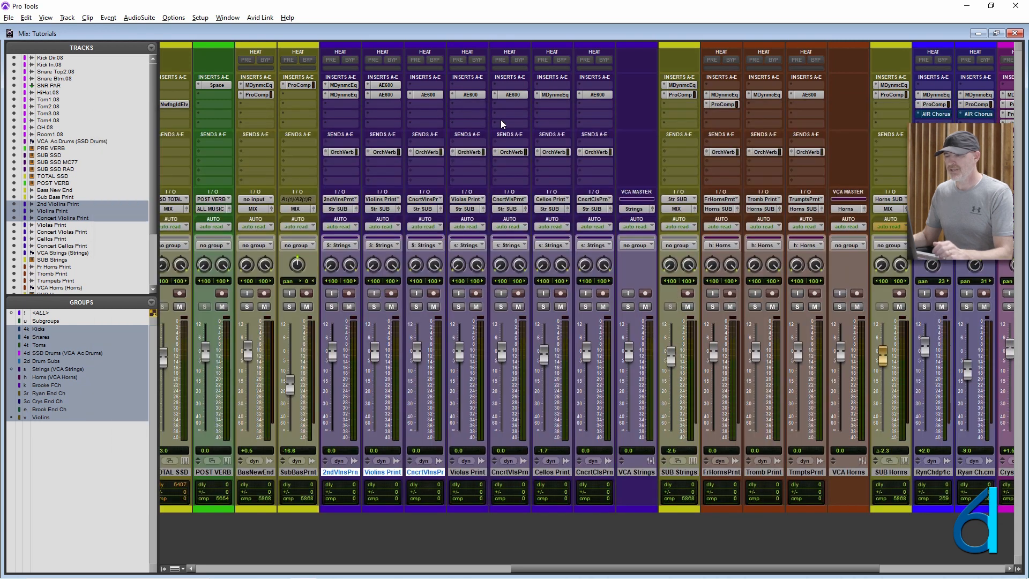
- Remove the copied equalizers from insert slot a of 2nd Violins Print and Violins Print
{"action": "left_click", "coordinate": [326, 84]}
{"action": "left_click", "coordinate": [359, 88]}
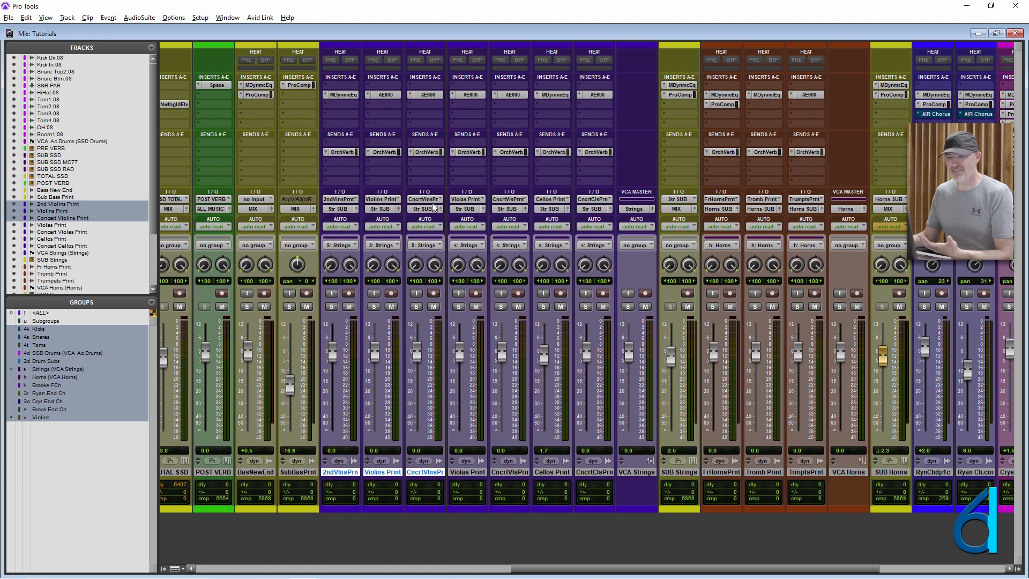
- Show the slot a Transient Master windows of the drum tracks Tom1.08 and Tom2.08 together
{"action": "scroll", "coordinate": [479, 256], "scroll_direction": "left", "scroll_amount": 1}
{"action": "scroll", "coordinate": [479, 256], "scroll_direction": "left", "scroll_amount": 13}
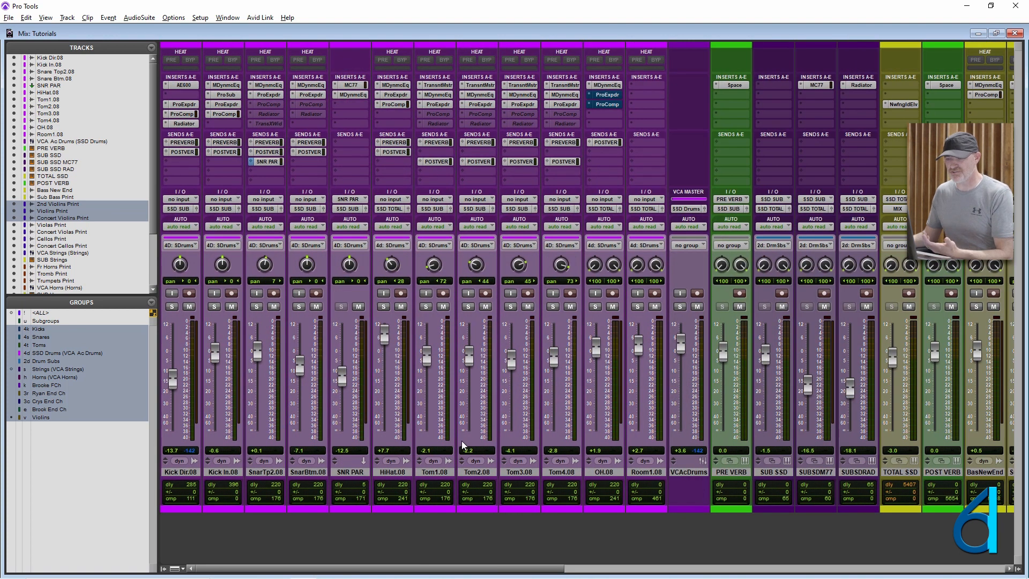
{"action": "left_click", "coordinate": [437, 85]}
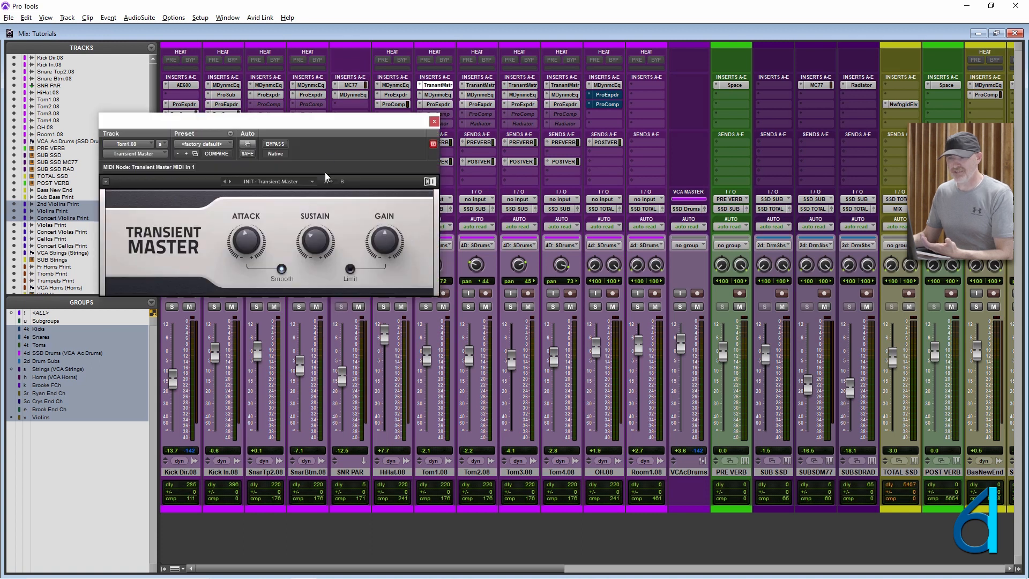
{"action": "left_click_drag", "start_coordinate": [338, 125], "coordinate": [484, 208]}
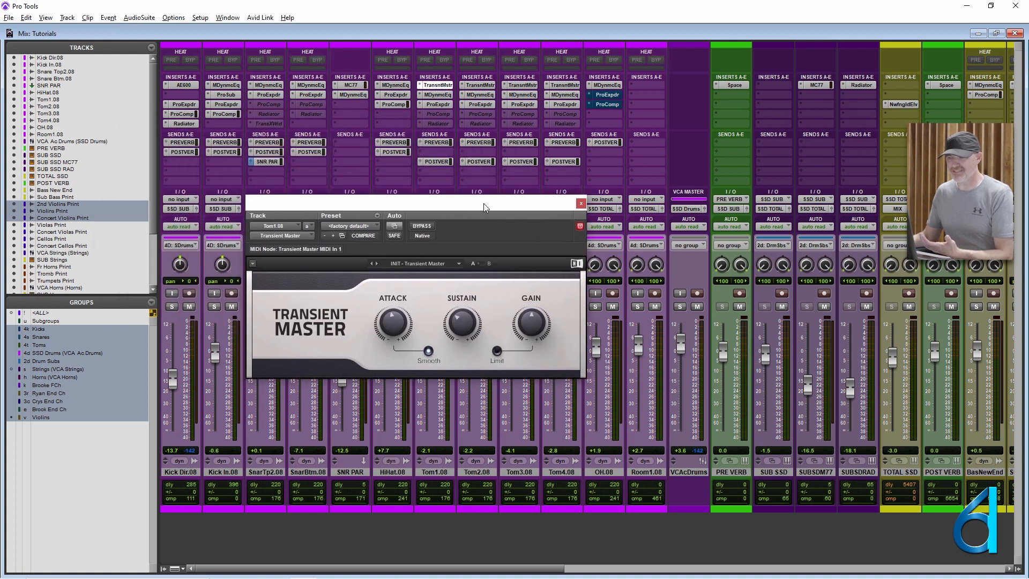
{"action": "mouse_move", "coordinate": [391, 316]}
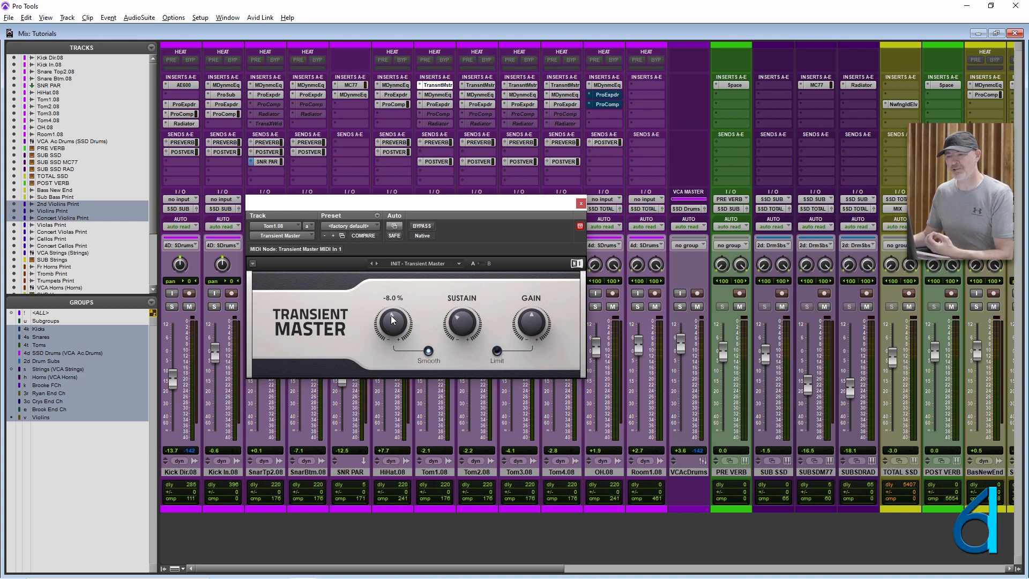
{"action": "left_click", "coordinate": [440, 88]}
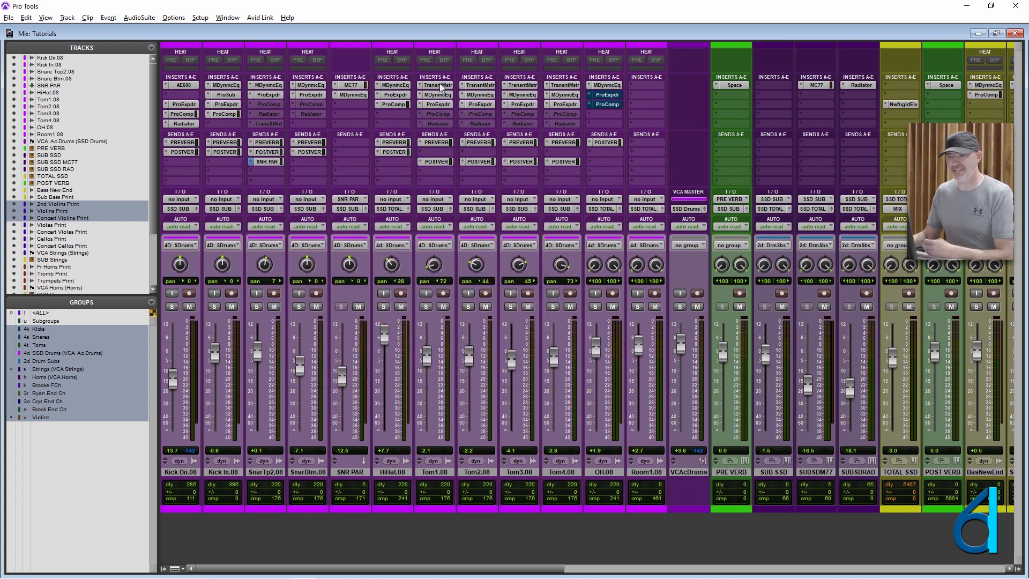
{"action": "left_click", "coordinate": [441, 87]}
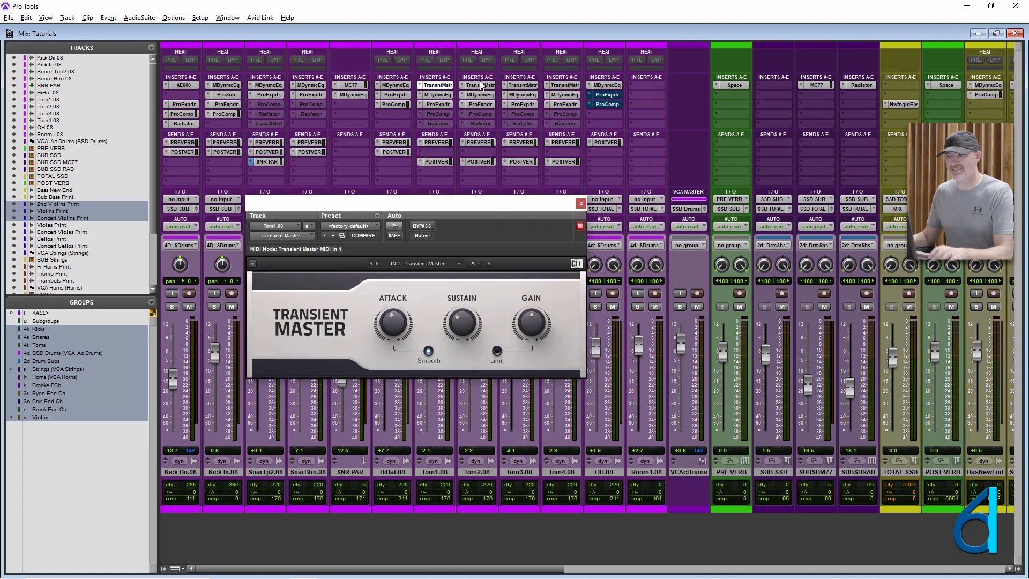
{"action": "left_click", "coordinate": [481, 85]}
- Try raising the Attack in Tom2.08's Transient Master to 16.0%, bring it back to -8.0% and close its window
{"action": "left_click_drag", "start_coordinate": [160, 134], "coordinate": [160, 114]}
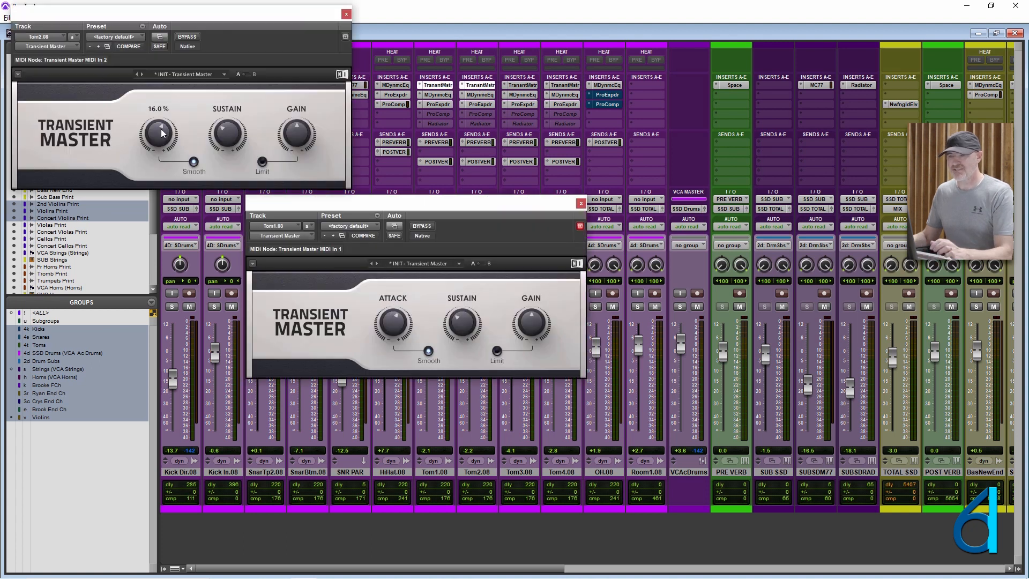
{"action": "left_click_drag", "start_coordinate": [162, 133], "coordinate": [163, 152]}
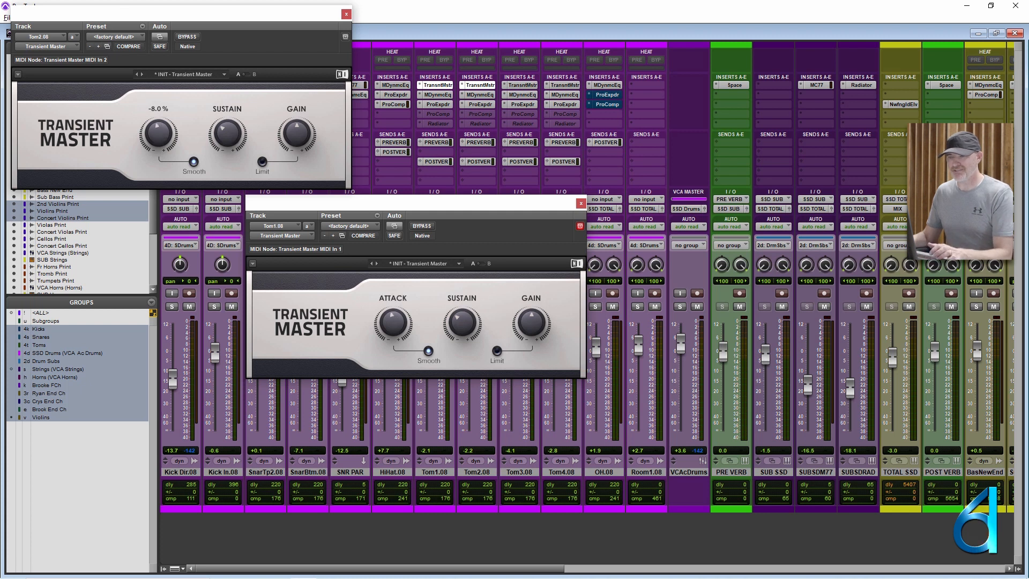
{"action": "left_click", "coordinate": [346, 15]}
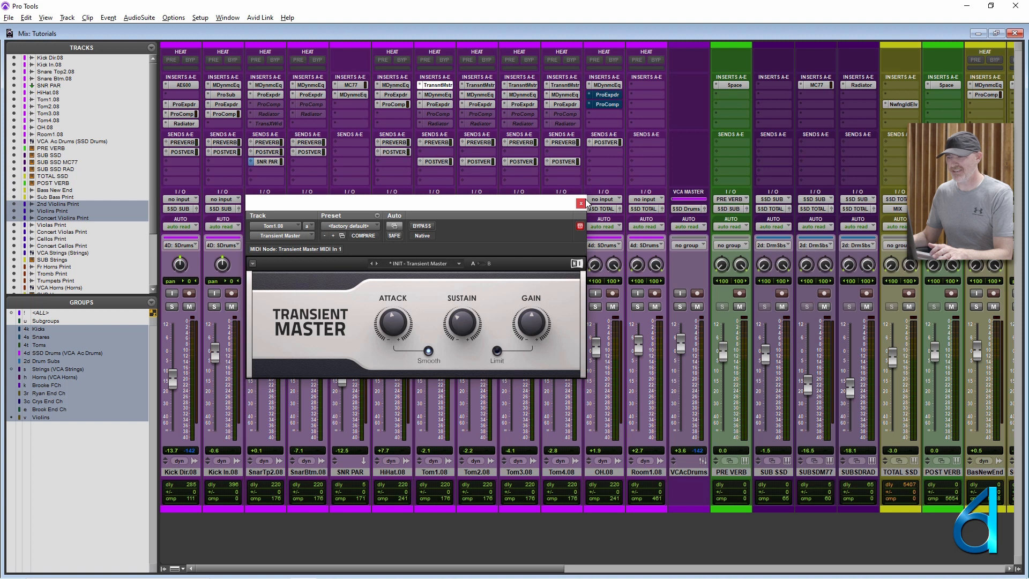
- View the plug-in automation parameters of Tom1.08's Transient Master, cancel without changes and reposition the plug-in window
{"action": "left_click", "coordinate": [396, 227]}
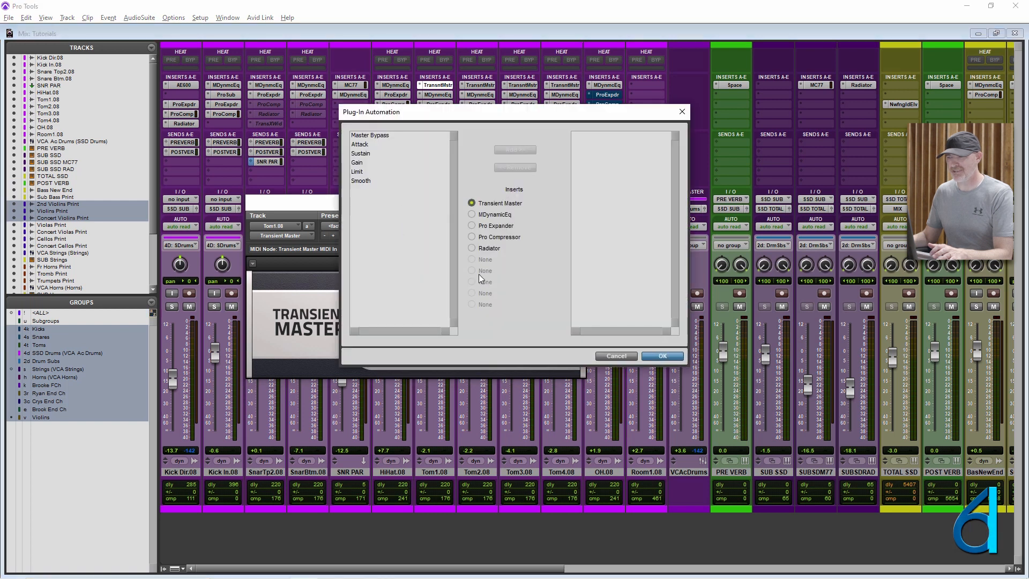
{"action": "left_click", "coordinate": [616, 356]}
{"action": "left_click_drag", "start_coordinate": [432, 204], "coordinate": [474, 232]}
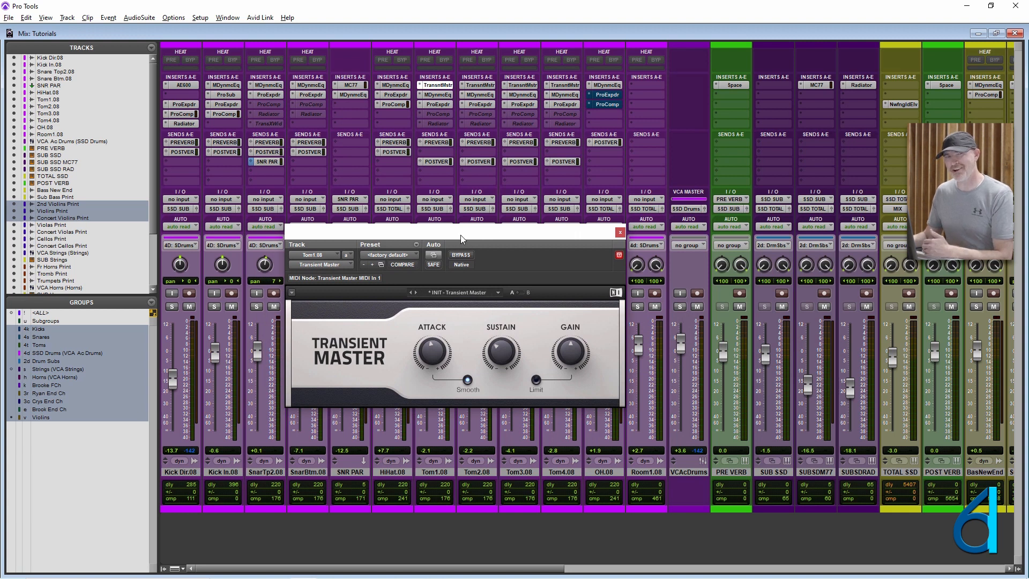
- Look through the Mixing preferences for the automation options, cancel without changes and reposition Tom1.08's Transient Master window
{"action": "left_click", "coordinate": [201, 18]}
{"action": "left_click", "coordinate": [234, 195]}
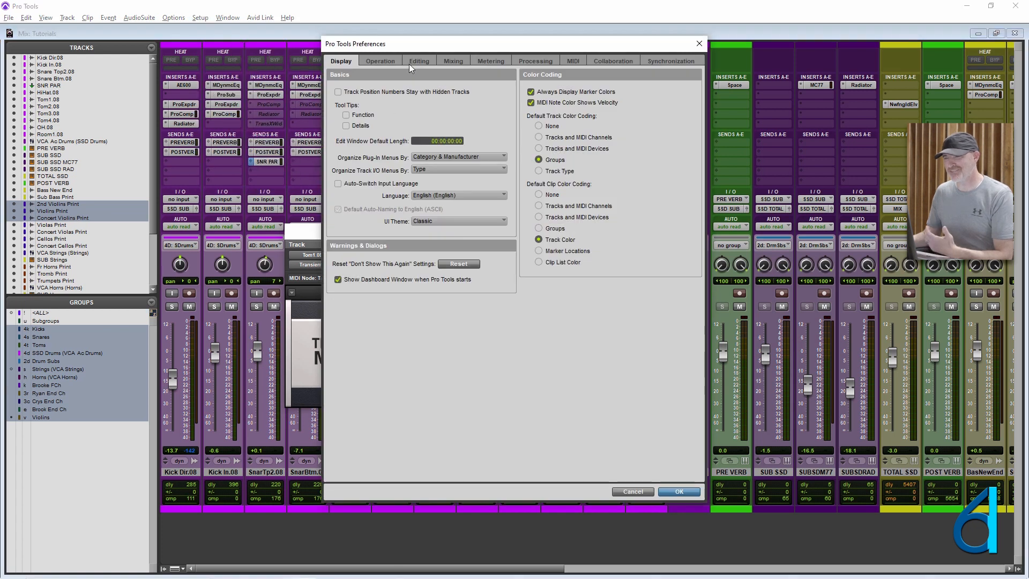
{"action": "left_click", "coordinate": [454, 62]}
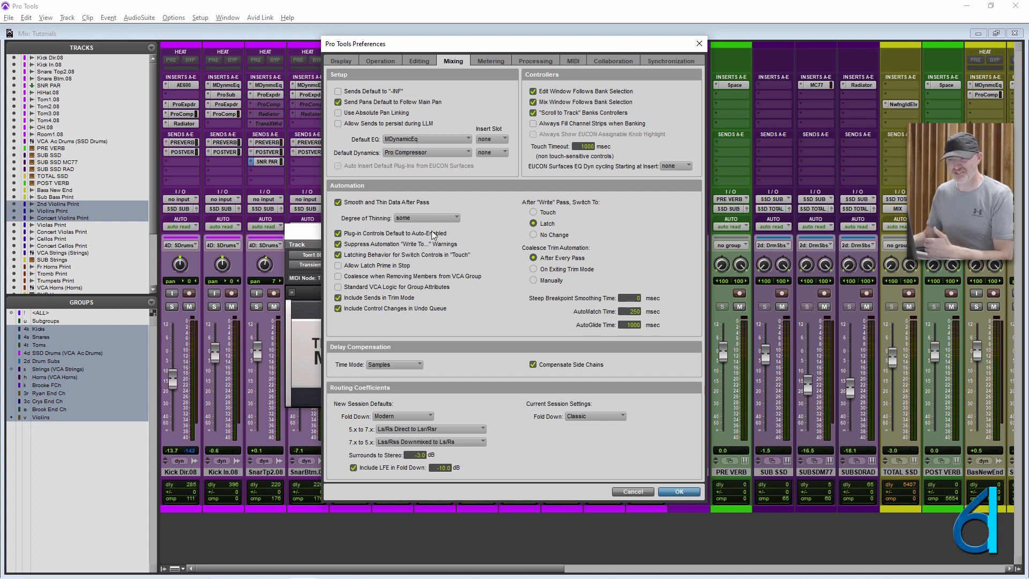
{"action": "left_click", "coordinate": [632, 492]}
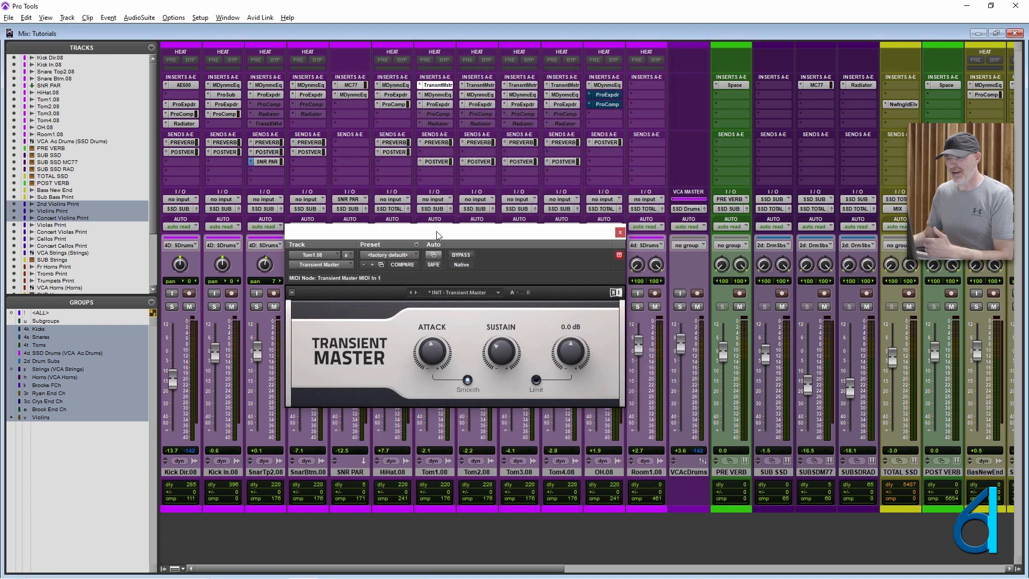
{"action": "left_click_drag", "start_coordinate": [435, 236], "coordinate": [403, 205]}
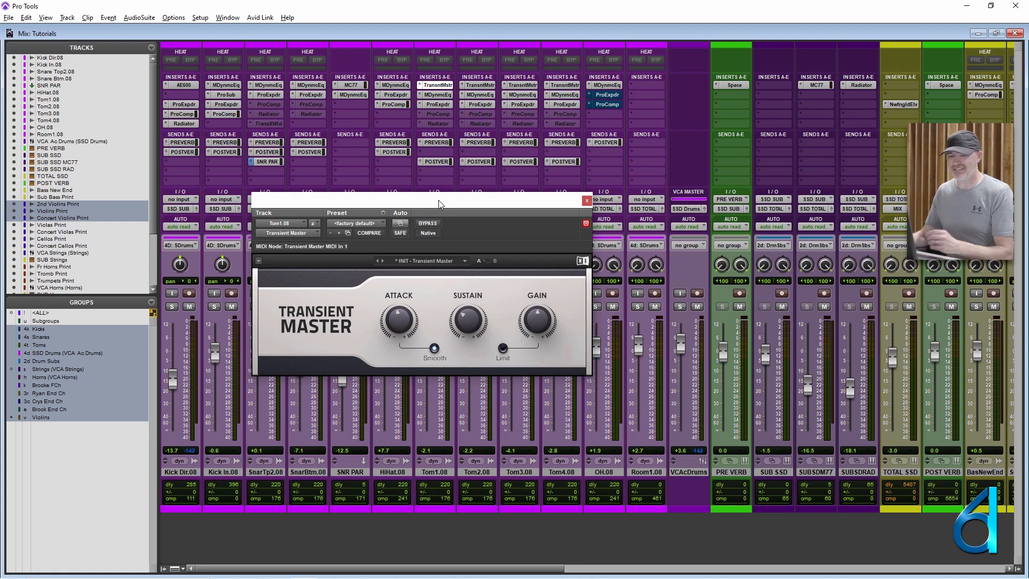
- Switch to the Edit window, enlarge the string tracks and view the automation parameters offered for 2nd Violins Print's MDynamicEq
{"action": "key", "text": "ctrl+equal"}
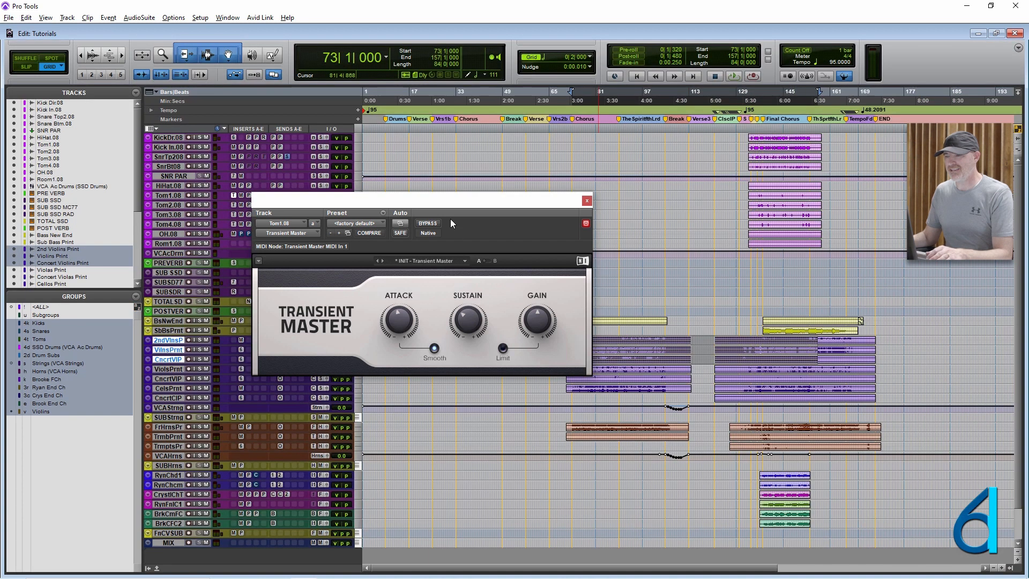
{"action": "left_click_drag", "start_coordinate": [455, 200], "coordinate": [609, 118]}
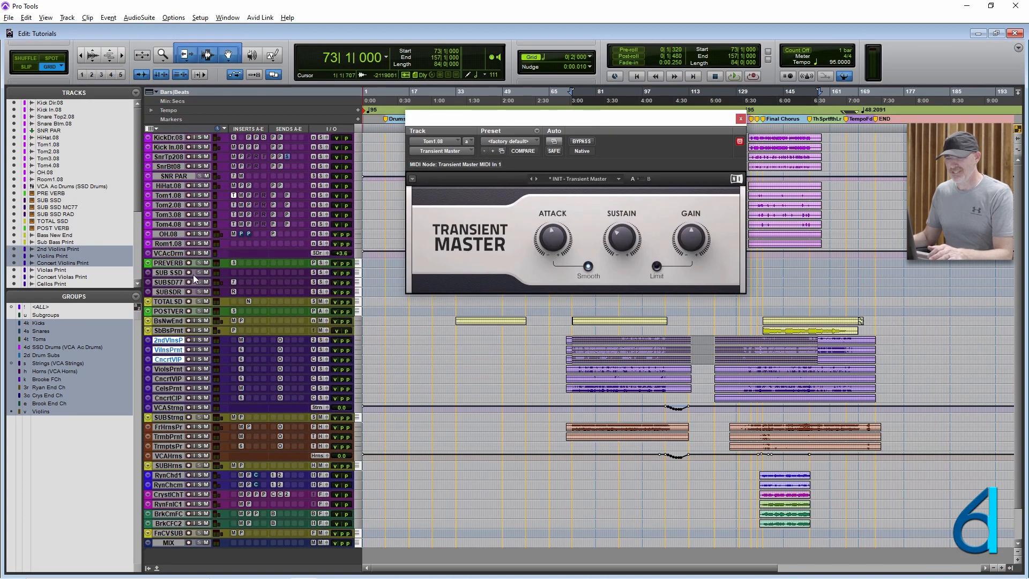
{"action": "left_click_drag", "start_coordinate": [201, 344], "coordinate": [201, 396]}
{"action": "left_click", "coordinate": [179, 360]}
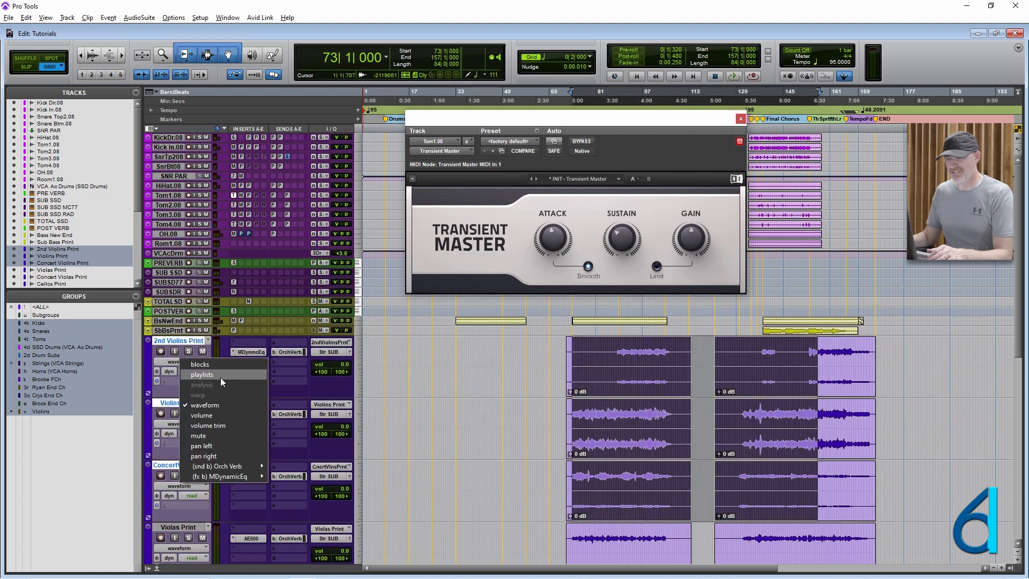
{"action": "mouse_move", "coordinate": [219, 475]}
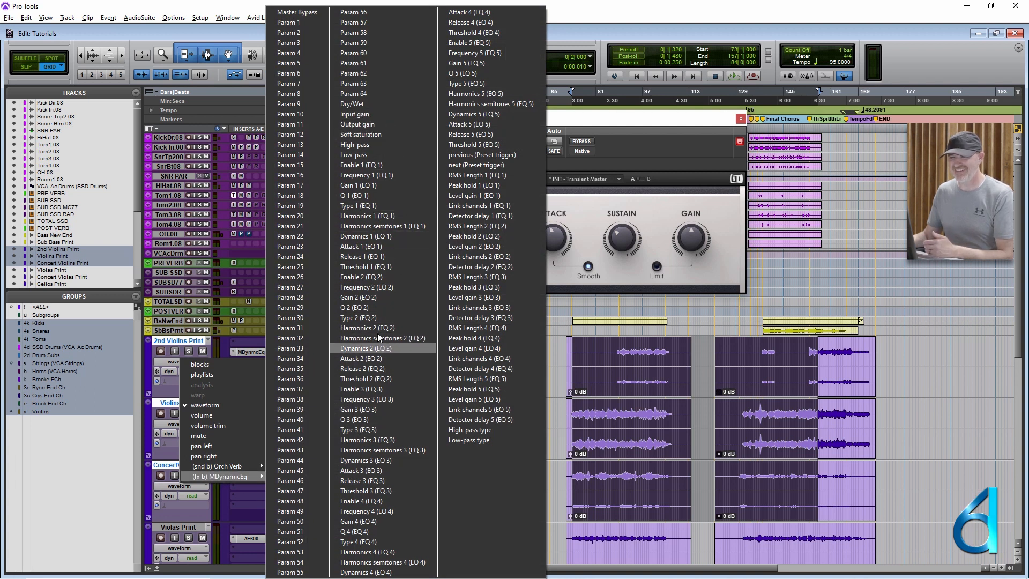
{"action": "left_click", "coordinate": [237, 98]}
{"action": "left_click", "coordinate": [237, 99]}
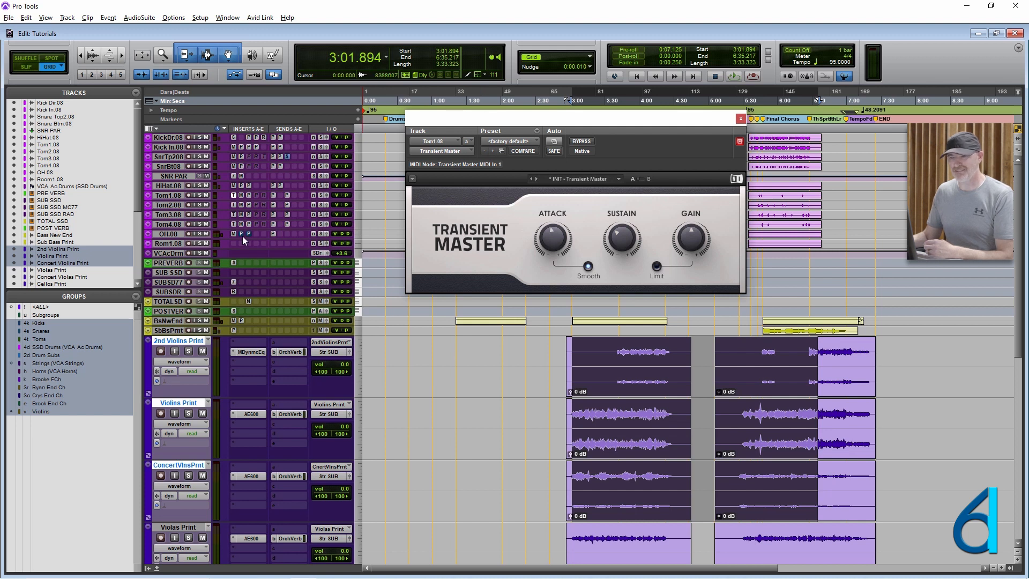
- Enlarge the drum tracks and view the track view and automation options offered for Tom1.08, dismissing them without a choice
{"action": "left_click_drag", "start_coordinate": [218, 201], "coordinate": [213, 230]}
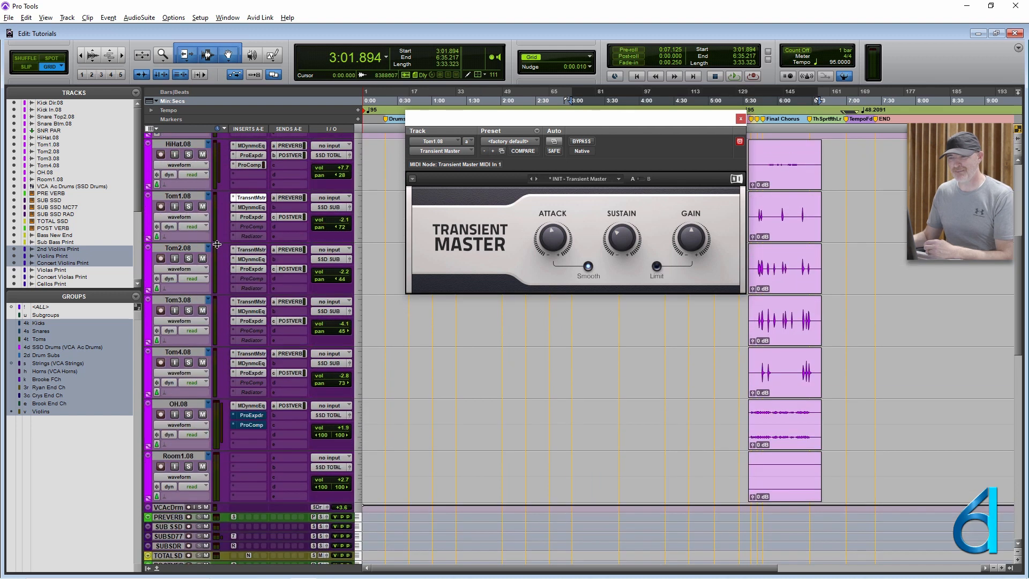
{"action": "left_click", "coordinate": [185, 215]}
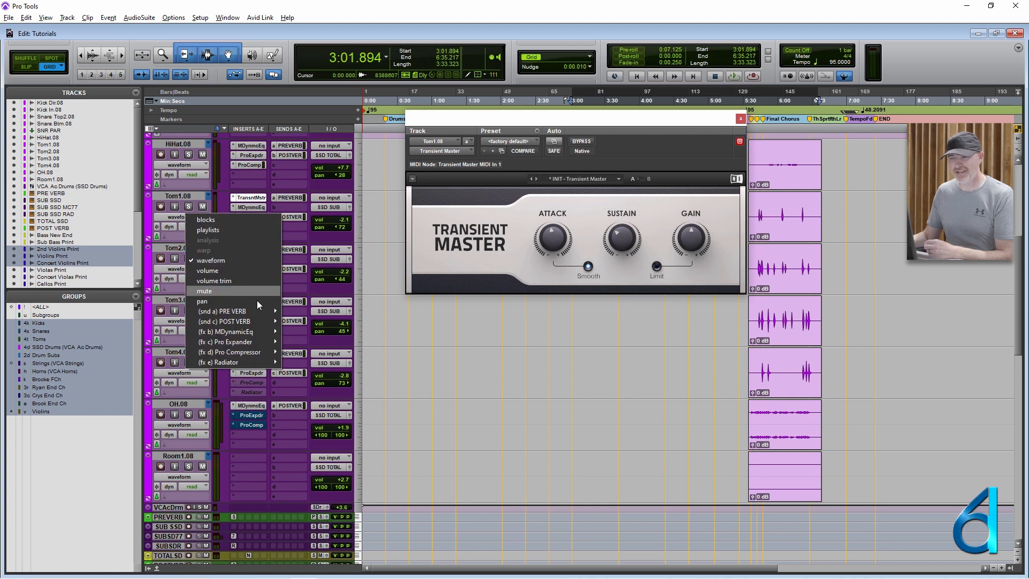
{"action": "mouse_move", "coordinate": [250, 309]}
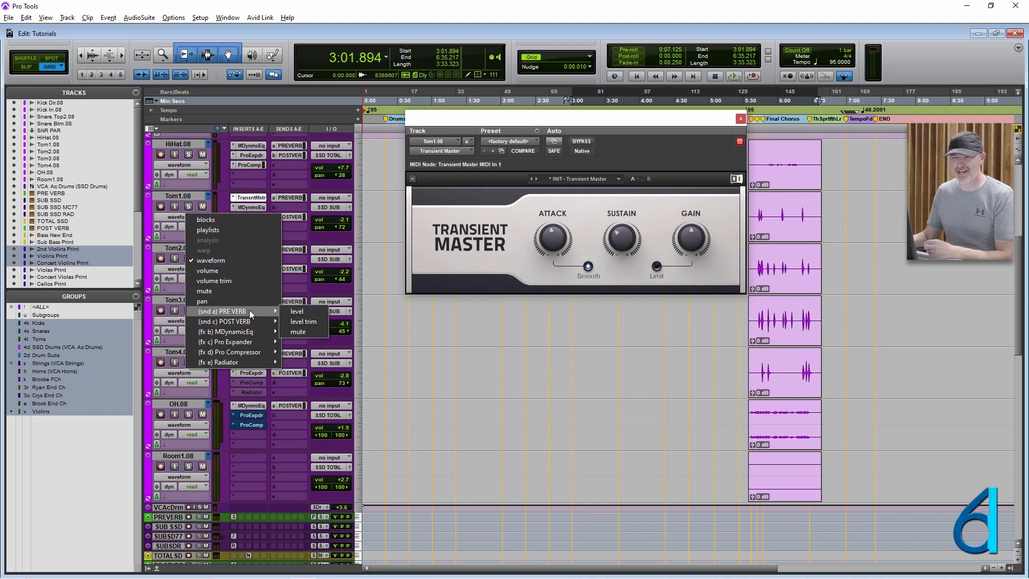
{"action": "left_click", "coordinate": [390, 303]}
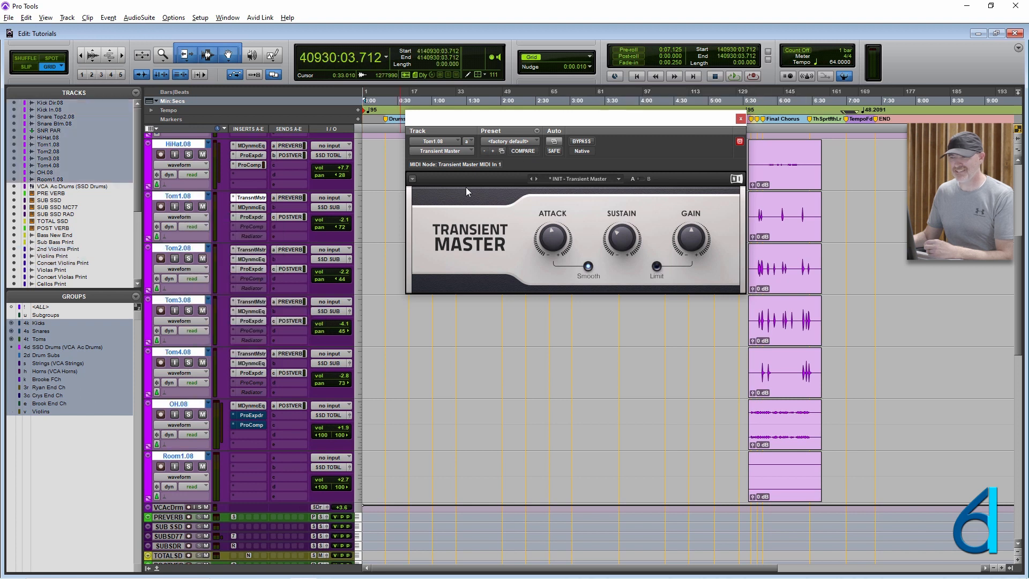
- Close and reopen Tom1.08's Transient Master and place its window beside the tom tracks
{"action": "left_click", "coordinate": [741, 117]}
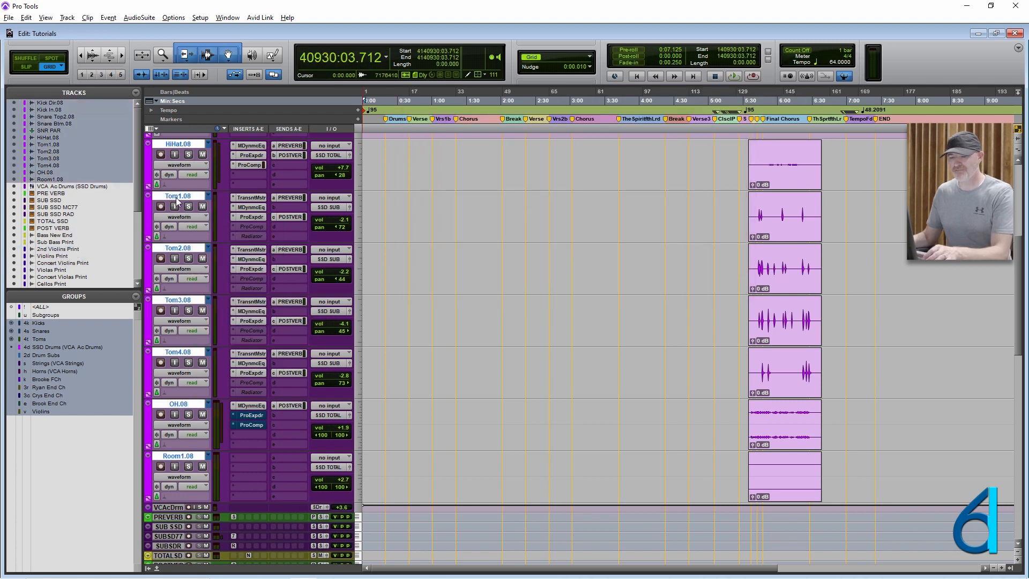
{"action": "left_click", "coordinate": [251, 197]}
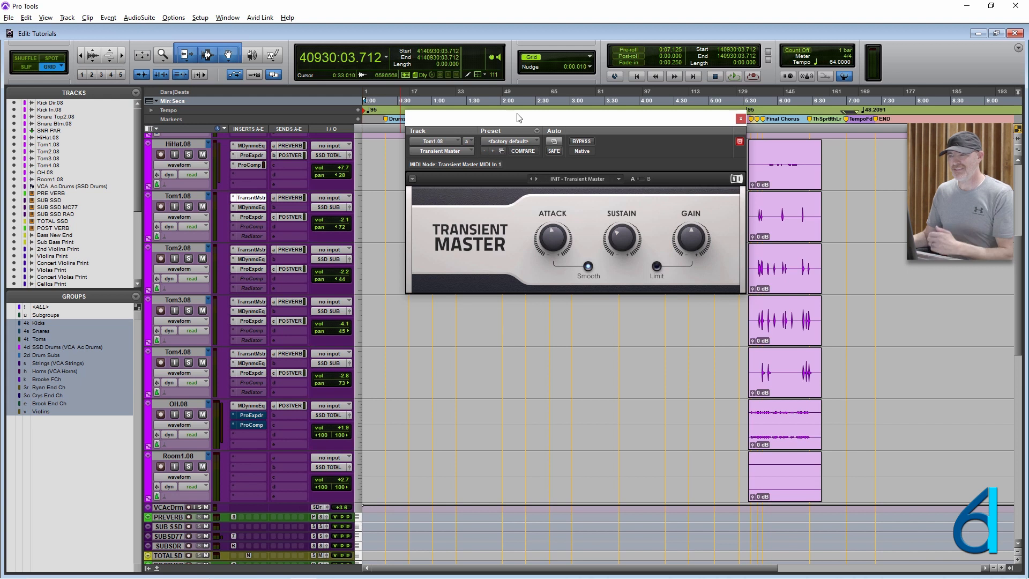
{"action": "mouse_move", "coordinate": [518, 117]}
{"action": "left_mouse_down"}
{"action": "mouse_move", "coordinate": [461, 173]}
{"action": "mouse_move", "coordinate": [484, 177]}
{"action": "left_mouse_up"}
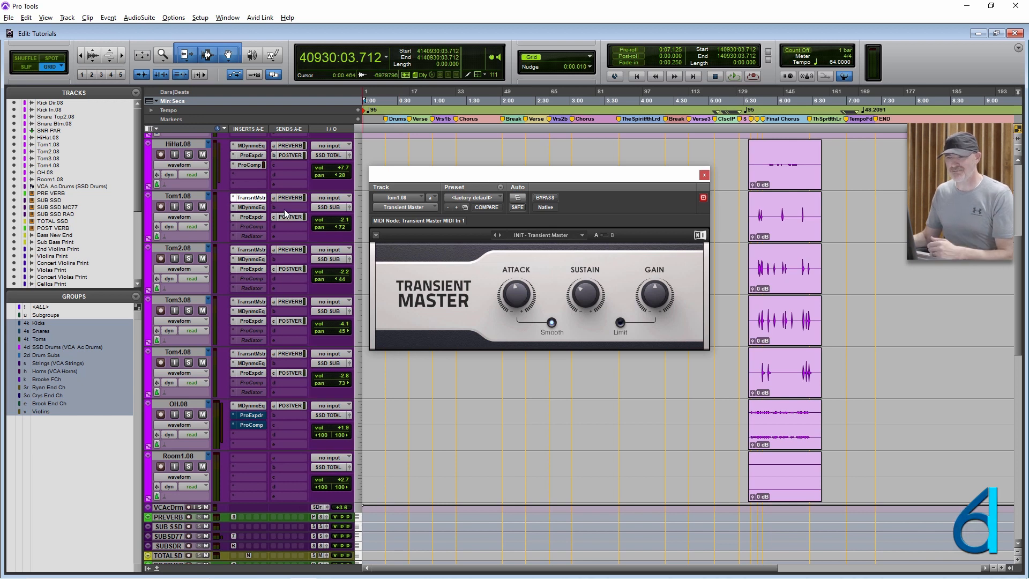
- Show Tom1.08's MDynamicEq and lower its high-pass filter to about 92 Hz
{"action": "left_click", "coordinate": [252, 208]}
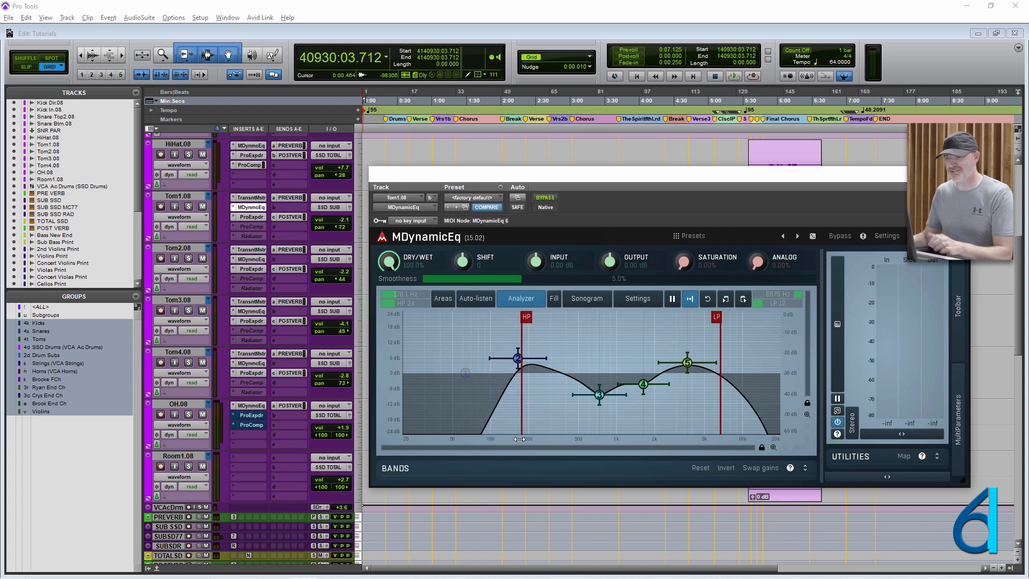
{"action": "left_click_drag", "start_coordinate": [527, 318], "coordinate": [487, 316]}
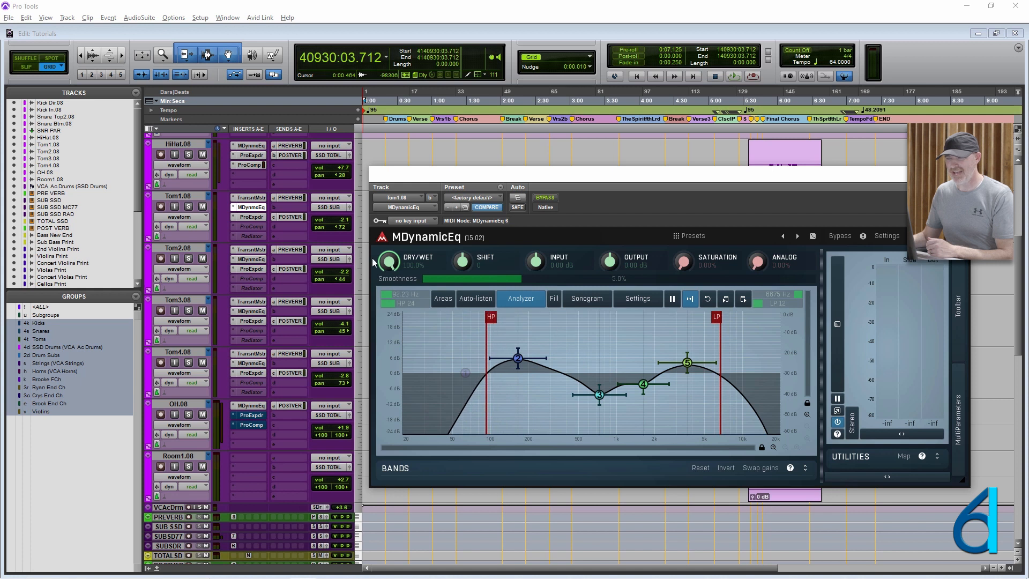
- Try changing the threshold of Tom1.08's Pro Expander, undo the change and close the plug-in window
{"action": "left_click", "coordinate": [254, 219]}
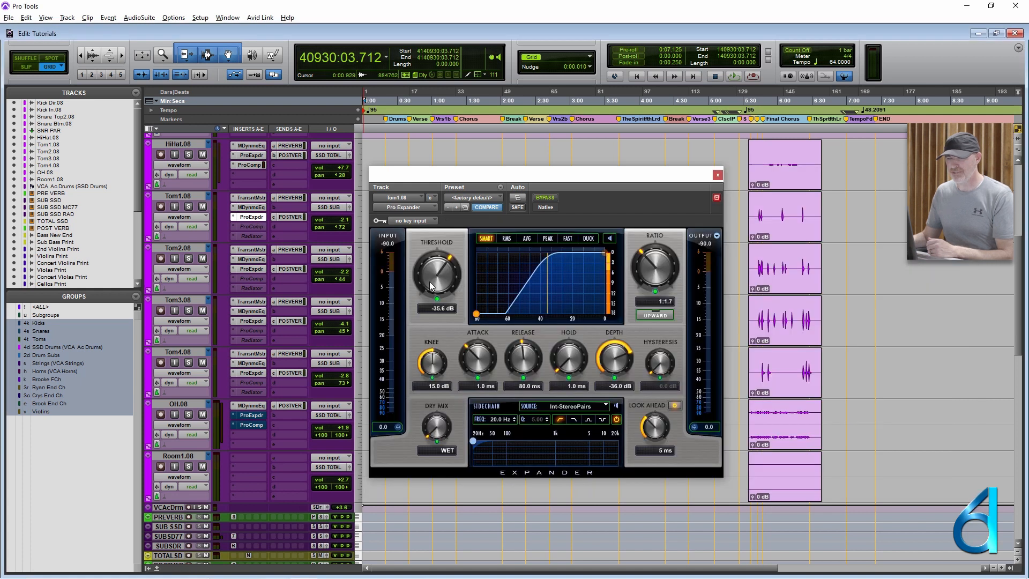
{"action": "left_click_drag", "start_coordinate": [429, 282], "coordinate": [437, 268]}
{"action": "key", "text": "ctrl+z"}
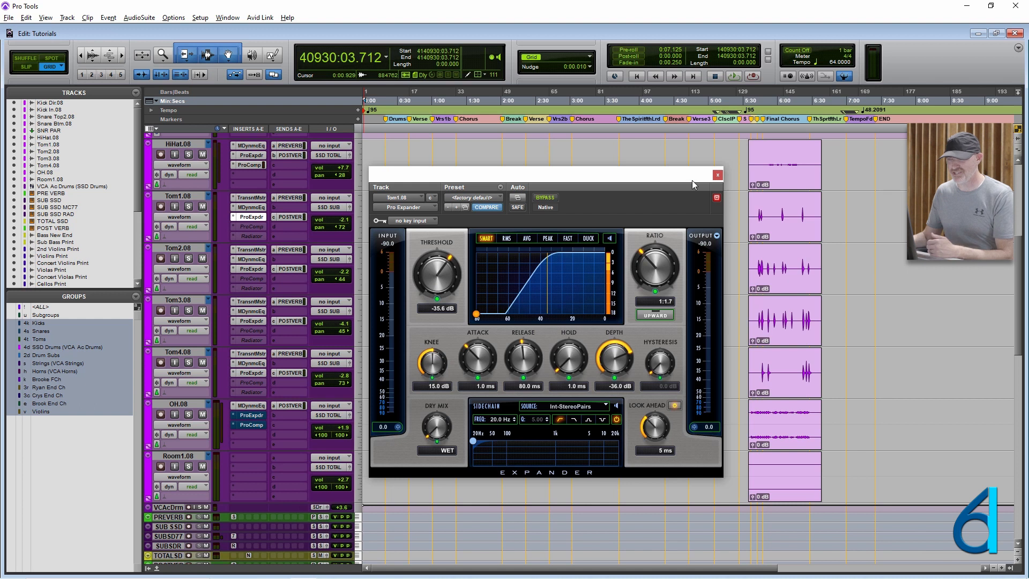
{"action": "left_click", "coordinate": [717, 174]}
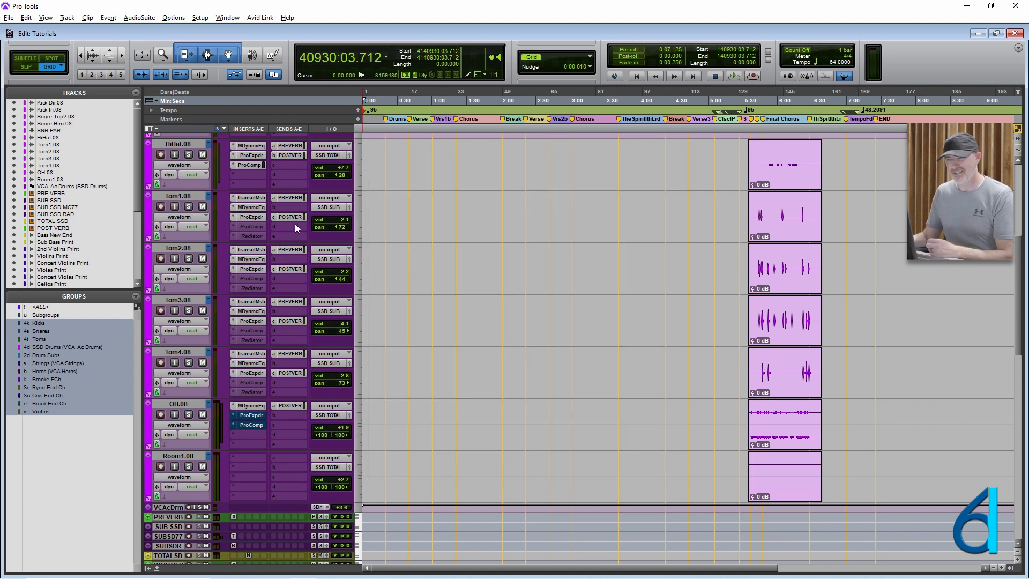
- View the plug-in automation parameters of Tom1.08's Transient Master, cancel without changes and close the plug-in window
{"action": "left_click", "coordinate": [246, 197]}
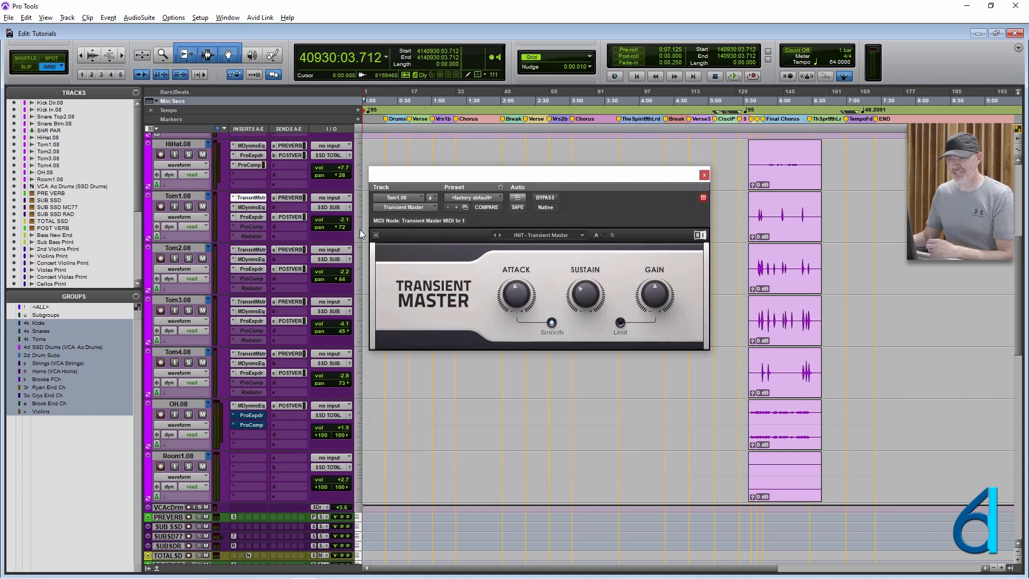
{"action": "left_click", "coordinate": [519, 197]}
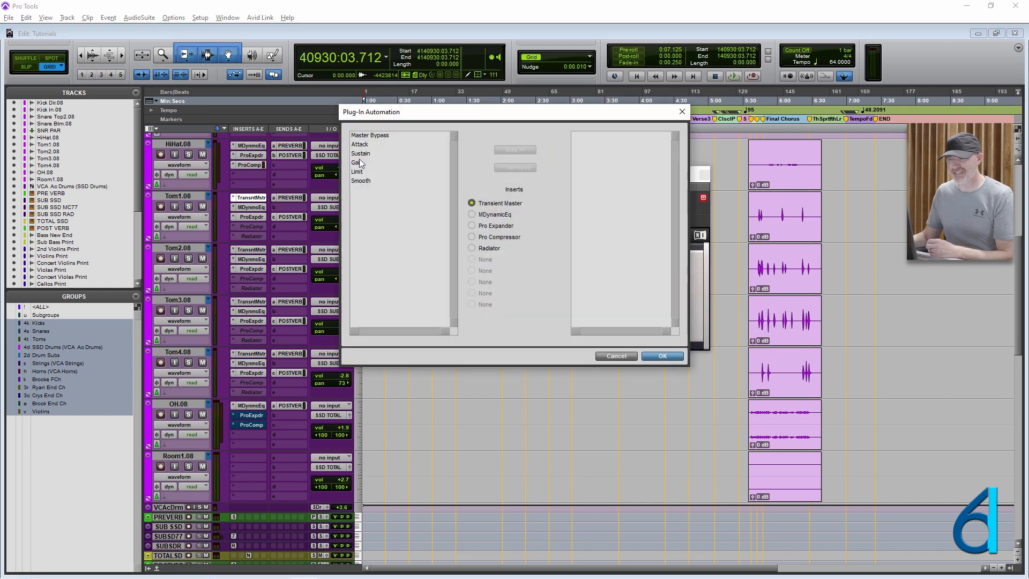
{"action": "left_click", "coordinate": [616, 356]}
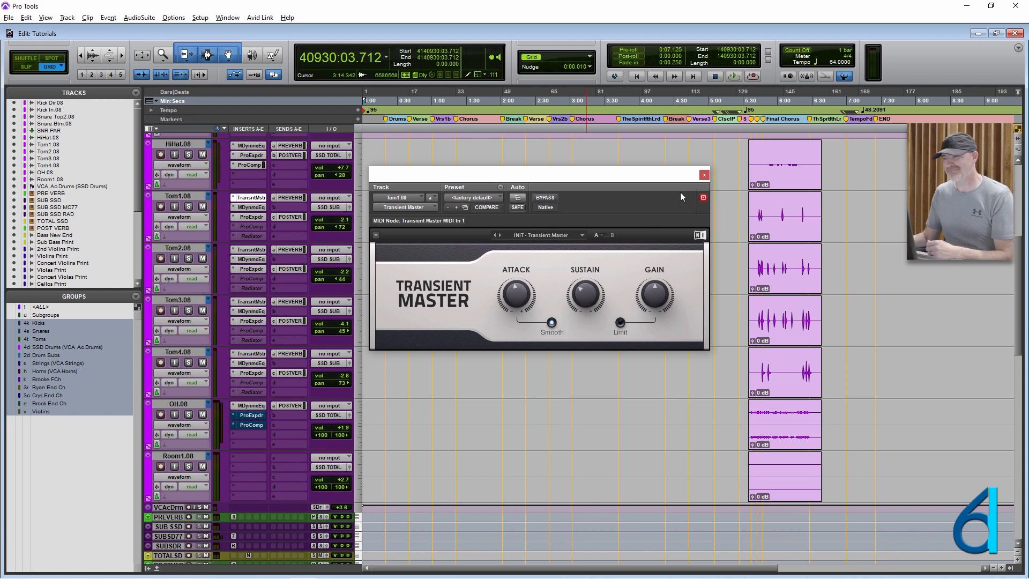
{"action": "left_click", "coordinate": [704, 175]}
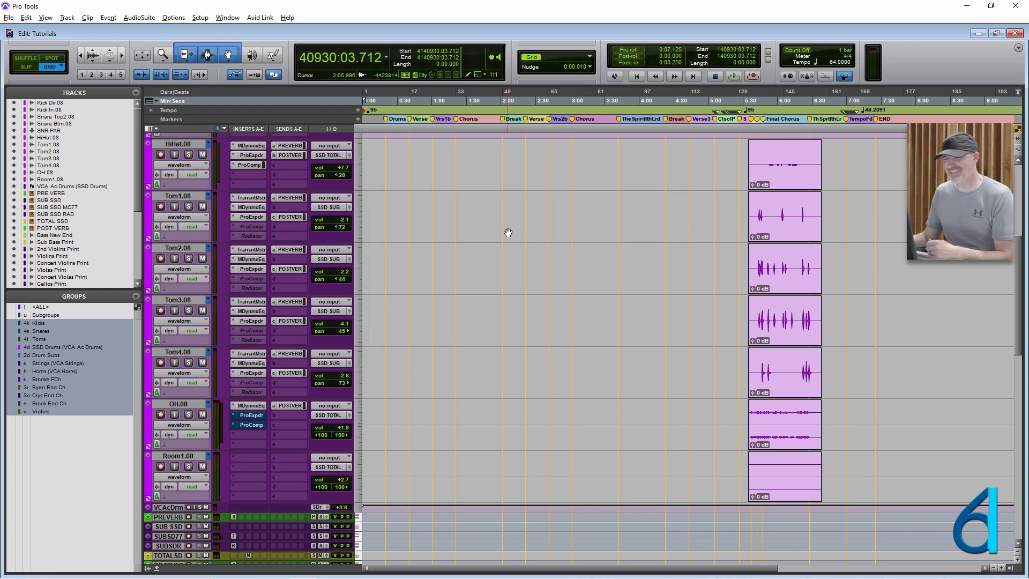
- Return to the Mix window and compare the MDynamicEq settings of Tom1.08, Tom2.08, Tom3.08 and Tom4.08 in turn
{"action": "scroll", "coordinate": [465, 272], "scroll_direction": "up", "scroll_amount": 1}
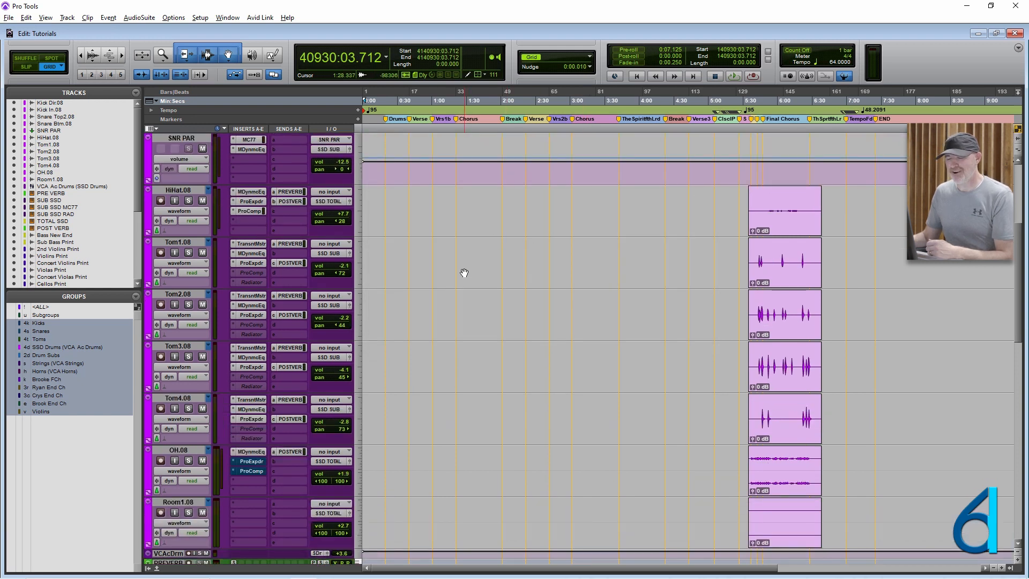
{"action": "key", "text": "ctrl+equal"}
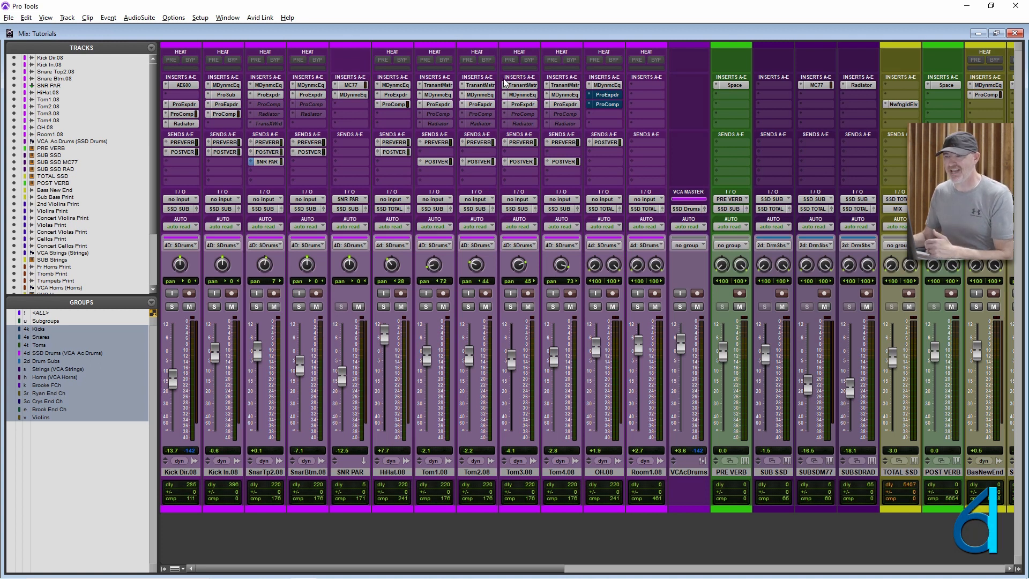
{"action": "left_click", "coordinate": [438, 95]}
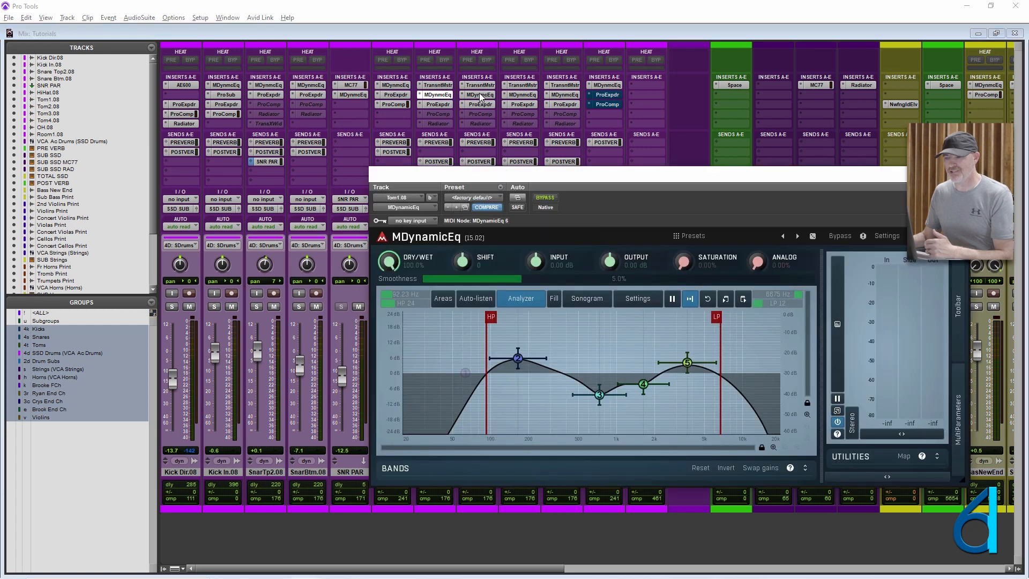
{"action": "left_click", "coordinate": [479, 95]}
{"action": "left_click", "coordinate": [520, 98]}
{"action": "left_click", "coordinate": [565, 97]}
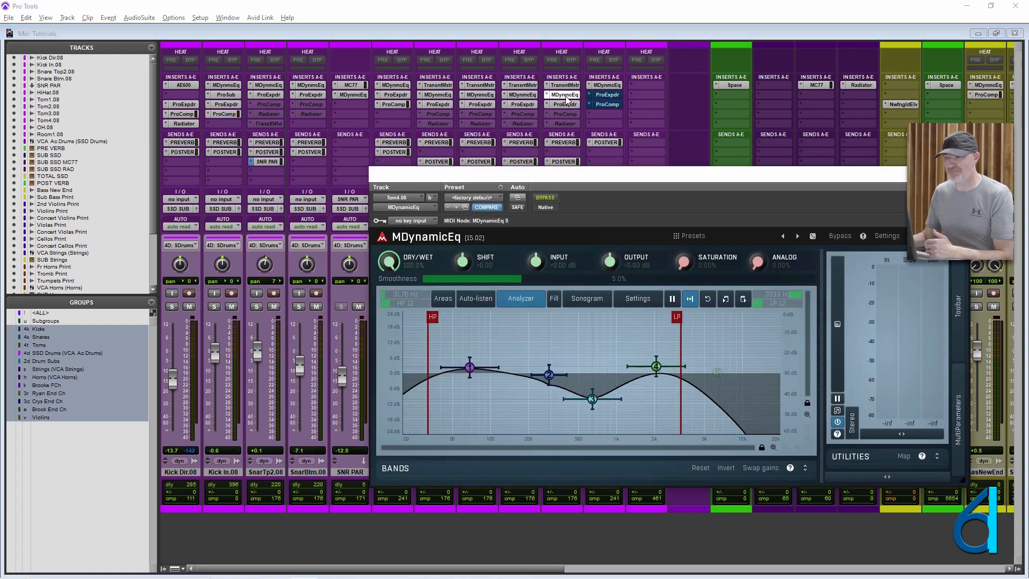
- Compare the Pro Expander settings across Tom1.08 to Tom4.08 and close the plug-in window
{"action": "left_click", "coordinate": [442, 103]}
{"action": "left_click", "coordinate": [480, 104]}
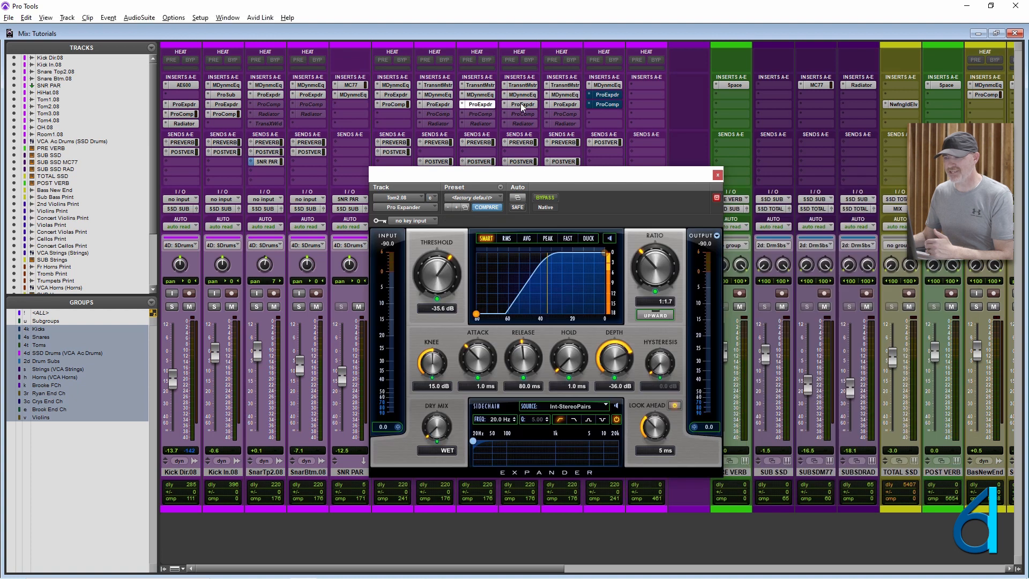
{"action": "left_click", "coordinate": [523, 104]}
{"action": "left_click", "coordinate": [565, 104]}
{"action": "left_click", "coordinate": [516, 105]}
{"action": "left_click", "coordinate": [474, 104]}
{"action": "left_click", "coordinate": [433, 105]}
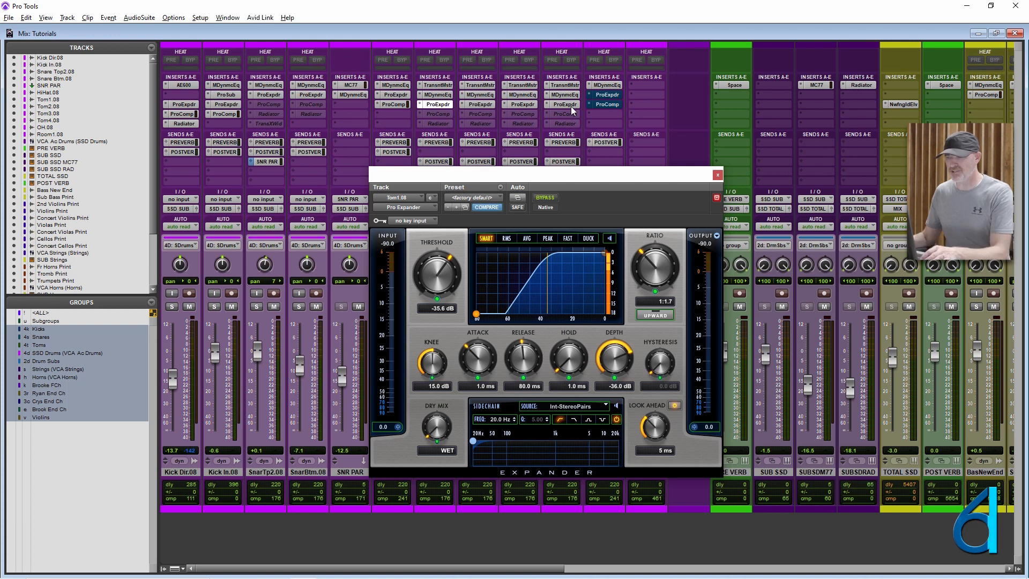
{"action": "left_click", "coordinate": [717, 175]}
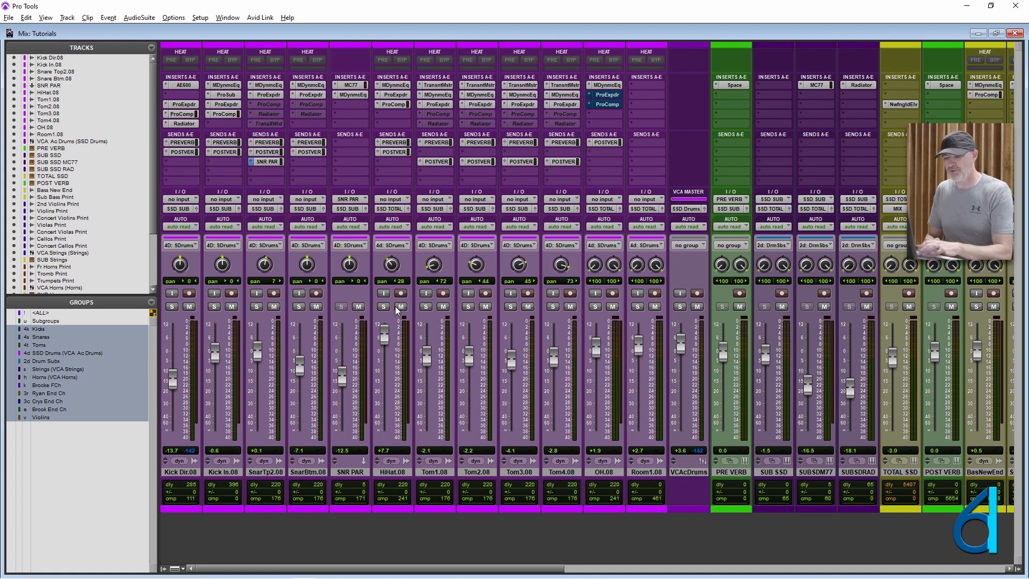
- Toggle the Violins group on and off several times, bring the string tracks into view and turn the group off
{"action": "key", "text": "v"}
{"action": "key", "text": "v"}
{"action": "key", "text": "v"}
{"action": "key", "text": "v"}
{"action": "key", "text": "v"}
{"action": "key", "text": "v"}
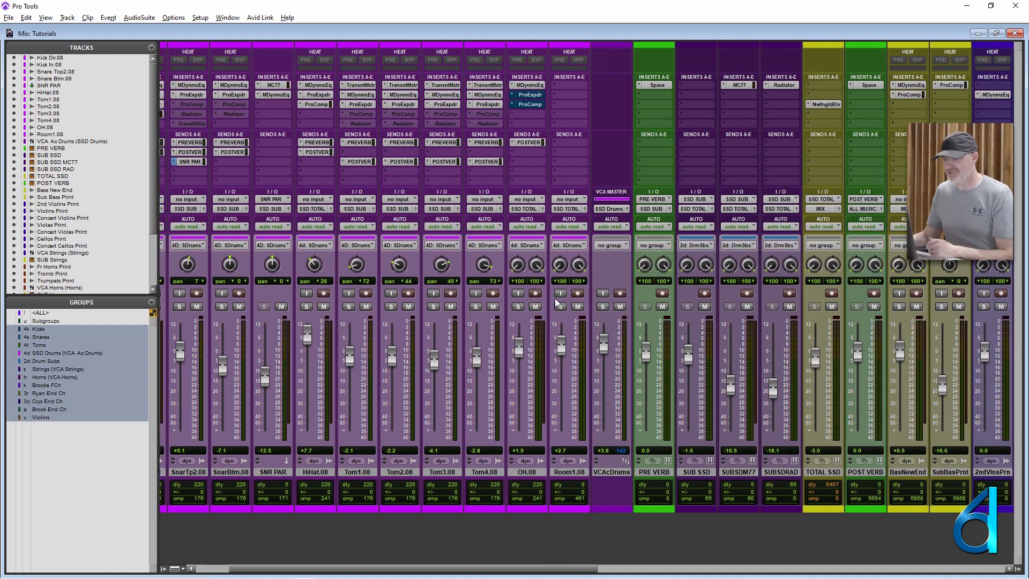
{"action": "scroll", "coordinate": [590, 300], "scroll_direction": "right", "scroll_amount": 10}
{"action": "scroll", "coordinate": [606, 310], "scroll_direction": "left", "scroll_amount": 2}
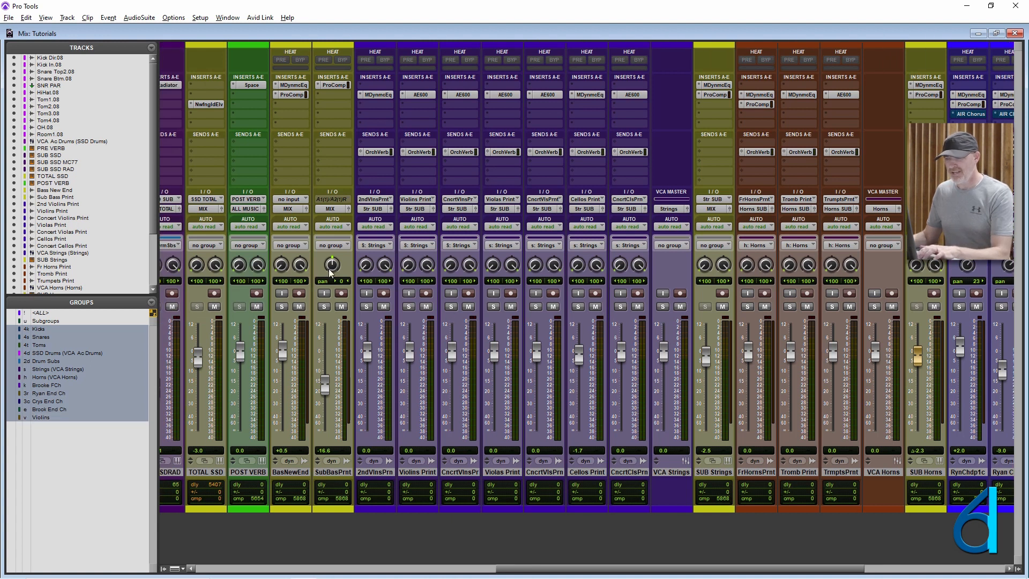
{"action": "key", "text": "v"}
{"action": "key", "text": "v"}
{"action": "key", "text": "v"}
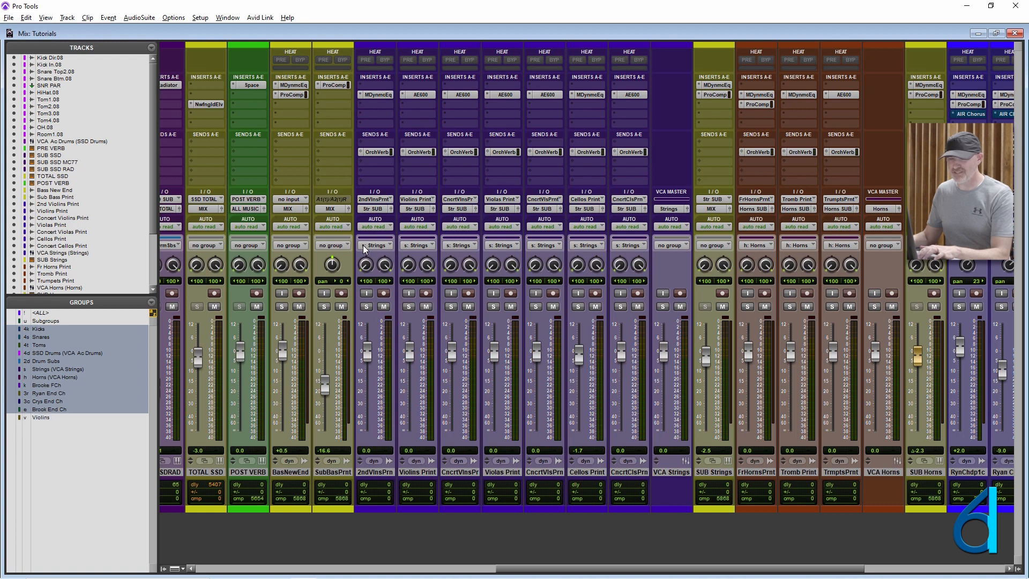
- Toggle the Violins group on and off, turn off the Strings group and leave the Violins group on
{"action": "key", "text": "v"}
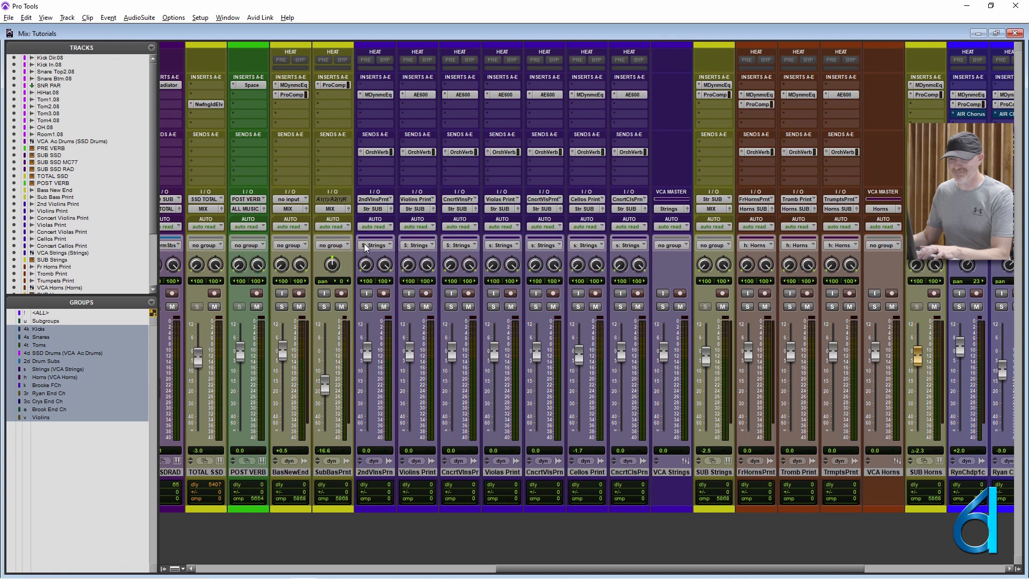
{"action": "key", "text": "v"}
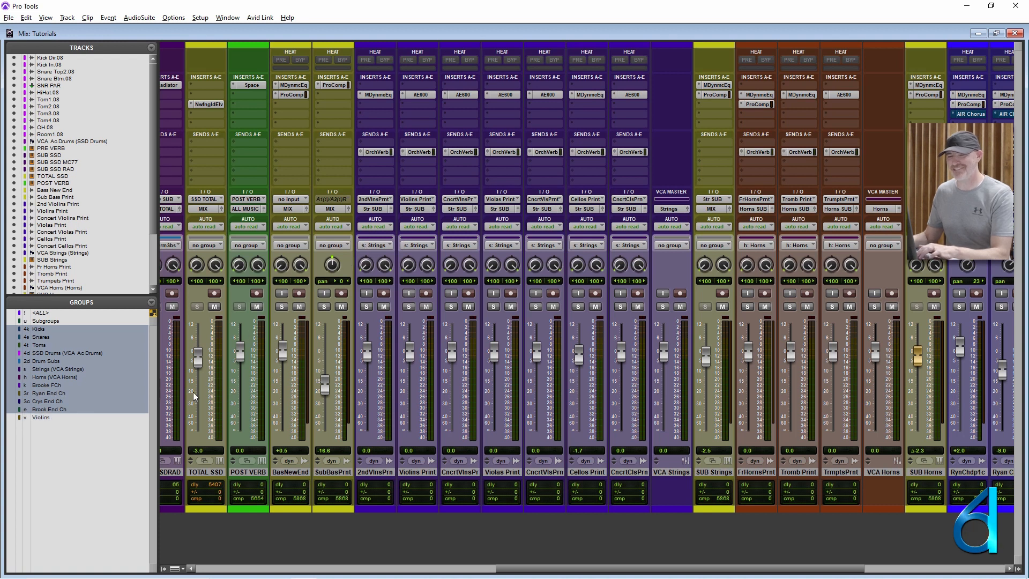
{"action": "left_click", "coordinate": [42, 370]}
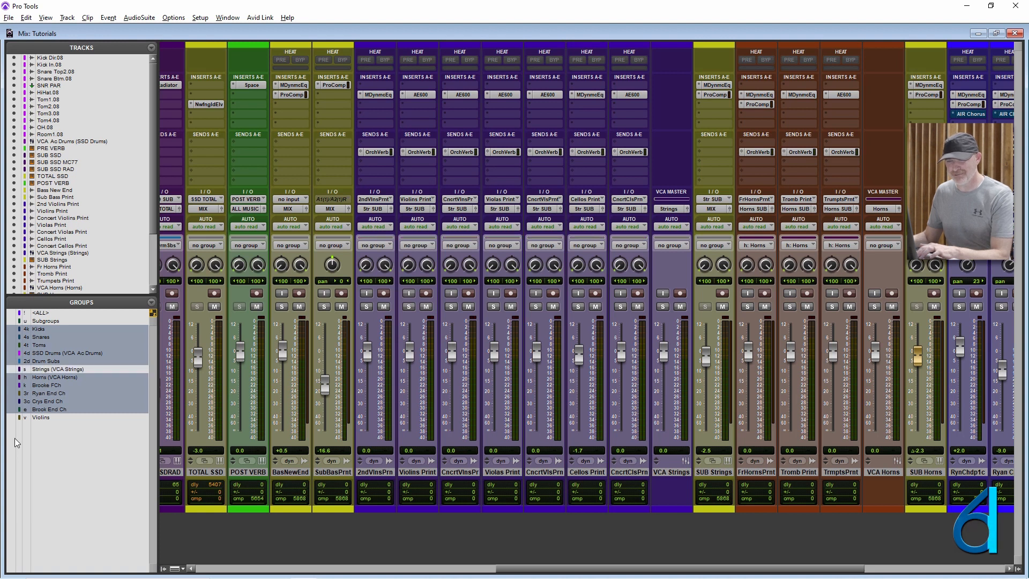
{"action": "left_click", "coordinate": [113, 417]}
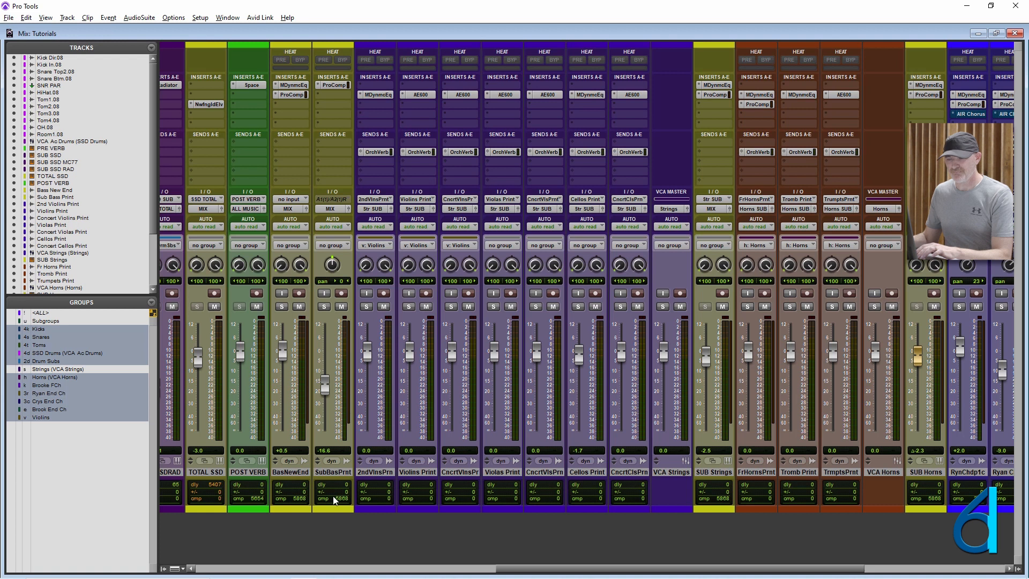
- Change the colour of the Violins group to bright red, keeping the palette clear of the string tracks
{"action": "double_click", "coordinate": [373, 509]}
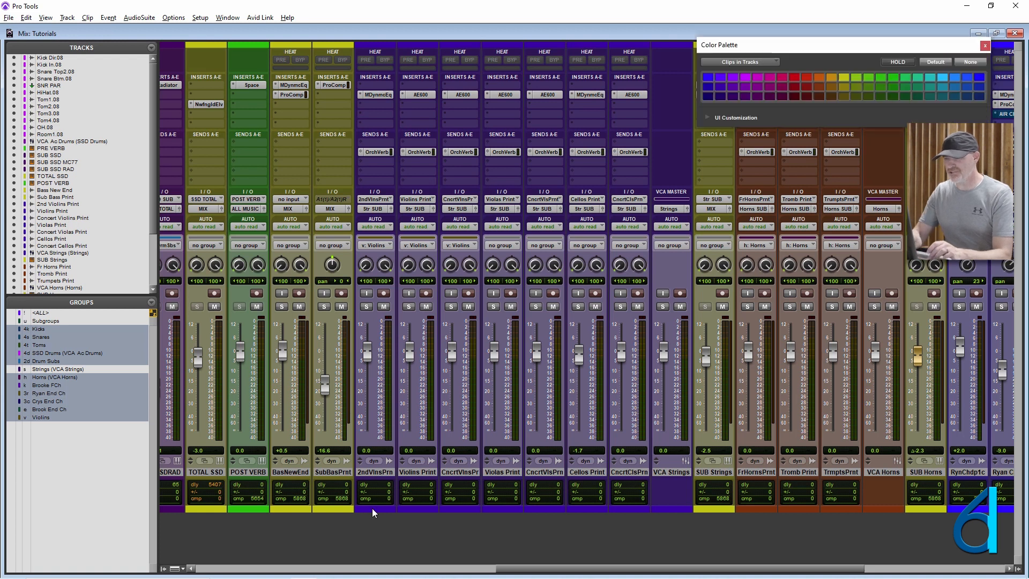
{"action": "left_click_drag", "start_coordinate": [853, 45], "coordinate": [733, 109]}
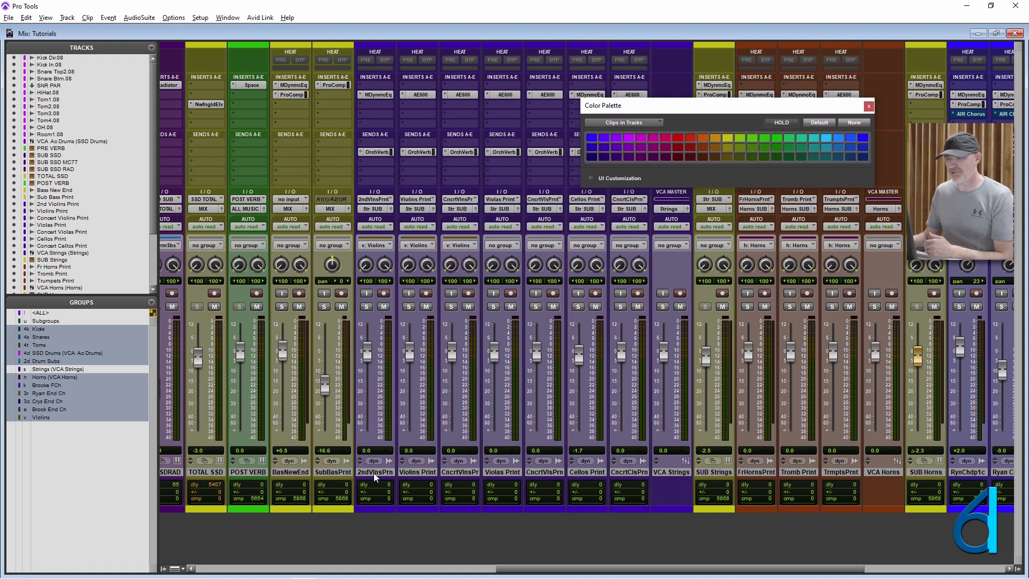
{"action": "left_click", "coordinate": [20, 419]}
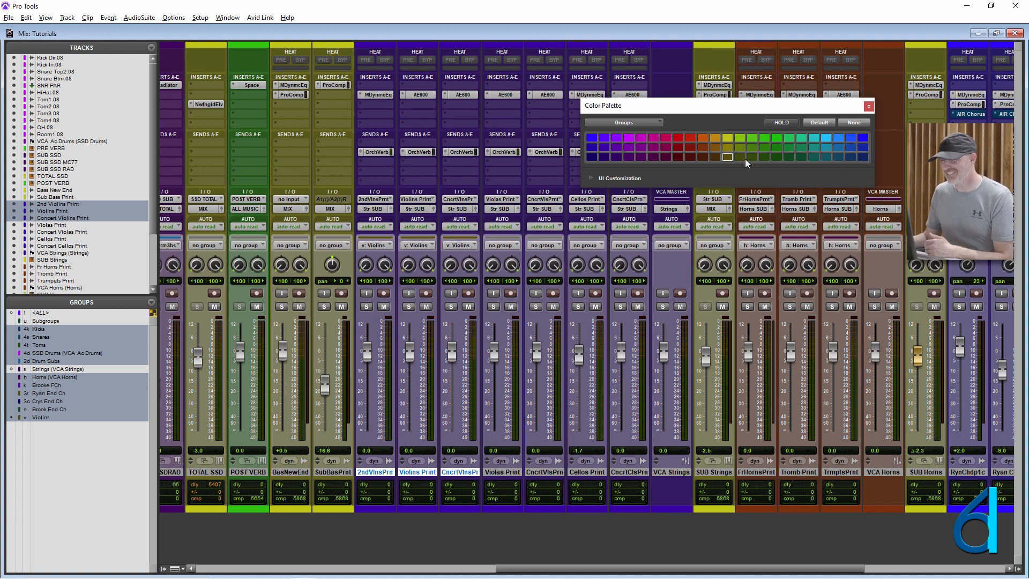
{"action": "left_click", "coordinate": [679, 141]}
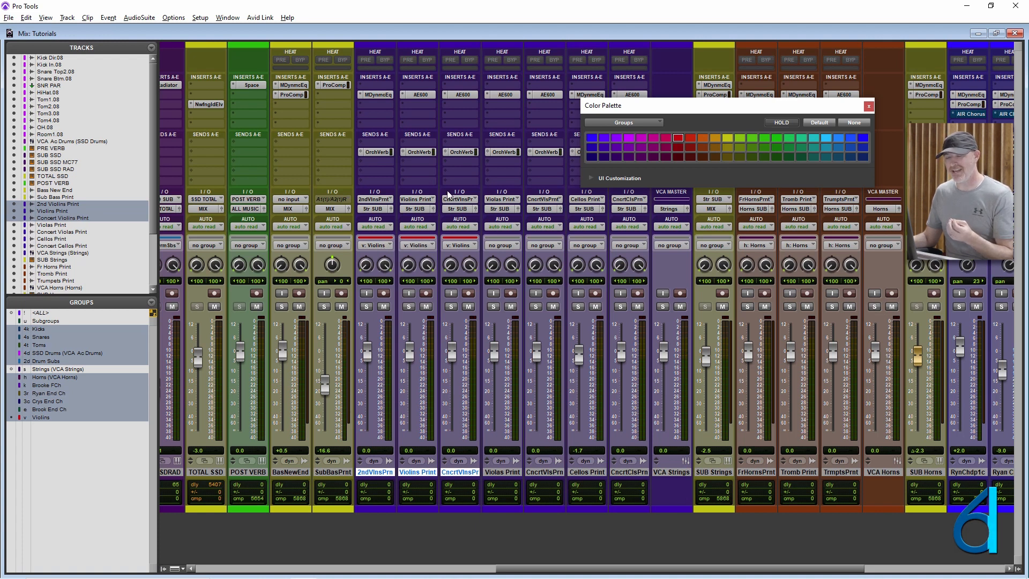
{"action": "left_click_drag", "start_coordinate": [701, 102], "coordinate": [809, 29]}
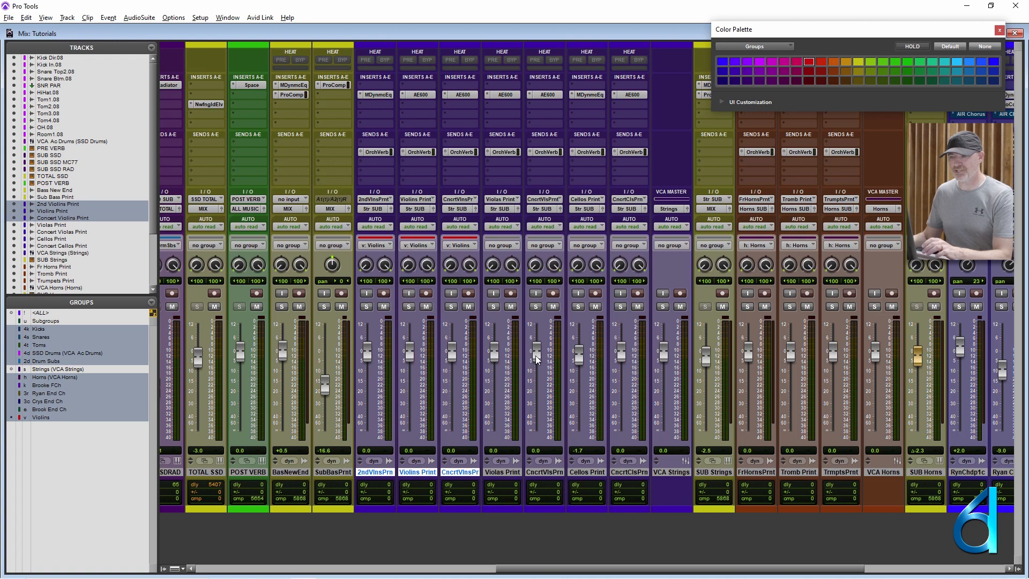
- Switch to the Edit window, bring the string tracks into view and show the clip list
{"action": "scroll", "coordinate": [545, 363], "scroll_direction": "left", "scroll_amount": 10}
{"action": "scroll", "coordinate": [545, 364], "scroll_direction": "left", "scroll_amount": 4}
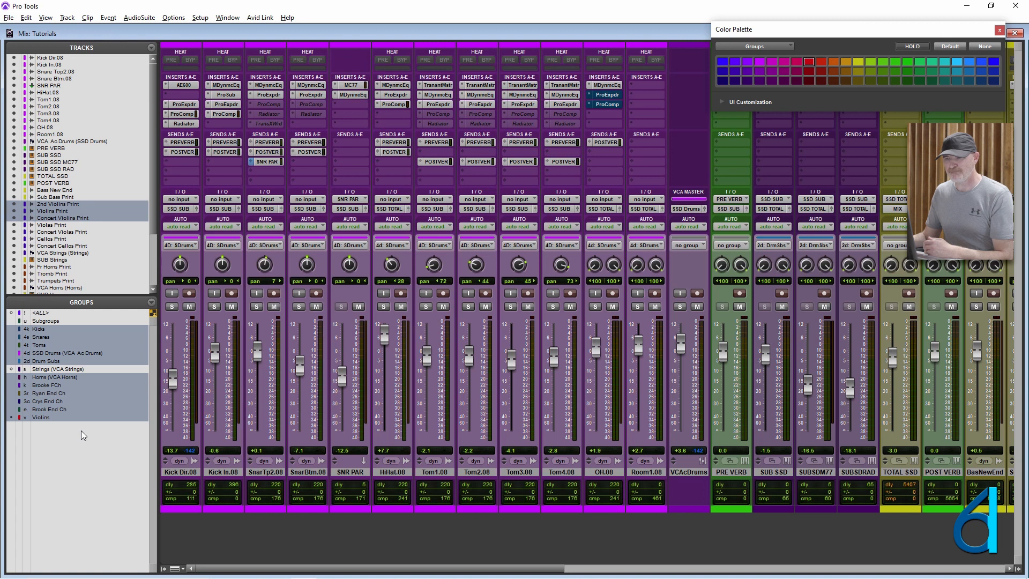
{"action": "key", "text": "ctrl+equal"}
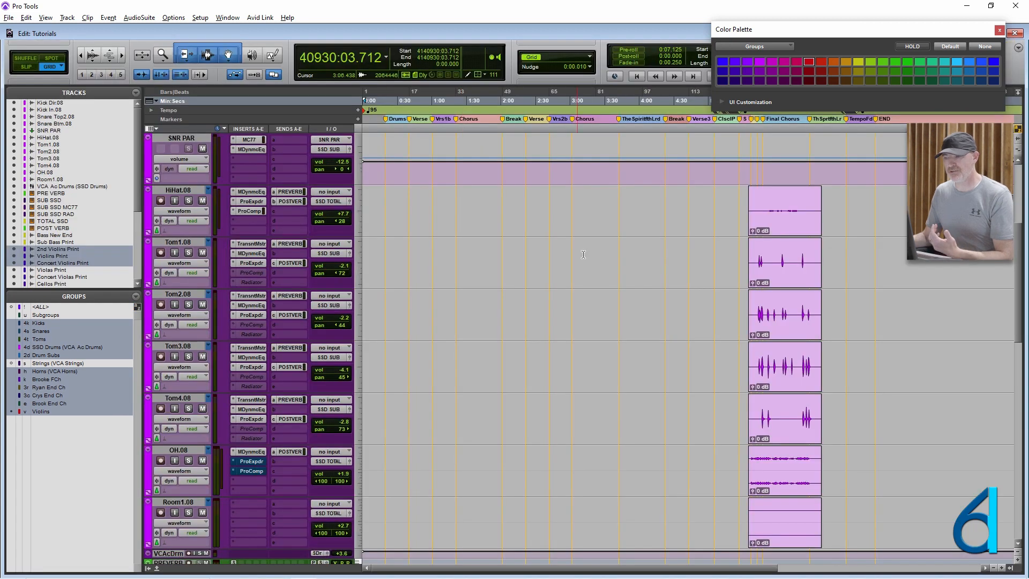
{"action": "scroll", "coordinate": [591, 271], "scroll_direction": "down", "scroll_amount": 10}
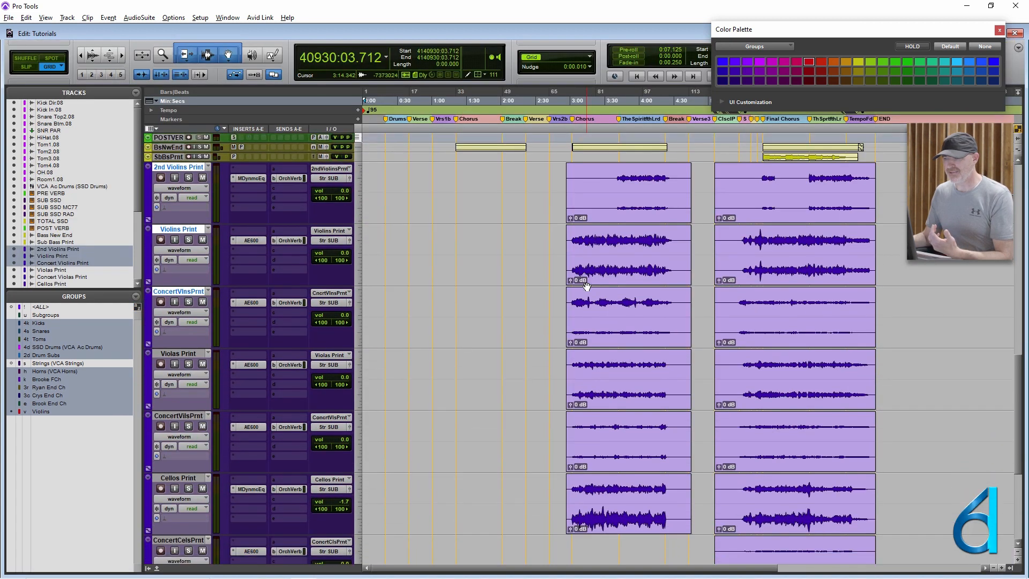
{"action": "scroll", "coordinate": [587, 286], "scroll_direction": "up", "scroll_amount": 3}
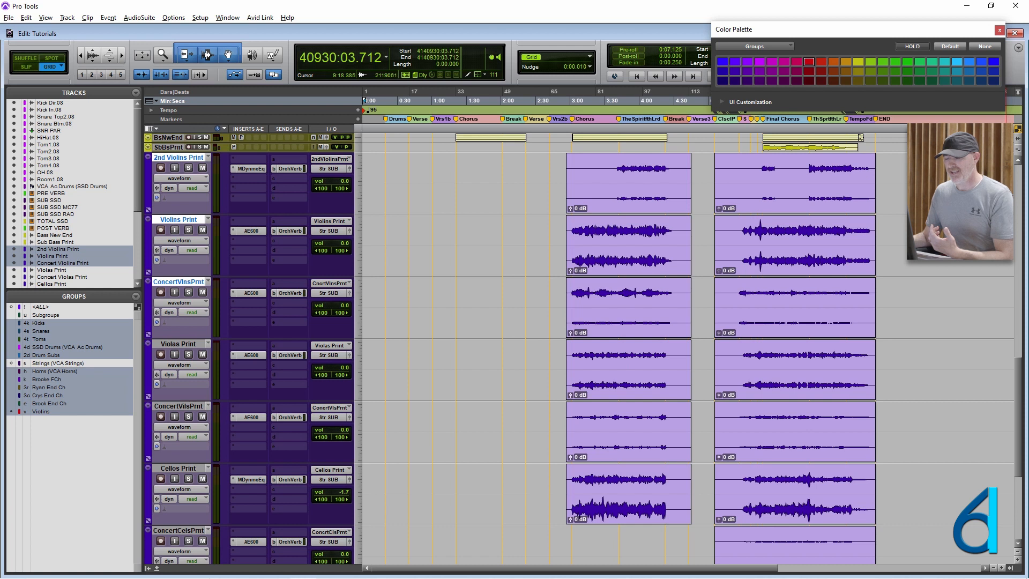
{"action": "left_click", "coordinate": [1011, 568]}
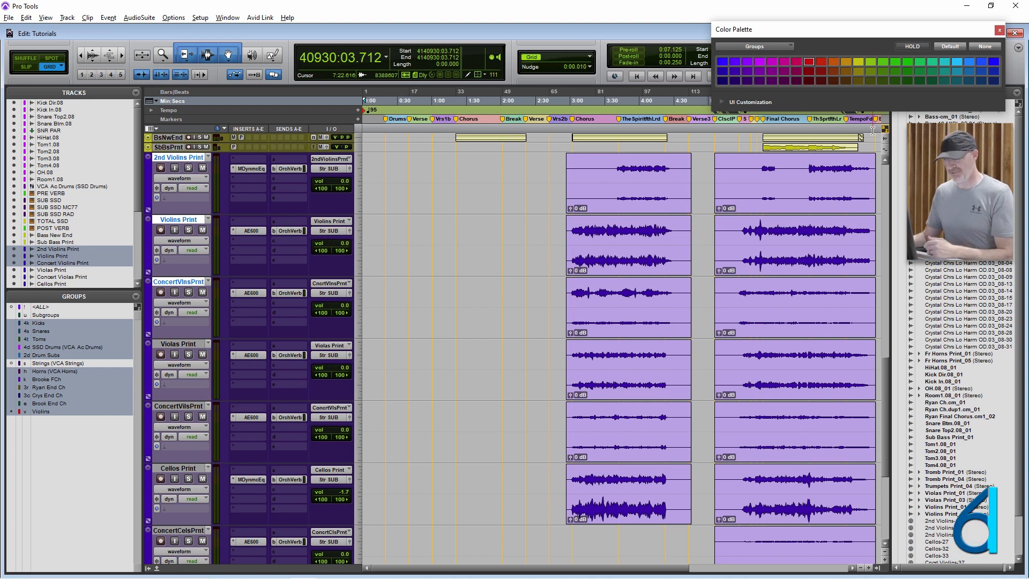
{"action": "left_click", "coordinate": [593, 213]}
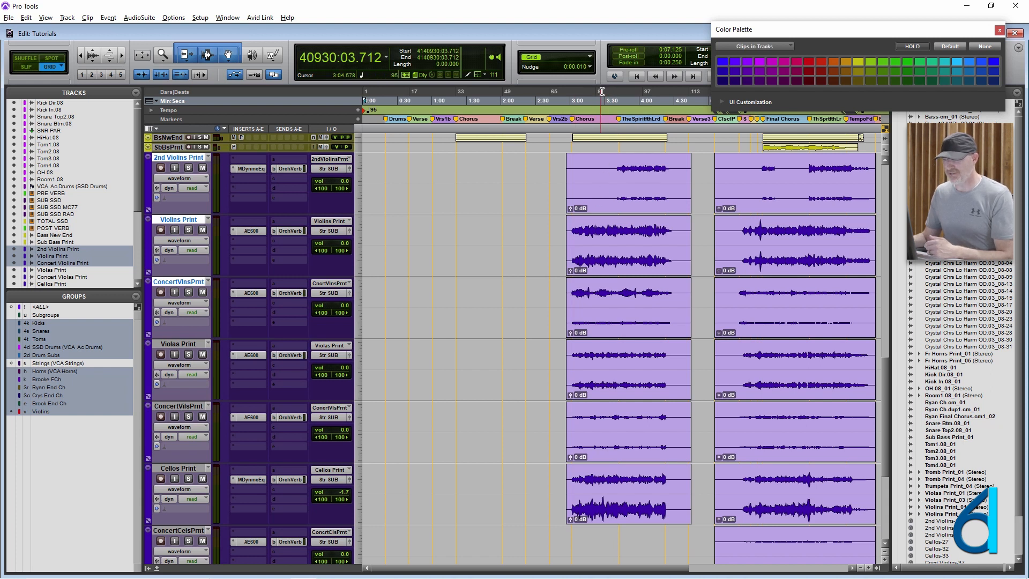
- Set the Edit window's grid to a bars-and-beats value and place the edit cursor at 3:38.526 in the chorus string clips
{"action": "key", "text": "ctrl+equal"}
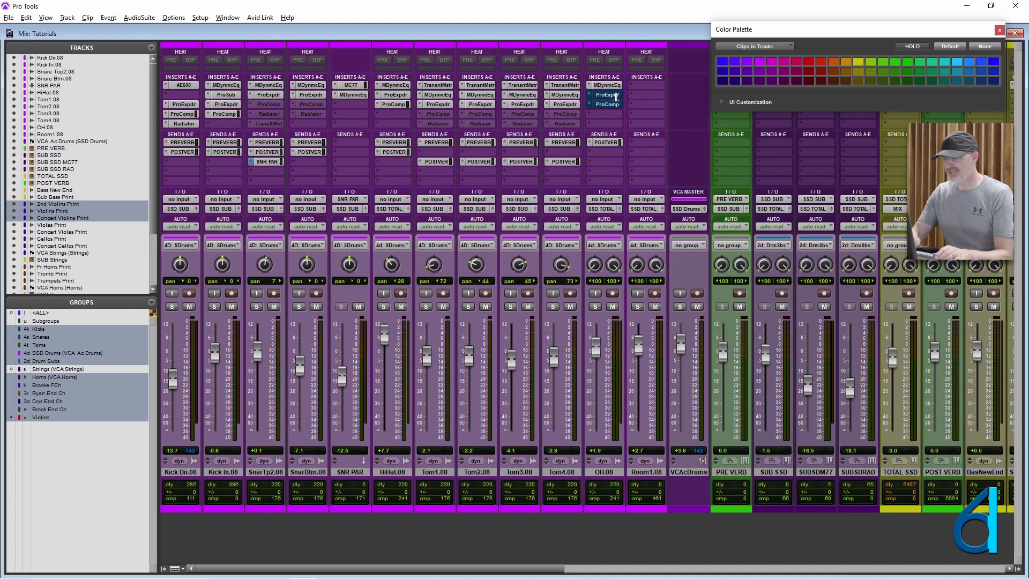
{"action": "key", "text": "ctrl+equal"}
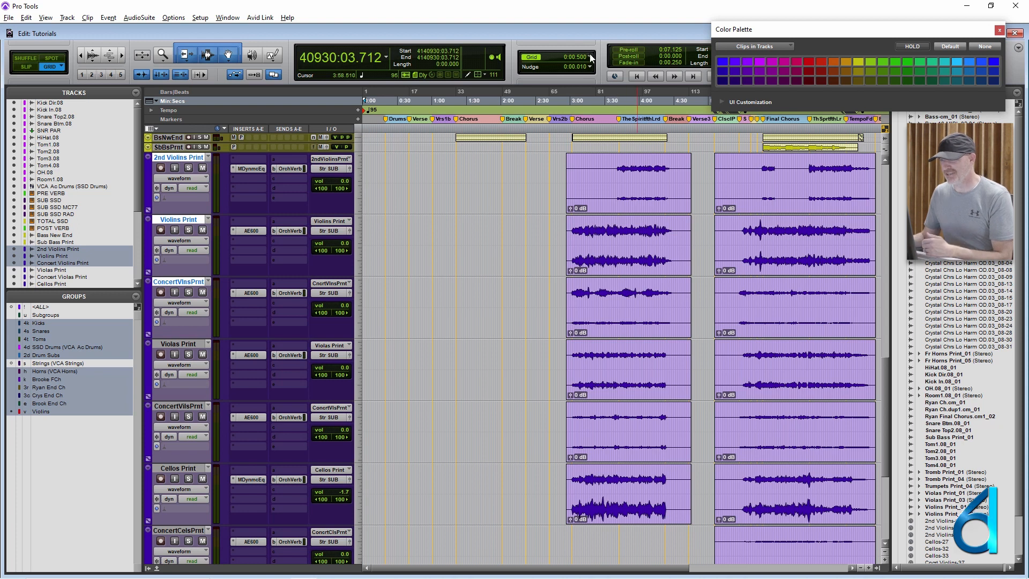
{"action": "left_click", "coordinate": [592, 54]}
{"action": "left_click", "coordinate": [616, 116]}
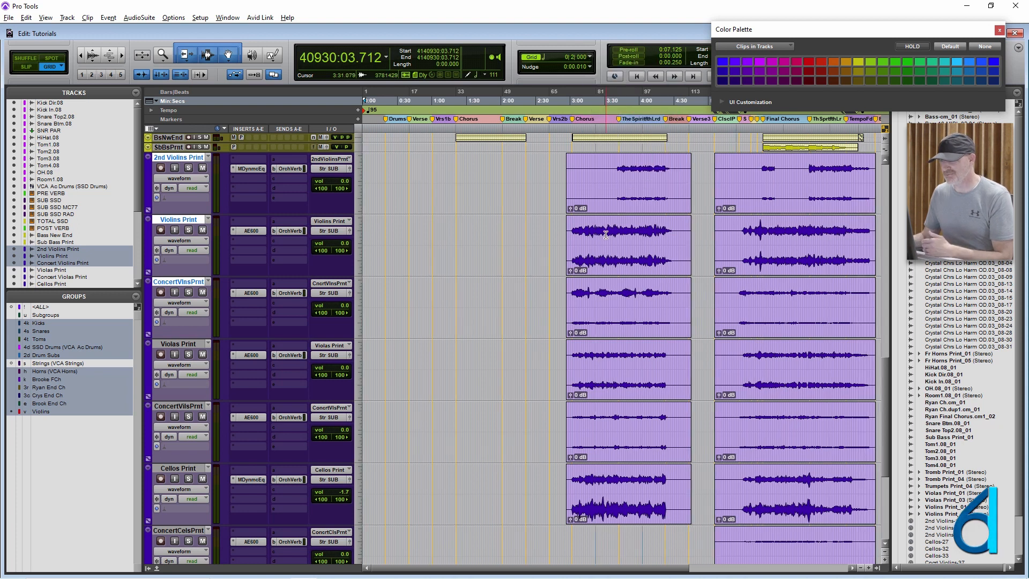
{"action": "left_click", "coordinate": [614, 166]}
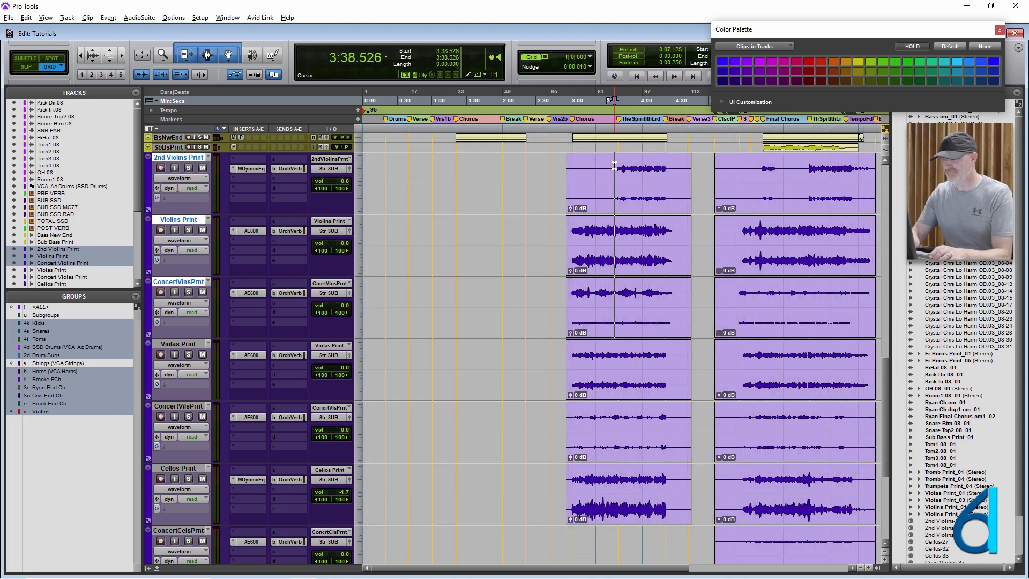
{"action": "key", "text": "ctrl+]"}
{"action": "key", "text": "ctrl+]"}
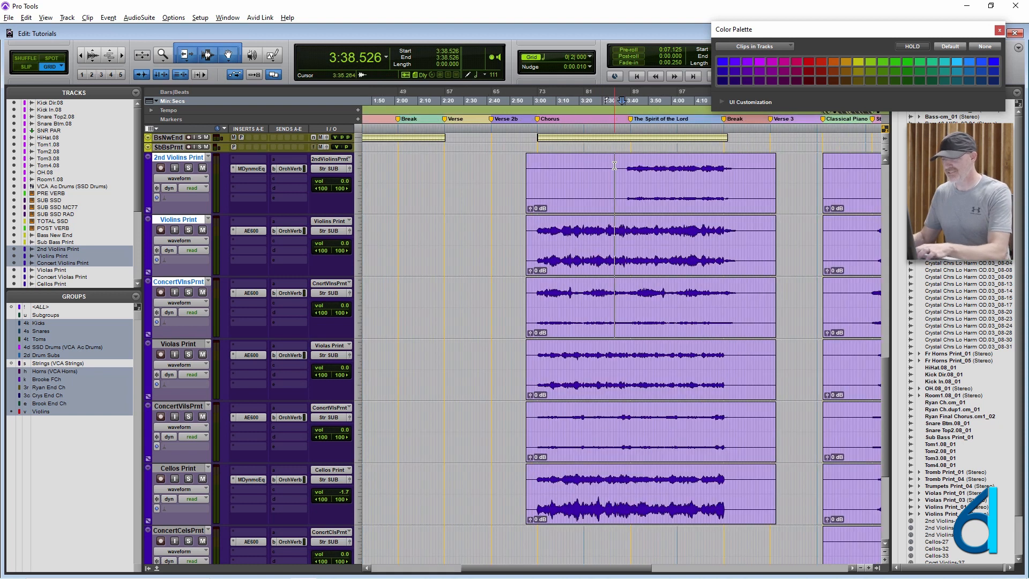
- Trim the starts of the three grouped violin clips to 3:38.526 together and undo the trim
{"action": "left_click", "coordinate": [594, 161]}
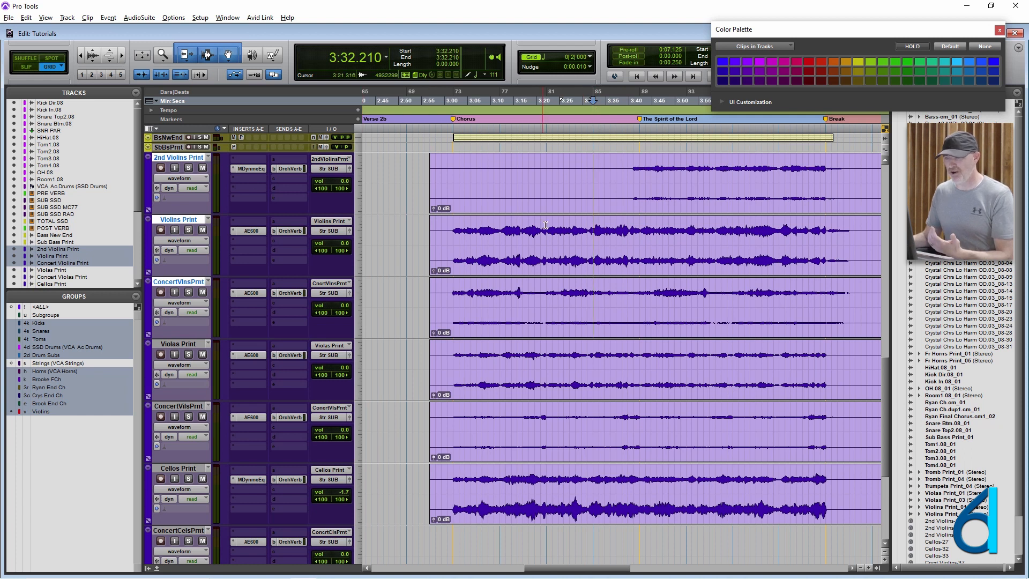
{"action": "left_click", "coordinate": [599, 167]}
{"action": "left_click", "coordinate": [593, 168]}
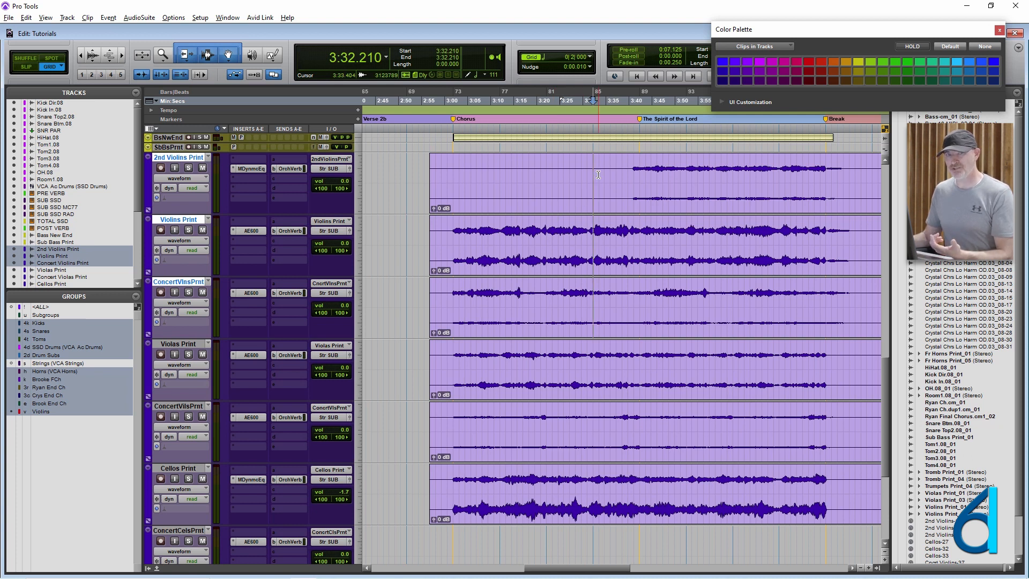
{"action": "left_click", "coordinate": [617, 175]}
{"action": "left_click", "coordinate": [622, 177]}
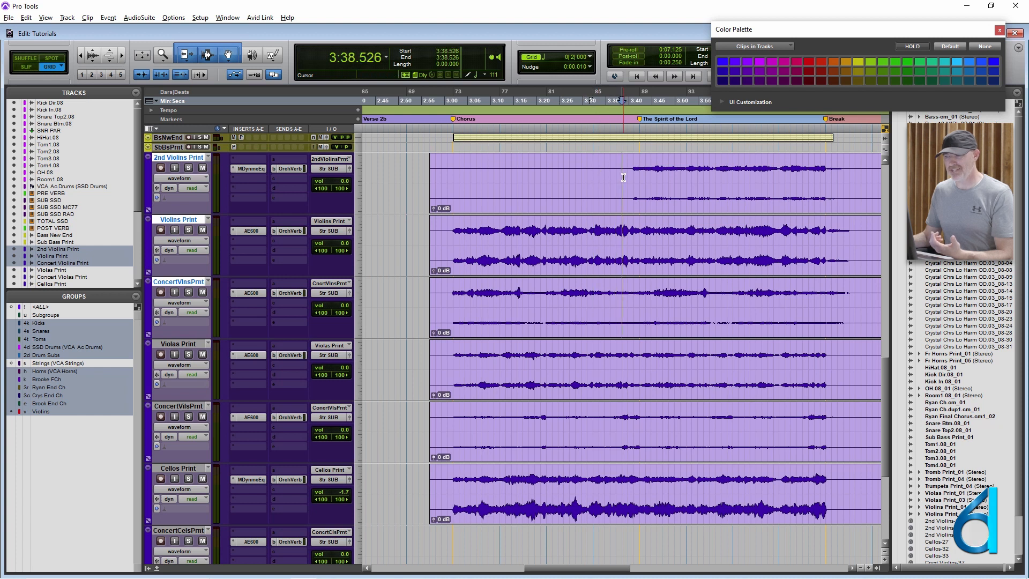
{"action": "key", "text": "a"}
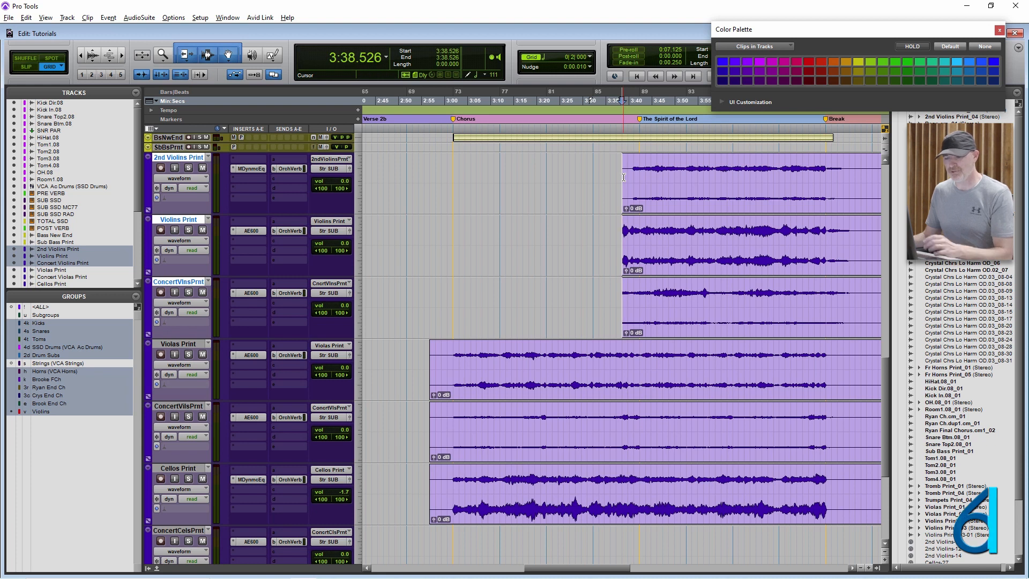
{"action": "key", "text": "ctrl+z"}
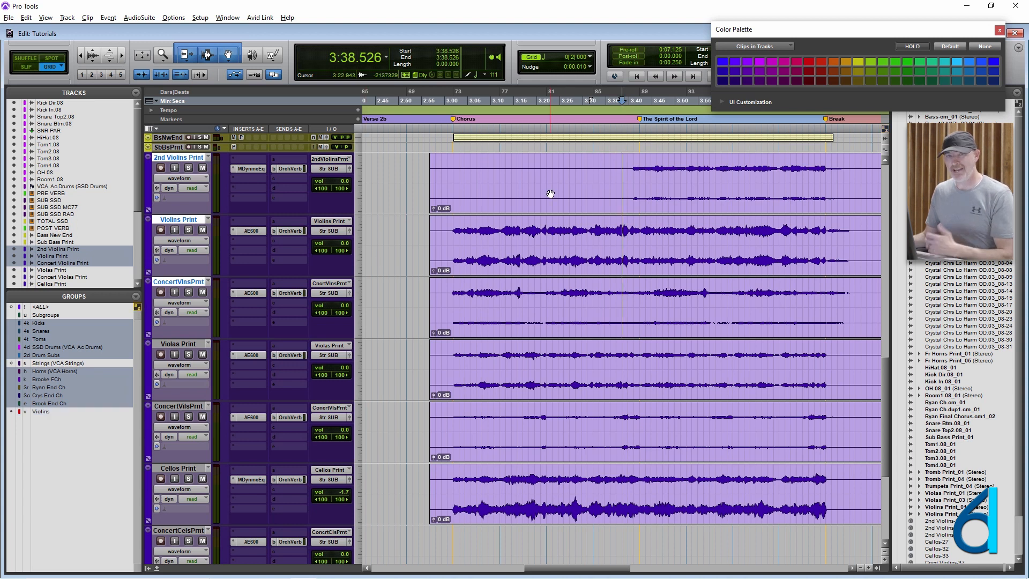
- With the Violins group off, trim the start of the 2nd Violins Print clip alone to 3:38.526 and undo the trim
{"action": "left_click", "coordinate": [606, 208]}
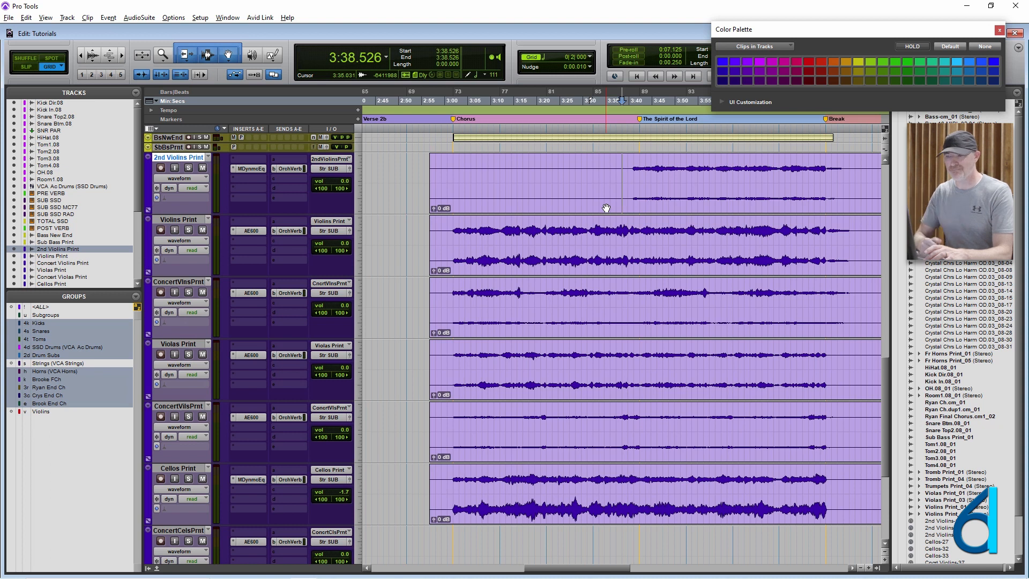
{"action": "scroll", "coordinate": [606, 208], "scroll_direction": "up", "scroll_amount": 3}
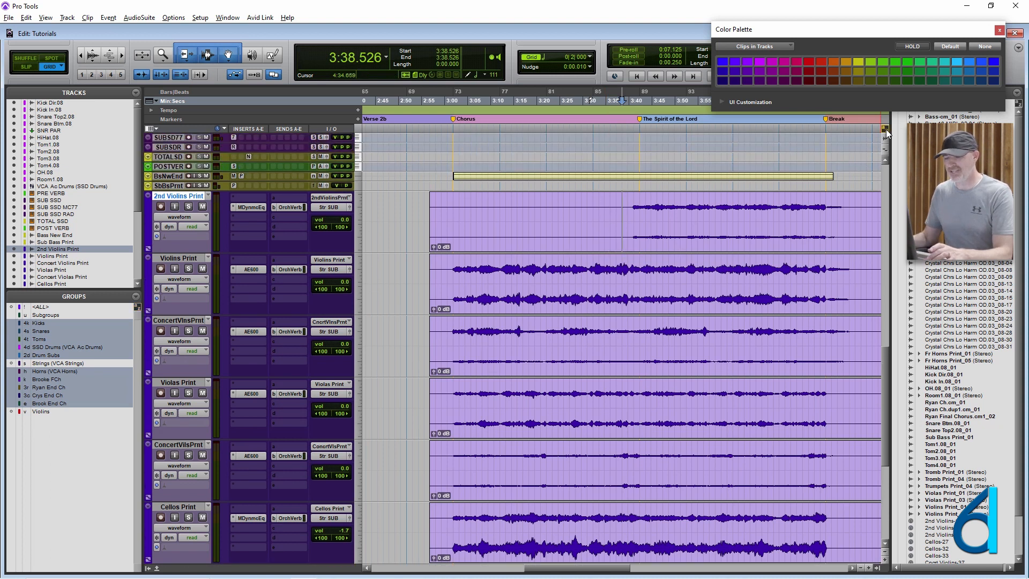
{"action": "key", "text": "a"}
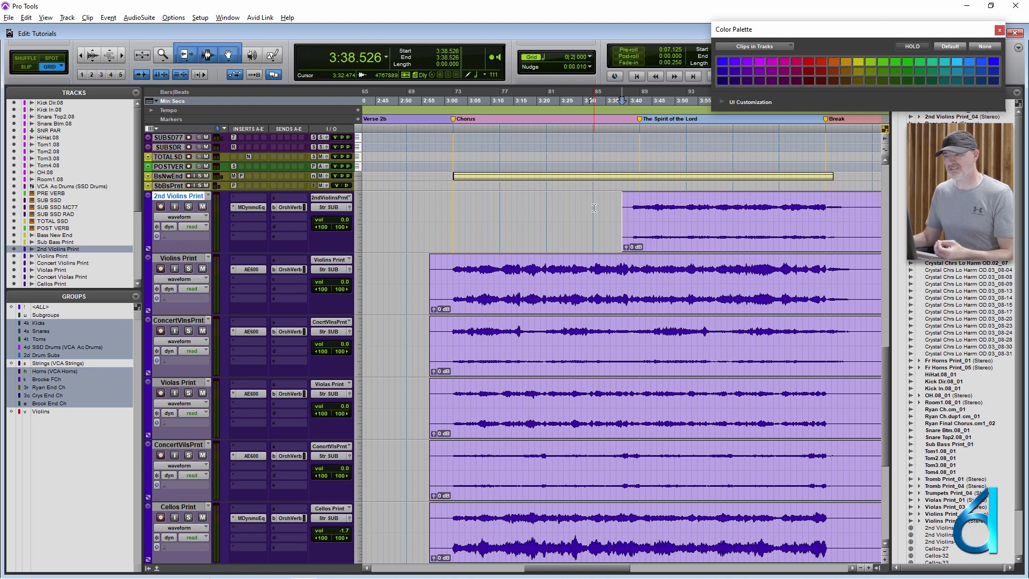
{"action": "key", "text": "ctrl+z"}
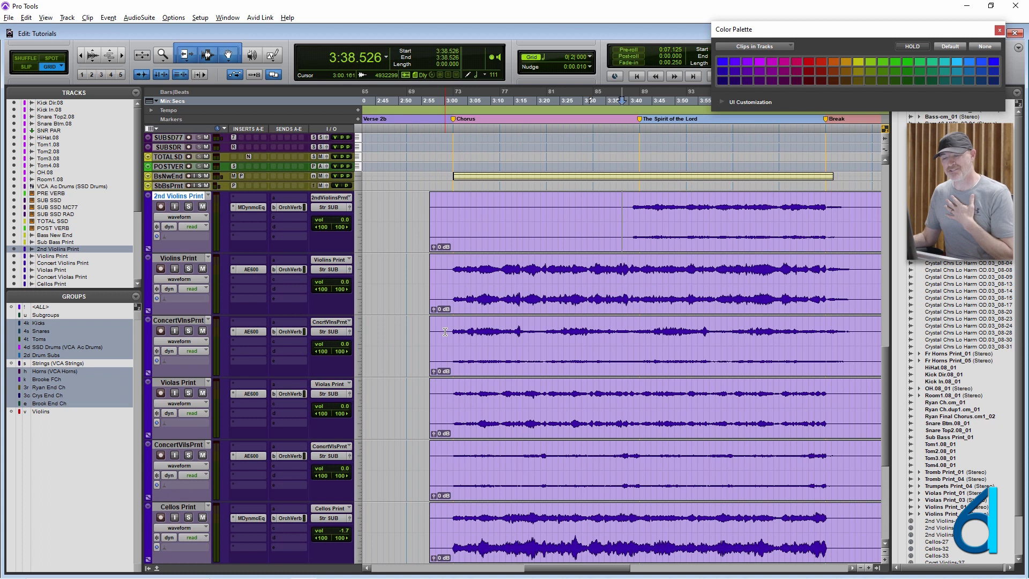
- Suspend all groups and trim the start of the 2nd Violins Print clip to 3:38.526
{"action": "left_click", "coordinate": [136, 296]}
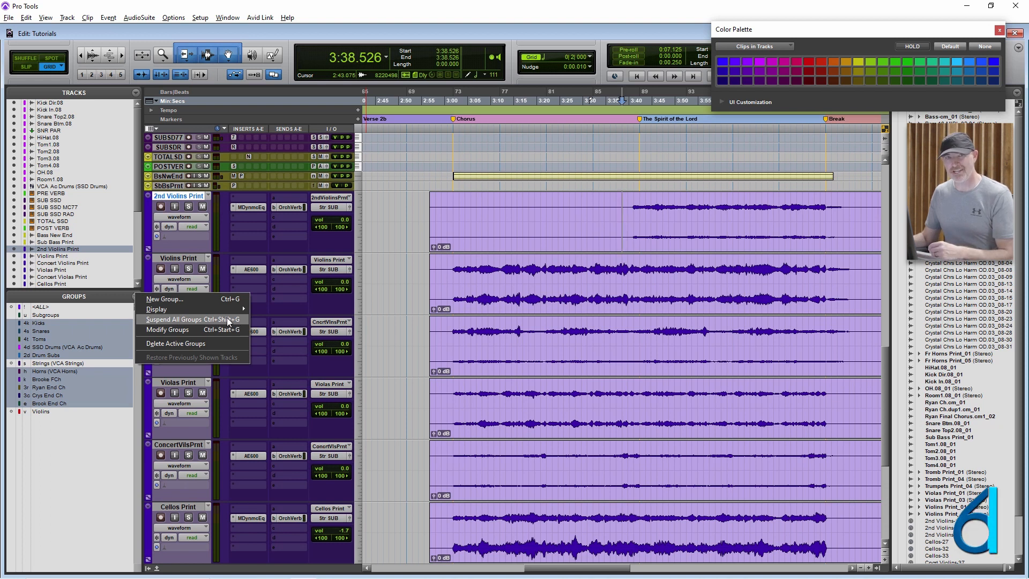
{"action": "left_click", "coordinate": [622, 200]}
{"action": "key", "text": "ctrl+shift+g"}
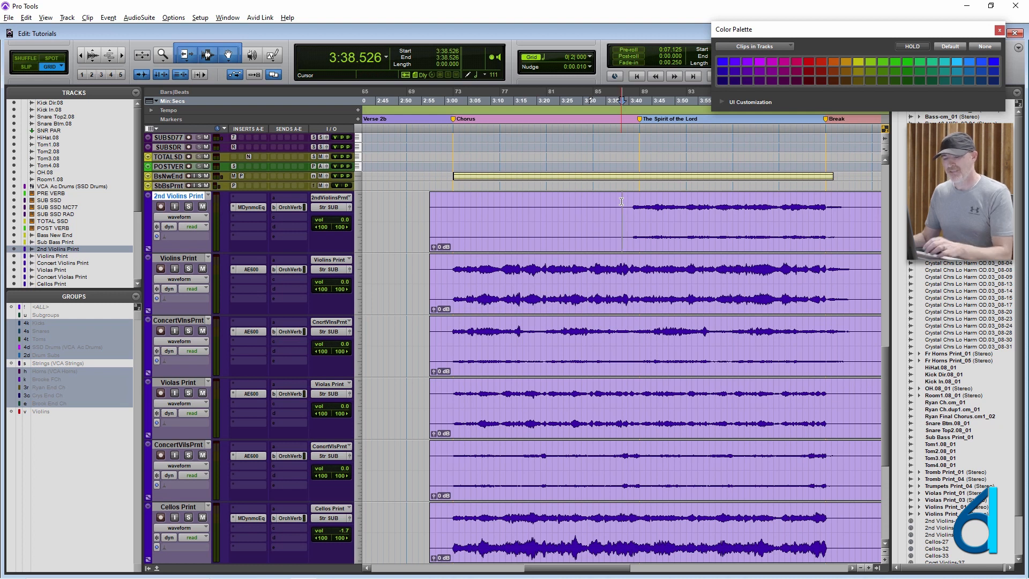
{"action": "key", "text": "a"}
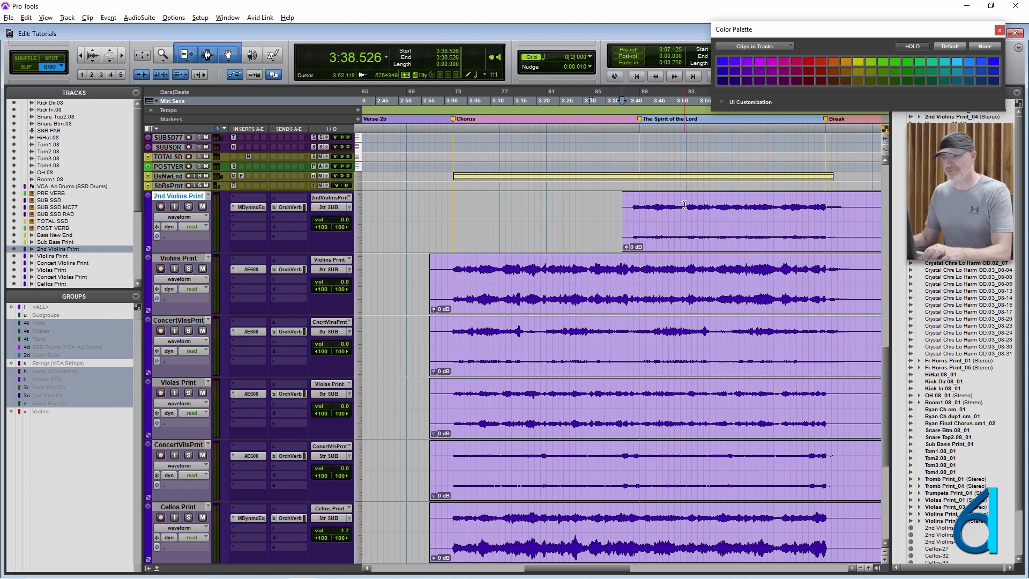
- Resume the suspended groups, place the edit cursor in Violins Print at 3:32.210 and turn the Violins group on
{"action": "left_click", "coordinate": [583, 229]}
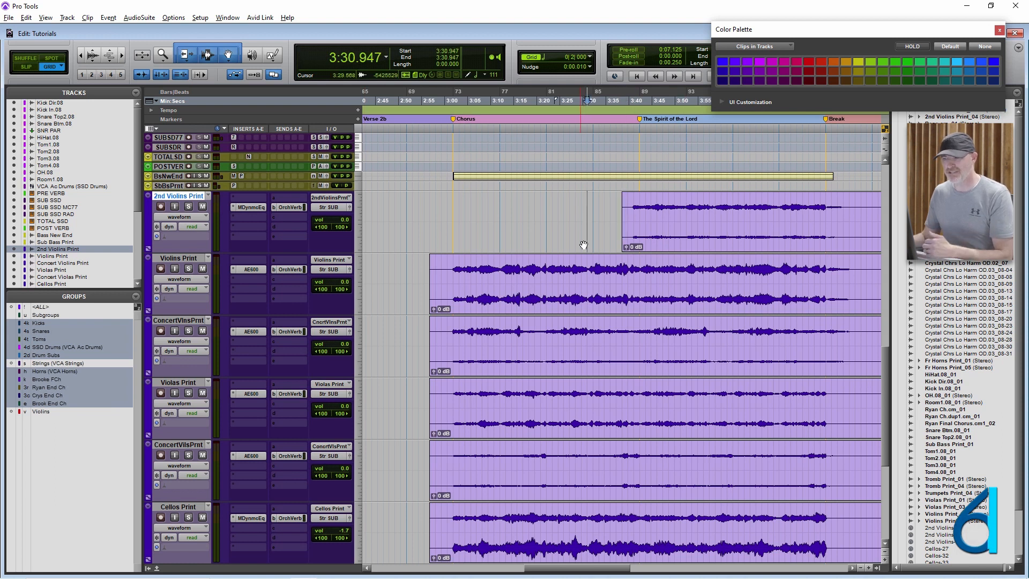
{"action": "left_click", "coordinate": [595, 267]}
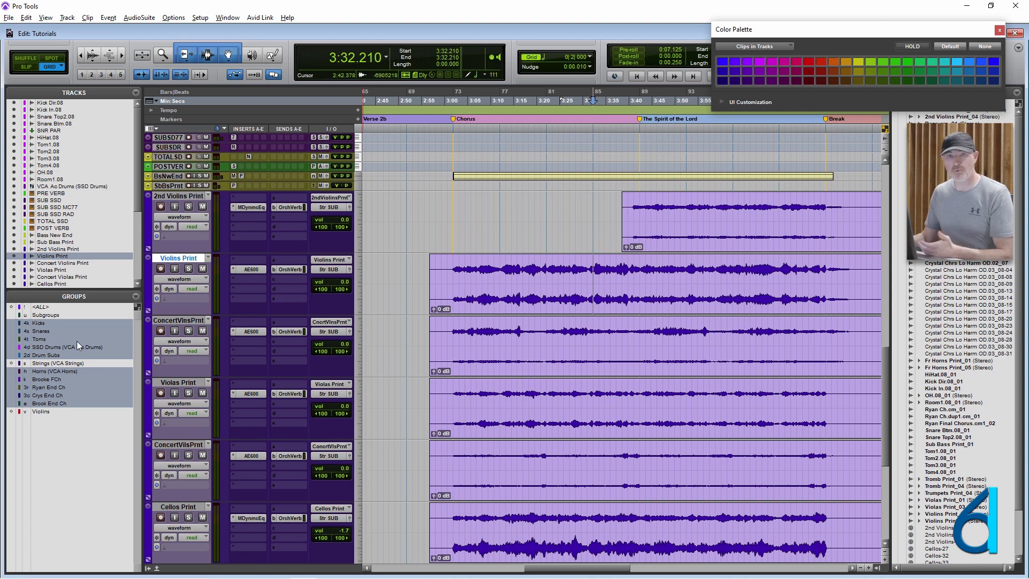
{"action": "left_click", "coordinate": [51, 406]}
{"action": "left_click", "coordinate": [57, 411]}
{"action": "left_click", "coordinate": [55, 405]}
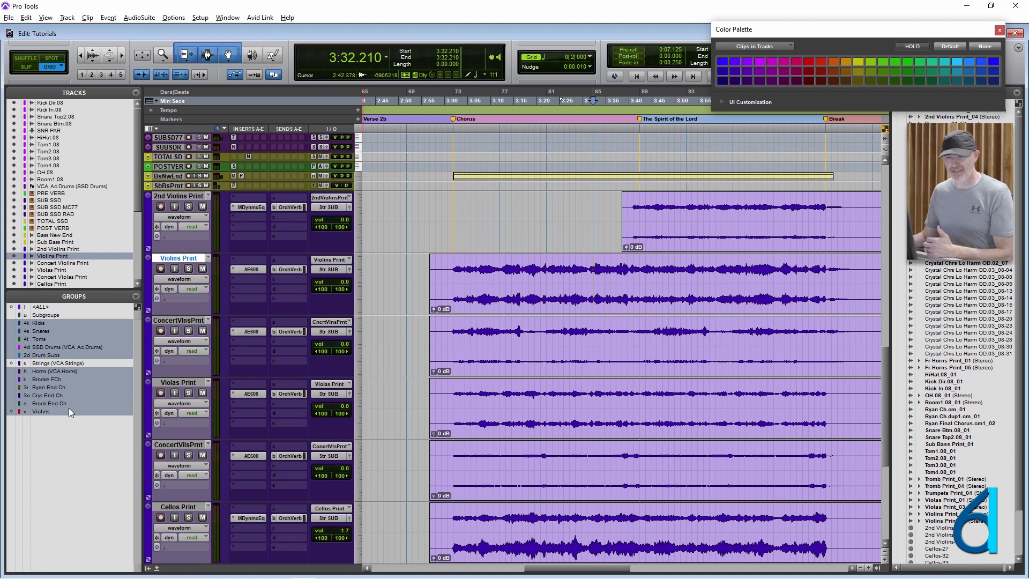
- Undo the trim of the 2nd Violins Print clip and select 3:20.842 to 4:10.105 across the three grouped violin tracks
{"action": "left_click", "coordinate": [602, 223]}
{"action": "left_click", "coordinate": [678, 204]}
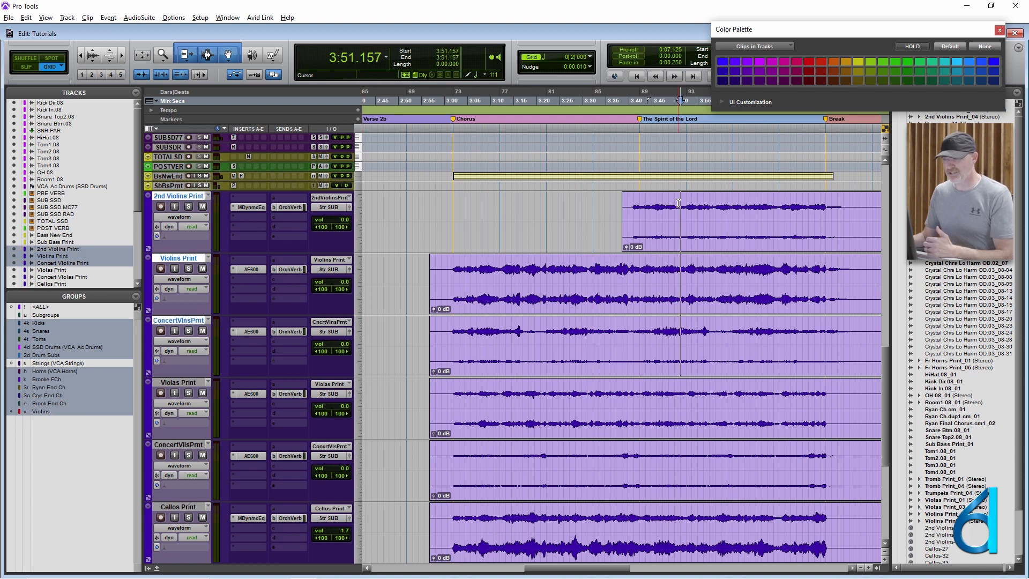
{"action": "key", "text": "ctrl+z"}
{"action": "left_click", "coordinate": [634, 214]}
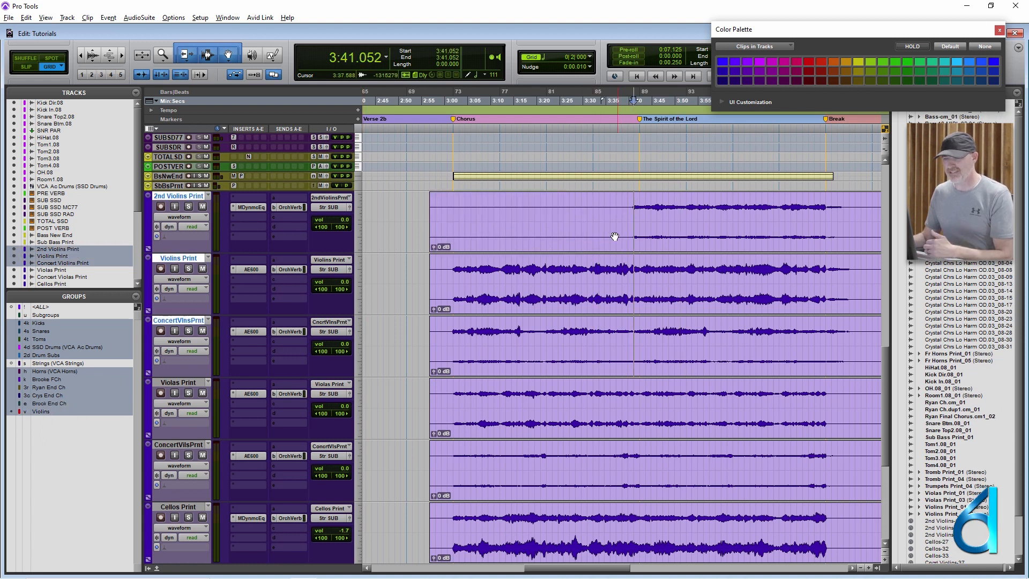
{"action": "left_click", "coordinate": [599, 200]}
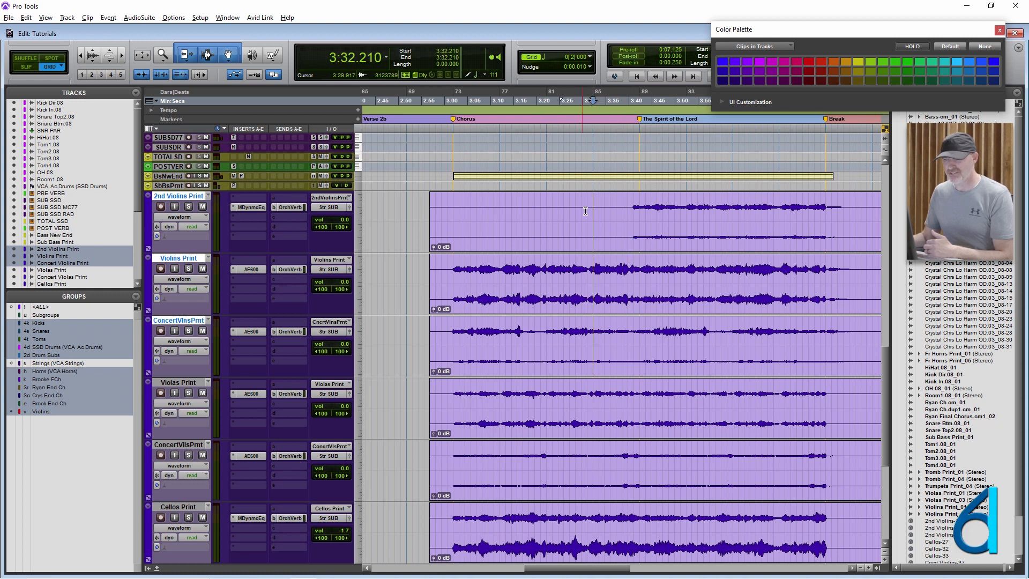
{"action": "left_click_drag", "start_coordinate": [540, 220], "coordinate": [769, 216]}
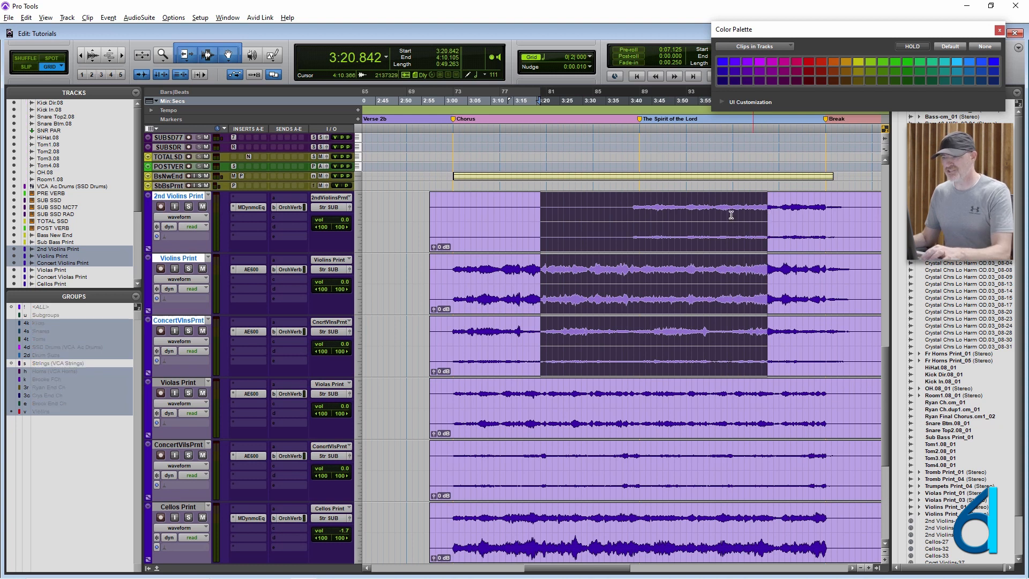
- Suspend all groups and trim the start of the 2nd Violins Print clip alone to 3:32.210
{"action": "key", "text": "ctrl+shift+g"}
{"action": "left_click", "coordinate": [593, 207]}
{"action": "key", "text": "a"}
- Resume the suspended groups and select 3:22.105 to 4:08.842 across the violin tracks, then place the edit cursor at 3:37.263
{"action": "key", "text": "ctrl+shift+g"}
{"action": "left_click_drag", "start_coordinate": [547, 214], "coordinate": [753, 240]}
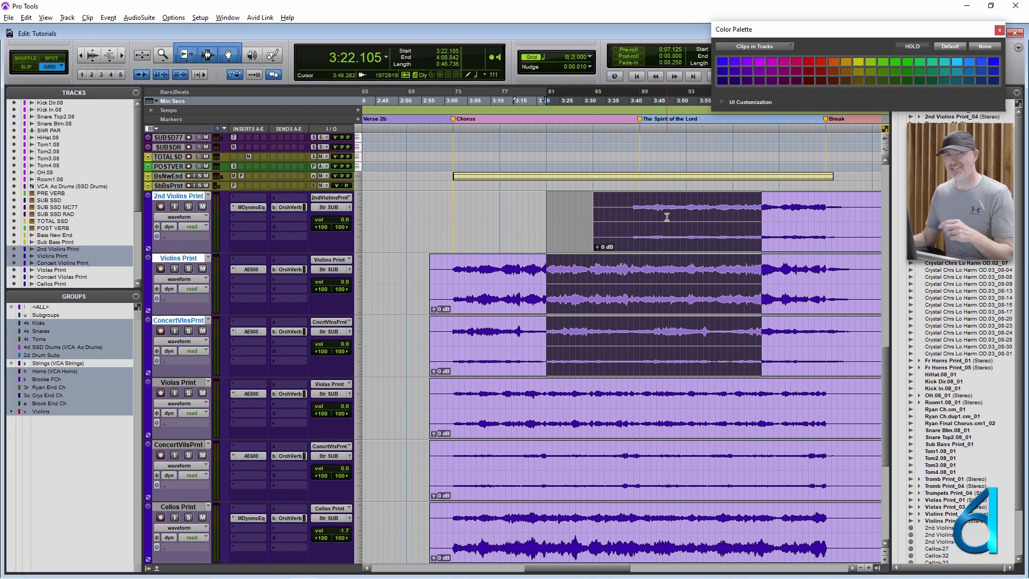
{"action": "left_click", "coordinate": [616, 209]}
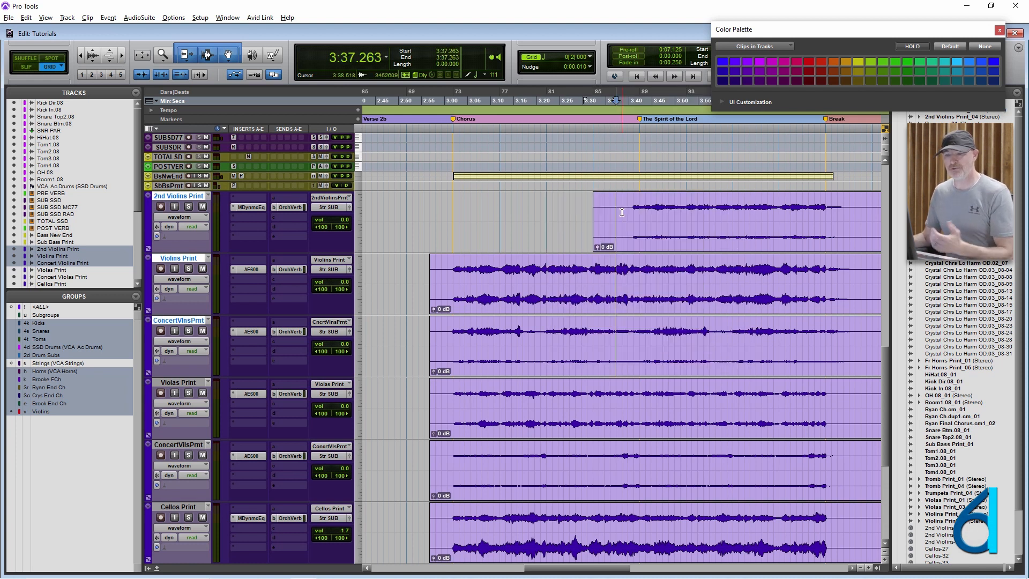
- Turn the Violins group off and trim the start of the 2nd Violins Print clip alone to 3:38.526
{"action": "left_click", "coordinate": [49, 413]}
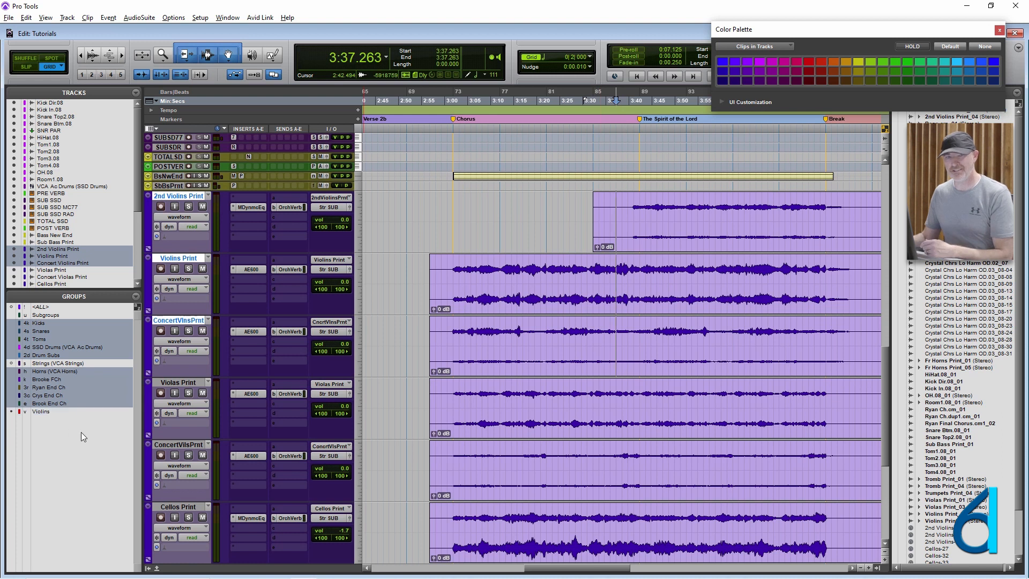
{"action": "left_click", "coordinate": [581, 282]}
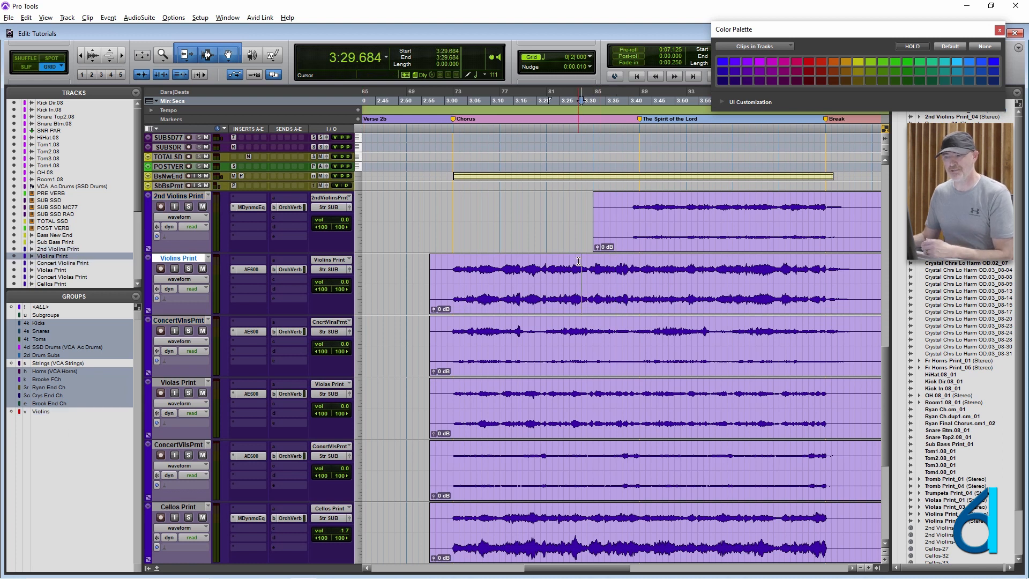
{"action": "left_click", "coordinate": [627, 213]}
{"action": "left_click", "coordinate": [622, 212]}
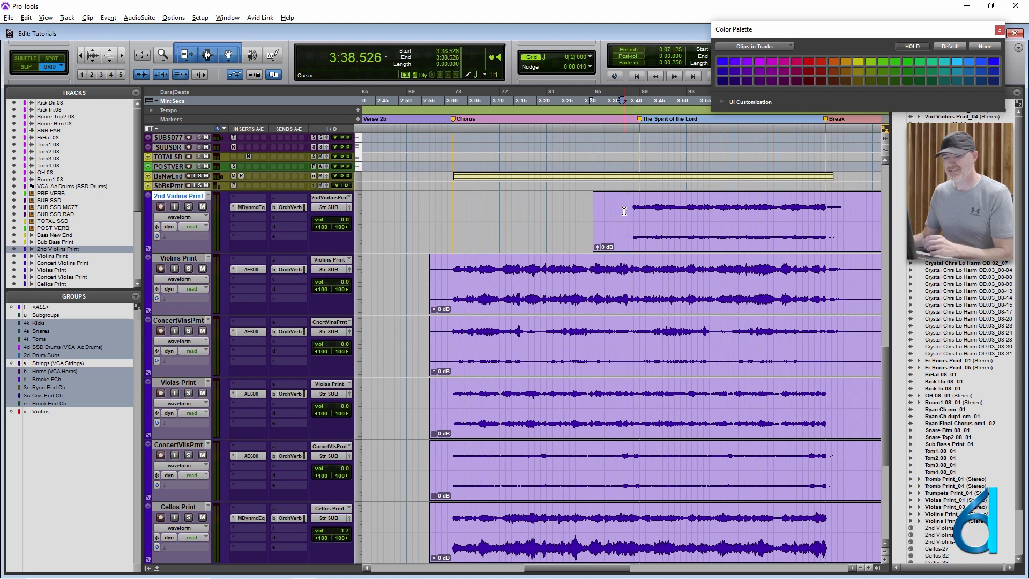
{"action": "key", "text": "a"}
{"action": "left_click", "coordinate": [663, 207]}
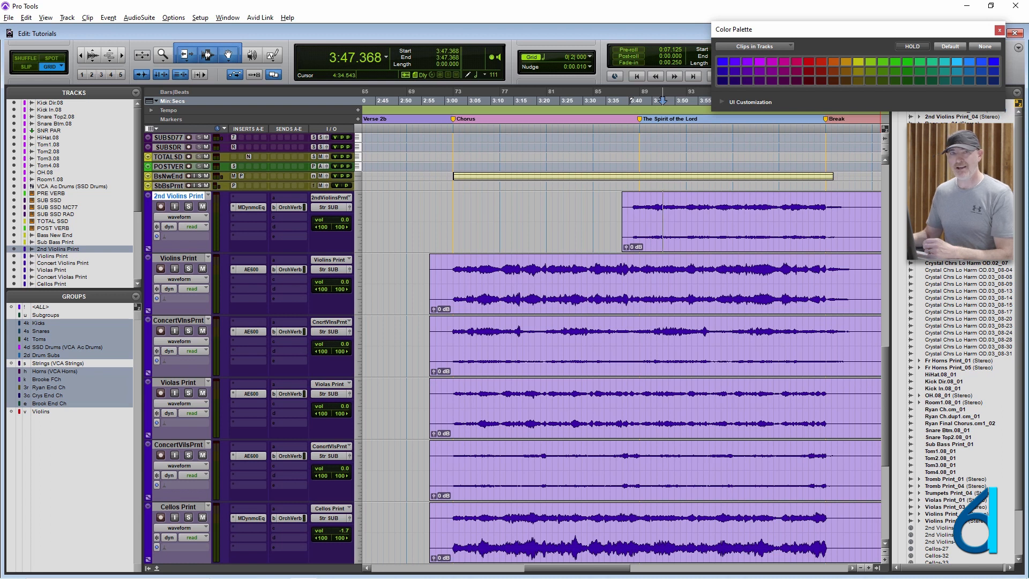
- Find Violas Print_01 in the clip list by its first letter and switch the keyboard focus away from the clip list
{"action": "key", "text": "v"}
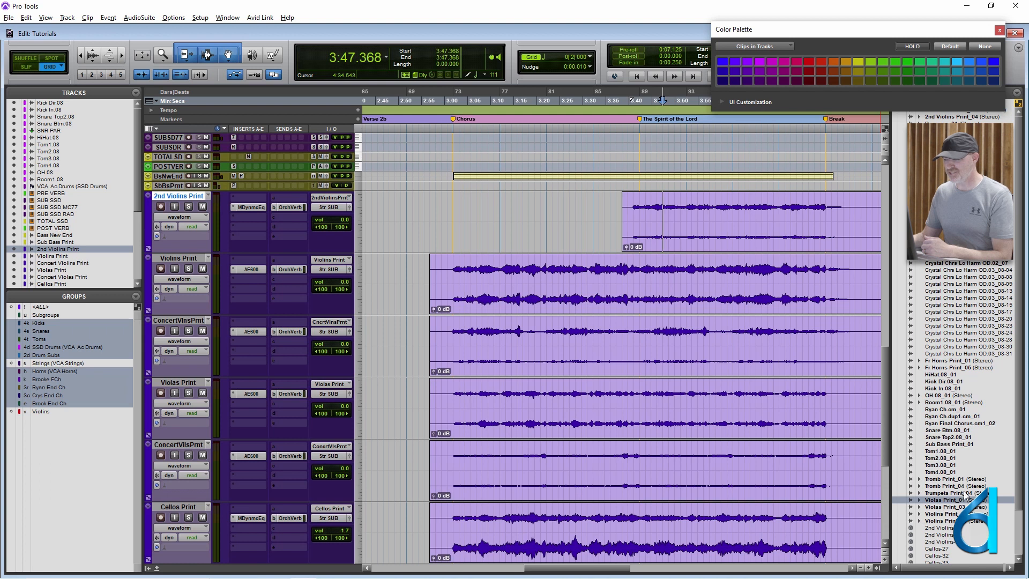
{"action": "scroll", "coordinate": [945, 492], "scroll_direction": "down", "scroll_amount": 3}
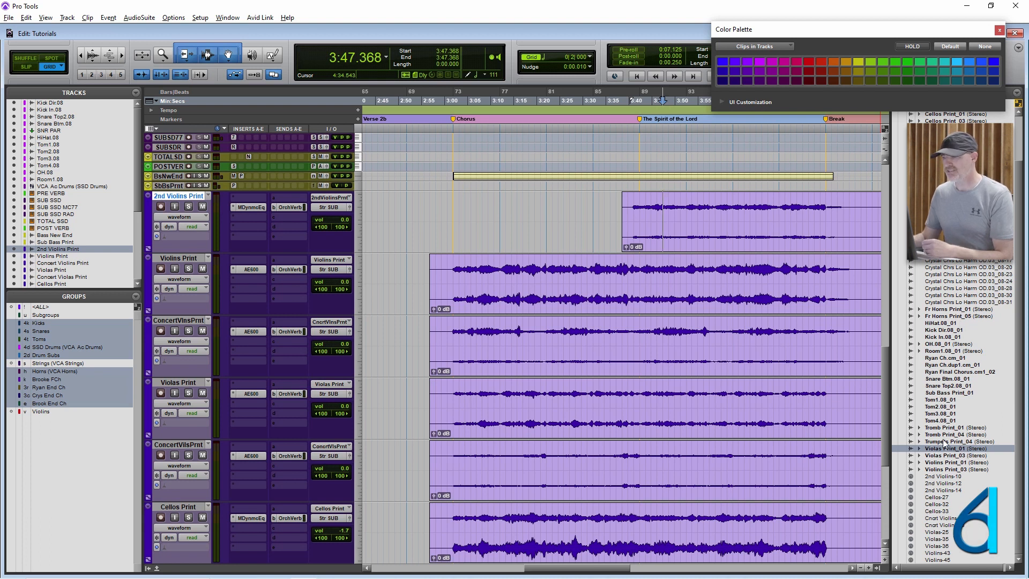
{"action": "scroll", "coordinate": [945, 443], "scroll_direction": "up", "scroll_amount": 3}
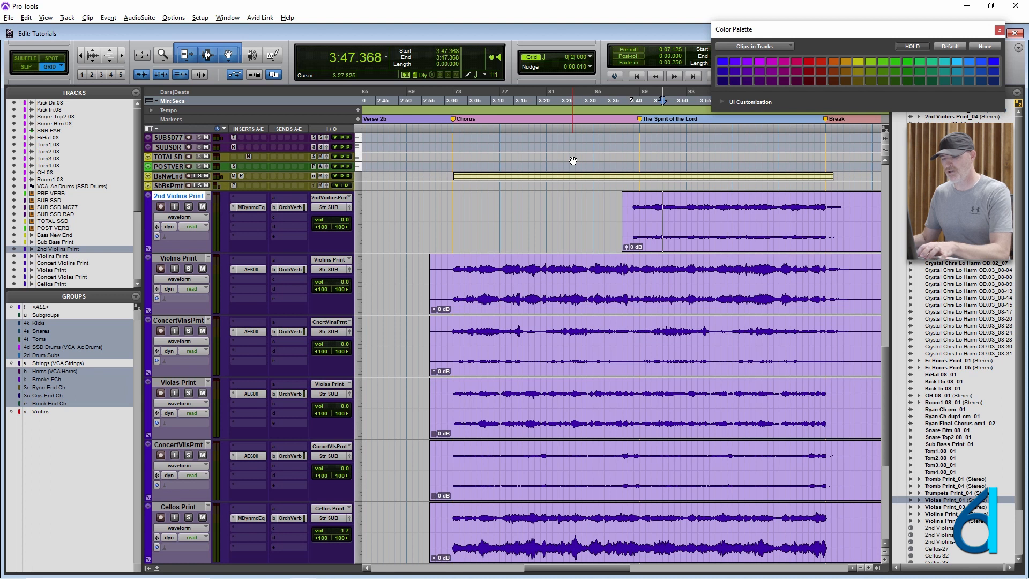
{"action": "key", "text": "ctrl+alt+1"}
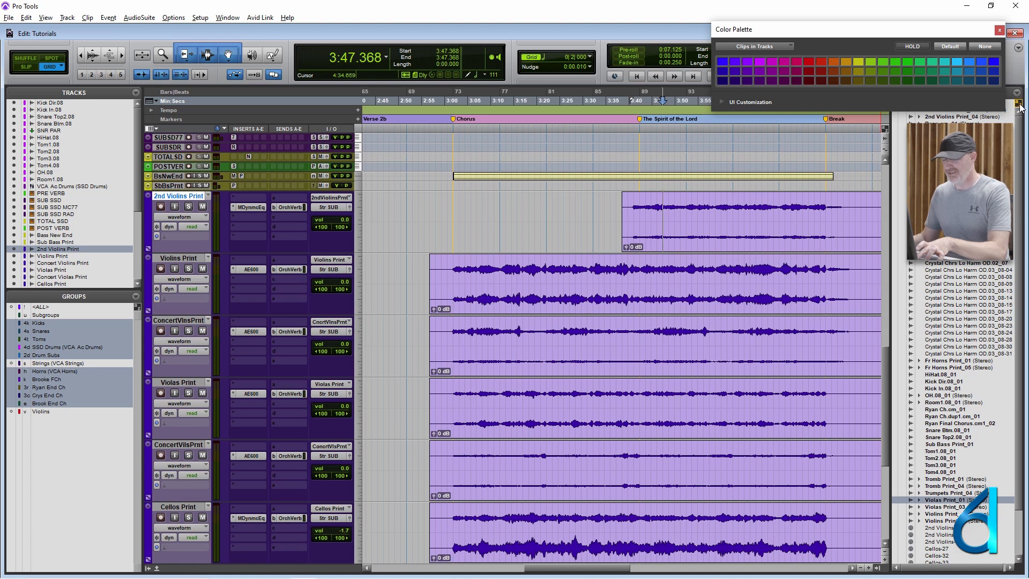
{"action": "key", "text": "ctrl+alt+3"}
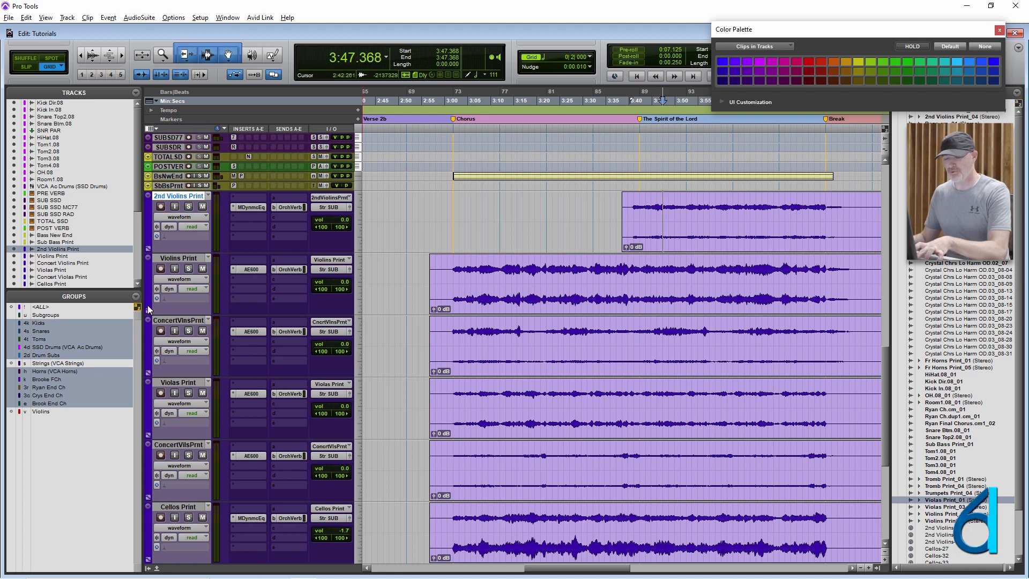
- Zoom the Edit timeline out horizontally and place the edit cursor in 2nd Violins Print at 3:34.736
{"action": "left_click", "coordinate": [593, 210]}
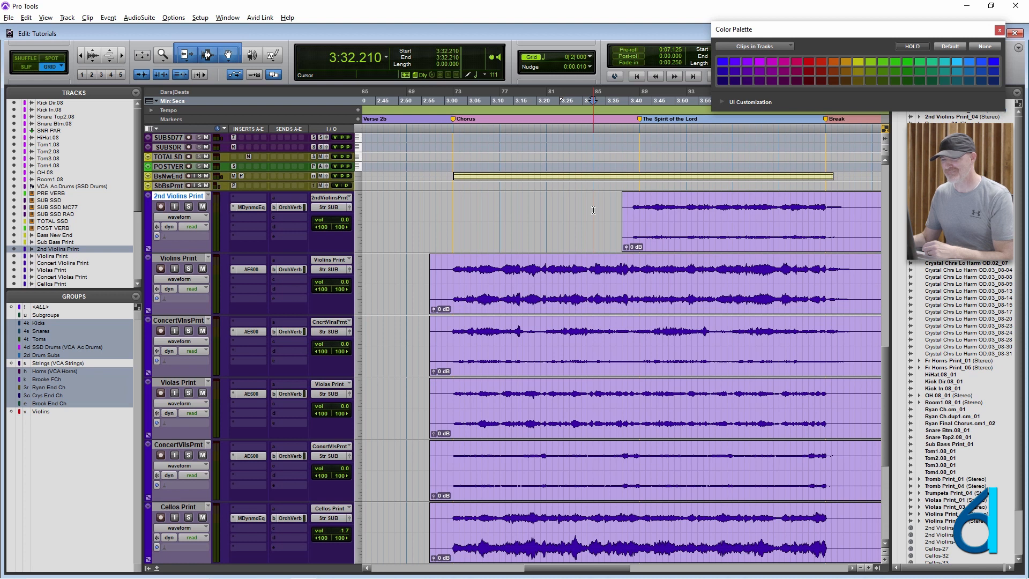
{"action": "key", "text": "r"}
{"action": "left_click", "coordinate": [610, 213]}
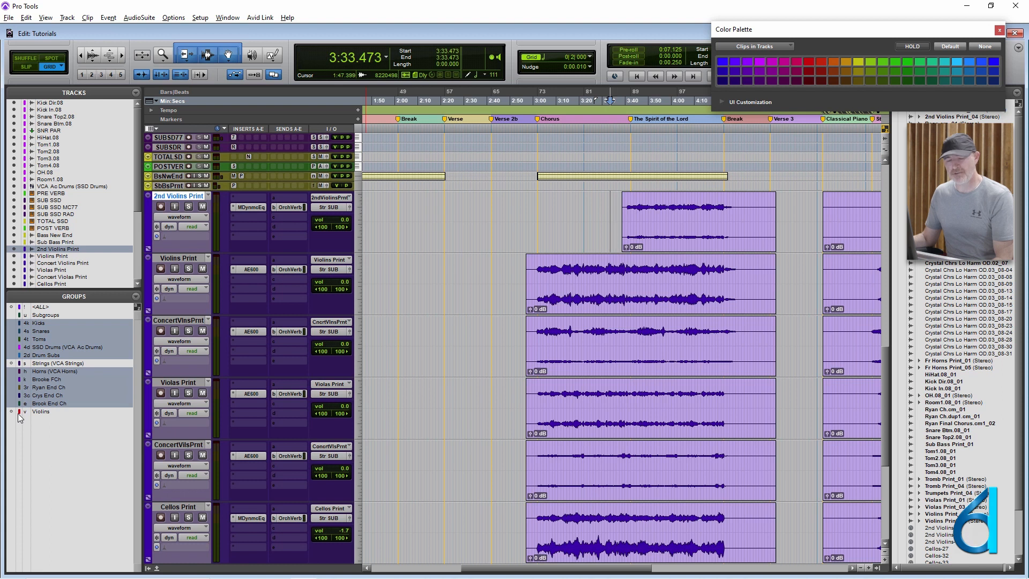
{"action": "left_click", "coordinate": [608, 207]}
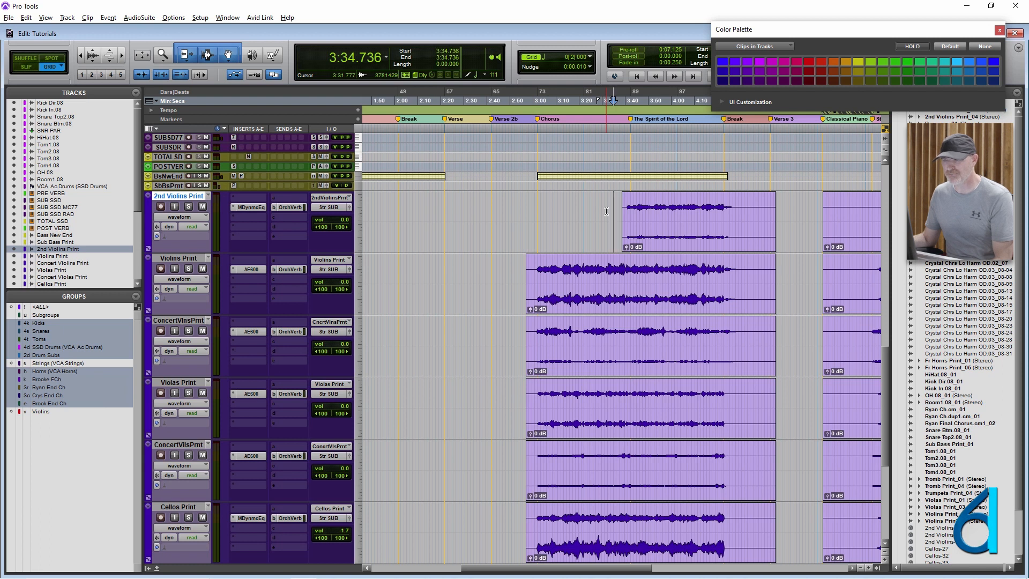
- Check the default track color coding in the Display preferences and close them without changes
{"action": "left_click", "coordinate": [199, 18]}
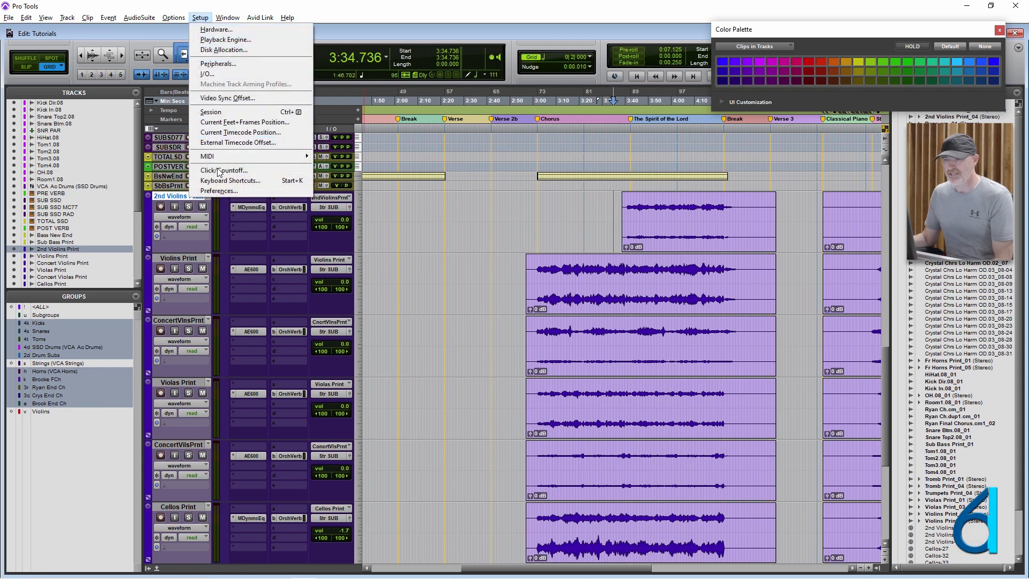
{"action": "left_click", "coordinate": [219, 191]}
{"action": "left_click", "coordinate": [344, 61]}
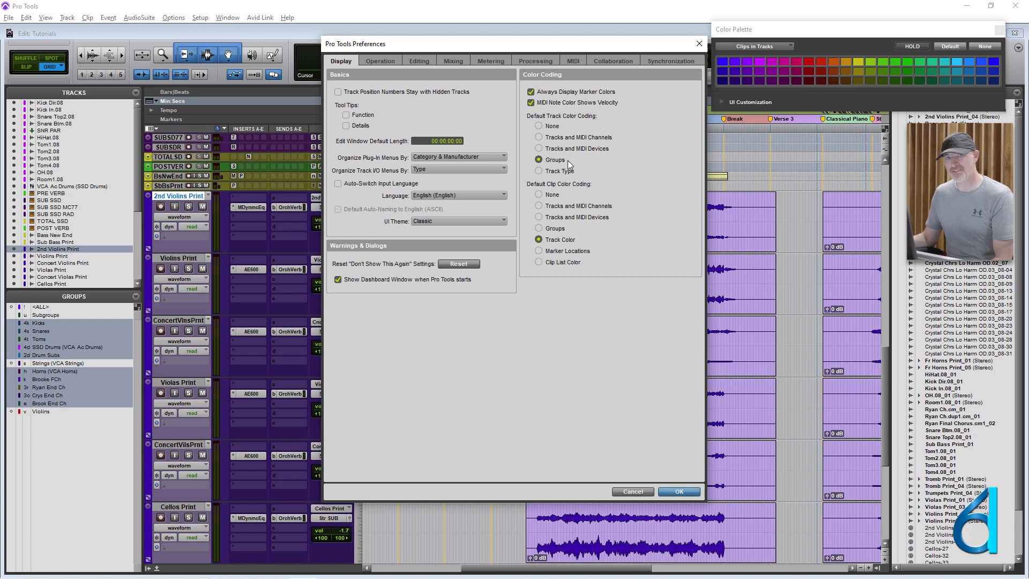
{"action": "left_click", "coordinate": [629, 492]}
- Place the edit cursor in Violins Print at 2:25.263 and turn the Violins group on from the Mix window
{"action": "left_click", "coordinate": [573, 268]}
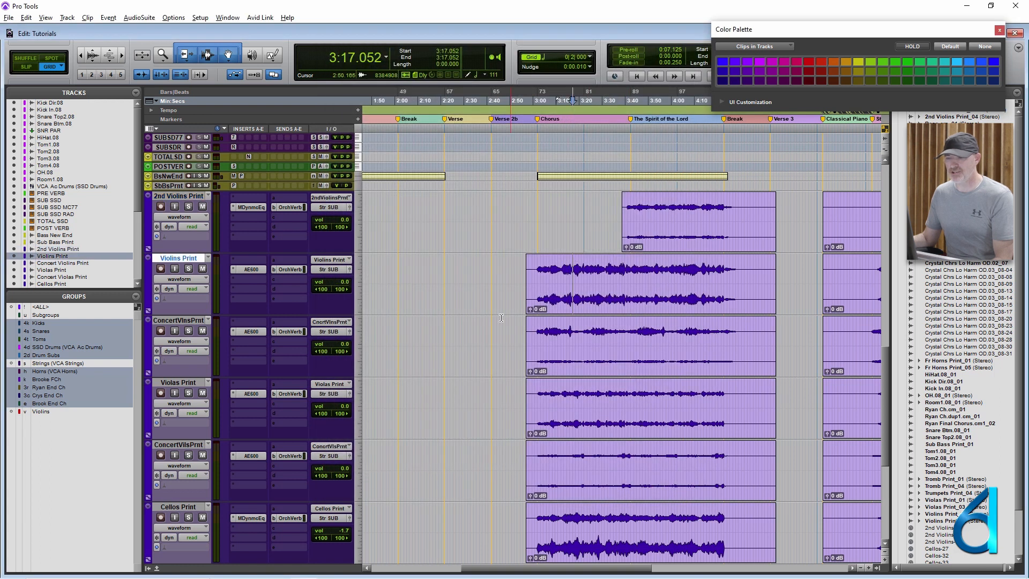
{"action": "left_click", "coordinate": [452, 277]}
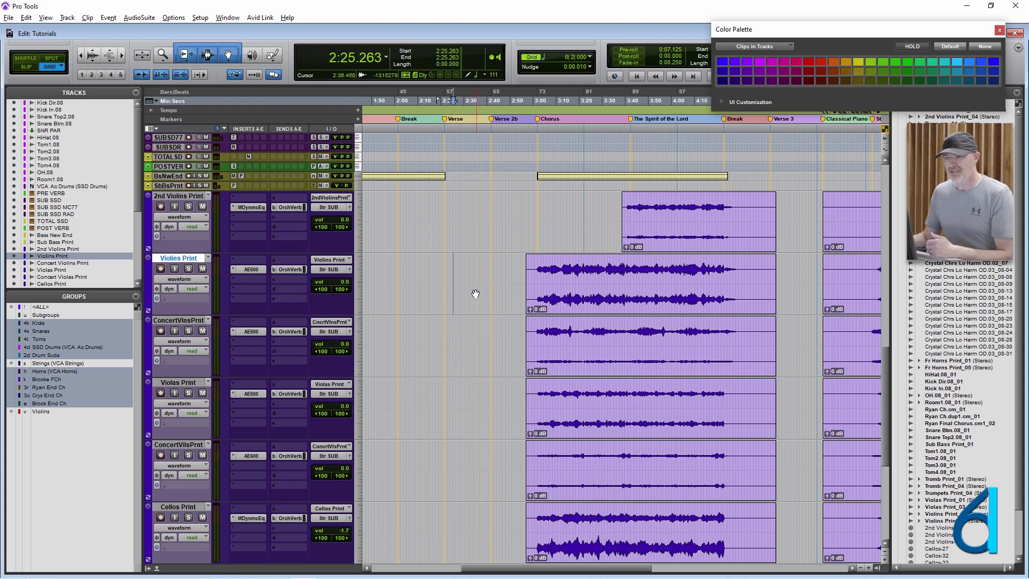
{"action": "key", "text": "ctrl+equal"}
{"action": "scroll", "coordinate": [472, 293], "scroll_direction": "right", "scroll_amount": 10}
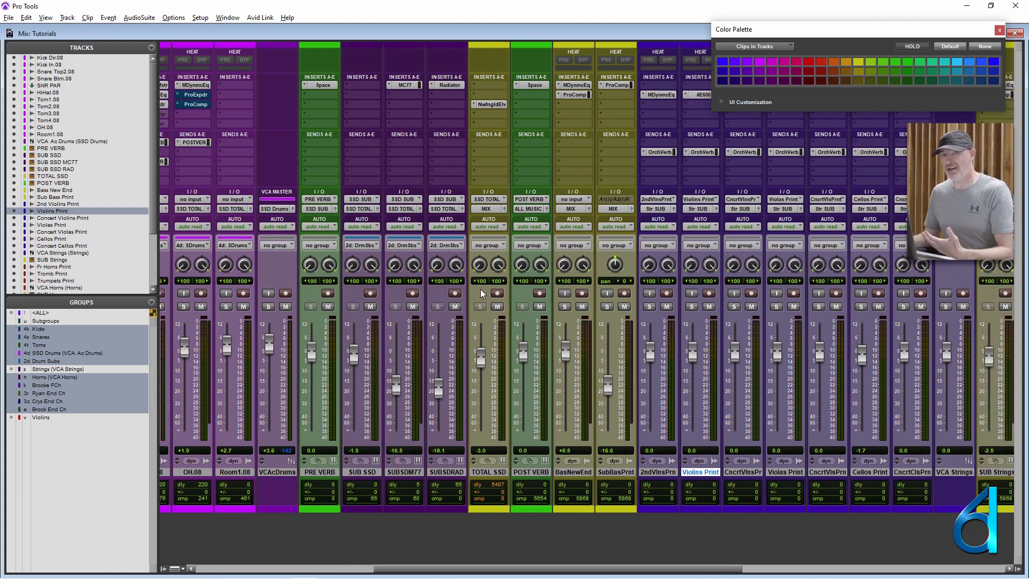
{"action": "scroll", "coordinate": [484, 294], "scroll_direction": "right", "scroll_amount": 5}
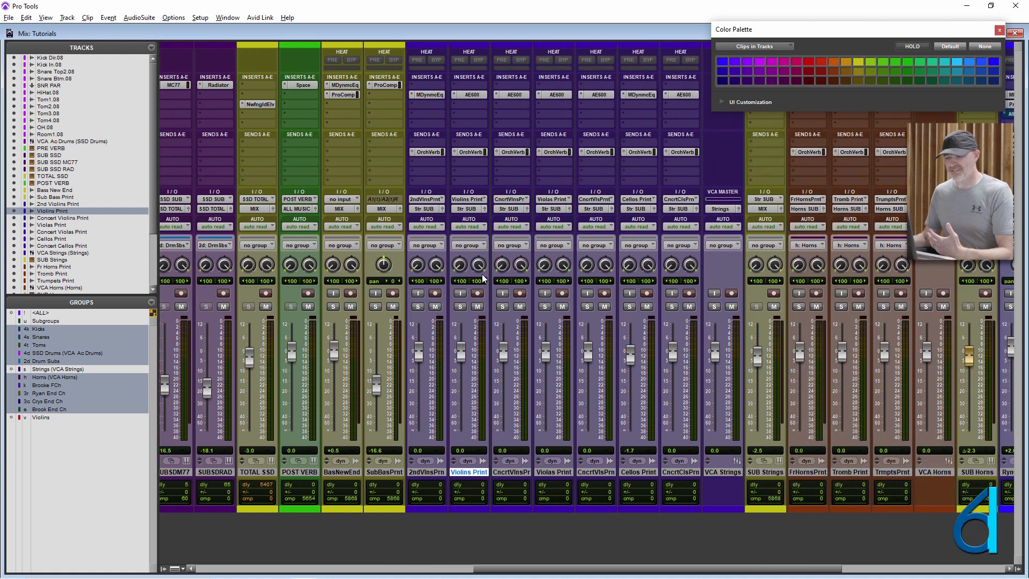
{"action": "key", "text": "v"}
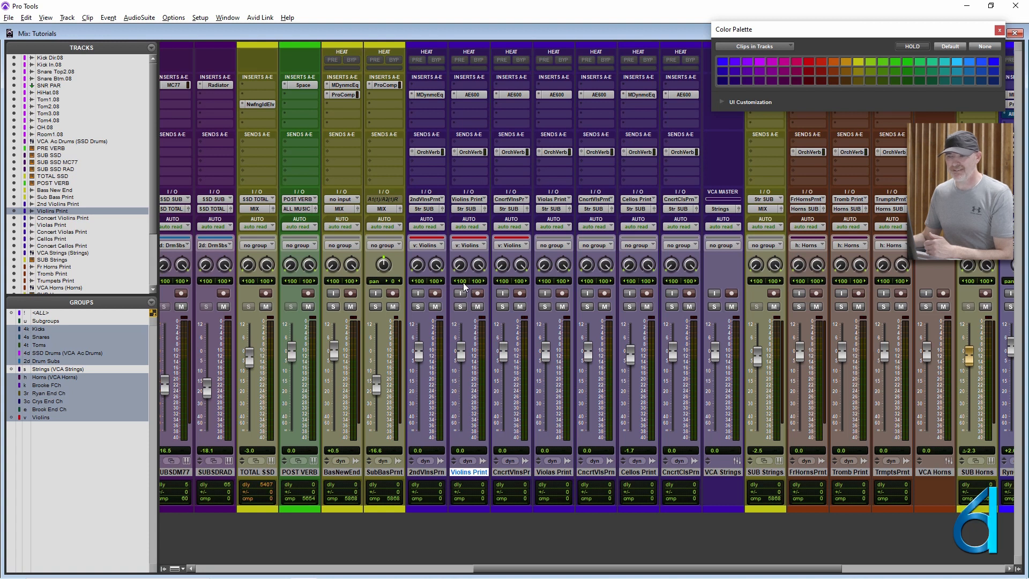
{"action": "key", "text": "ctrl+equal"}
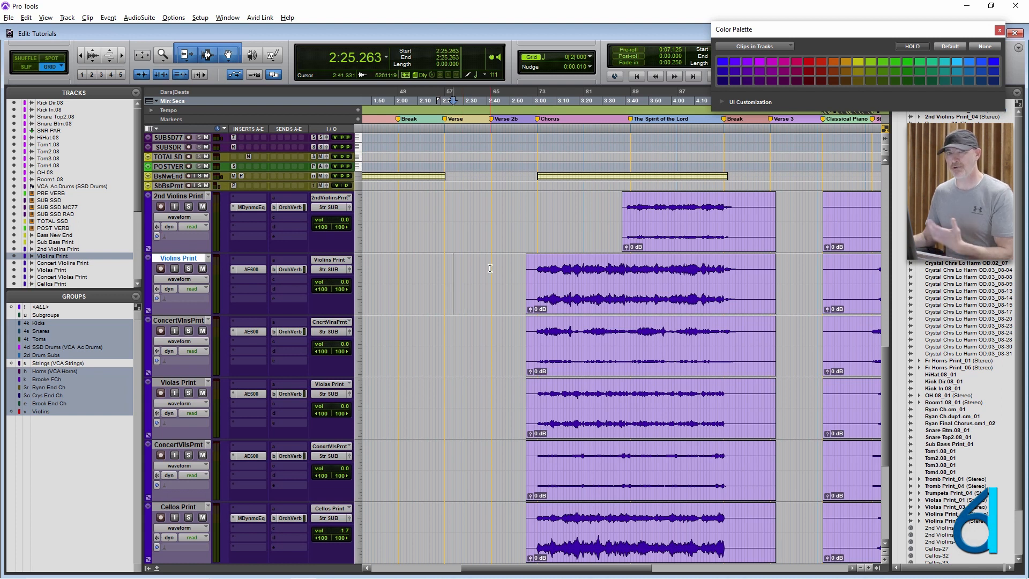
{"action": "key", "text": "ctrl+equal"}
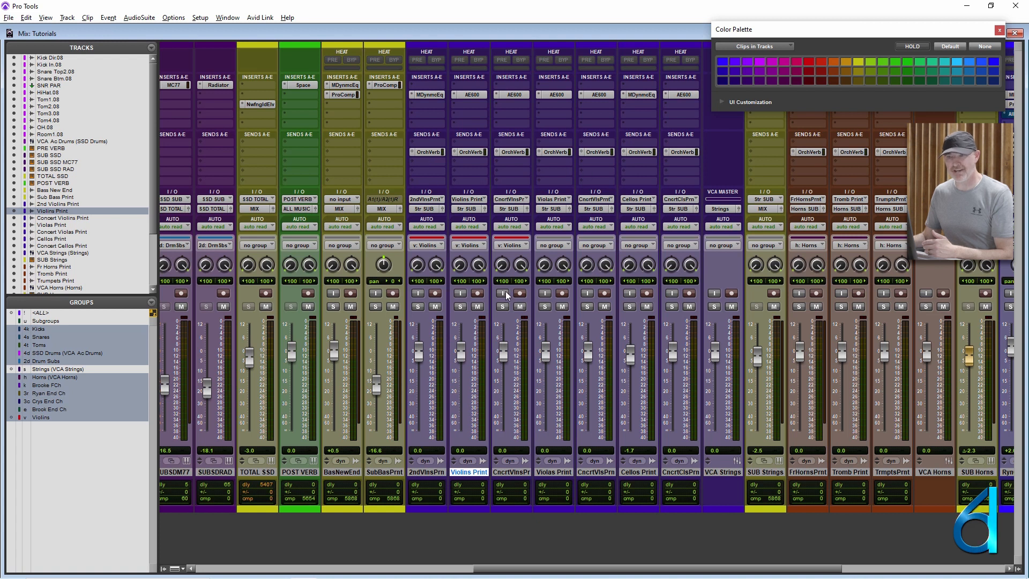
- Select the 2nd Violins, Violins and Concert Violins Print tracks and set their track color to the default
{"action": "left_click", "coordinate": [421, 473]}
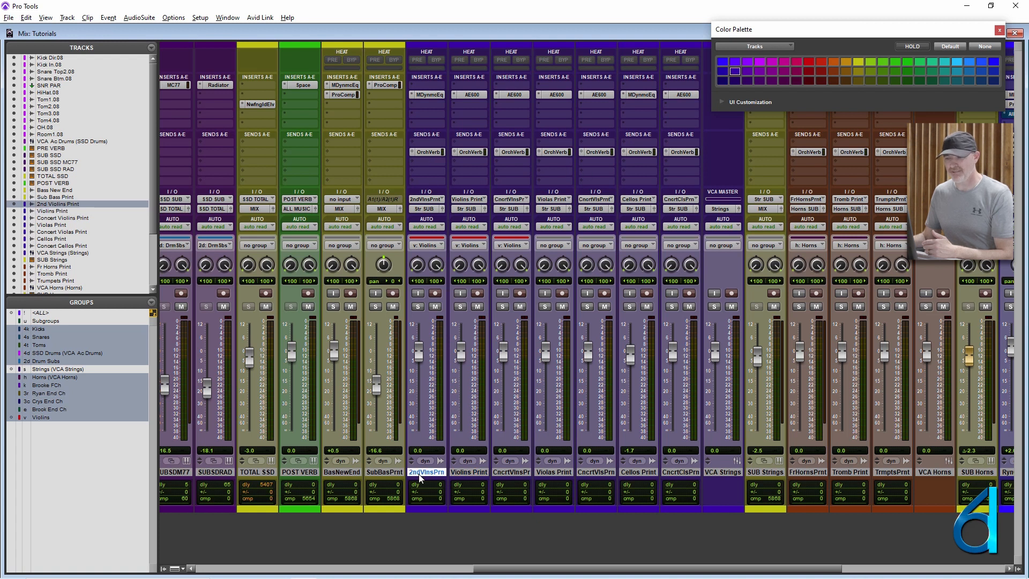
{"action": "left_click", "coordinate": [512, 472], "text": "shift"}
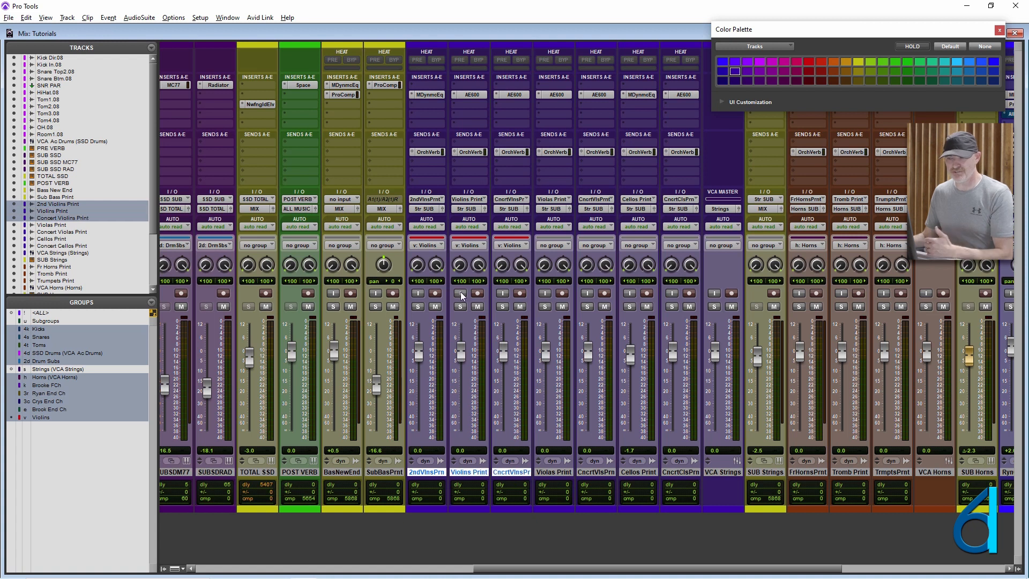
{"action": "left_click_drag", "start_coordinate": [830, 34], "coordinate": [738, 61]}
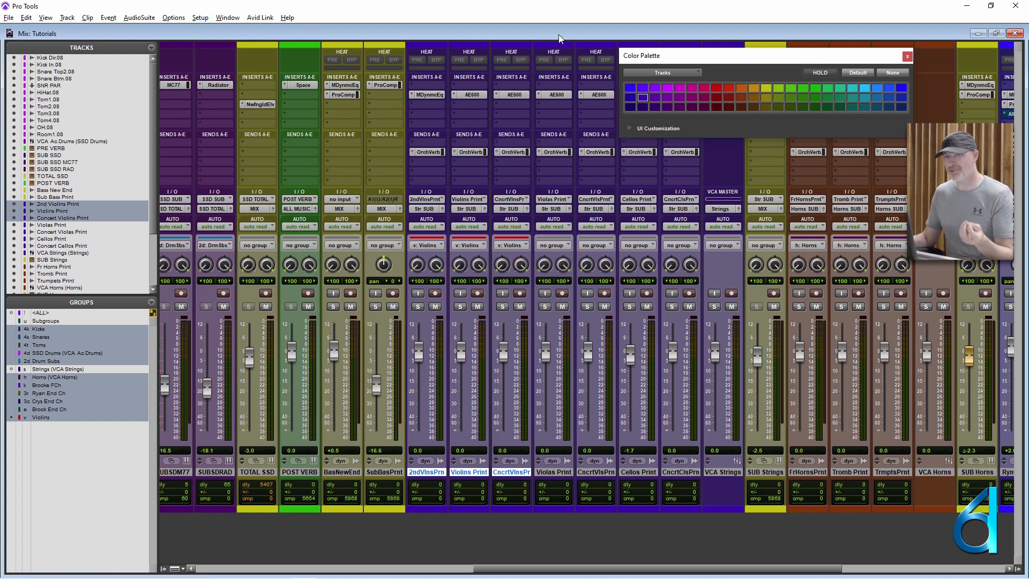
{"action": "left_click", "coordinate": [856, 75]}
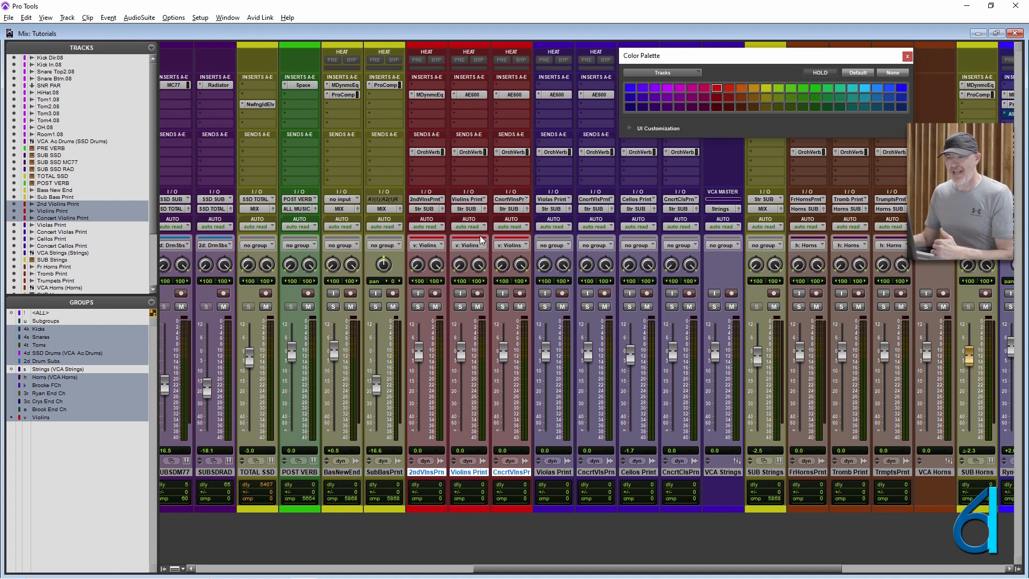
- Turn the Violins group off and compare the violin tracks' colors in the Edit and Mix windows
{"action": "key", "text": "v"}
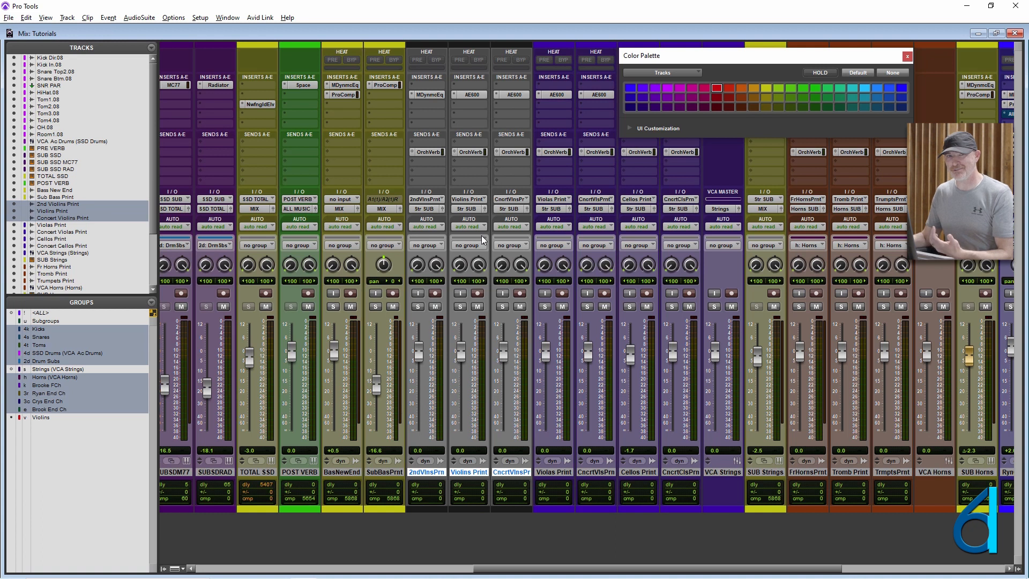
{"action": "key", "text": "ctrl+equal"}
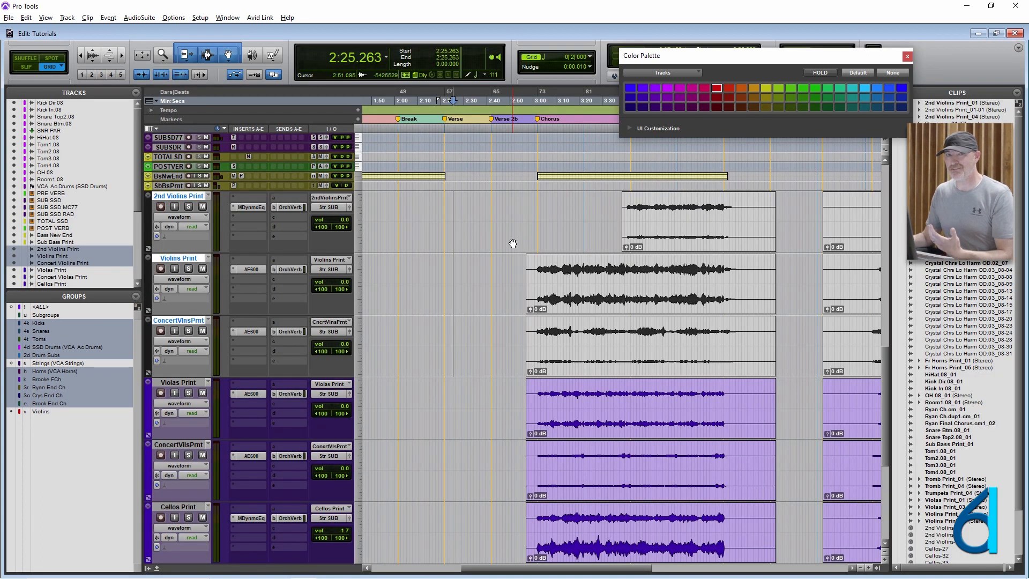
{"action": "key", "text": "ctrl+equal"}
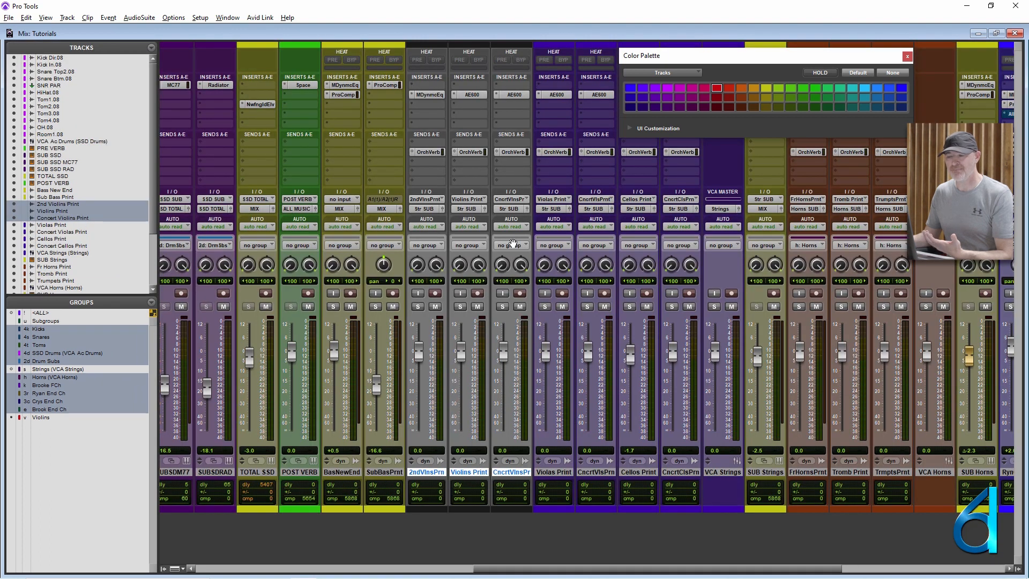
{"action": "scroll", "coordinate": [657, 262], "scroll_direction": "left", "scroll_amount": 5}
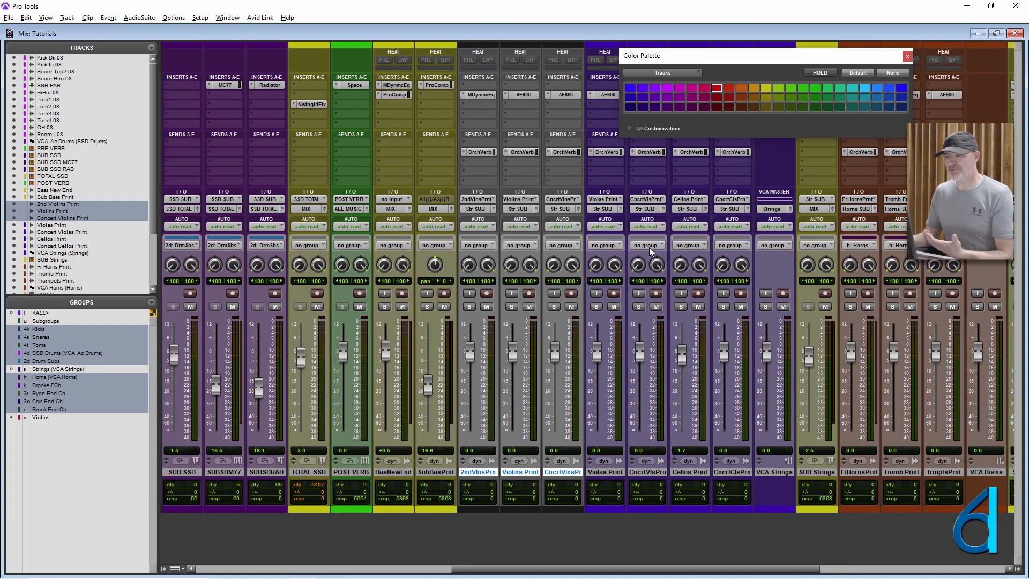
- Shrink all tracks to fit the Edit window's height and turn the SSD Drums group off
{"action": "scroll", "coordinate": [657, 261], "scroll_direction": "left", "scroll_amount": 3}
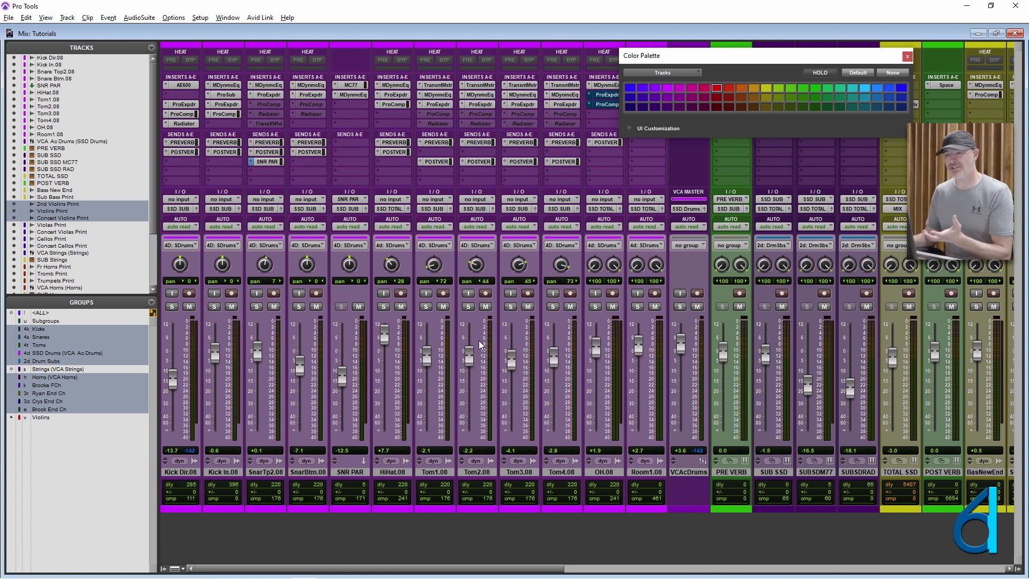
{"action": "key", "text": "ctrl+equal"}
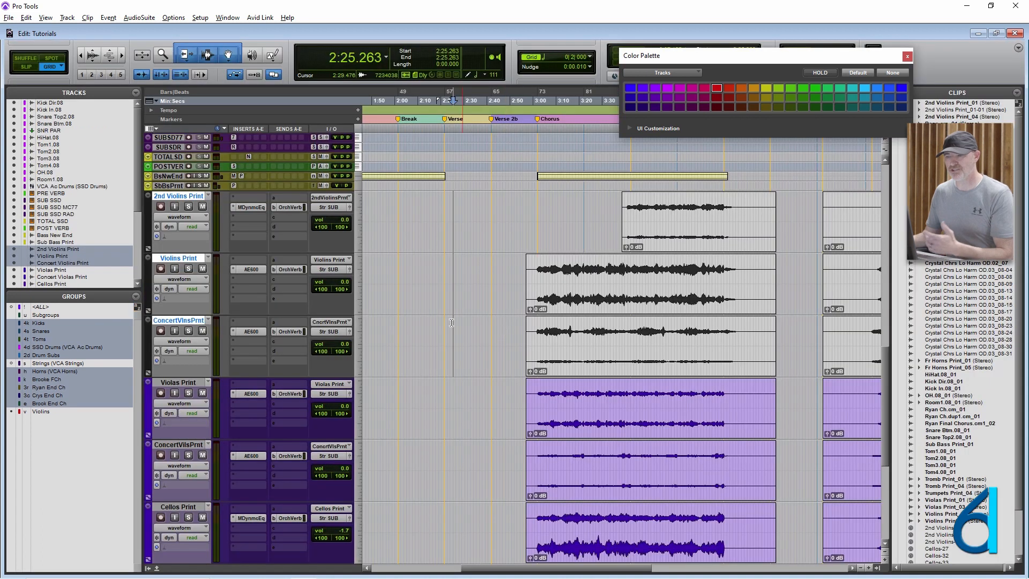
{"action": "scroll", "coordinate": [445, 322], "scroll_direction": "up", "scroll_amount": 10}
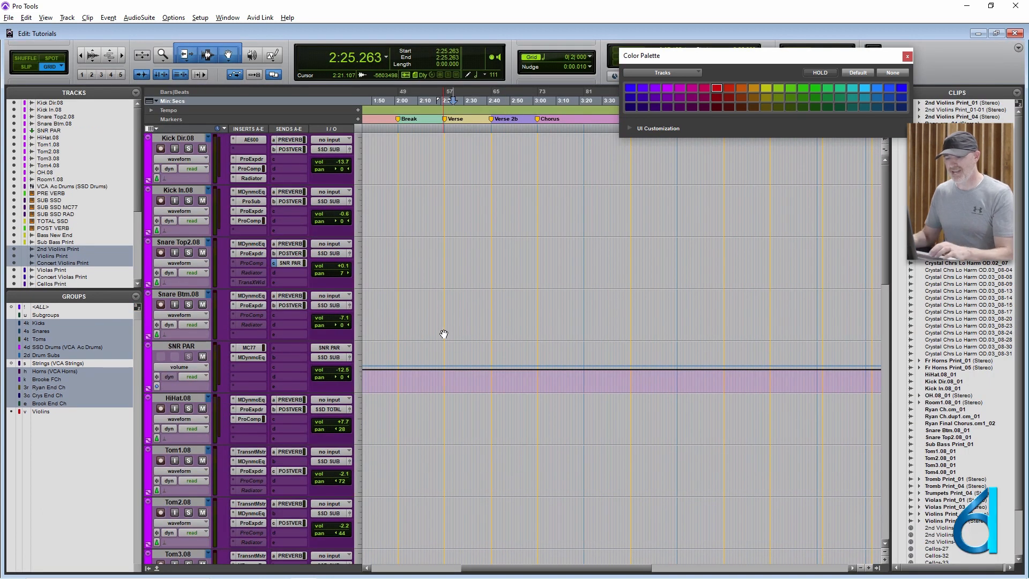
{"action": "key", "text": "ctrl+alt+super+Down"}
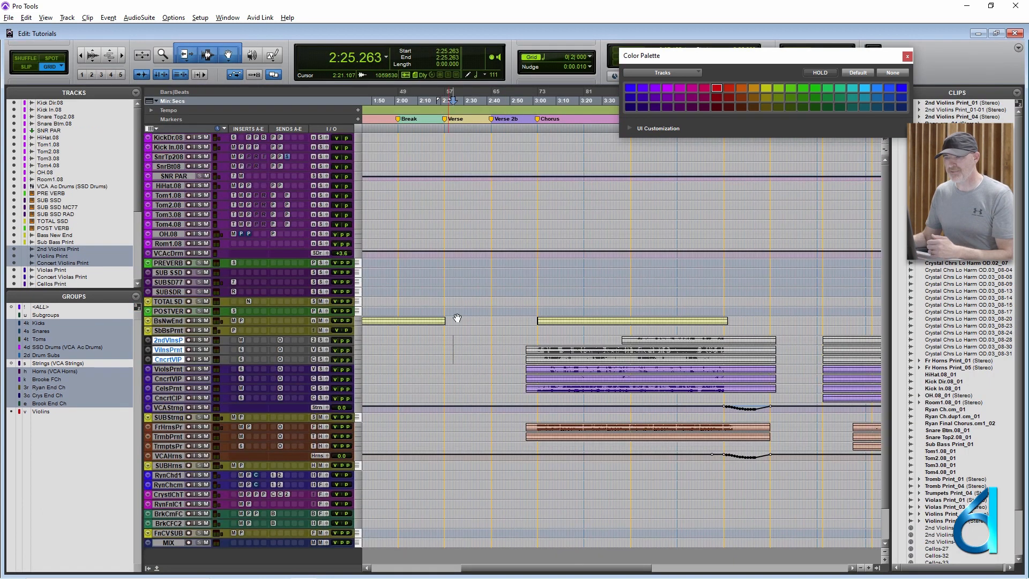
{"action": "left_click", "coordinate": [43, 348]}
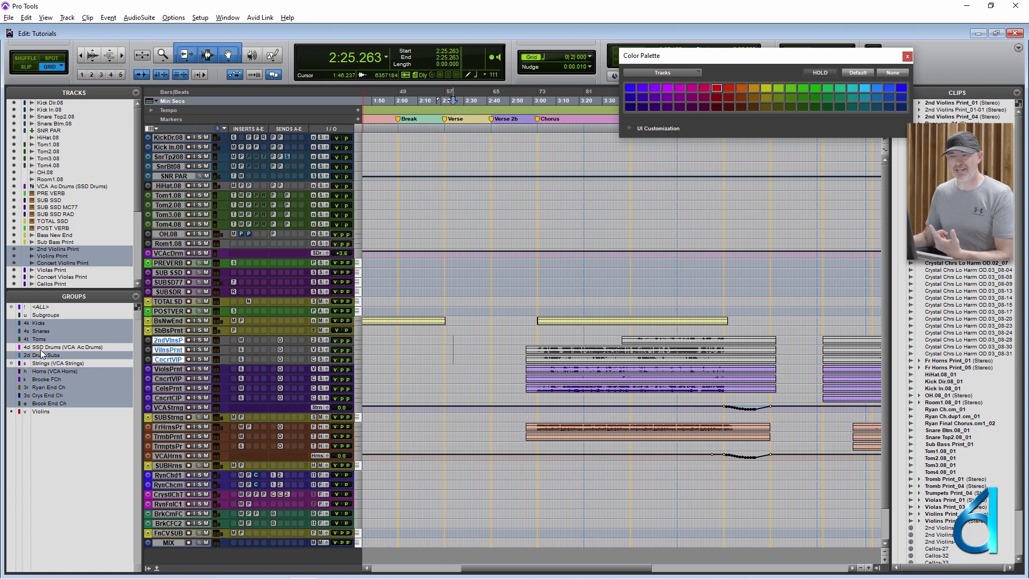
- Select a range of about 30 seconds across the tom tracks, then about 26 seconds across the snare tracks
{"action": "left_click_drag", "start_coordinate": [400, 216], "coordinate": [471, 216]}
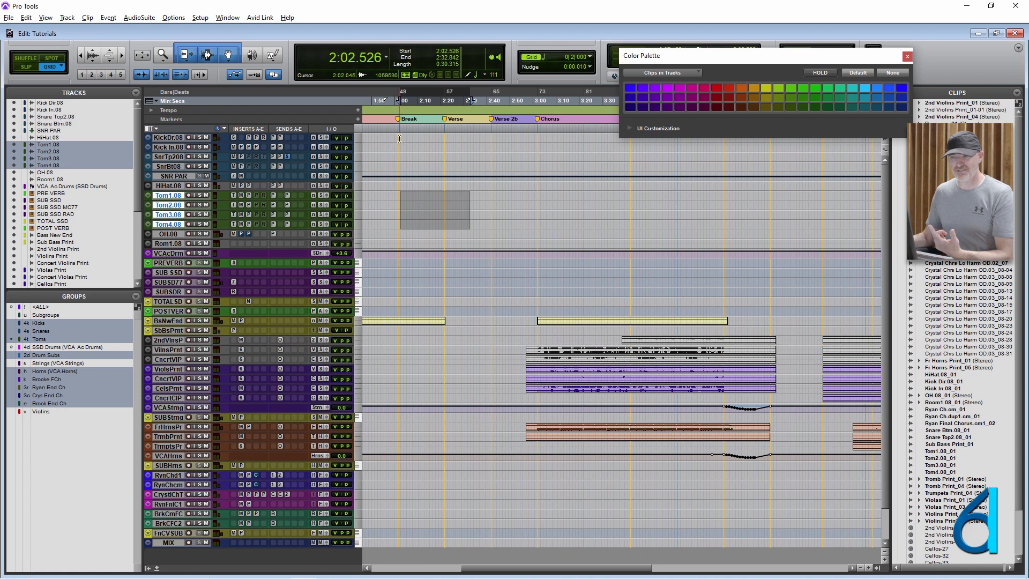
{"action": "left_click", "coordinate": [405, 156]}
{"action": "left_click_drag", "start_coordinate": [405, 155], "coordinate": [463, 185]}
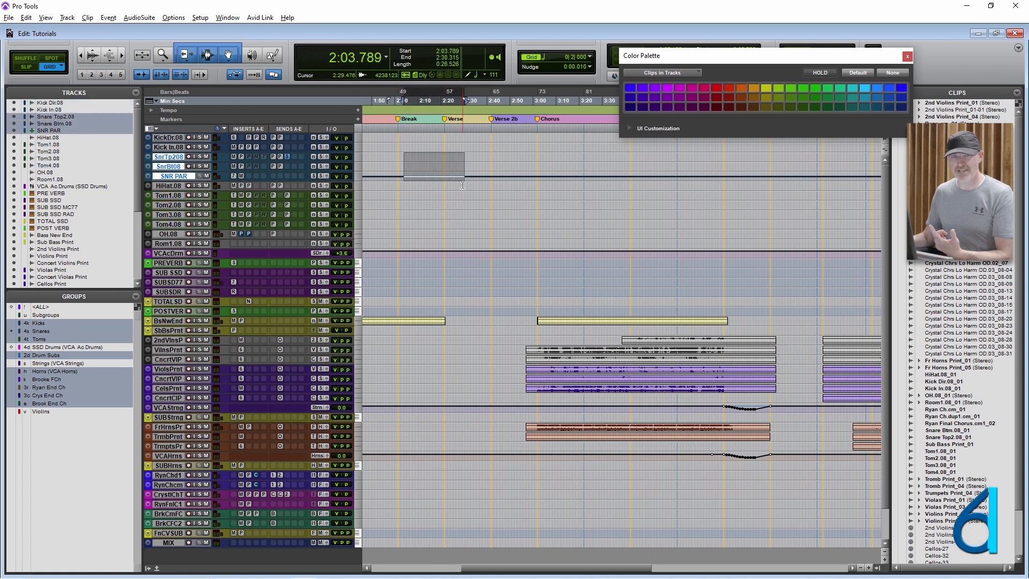
- Turn the Snares group off and make range selections on the kick tracks and on the tom tracks from 2:11.368
{"action": "left_click", "coordinate": [48, 331]}
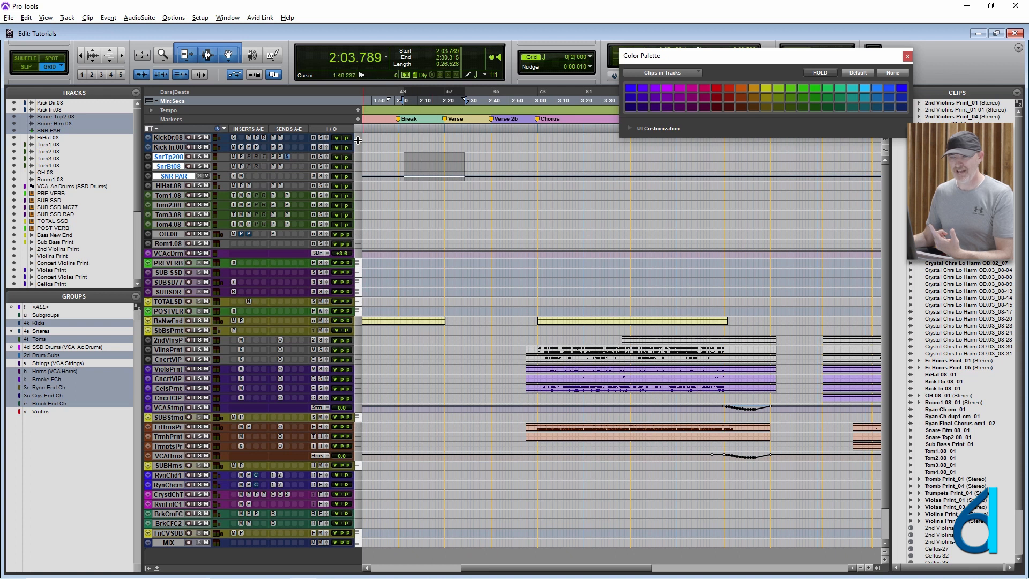
{"action": "left_click_drag", "start_coordinate": [402, 138], "coordinate": [502, 139]}
{"action": "left_click_drag", "start_coordinate": [407, 186], "coordinate": [476, 227]}
{"action": "left_click", "coordinate": [421, 193]}
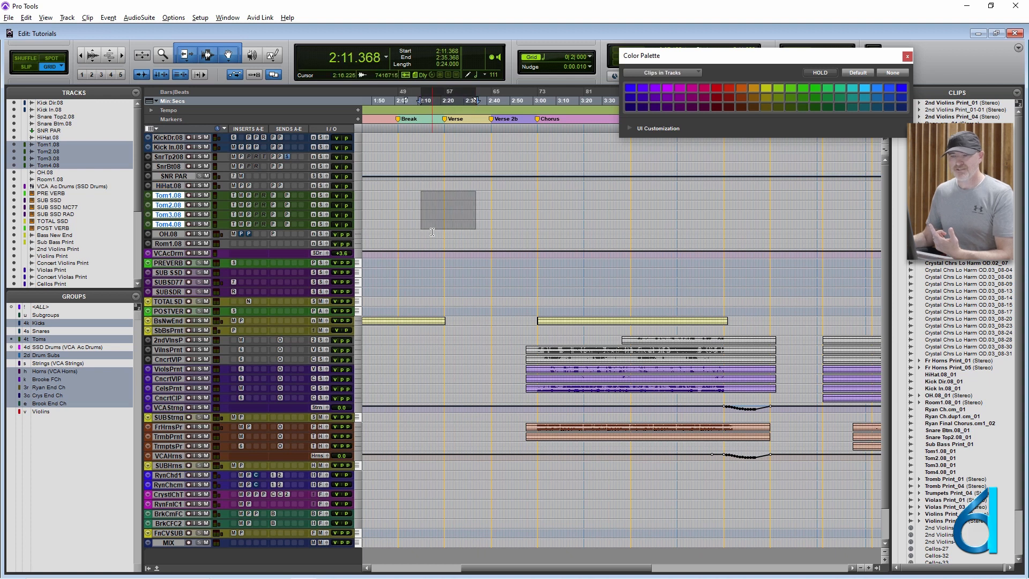
- Toggle the SSD Drums group on and back off, turn the Snares group on, and compare track colors in the Mix window
{"action": "left_click", "coordinate": [43, 347]}
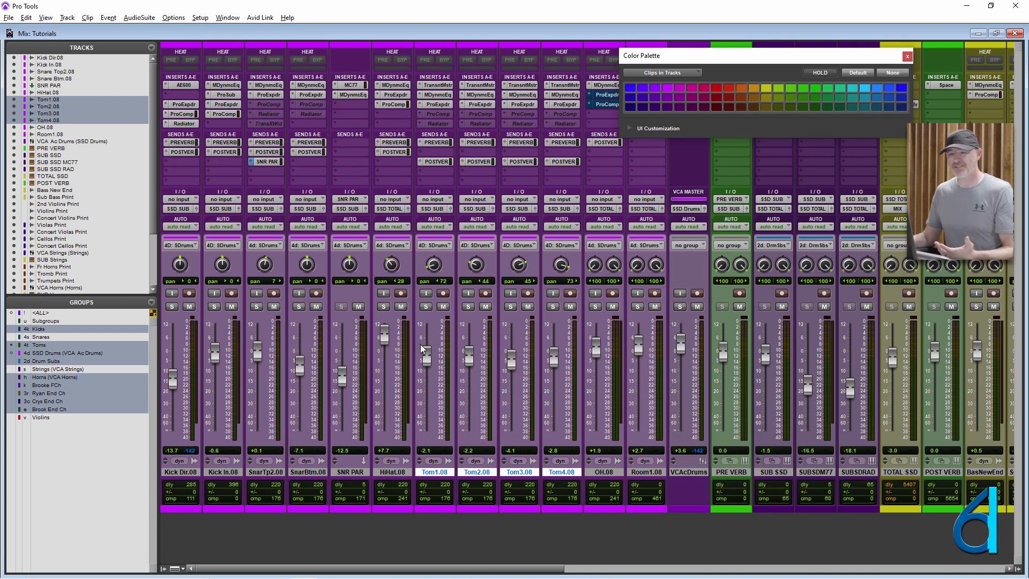
{"action": "left_click", "coordinate": [55, 354]}
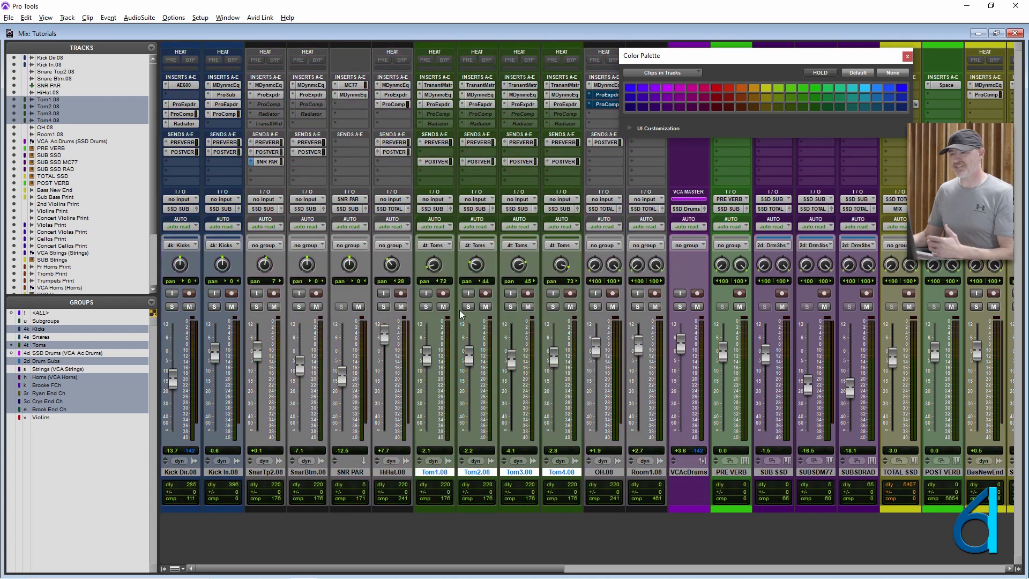
{"action": "left_click", "coordinate": [78, 336]}
{"action": "scroll", "coordinate": [504, 390], "scroll_direction": "right", "scroll_amount": 10}
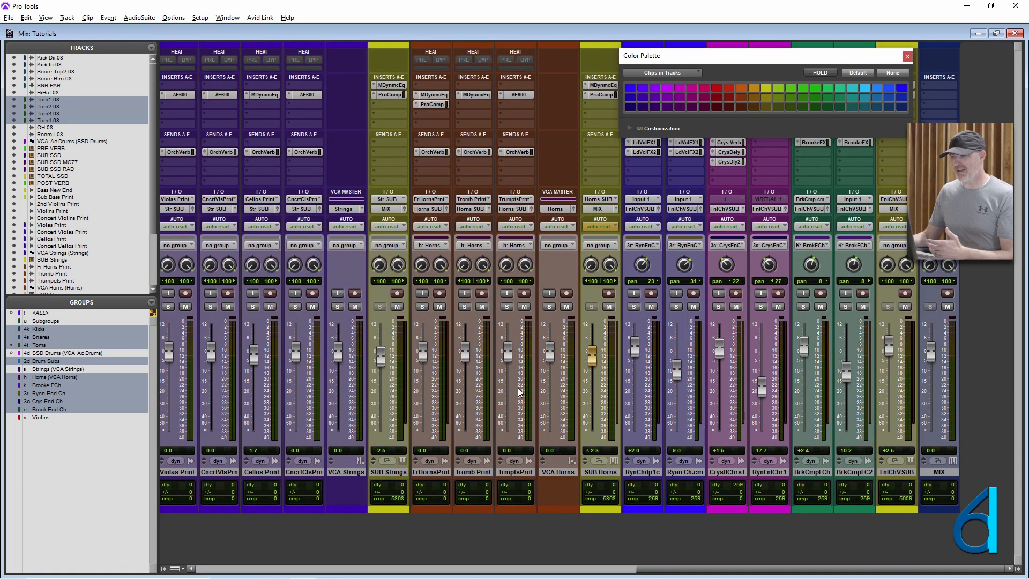
{"action": "scroll", "coordinate": [520, 393], "scroll_direction": "left", "scroll_amount": 10}
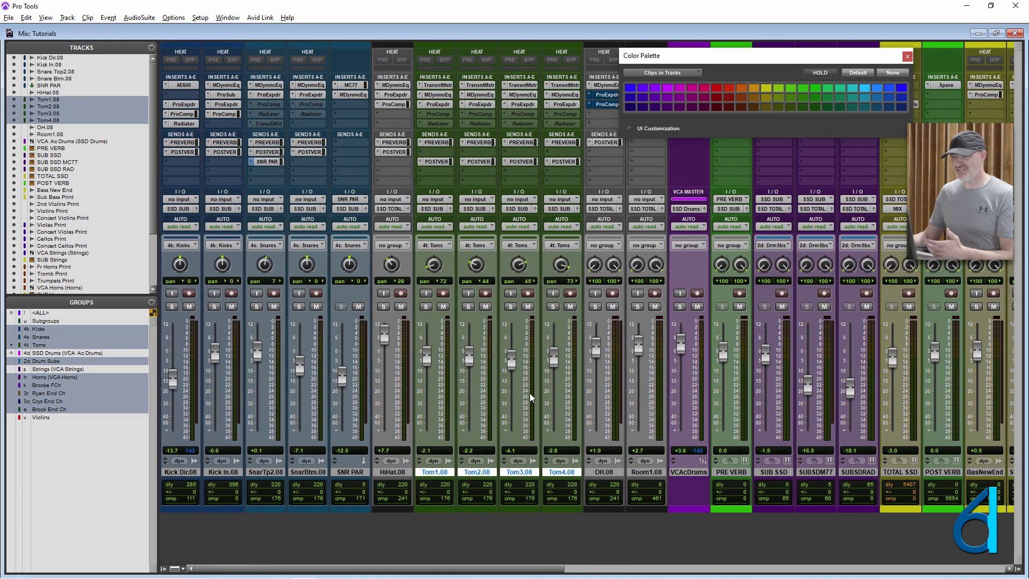
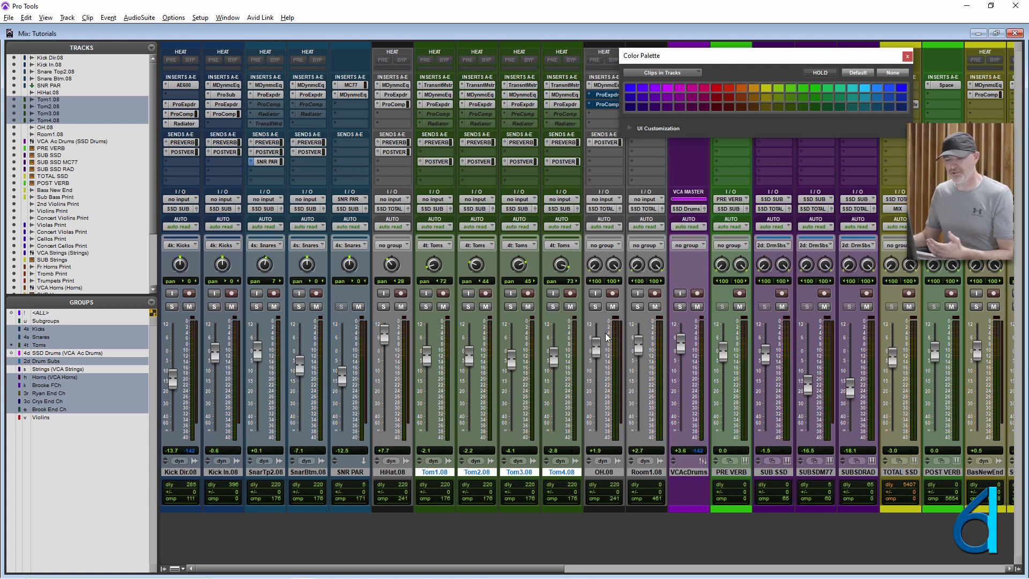
- View the available track types for a new track, including VCA Master, and leave without creating one
{"action": "key", "text": "ctrl+shift+n"}
{"action": "left_click", "coordinate": [464, 202]}
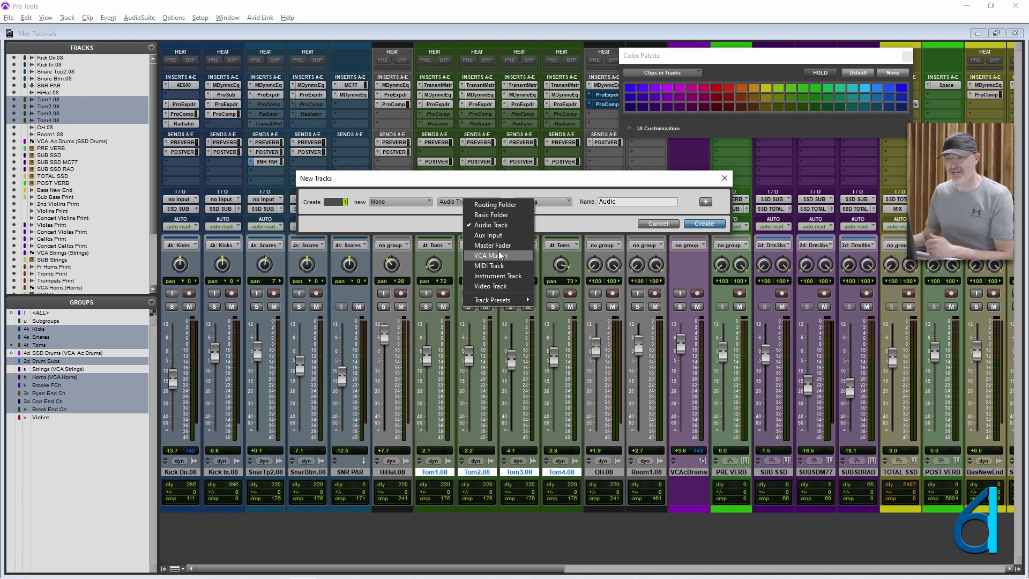
{"action": "left_click", "coordinate": [551, 180]}
{"action": "left_click", "coordinate": [654, 223]}
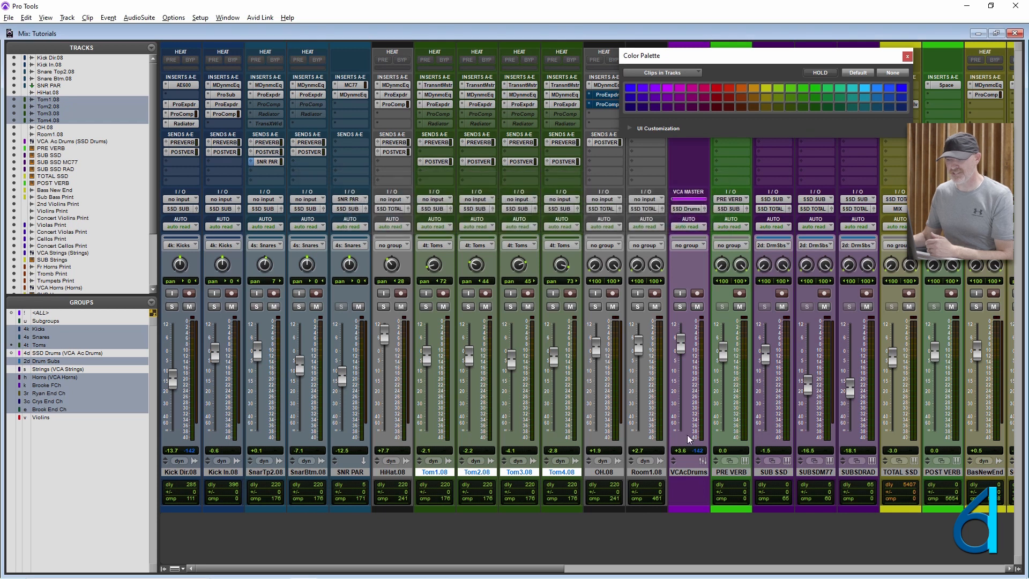
- Close the Color Palette and view the group assignment choices of the VCA Ac Drums track
{"action": "left_click", "coordinate": [687, 470]}
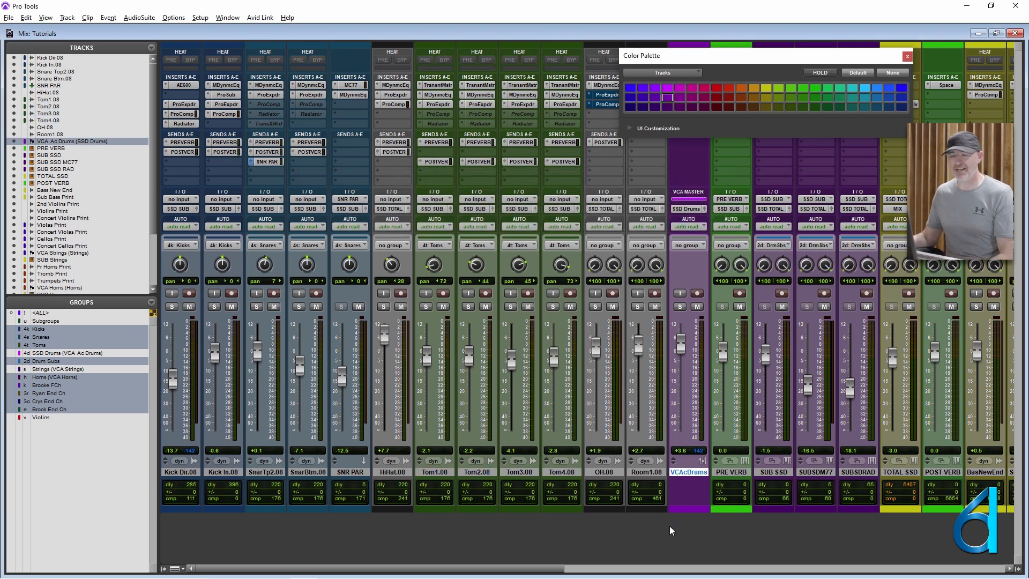
{"action": "left_click", "coordinate": [908, 55]}
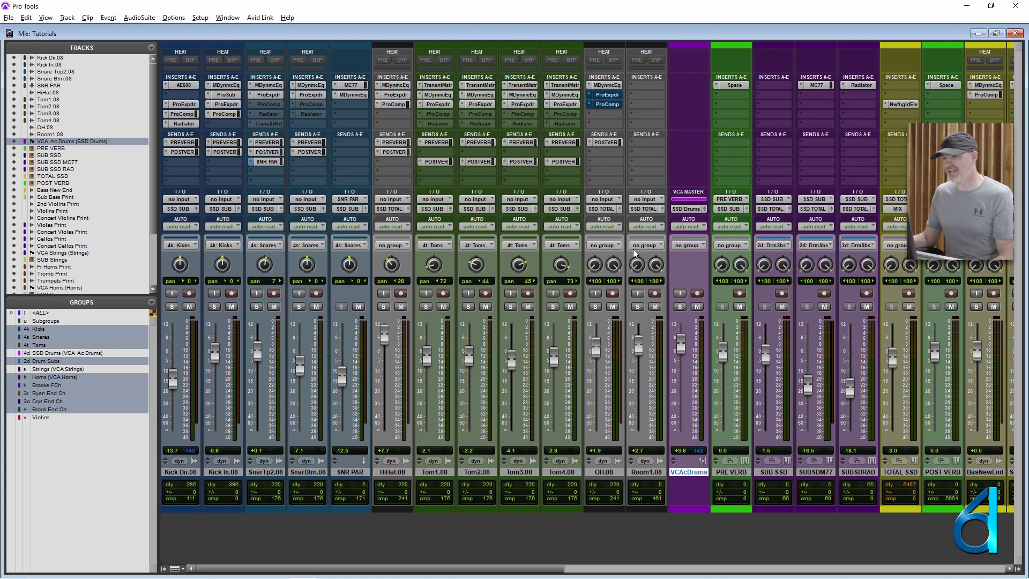
{"action": "left_click", "coordinate": [681, 208]}
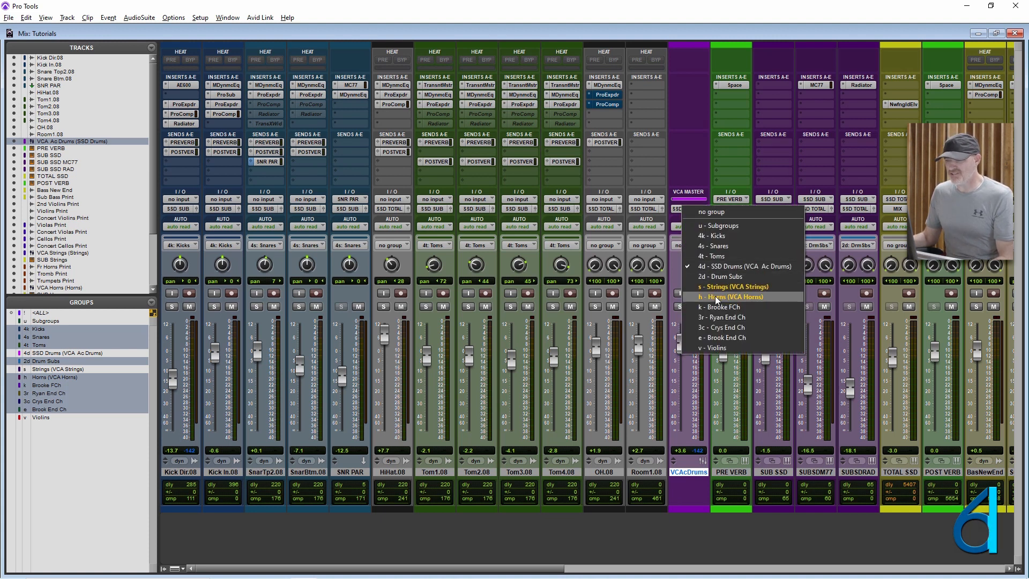
{"action": "left_click", "coordinate": [692, 86]}
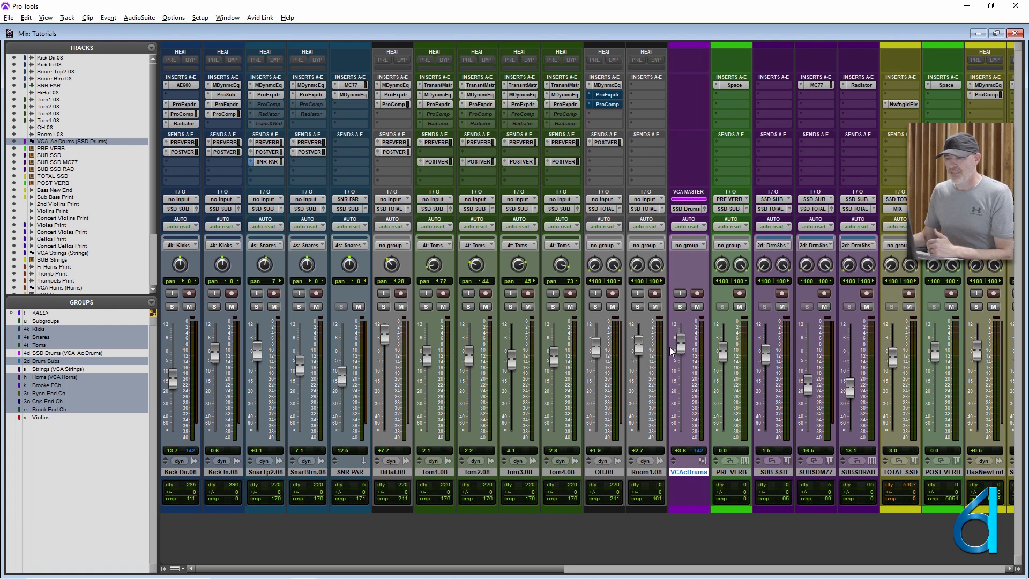
- Turn the SSD Drums group on, test its VCA fader, and lower the Snare Btm.08 fader to -11.0 dB
{"action": "left_click", "coordinate": [51, 354]}
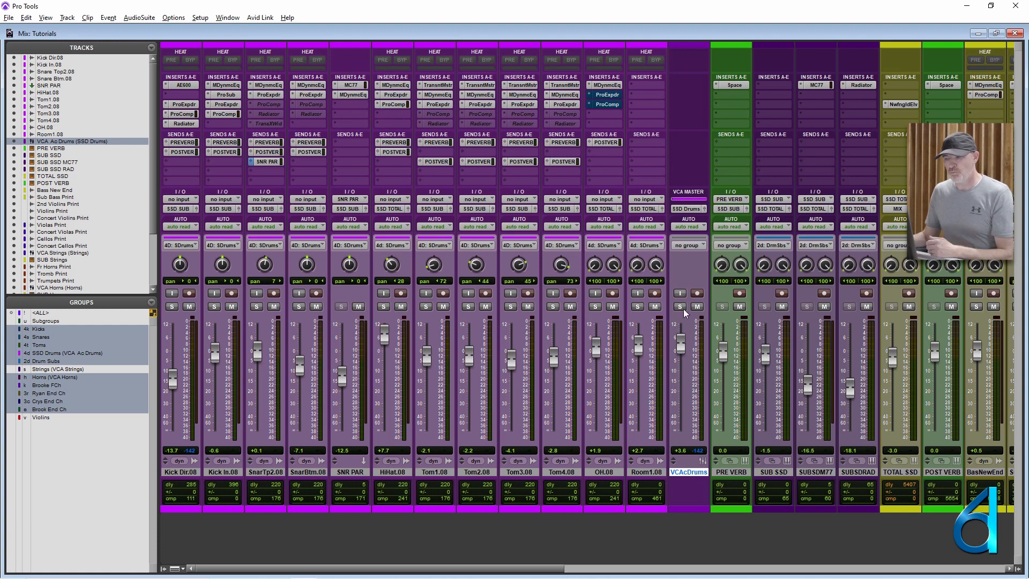
{"action": "mouse_move", "coordinate": [680, 347]}
{"action": "left_mouse_down"}
{"action": "mouse_move", "coordinate": [677, 384]}
{"action": "mouse_move", "coordinate": [692, 349]}
{"action": "left_mouse_up"}
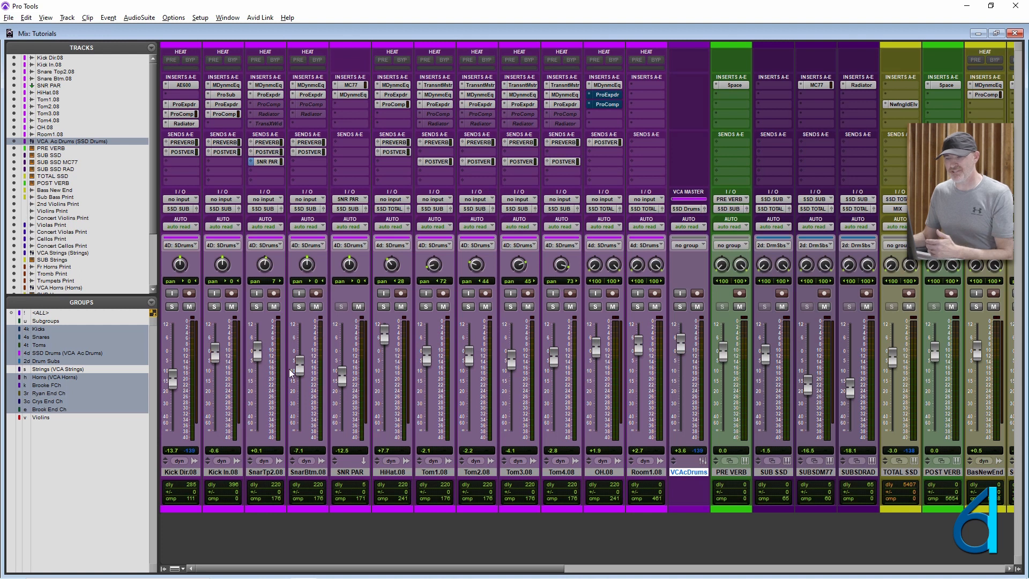
{"action": "left_click_drag", "start_coordinate": [299, 369], "coordinate": [304, 373]}
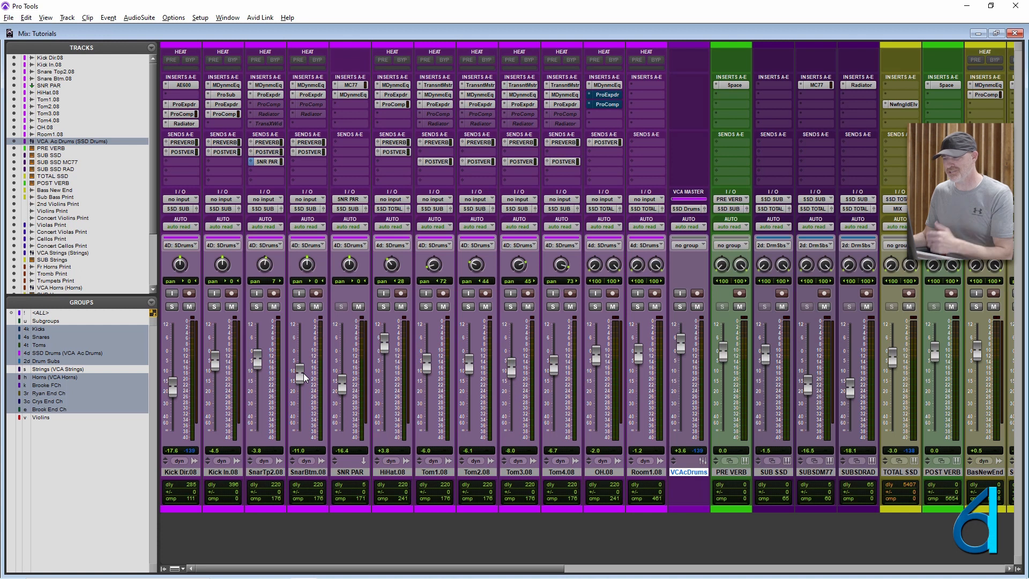
- Enable Standard VCA Logic for Group Attributes in the mixing preferences
{"action": "left_click", "coordinate": [200, 17]}
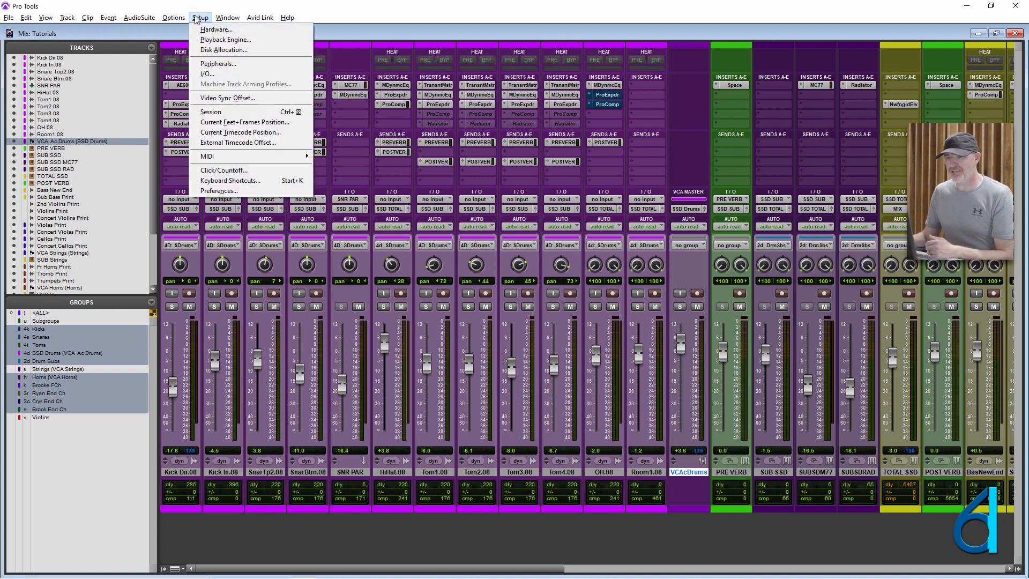
{"action": "left_click", "coordinate": [222, 192]}
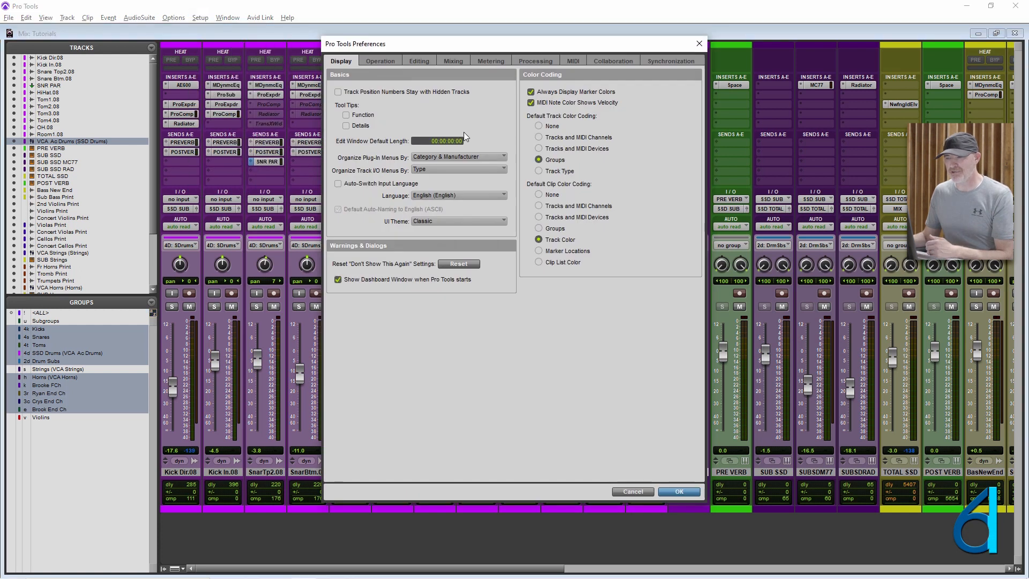
{"action": "left_click", "coordinate": [451, 62]}
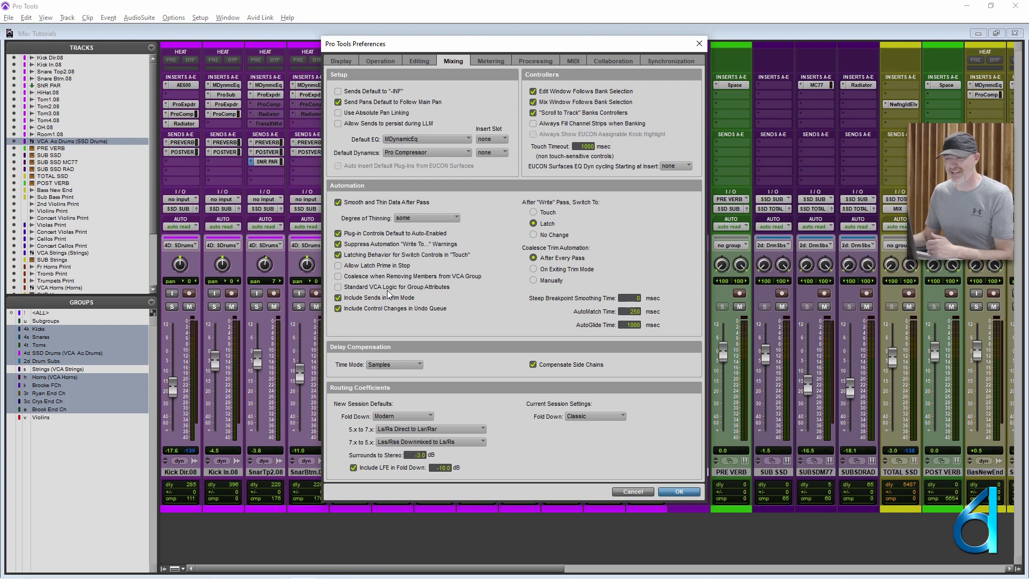
{"action": "left_click", "coordinate": [338, 288]}
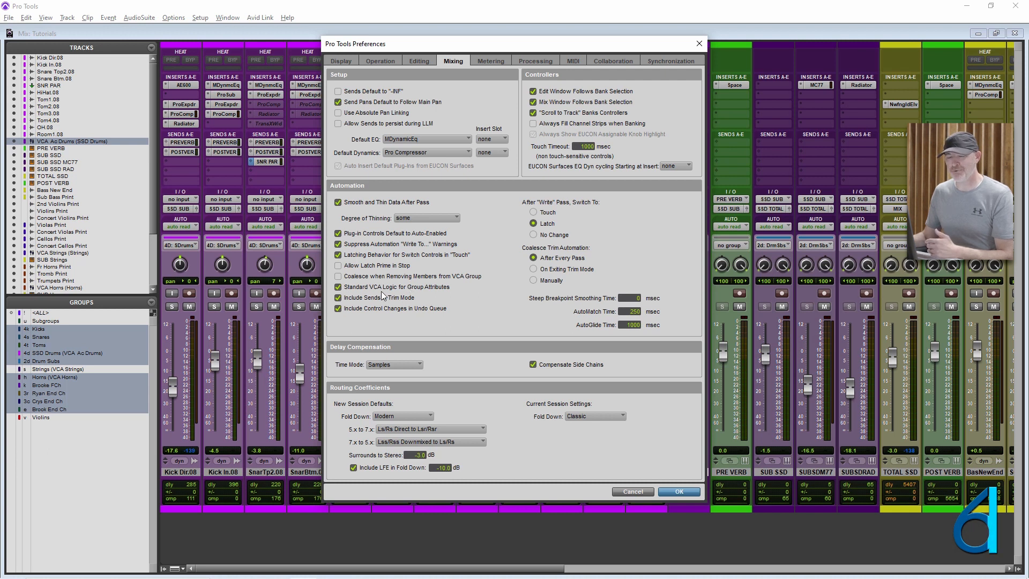
{"action": "left_click", "coordinate": [679, 492]}
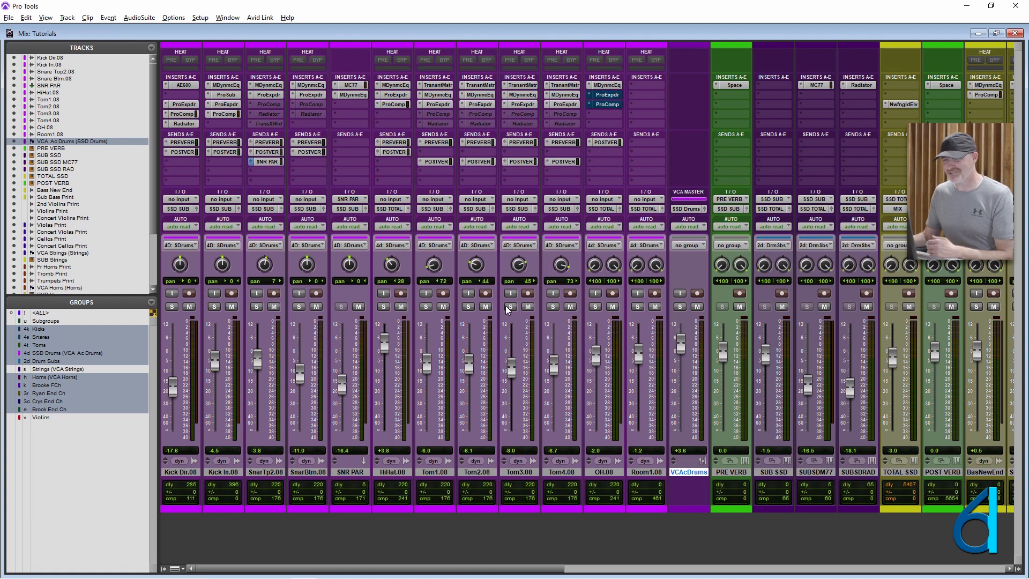
- Lower the VCA Ac Drums fader to +0.9 dB and the HiHat.08 fader to -0.1 dB
{"action": "left_click_drag", "start_coordinate": [683, 345], "coordinate": [680, 352]}
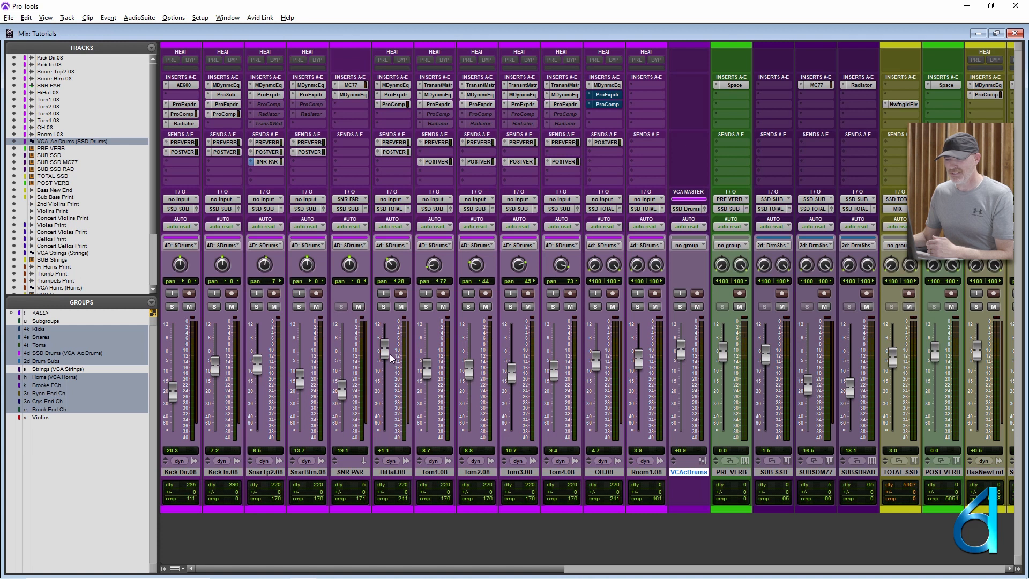
{"action": "left_click_drag", "start_coordinate": [385, 351], "coordinate": [387, 357]}
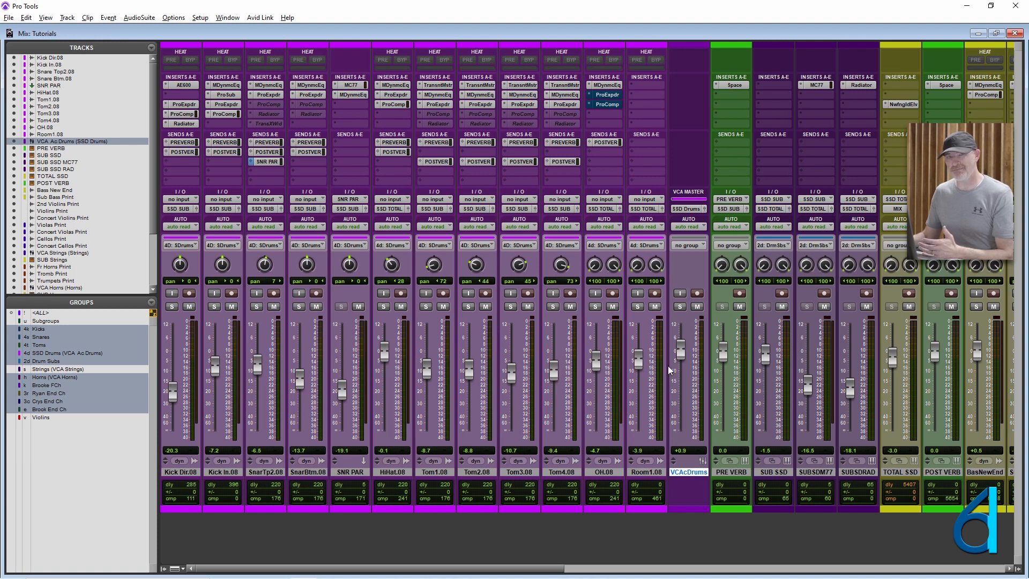
- Turn the SSD Drums group off, set HiHat.08 to -0.9, Tom1.08 to -6.6 and Snare Btm.08 to -11.5 dB, then the VCA to -0.6 dB
{"action": "left_click", "coordinate": [63, 354]}
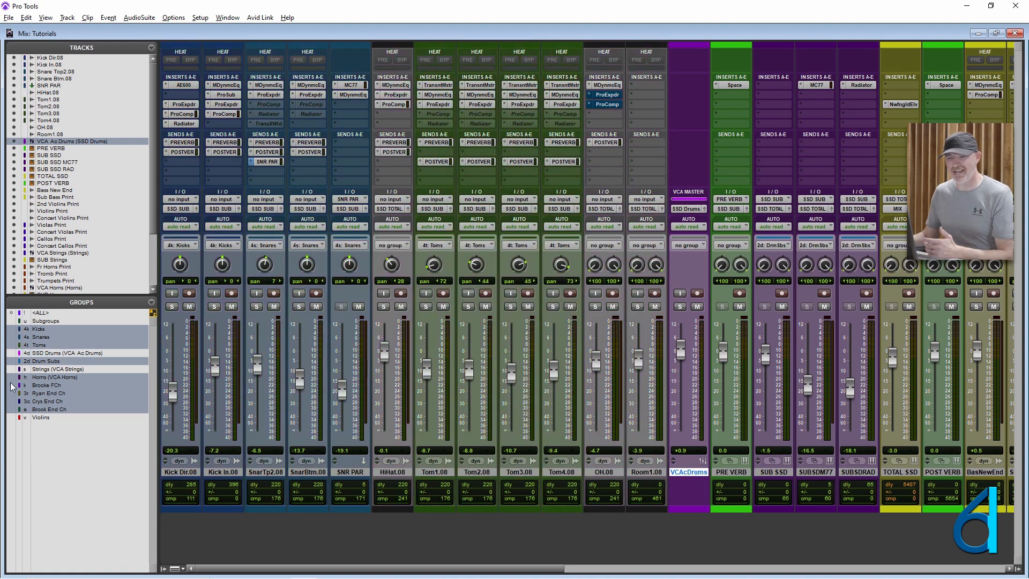
{"action": "mouse_move", "coordinate": [680, 350]}
{"action": "left_mouse_down"}
{"action": "mouse_move", "coordinate": [683, 370]}
{"action": "mouse_move", "coordinate": [691, 347]}
{"action": "mouse_move", "coordinate": [692, 358]}
{"action": "left_mouse_up"}
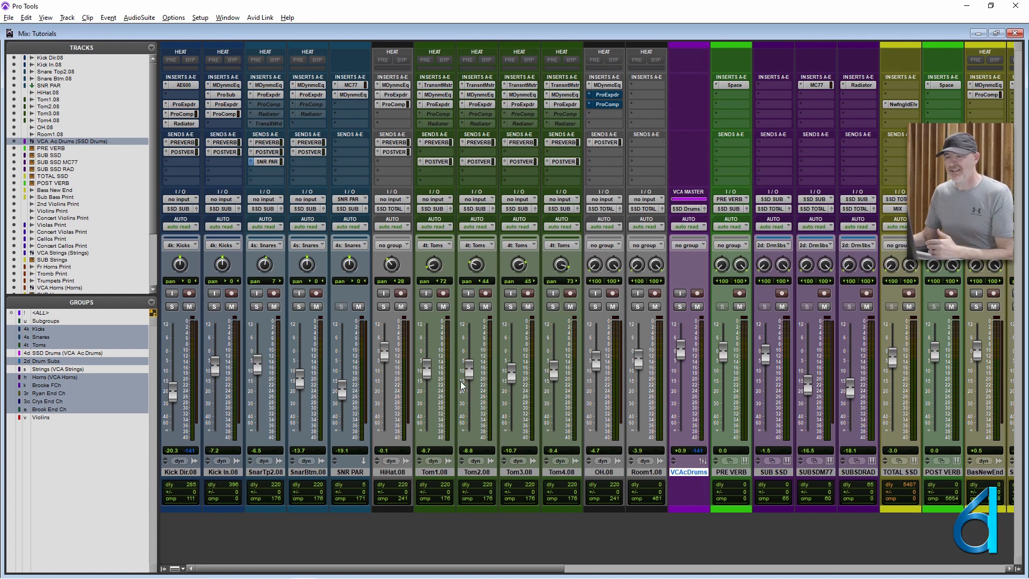
{"action": "left_click_drag", "start_coordinate": [387, 361], "coordinate": [391, 363]}
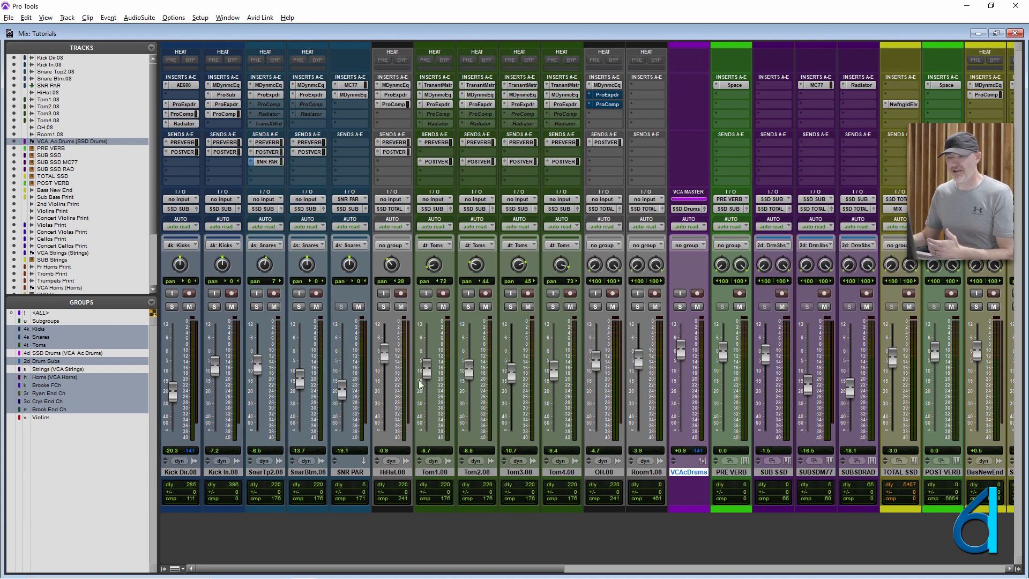
{"action": "left_click_drag", "start_coordinate": [425, 377], "coordinate": [434, 375]}
{"action": "left_click_drag", "start_coordinate": [299, 388], "coordinate": [301, 384]}
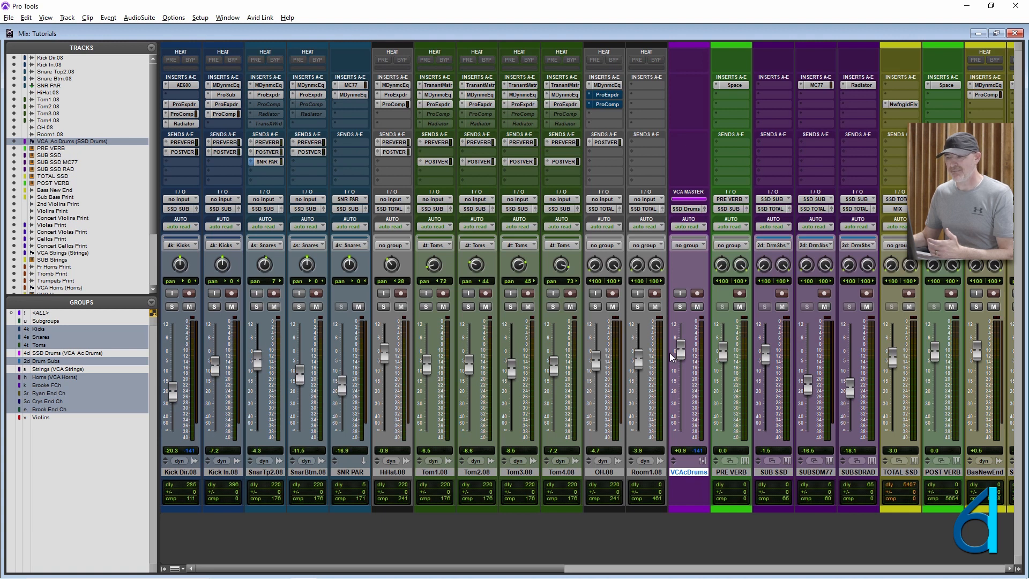
{"action": "left_click_drag", "start_coordinate": [683, 358], "coordinate": [683, 356]}
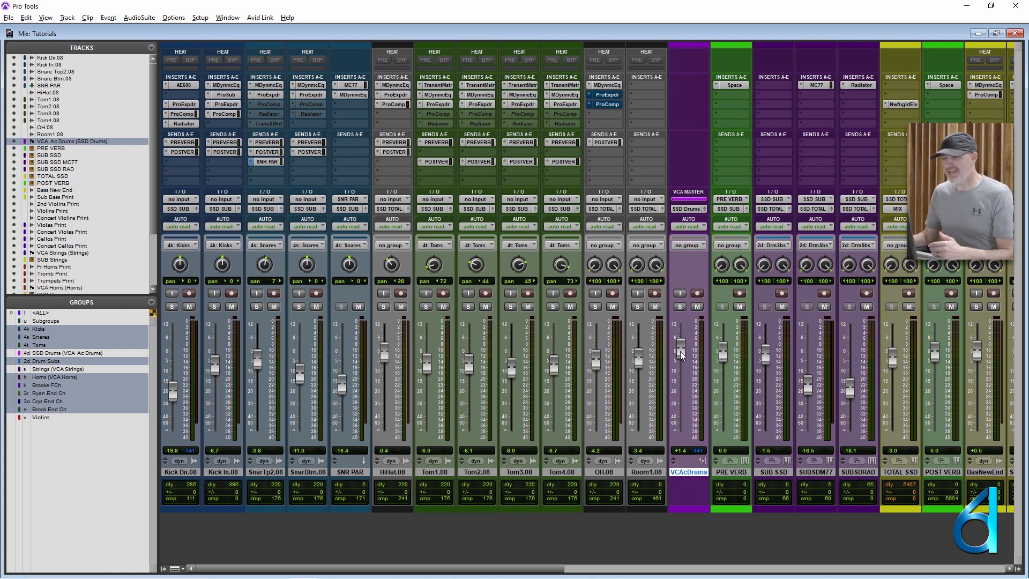
{"action": "left_click_drag", "start_coordinate": [681, 354], "coordinate": [682, 363]}
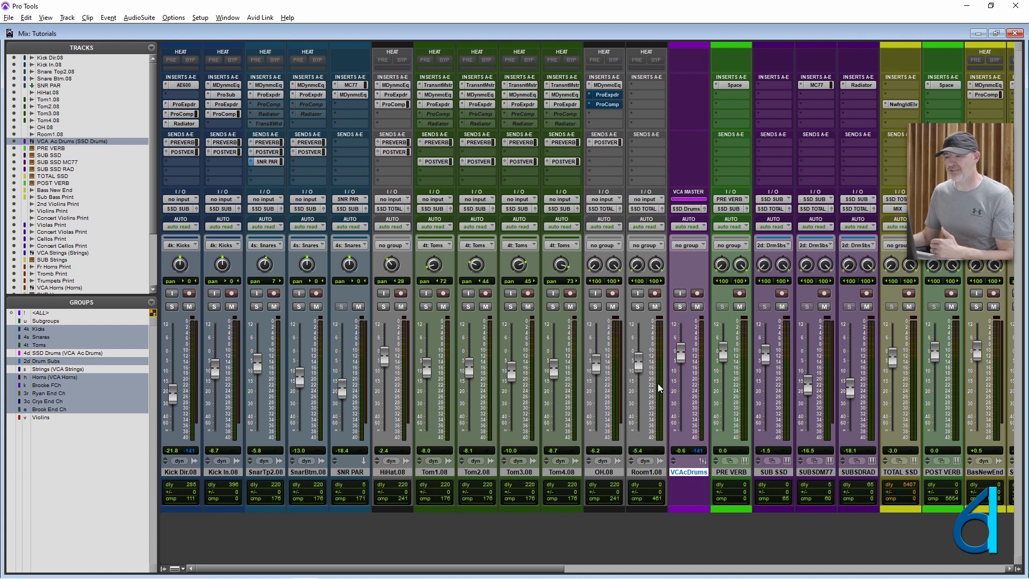
- In the Edit window, enlarge all track heights and place the cursor at 5:33.323, just before the drum clips
{"action": "key", "text": "ctrl+equal"}
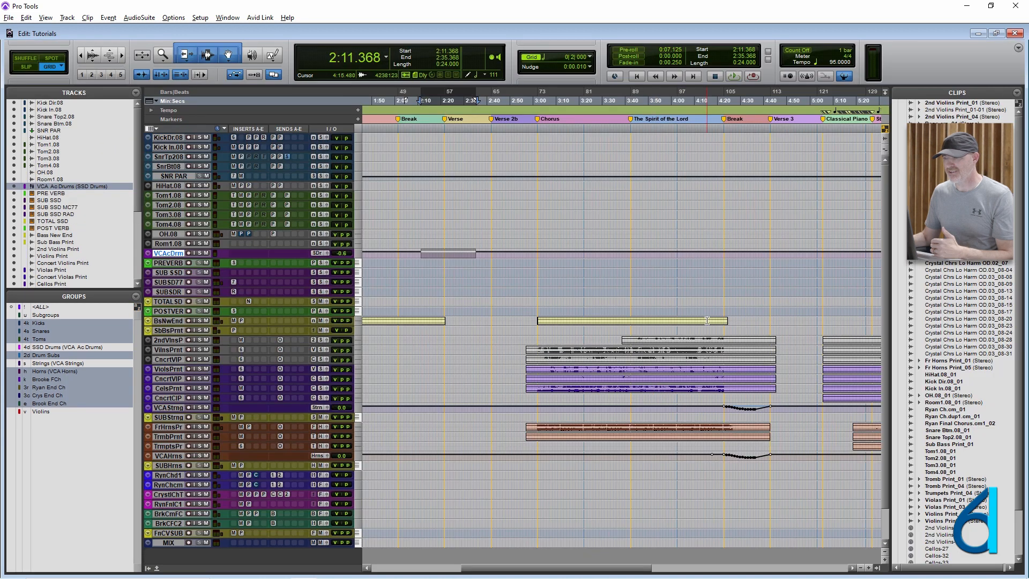
{"action": "scroll", "coordinate": [691, 315], "scroll_direction": "right", "scroll_amount": 6}
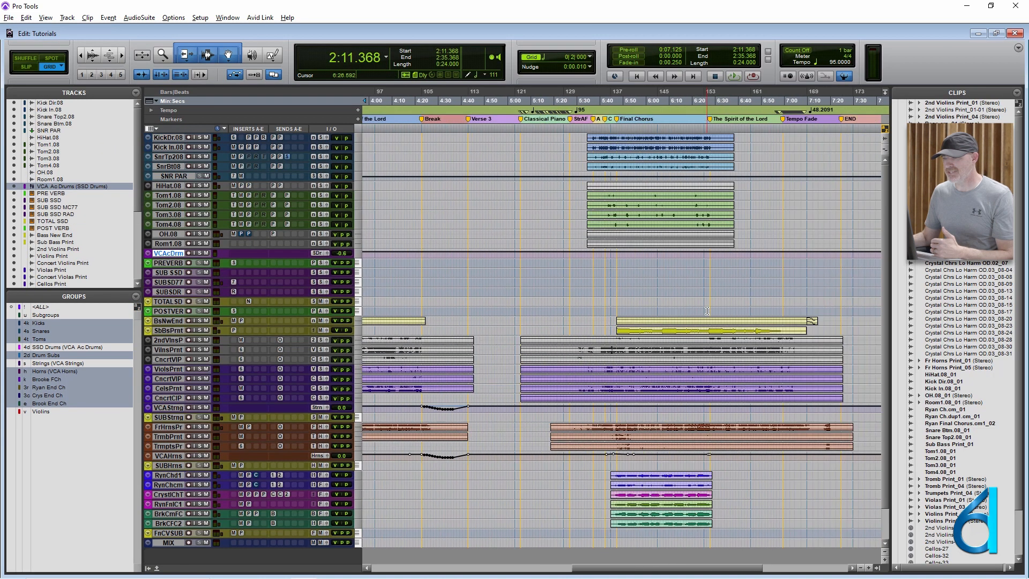
{"action": "left_click", "coordinate": [590, 141]}
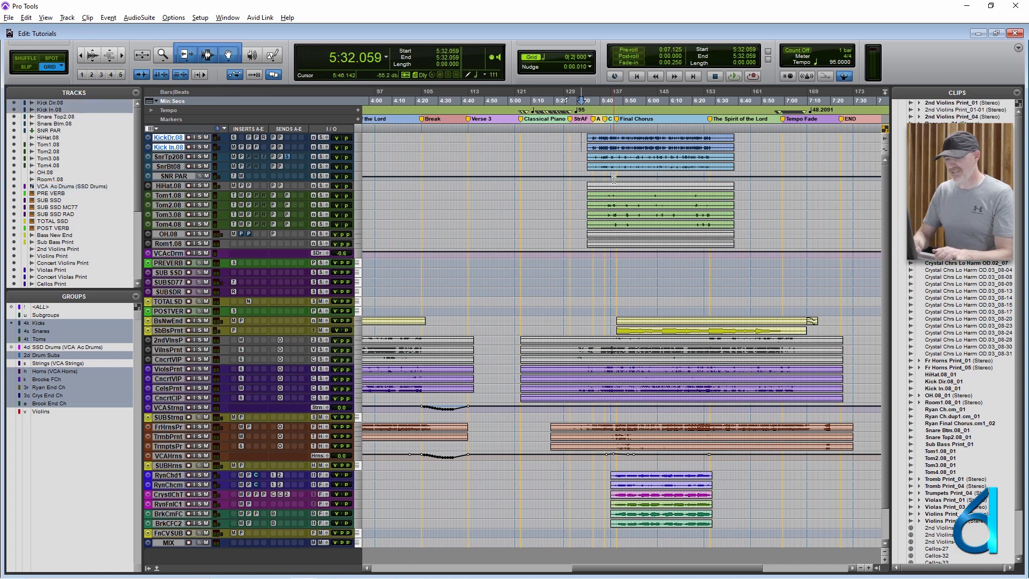
{"action": "key", "text": "alt+super+Up"}
{"action": "key", "text": "alt+super+Up"}
{"action": "key", "text": "alt+super+Up"}
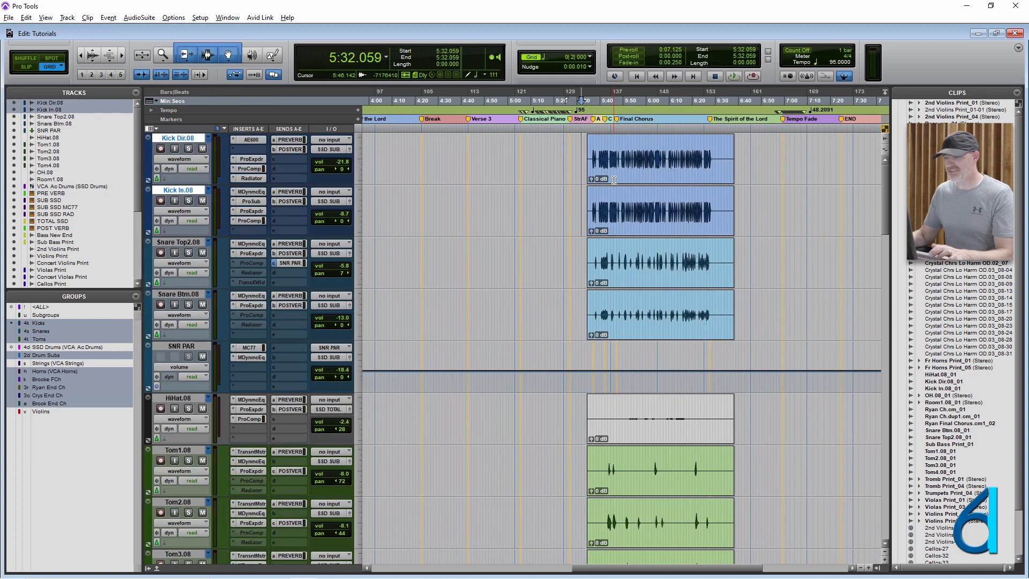
{"action": "key", "text": "alt+super+Down"}
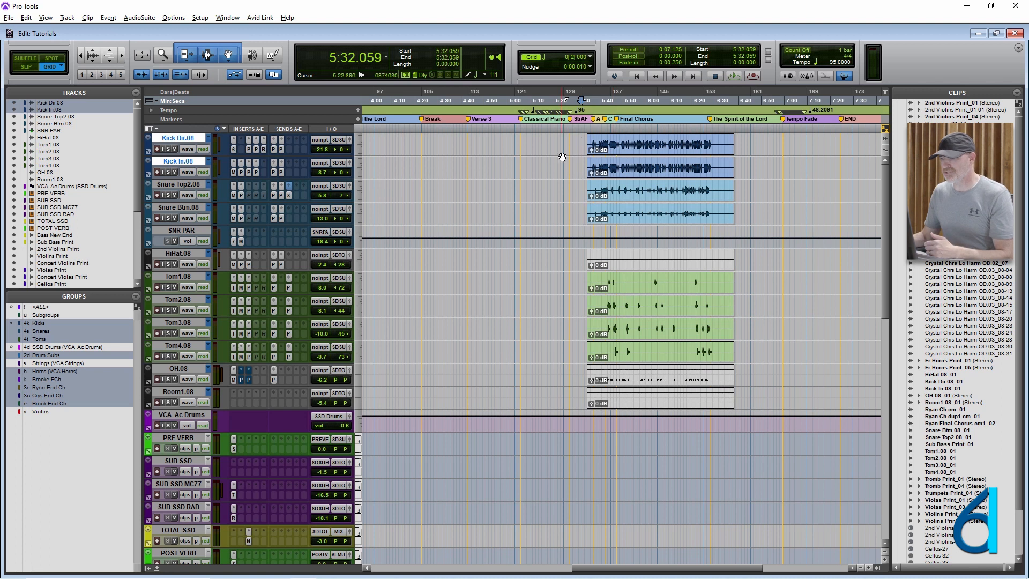
{"action": "left_click", "coordinate": [584, 143]}
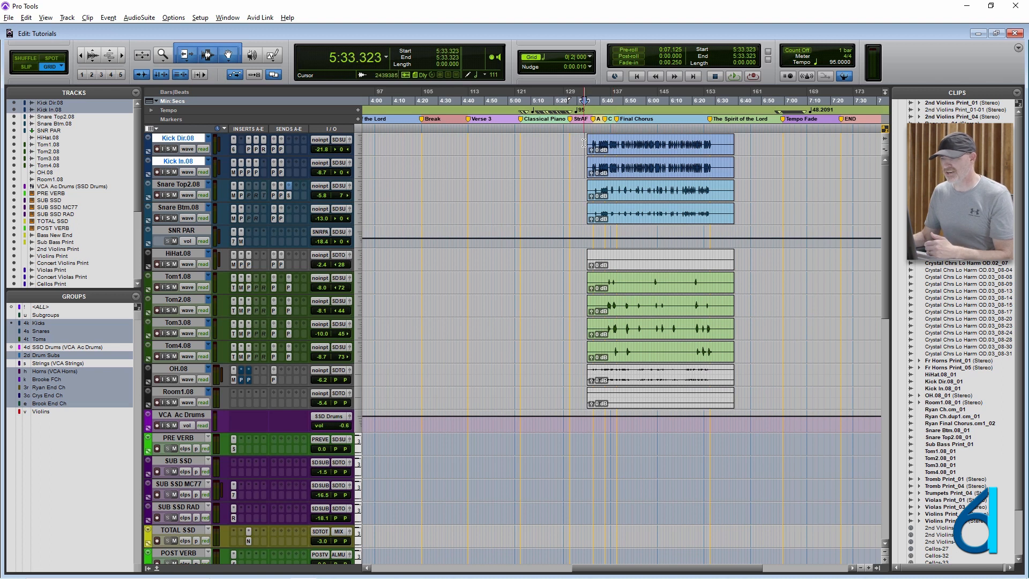
- Turn the SSD Drums group on, zoom in on the start of the drum clips, and place the cursor at 5:35.849
{"action": "left_click", "coordinate": [41, 348]}
{"action": "left_click", "coordinate": [614, 144]}
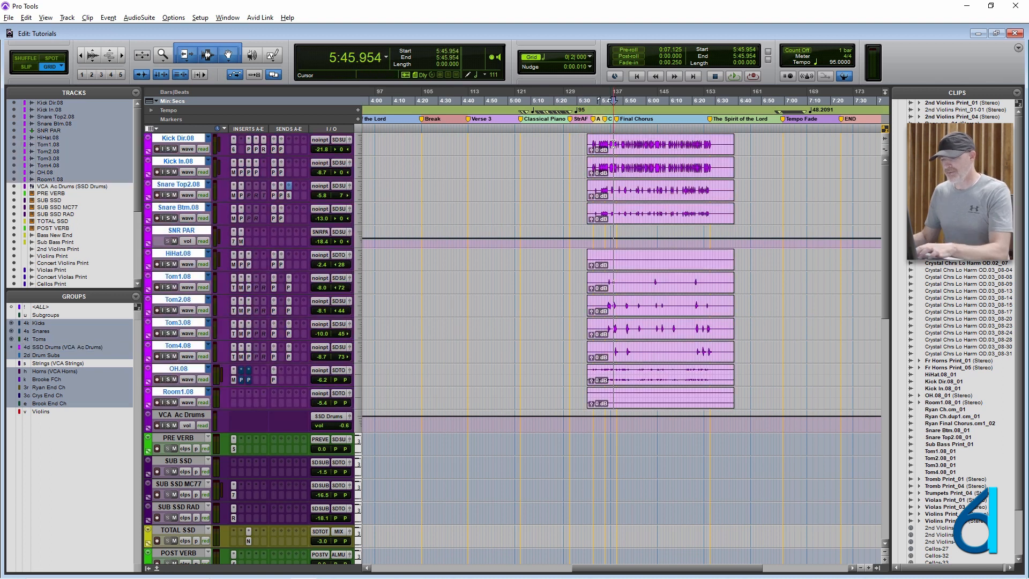
{"action": "key", "text": "t"}
{"action": "key", "text": "t"}
{"action": "key", "text": "t"}
{"action": "left_click", "coordinate": [438, 156]}
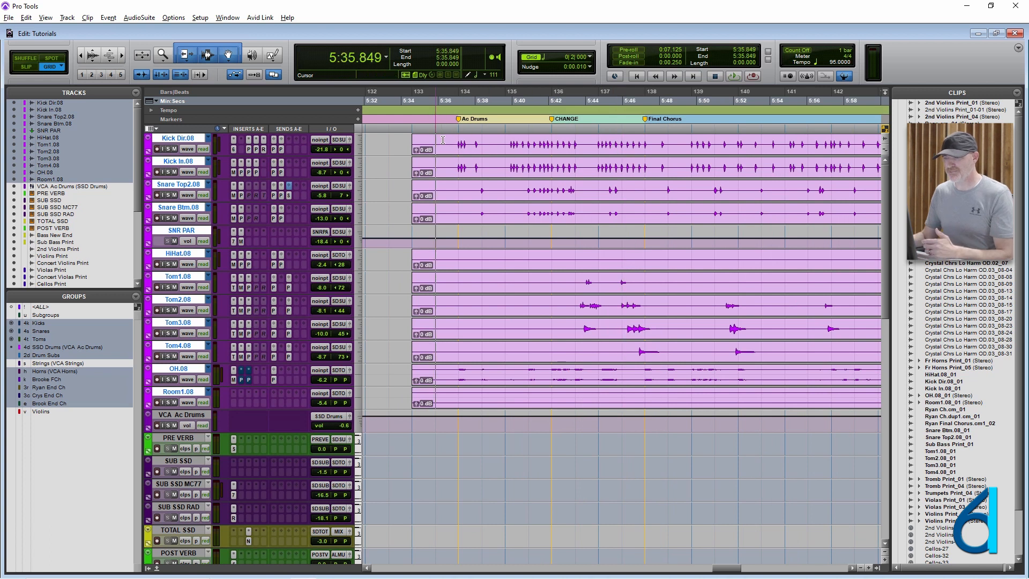
- Open the VCA Ac Drums output window over the clips and enlarge that track's height
{"action": "left_click", "coordinate": [349, 417]}
{"action": "left_click_drag", "start_coordinate": [917, 140], "coordinate": [852, 151]}
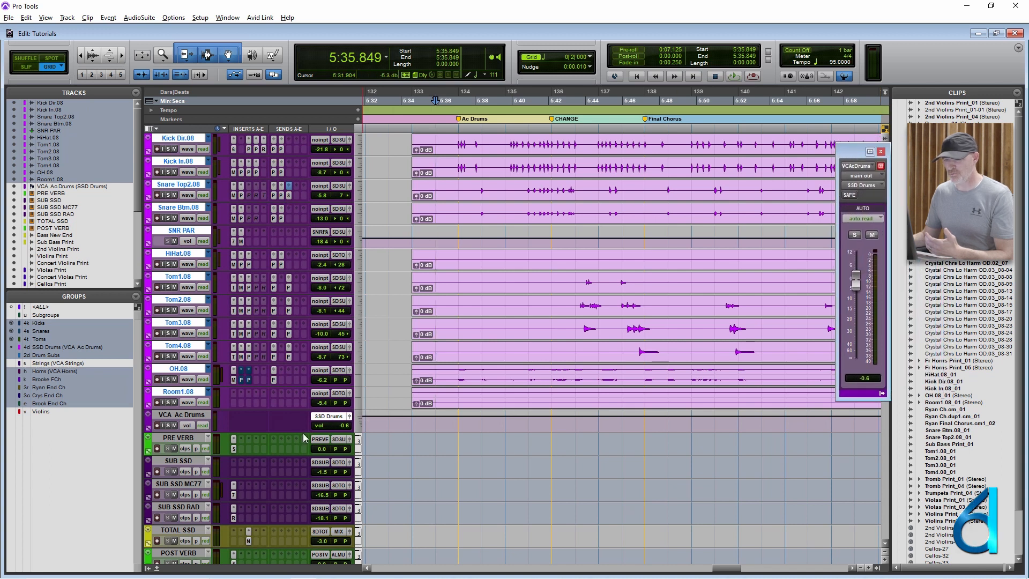
{"action": "left_click_drag", "start_coordinate": [301, 431], "coordinate": [296, 509]}
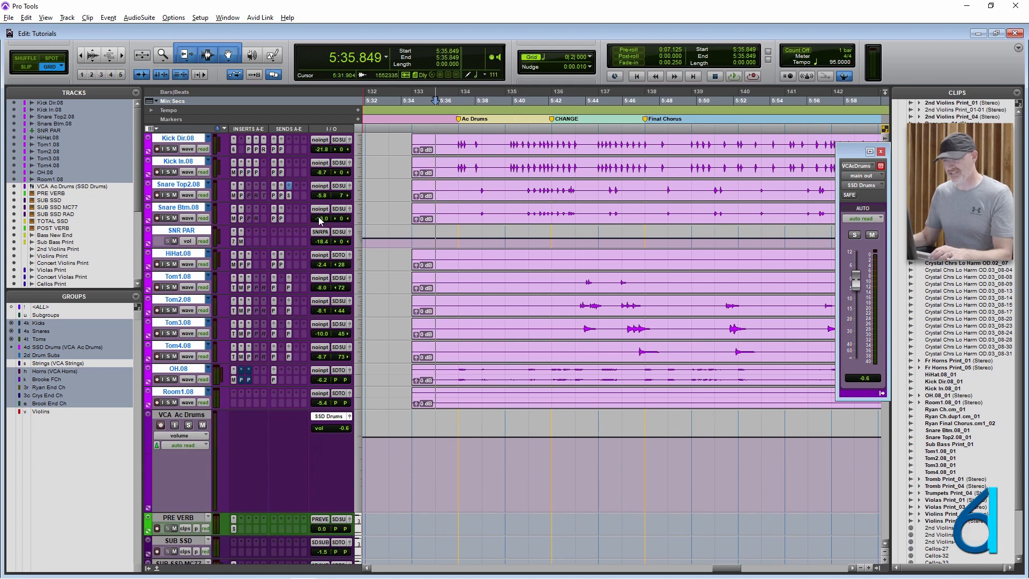
- Switch the drum tracks to volume view and place the cursor on the VCA Ac Drums track at 5:34.586
{"action": "key", "text": "minus"}
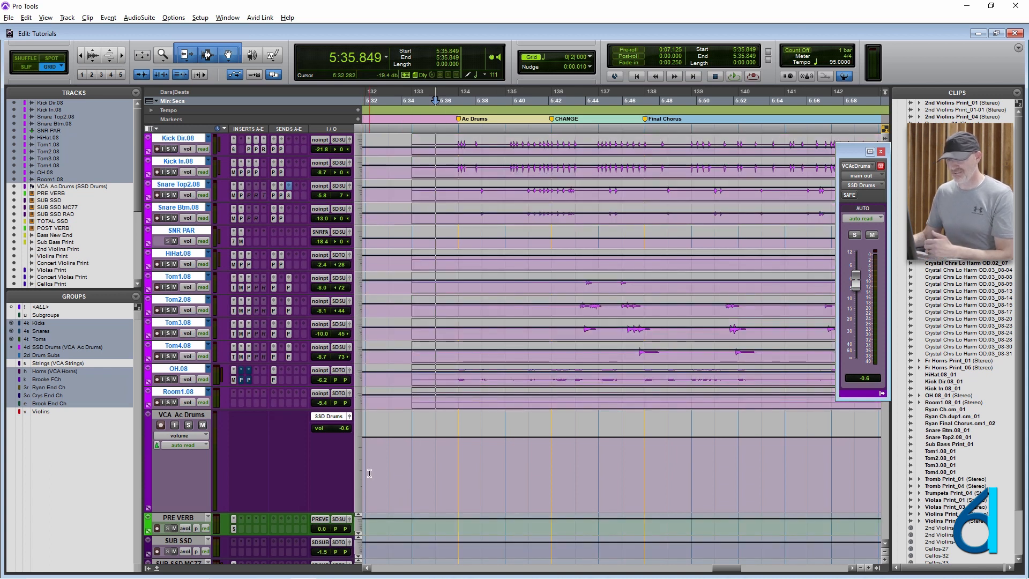
{"action": "left_click", "coordinate": [419, 441]}
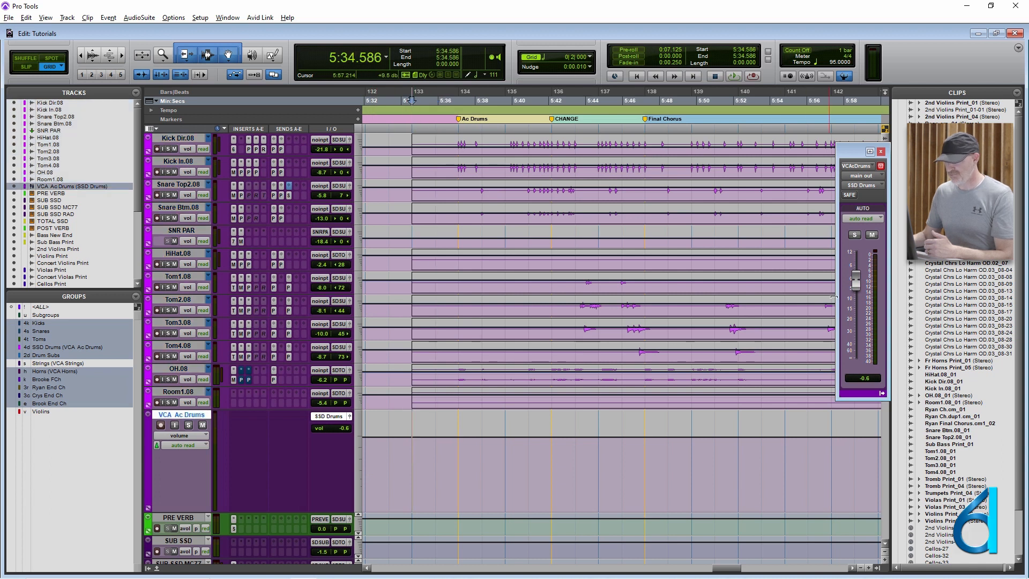
- Pull the VCA Ac Drums fader down to minus infinity and set its automation mode to latch
{"action": "left_click_drag", "start_coordinate": [856, 279], "coordinate": [856, 360]}
{"action": "left_click", "coordinate": [863, 218]}
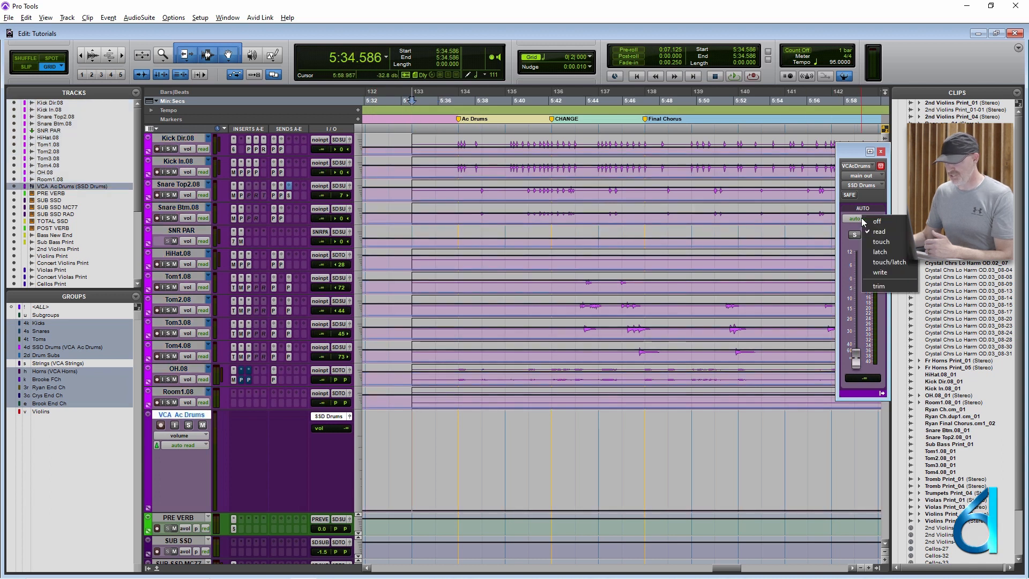
{"action": "left_click", "coordinate": [879, 252]}
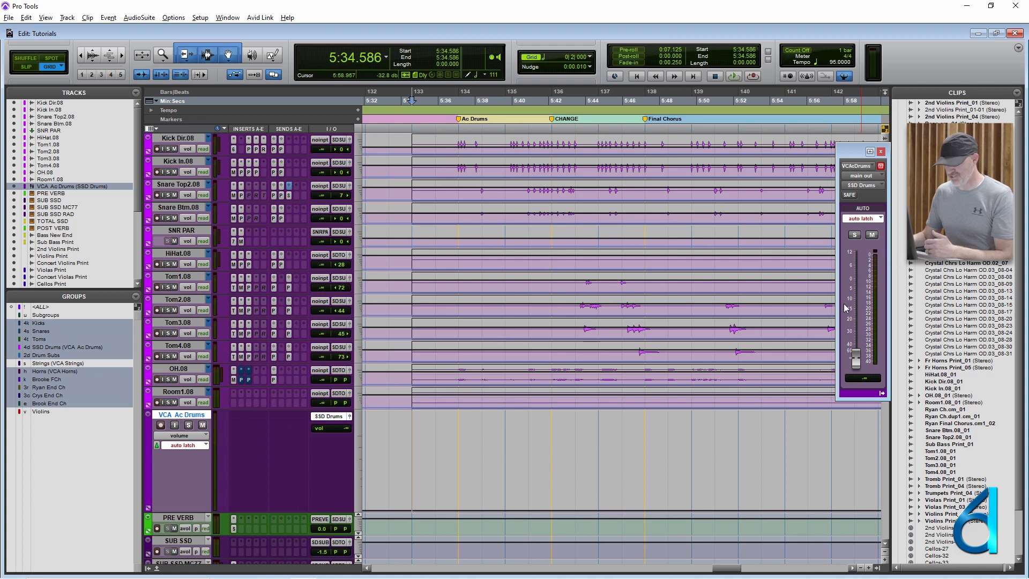
- Record a VCA Ac Drums volume rise to +0.4 dB during playback, and delete the breakpoints of the drop at its end
{"action": "key", "text": "space"}
{"action": "left_click_drag", "start_coordinate": [856, 362], "coordinate": [885, 281]}
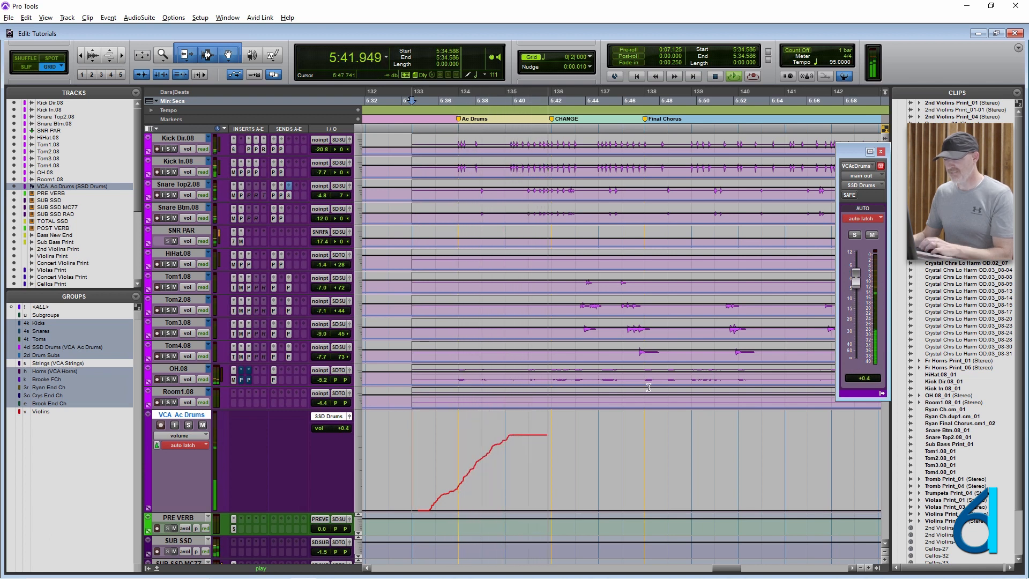
{"action": "key", "text": "space"}
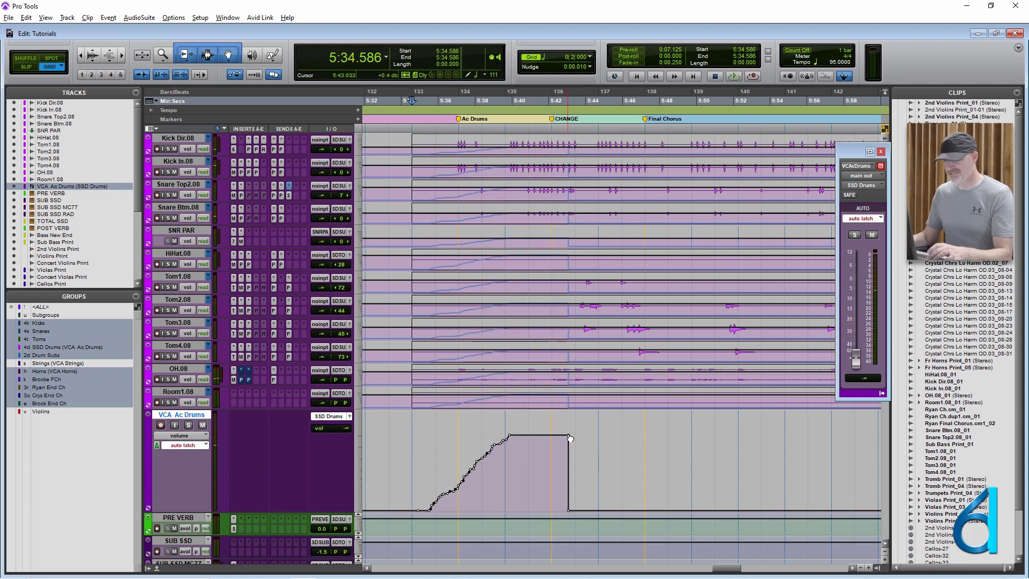
{"action": "left_click", "coordinate": [569, 436], "text": "alt"}
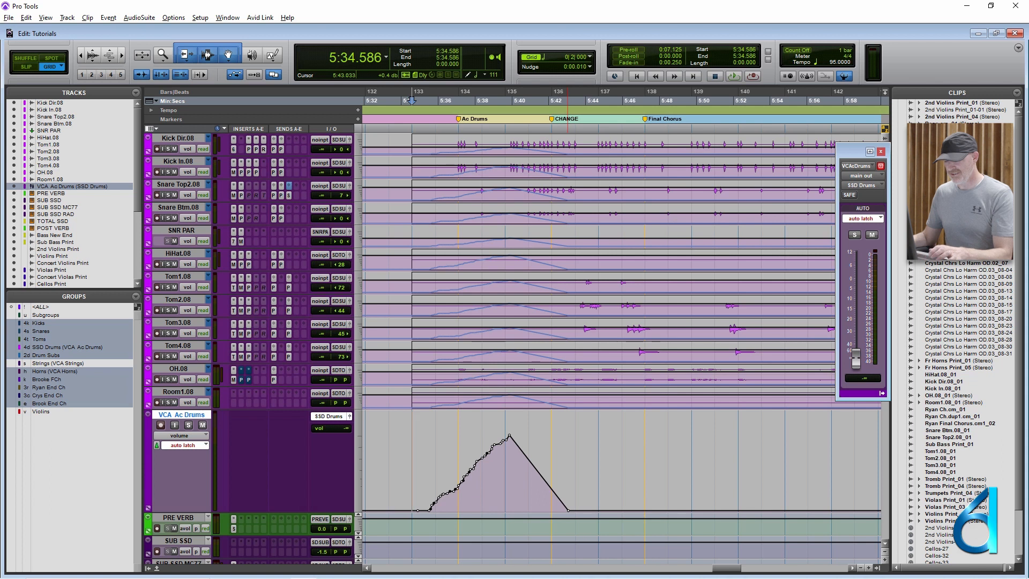
{"action": "left_click", "coordinate": [569, 511], "text": "alt"}
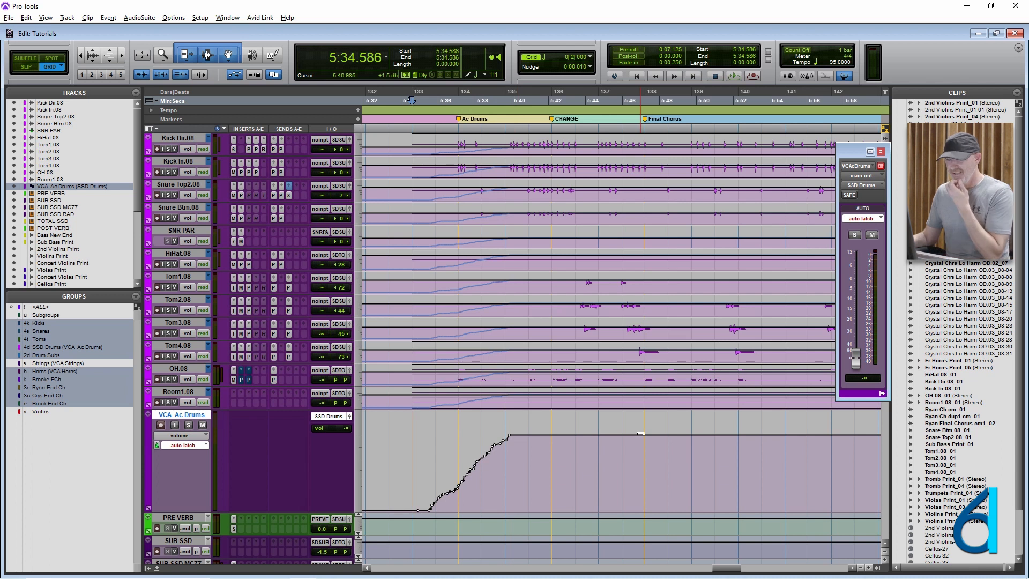
- Enlarge the drum tracks' heights and check the automation display options for the trim and composite playlists
{"action": "left_click_drag", "start_coordinate": [324, 224], "coordinate": [314, 252]}
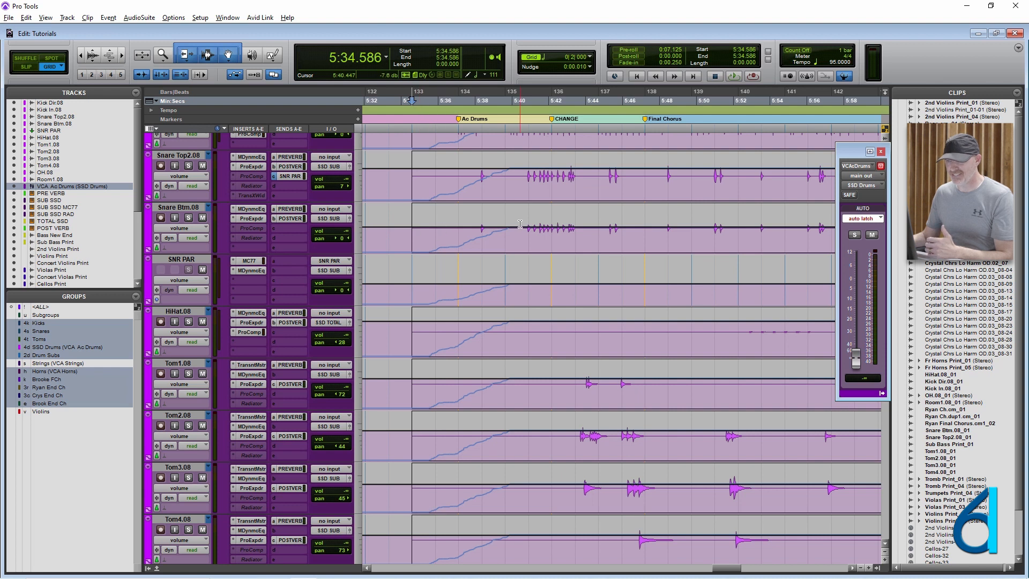
{"action": "left_click", "coordinate": [48, 20]}
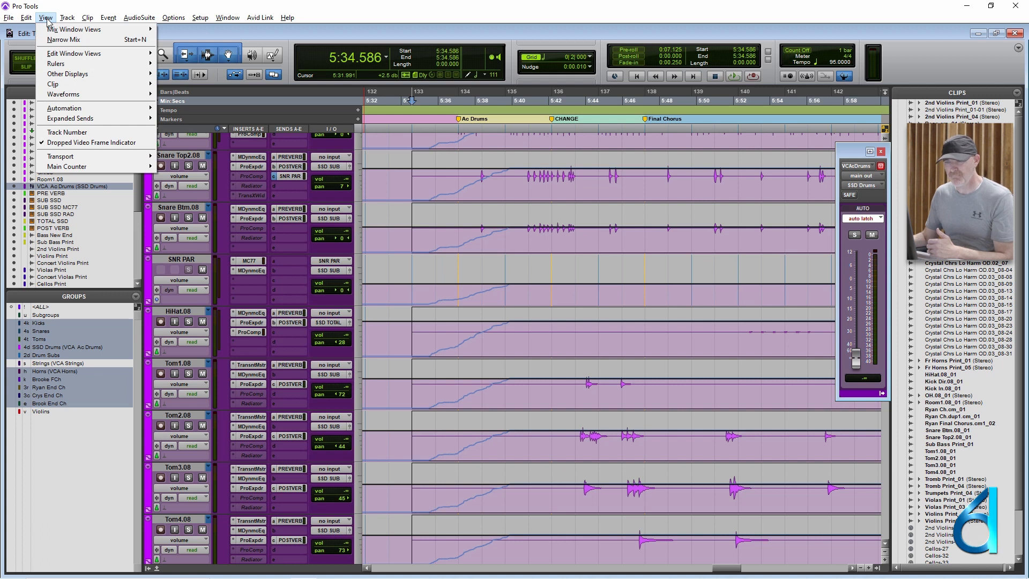
{"action": "mouse_move", "coordinate": [77, 111]}
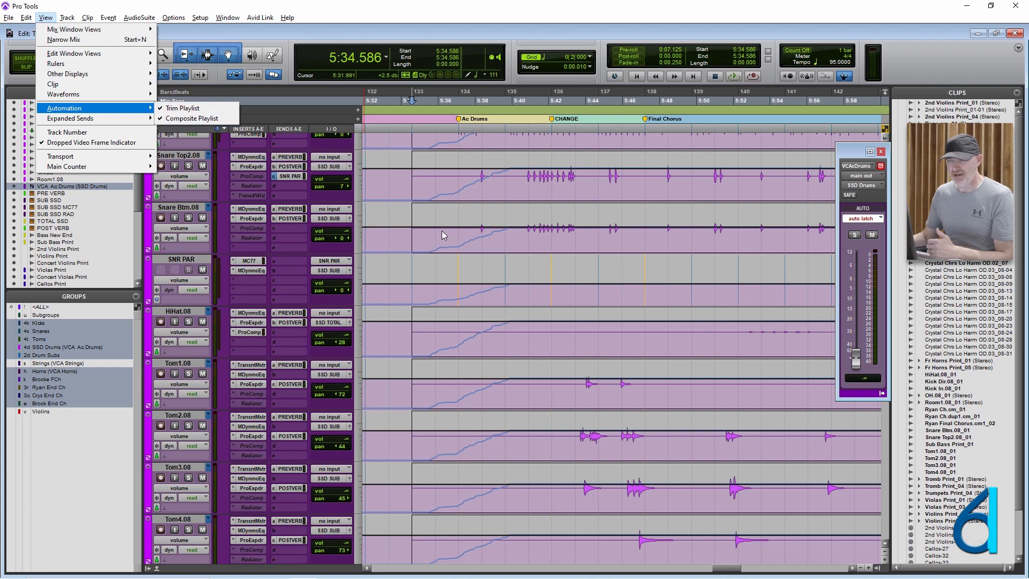
{"action": "left_click", "coordinate": [397, 232]}
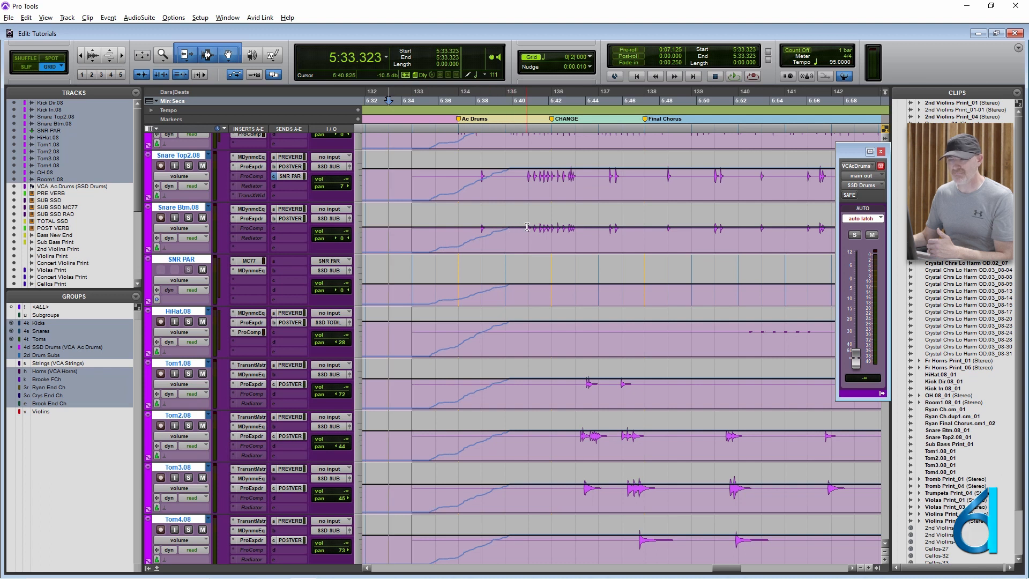
{"action": "scroll", "coordinate": [536, 220], "scroll_direction": "down", "scroll_amount": 5}
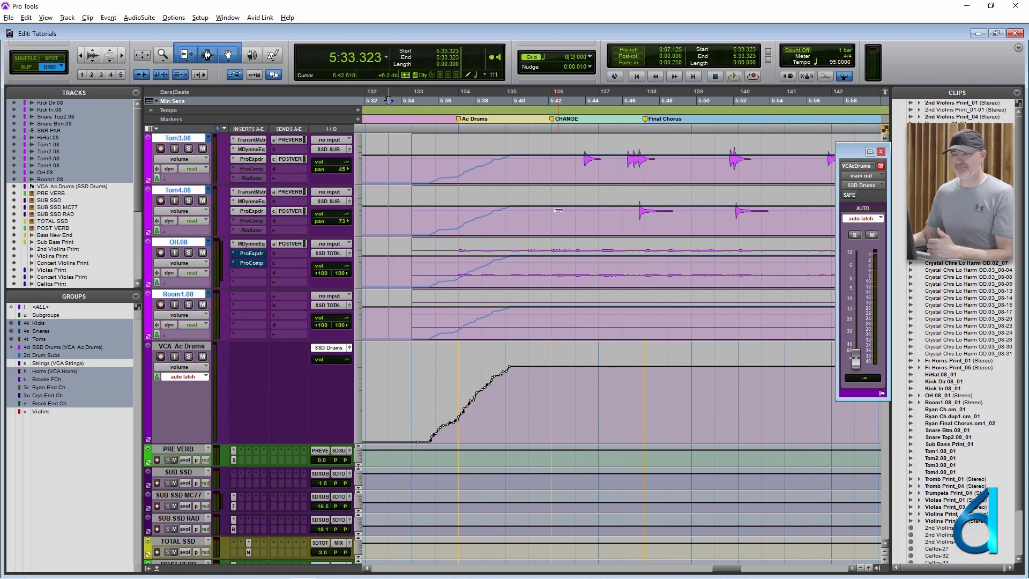
- Set the VCA Ac Drums automation mode to read and place the cursor on its track at 5:47.217
{"action": "left_click", "coordinate": [410, 379]}
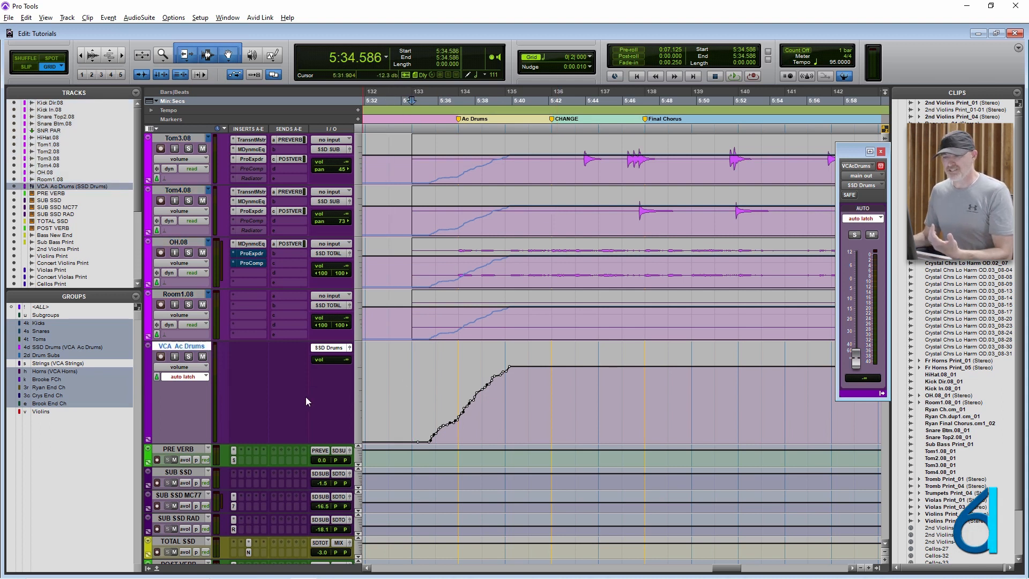
{"action": "left_click", "coordinate": [188, 379]}
{"action": "left_click", "coordinate": [217, 388]}
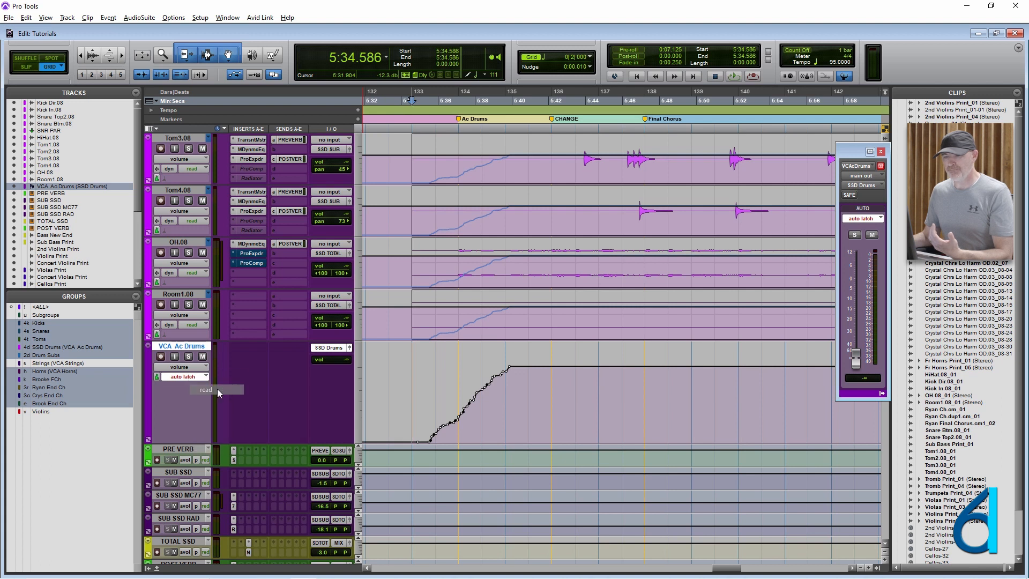
{"action": "left_click", "coordinate": [645, 375]}
- Examine the drum and VCA Ac Drums fader levels in the Mix window and return to the Edit window
{"action": "key", "text": "ctrl+="}
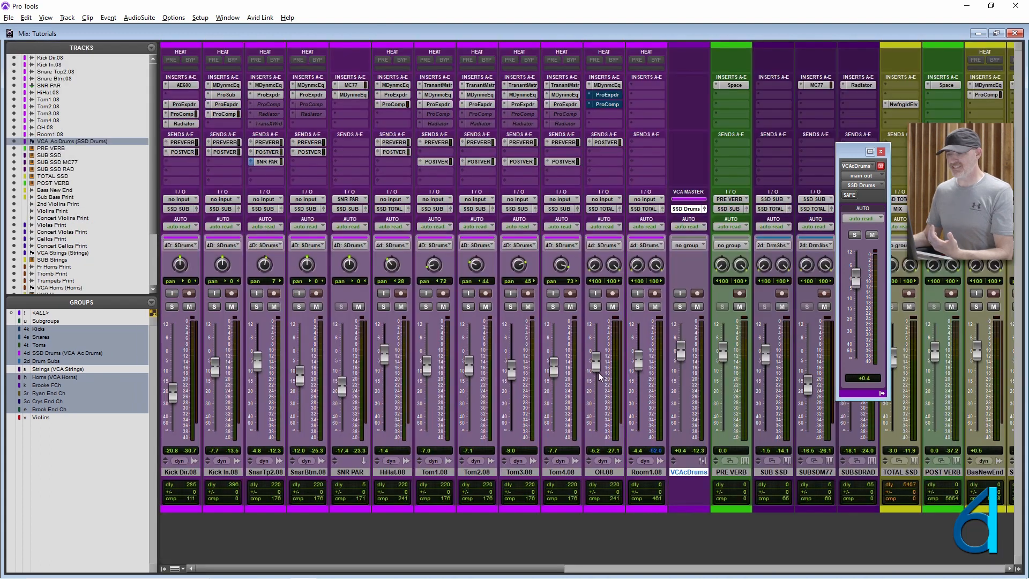
{"action": "scroll", "coordinate": [545, 360], "scroll_direction": "right", "scroll_amount": 3}
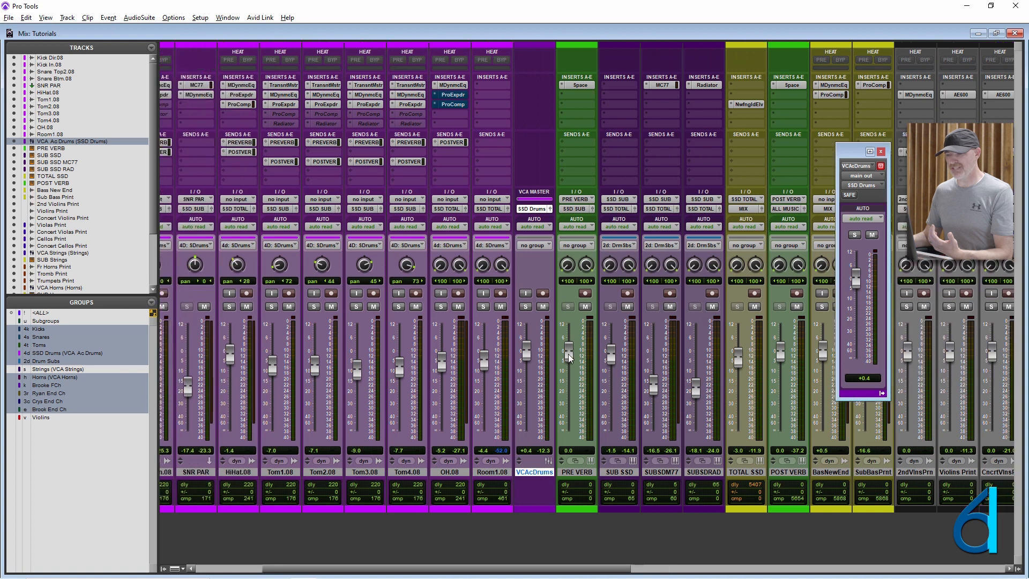
{"action": "scroll", "coordinate": [570, 359], "scroll_direction": "right", "scroll_amount": 4}
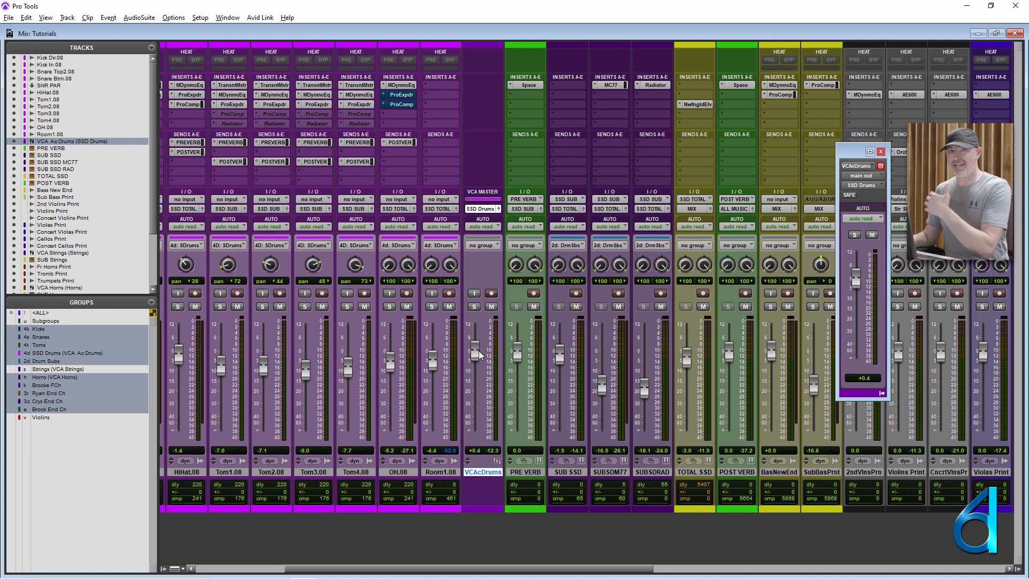
{"action": "key", "text": "ctrl+equal"}
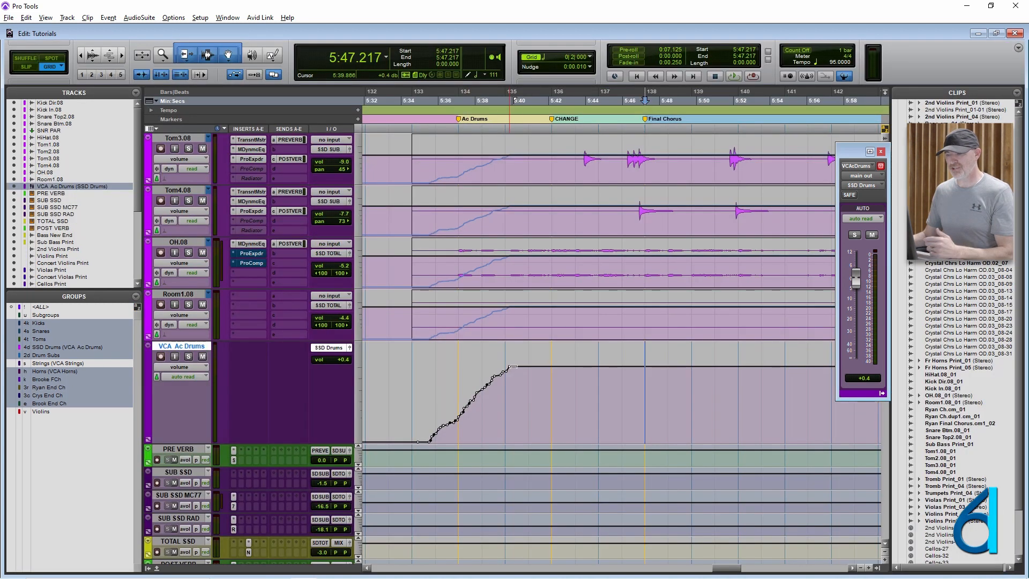
- Undo a trial edit of the VCA Ac Drums volume line and coalesce the VCA's automation onto the drum tracks
{"action": "left_click_drag", "start_coordinate": [513, 366], "coordinate": [513, 364]}
{"action": "key", "text": "ctrl+z"}
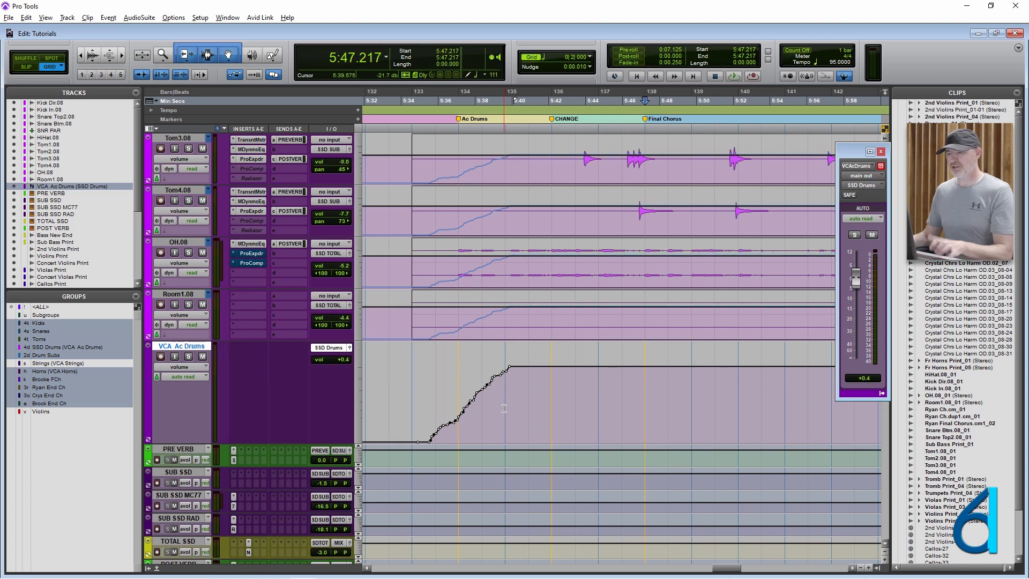
{"action": "right_click", "coordinate": [178, 349]}
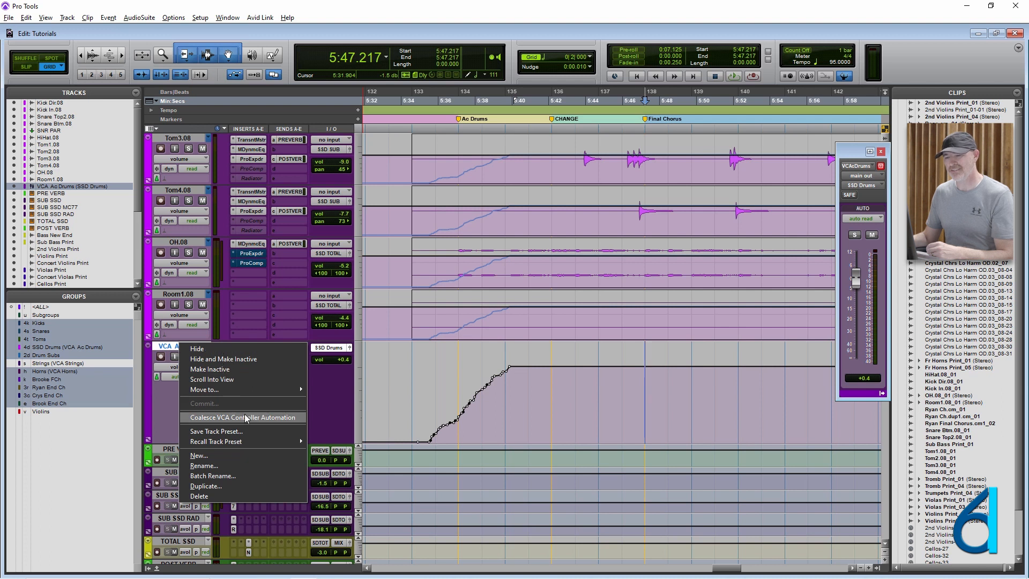
{"action": "left_click", "coordinate": [215, 417]}
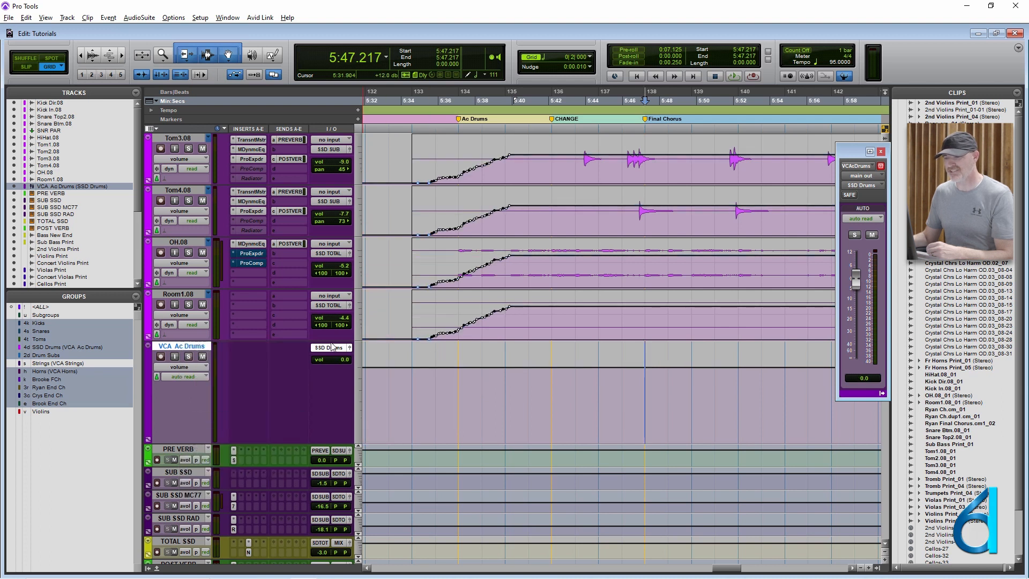
- Adjust the drum track heights to inspect their volume curves and place the cursor at 5:33.323 on the VCA Ac Drums track
{"action": "left_click_drag", "start_coordinate": [315, 340], "coordinate": [312, 405]}
{"action": "scroll", "coordinate": [313, 405], "scroll_direction": "up", "scroll_amount": 5}
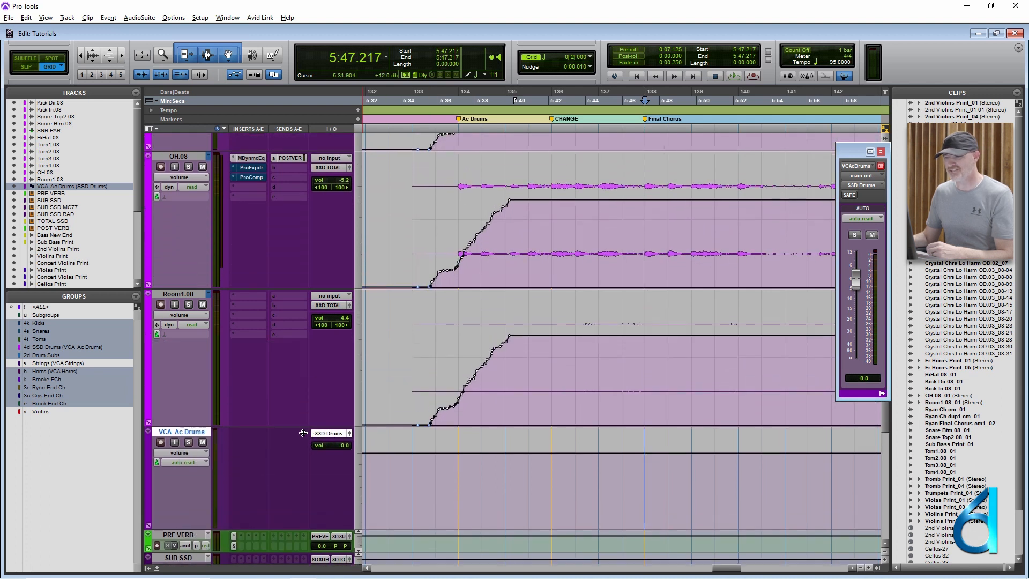
{"action": "scroll", "coordinate": [502, 255], "scroll_direction": "down", "scroll_amount": 5}
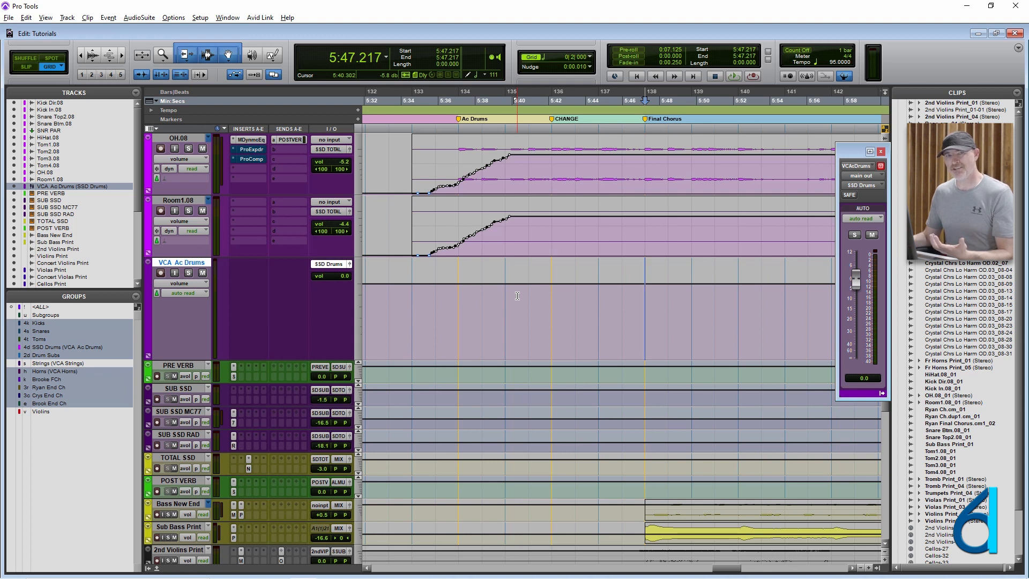
{"action": "left_click_drag", "start_coordinate": [389, 215], "coordinate": [568, 218]}
{"action": "left_click", "coordinate": [383, 317]}
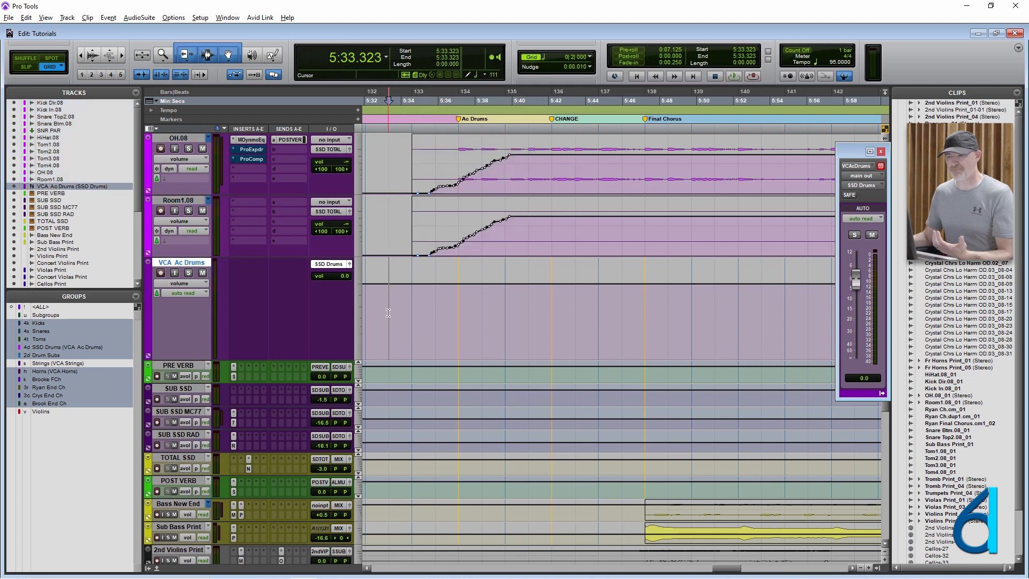
- Raise the VCA Ac Drums fader to +2.3 dB and briefly play the drums from 5:42.165
{"action": "left_click_drag", "start_coordinate": [853, 282], "coordinate": [859, 272]}
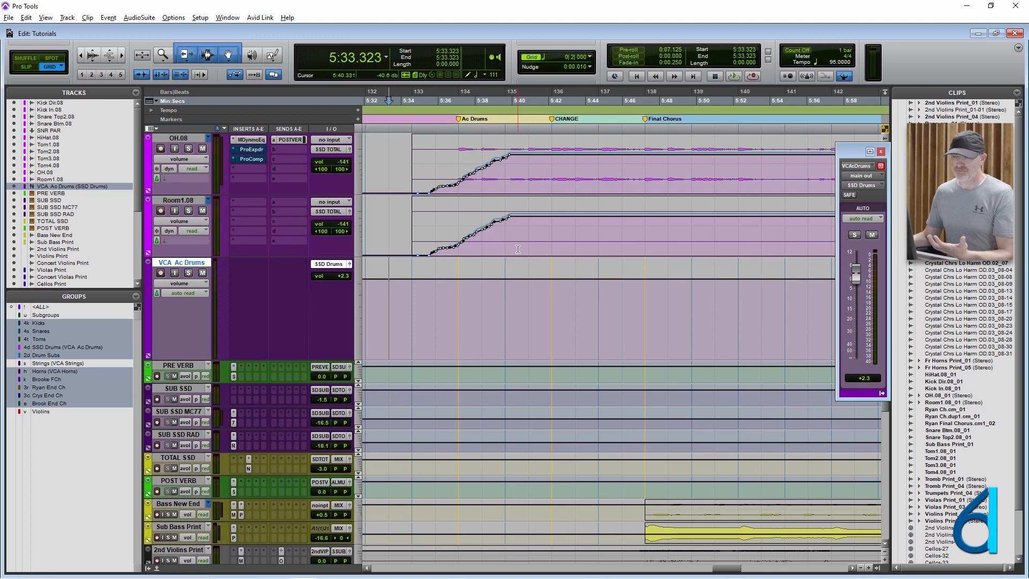
{"action": "left_click", "coordinate": [548, 297]}
{"action": "key", "text": "space"}
{"action": "key", "text": "space"}
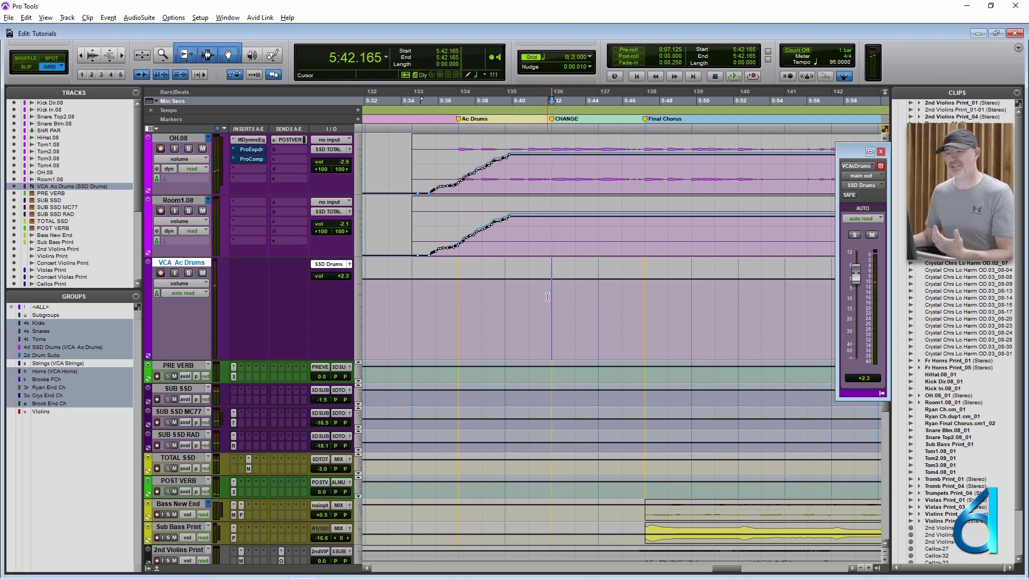
- Coalesce the VCA Ac Drums level onto its drum tracks and check their volumes at 5:35.849, 5:53.533 and 5:38.375
{"action": "right_click", "coordinate": [189, 266]}
{"action": "left_click", "coordinate": [224, 336]}
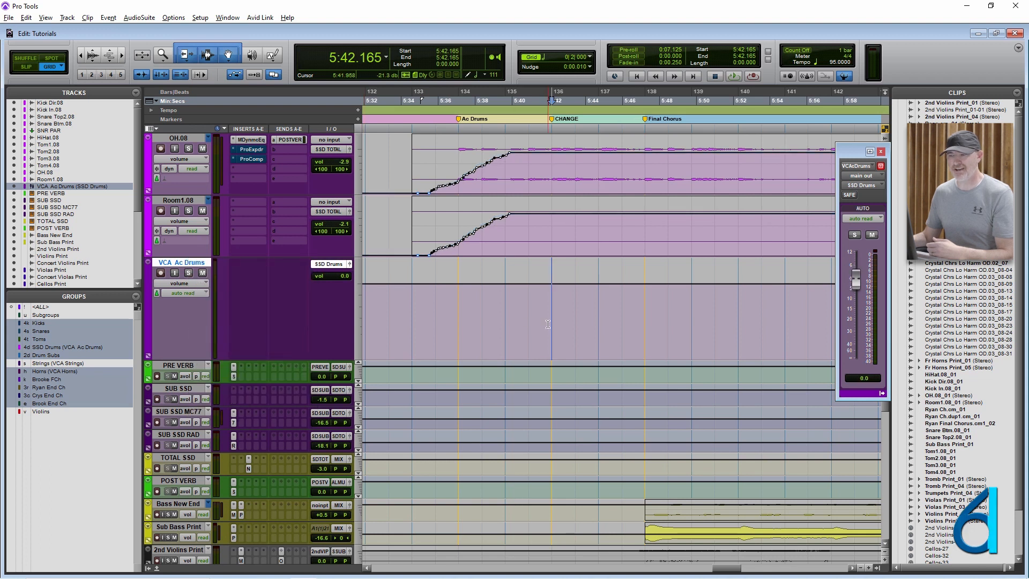
{"action": "left_click", "coordinate": [435, 313]}
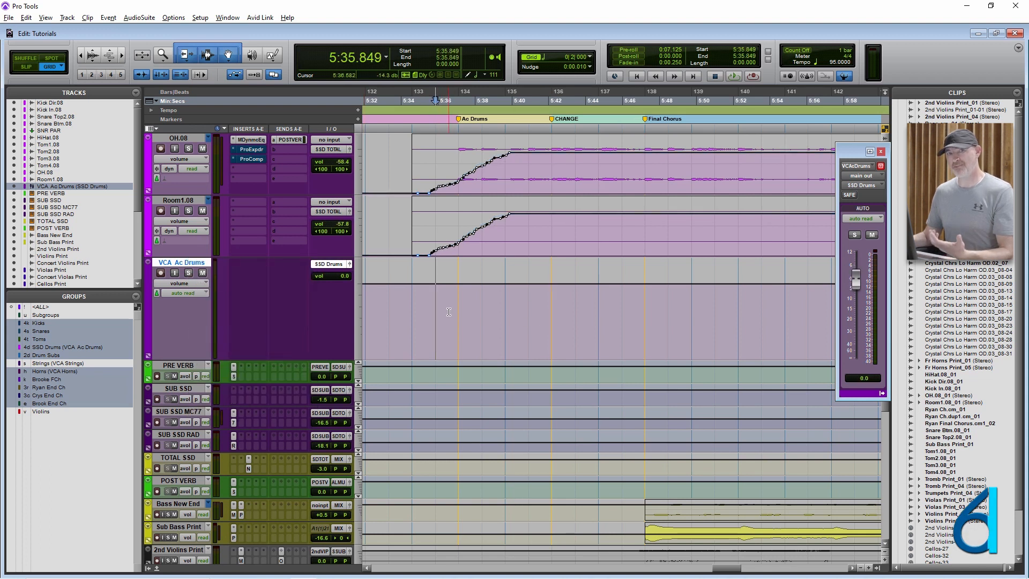
{"action": "left_click", "coordinate": [762, 310]}
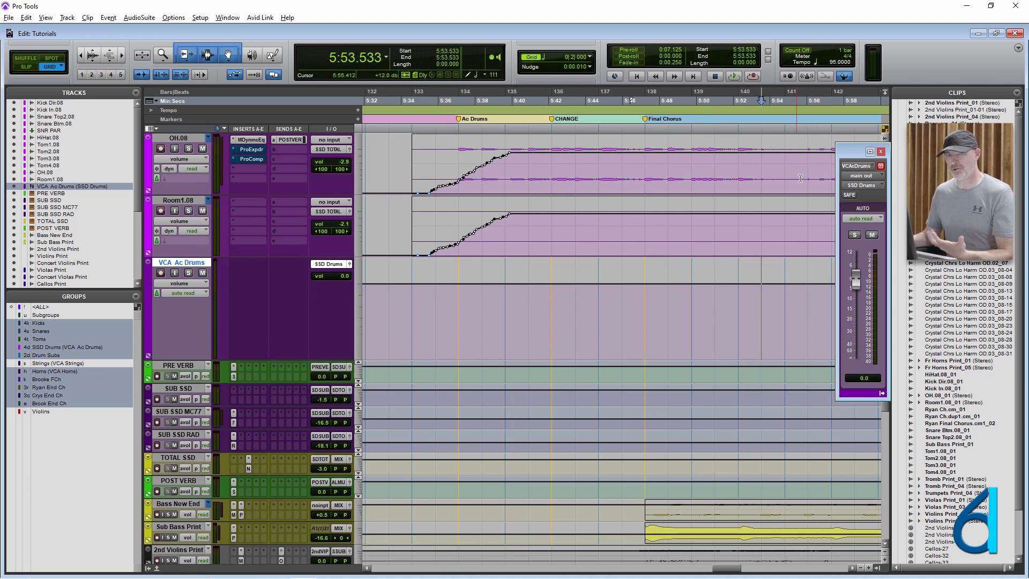
{"action": "left_click", "coordinate": [488, 297]}
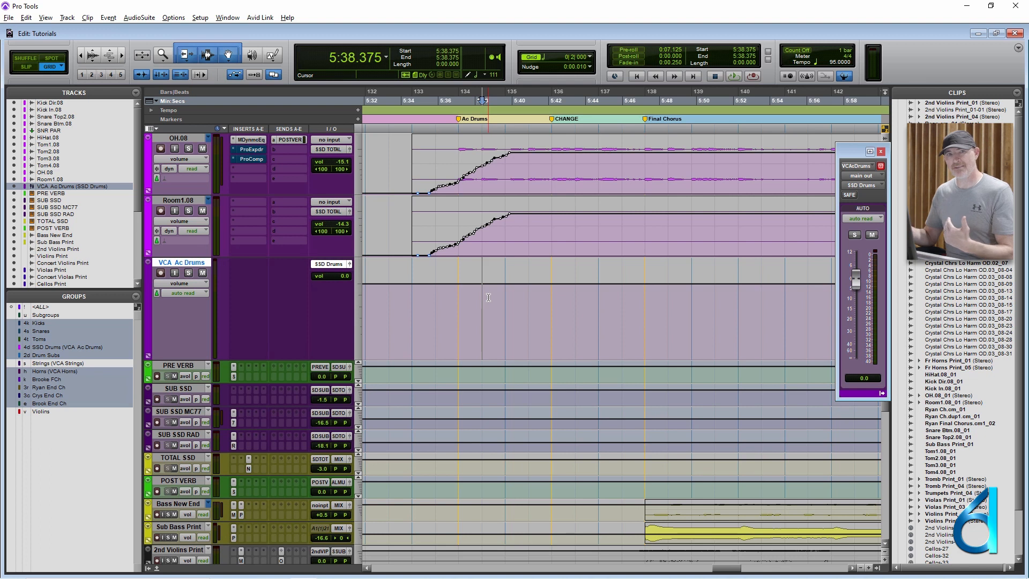
- In the Mix window, select the SUB Horns track and examine its automation mode options, including trim
{"action": "key", "text": "ctrl+equal"}
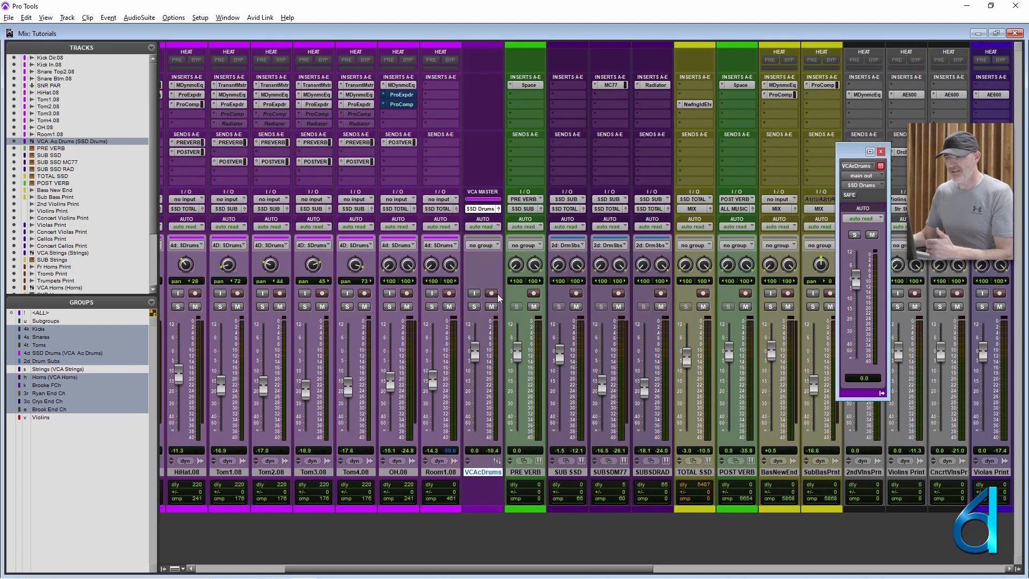
{"action": "scroll", "coordinate": [429, 368], "scroll_direction": "right", "scroll_amount": 10}
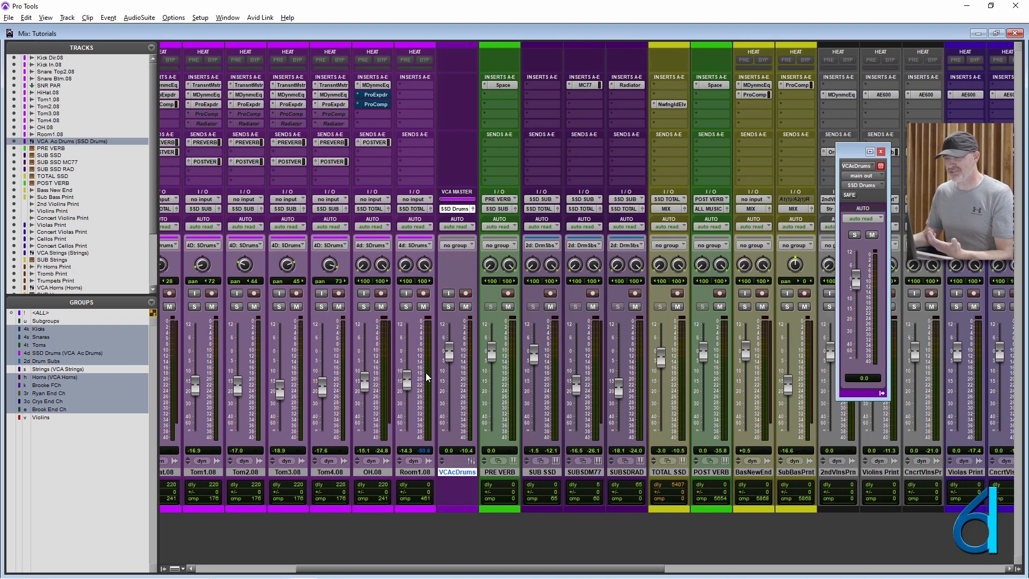
{"action": "scroll", "coordinate": [427, 392], "scroll_direction": "right", "scroll_amount": 12}
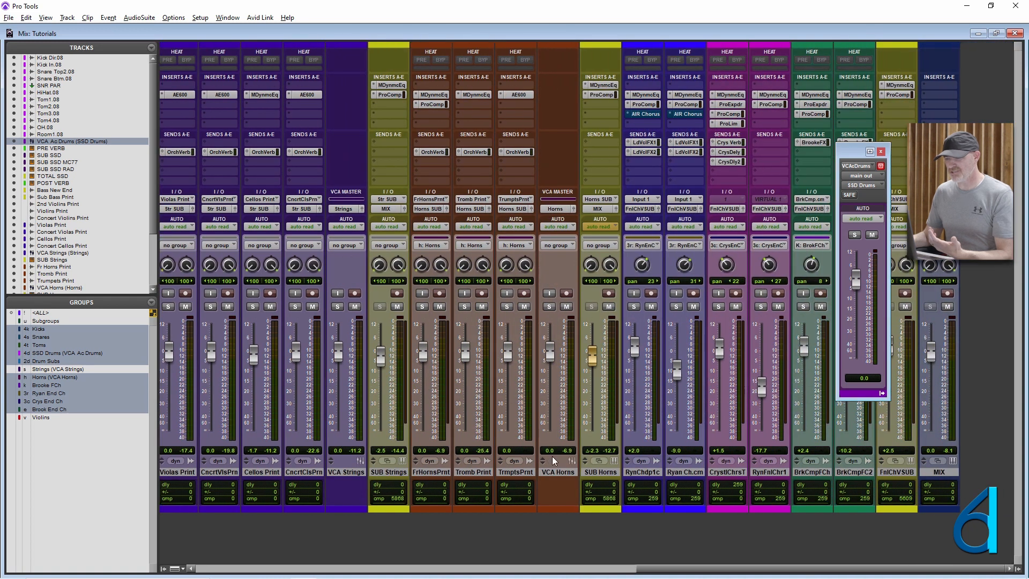
{"action": "left_click", "coordinate": [602, 473]}
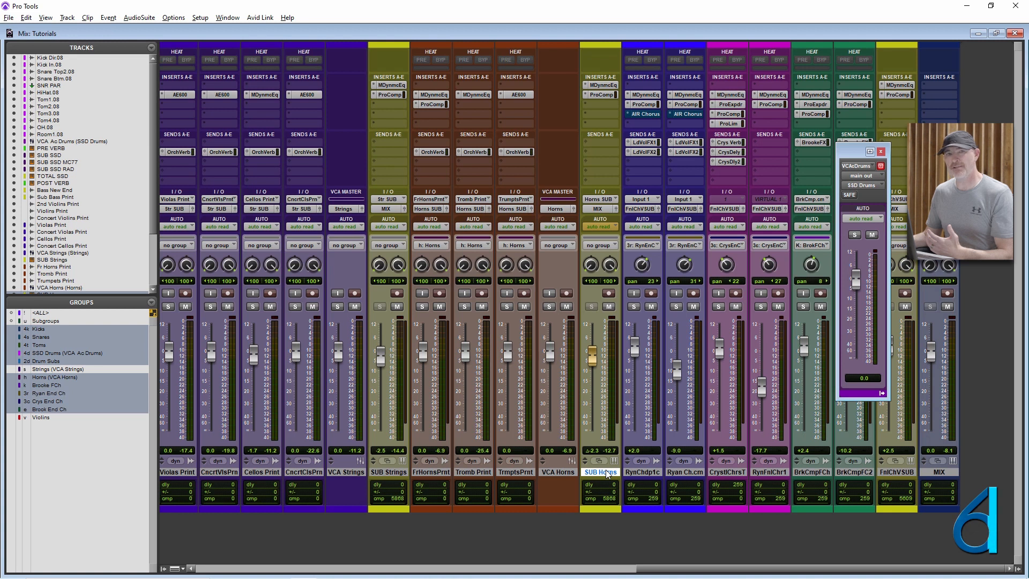
{"action": "left_click", "coordinate": [604, 229]}
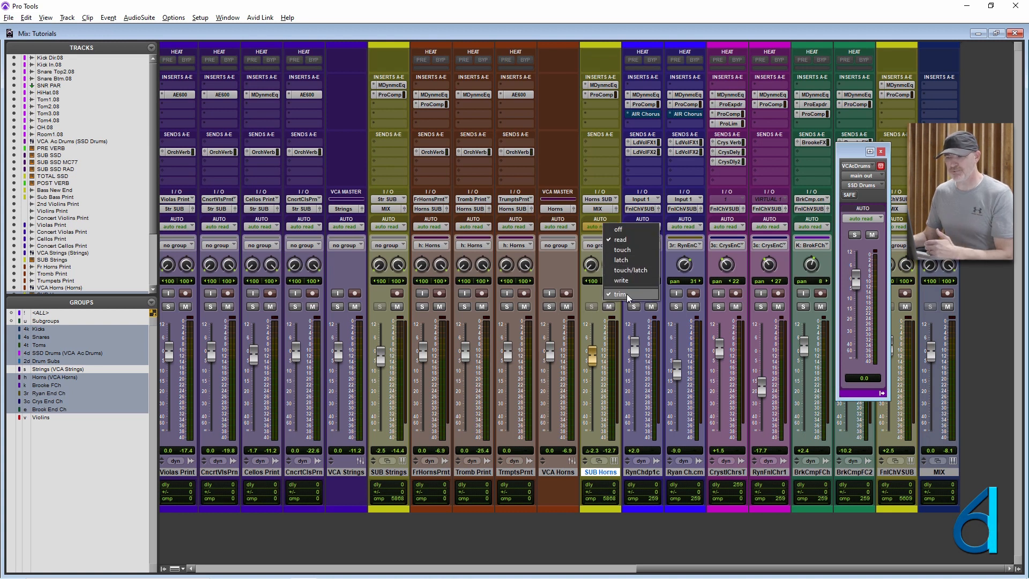
{"action": "left_click", "coordinate": [570, 270]}
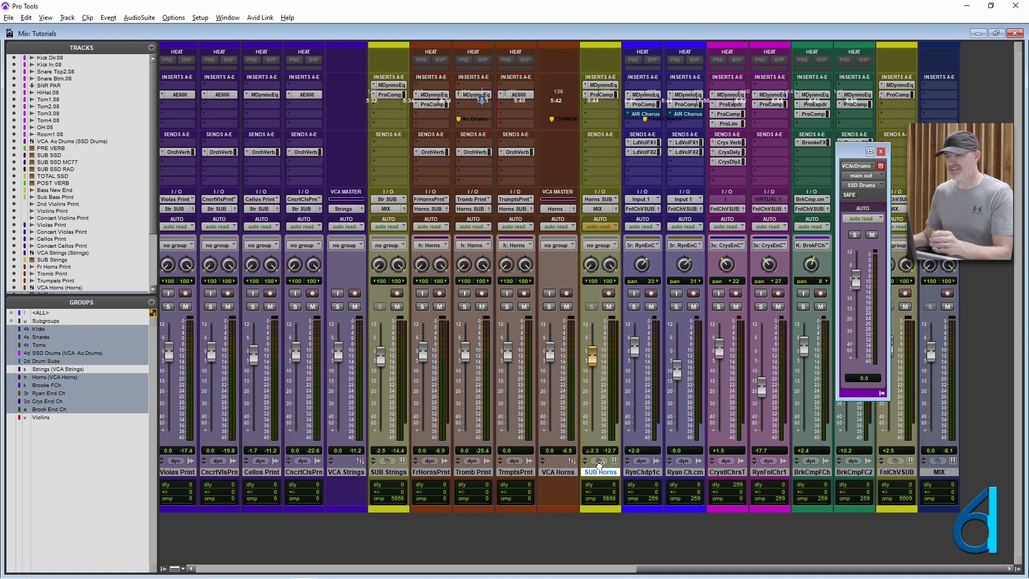
- In the Edit window, enlarge the SUB Horns track and examine its volume and trim curves from 4:50.526, leaving the cursor at 5:43.428
{"action": "key", "text": "ctrl+equal"}
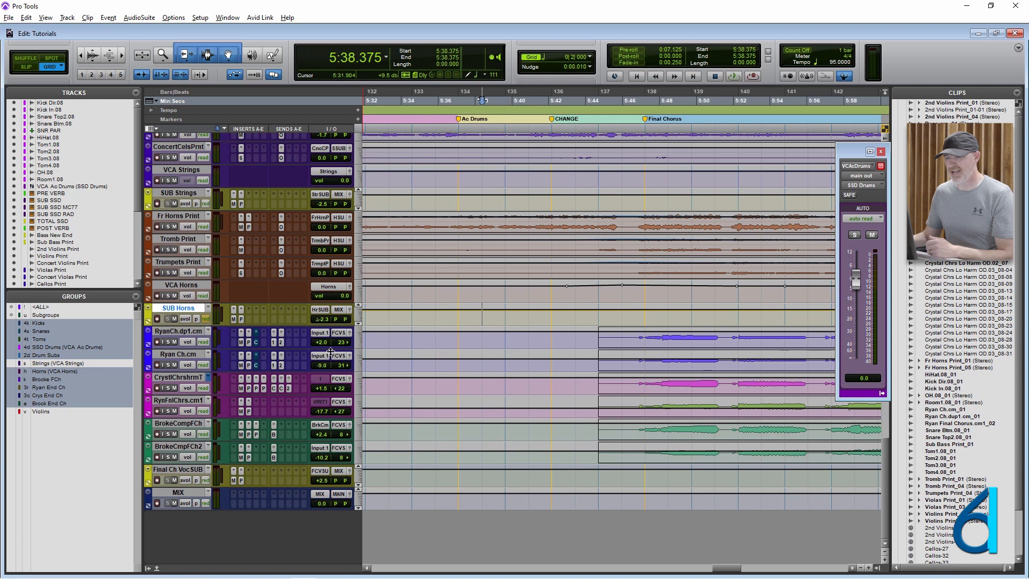
{"action": "left_click_drag", "start_coordinate": [335, 324], "coordinate": [336, 451]}
{"action": "left_click", "coordinate": [620, 405]}
{"action": "key", "text": "r"}
{"action": "key", "text": "r"}
{"action": "key", "text": "r"}
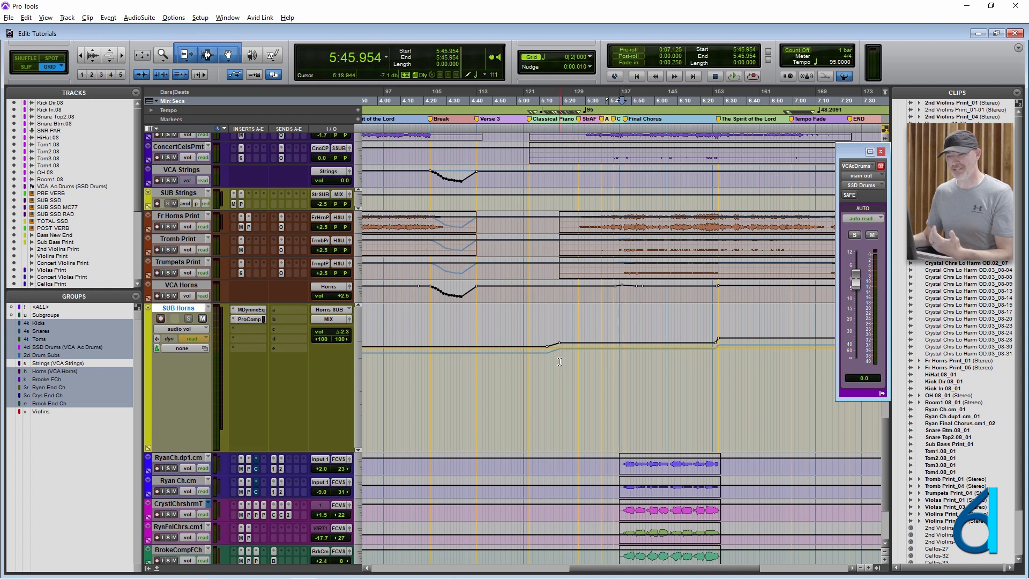
{"action": "left_click_drag", "start_coordinate": [494, 360], "coordinate": [751, 365]}
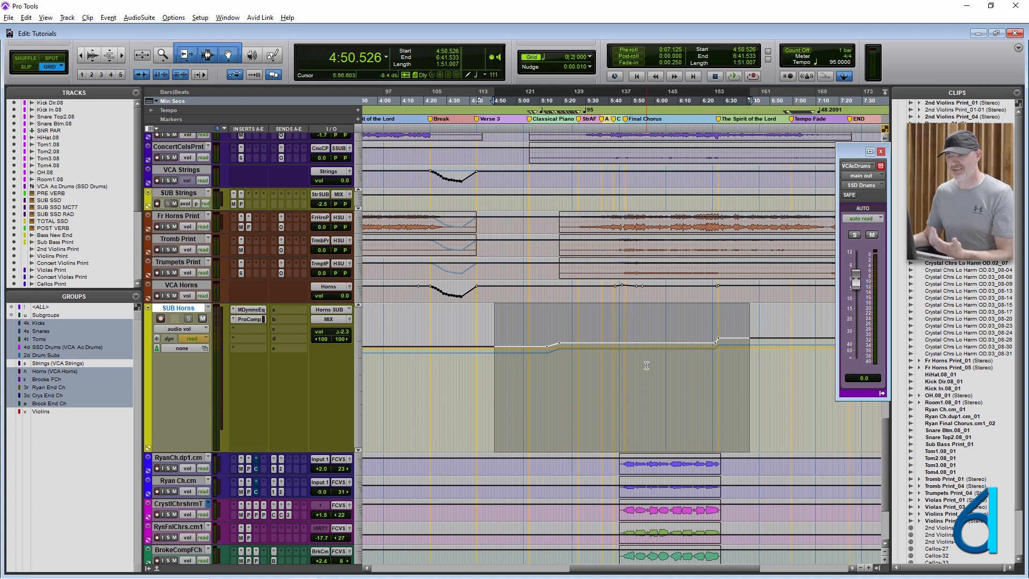
{"action": "left_click", "coordinate": [617, 364]}
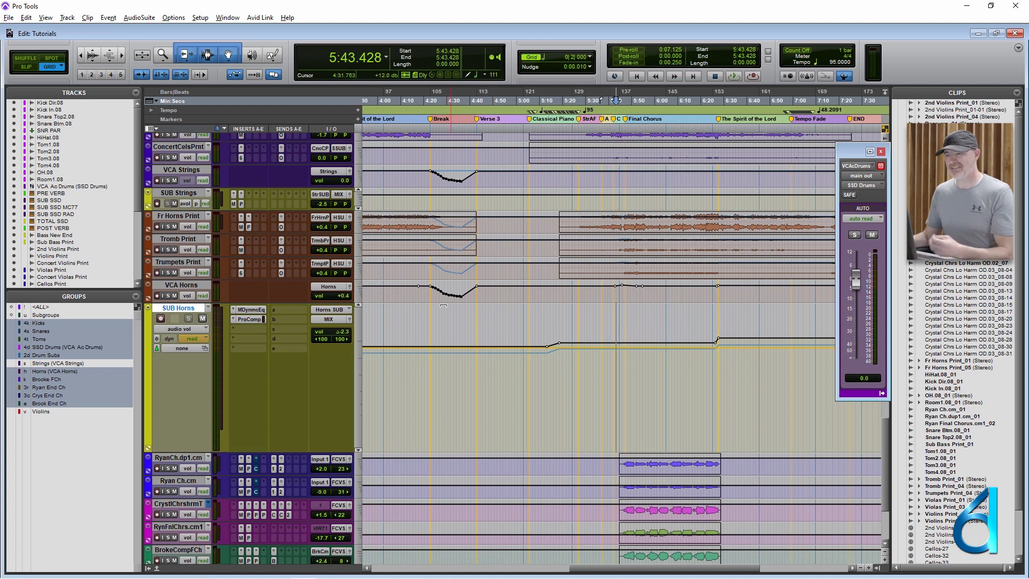
- Enlarge the VCA Horns track and inspect its volume automation from 4:06.315, leaving the cursor at 5:17.408
{"action": "left_click_drag", "start_coordinate": [333, 303], "coordinate": [333, 377]}
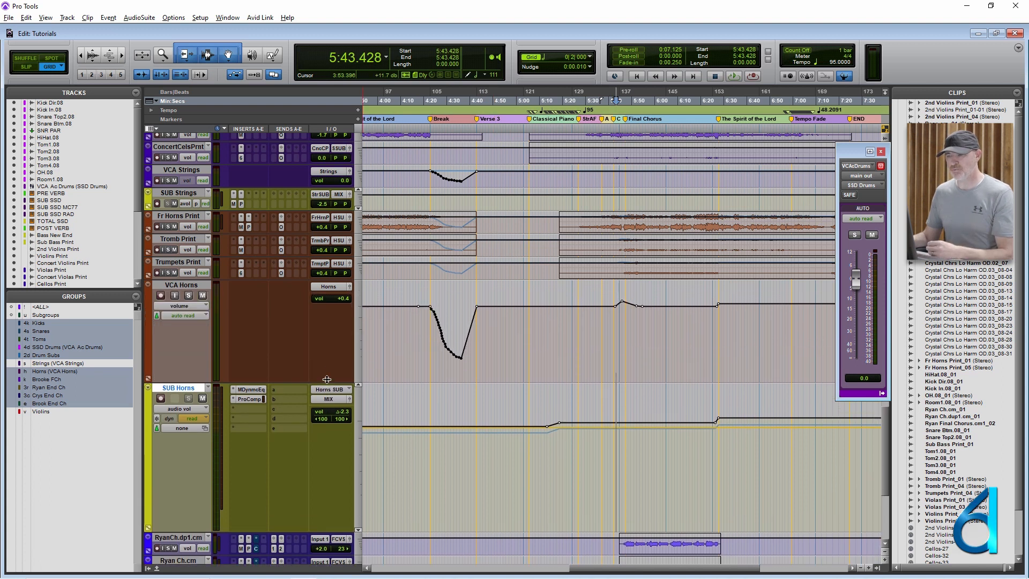
{"action": "left_click_drag", "start_coordinate": [393, 324], "coordinate": [802, 323]}
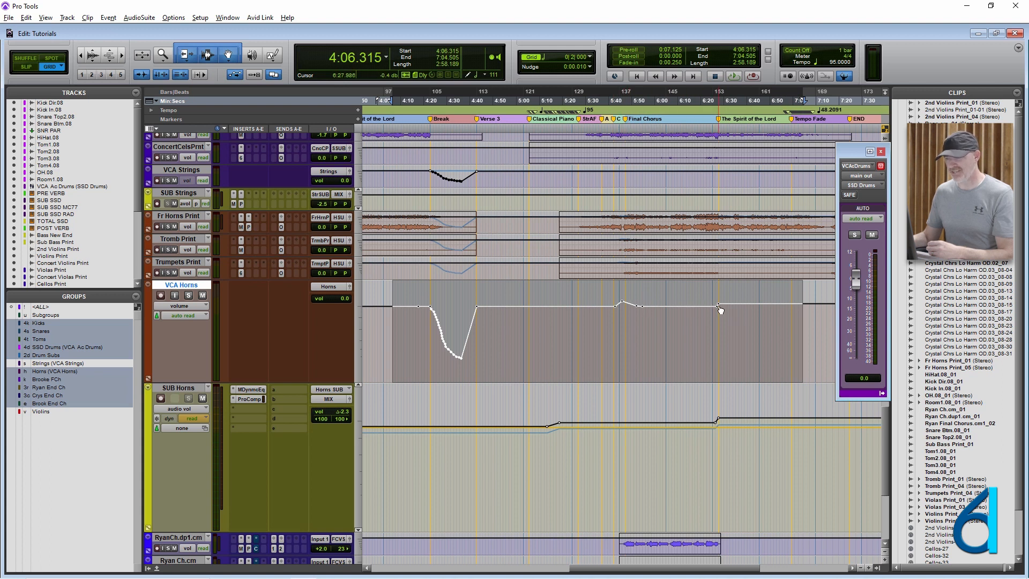
{"action": "left_click", "coordinate": [558, 316]}
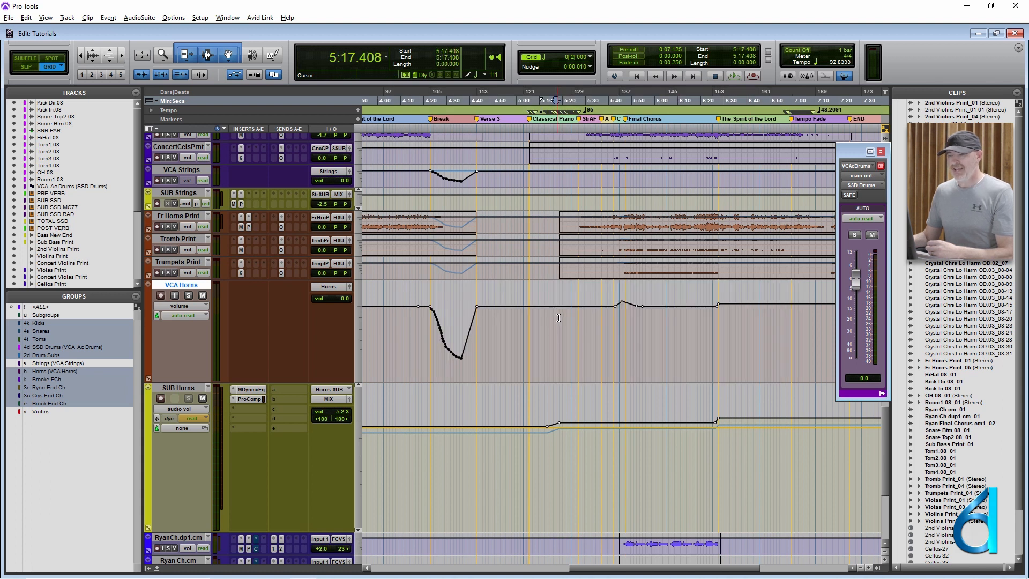
- Check the compressor inserted on SUB Horns, close it and place the cursor at 5:21.654 on VCA Horns
{"action": "left_click", "coordinate": [246, 401]}
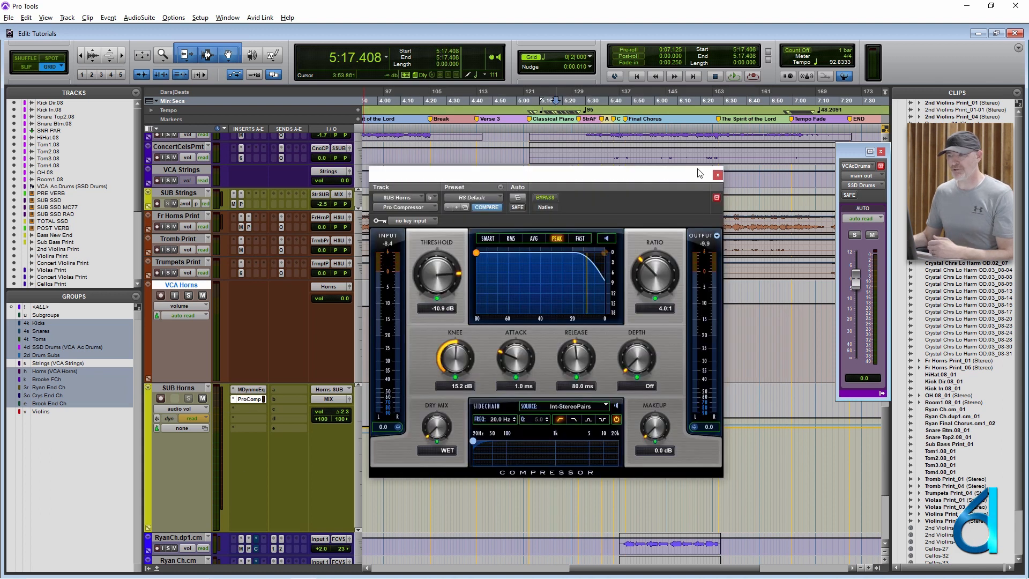
{"action": "left_click", "coordinate": [717, 176]}
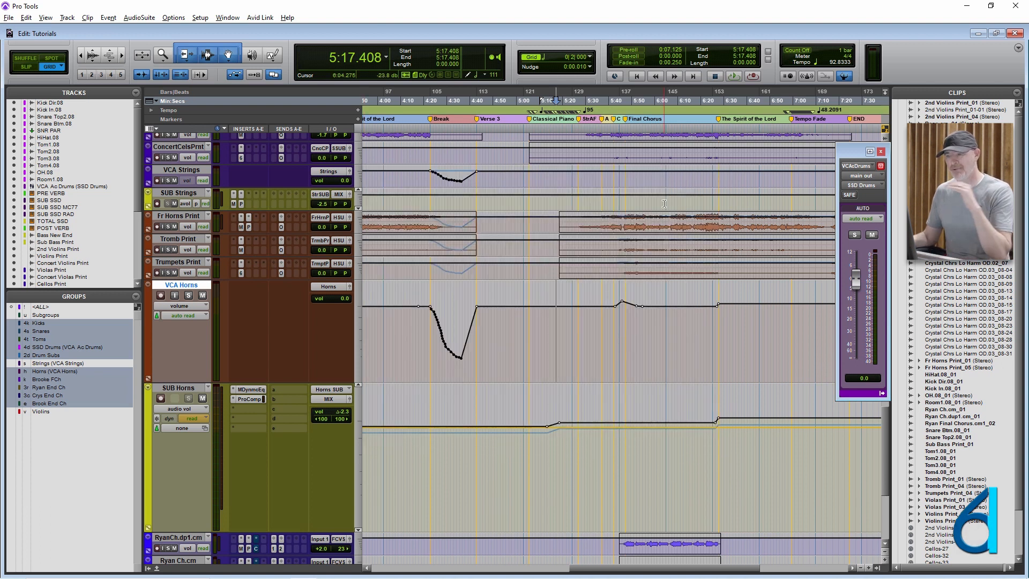
{"action": "left_click", "coordinate": [561, 325]}
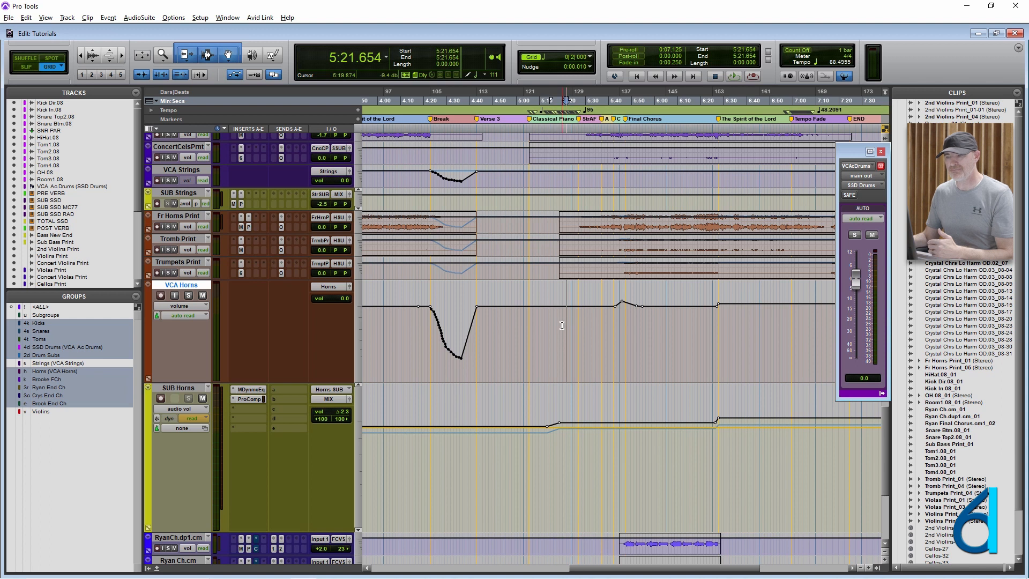
- Select the VCA Horns volume automation from 4:55.578 across the Final Chorus and review the SUB Horns compressor's threshold curve
{"action": "scroll", "coordinate": [562, 325], "scroll_direction": "down", "scroll_amount": 2}
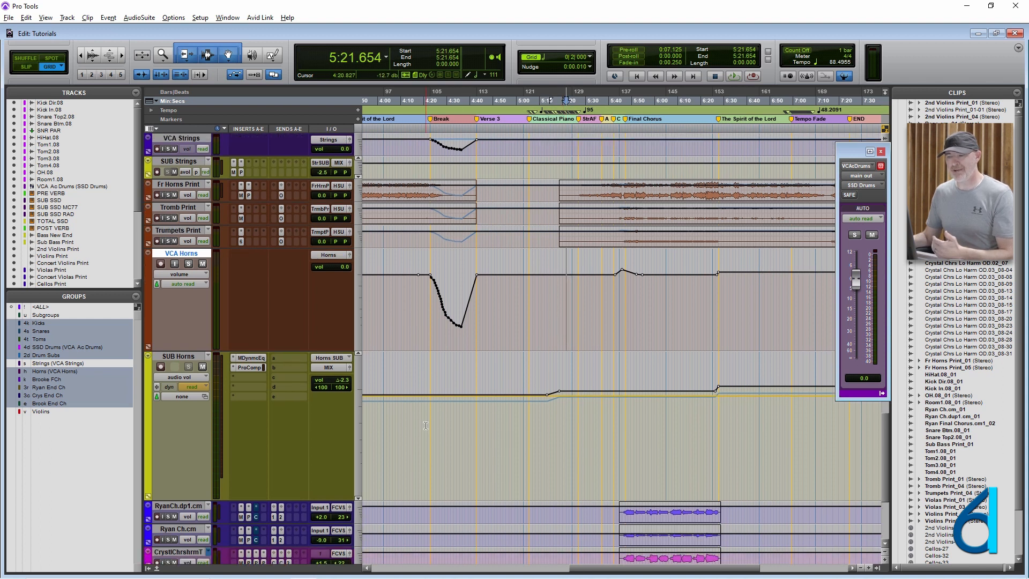
{"action": "left_click_drag", "start_coordinate": [506, 297], "coordinate": [761, 298]}
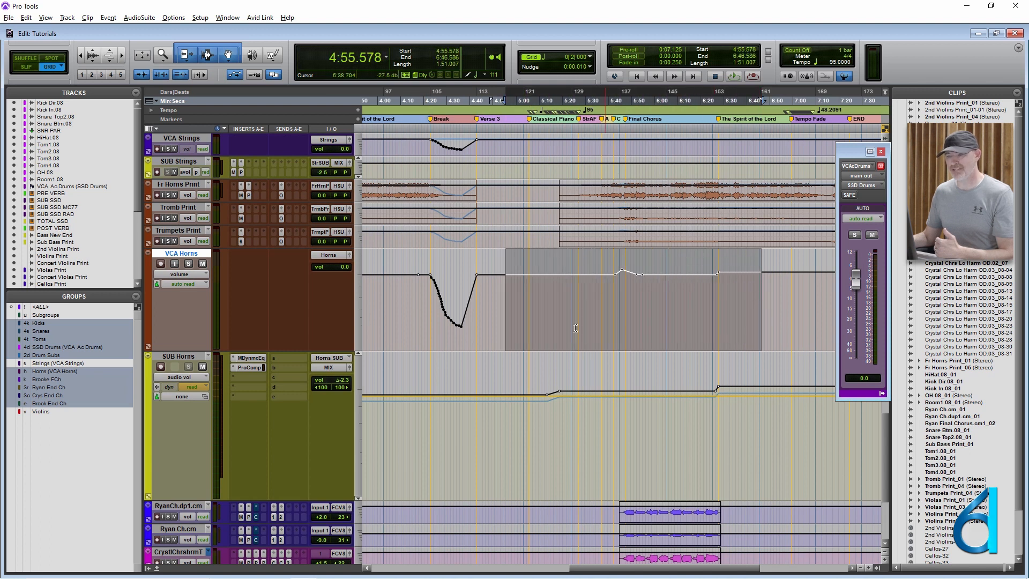
{"action": "left_click", "coordinate": [244, 367]}
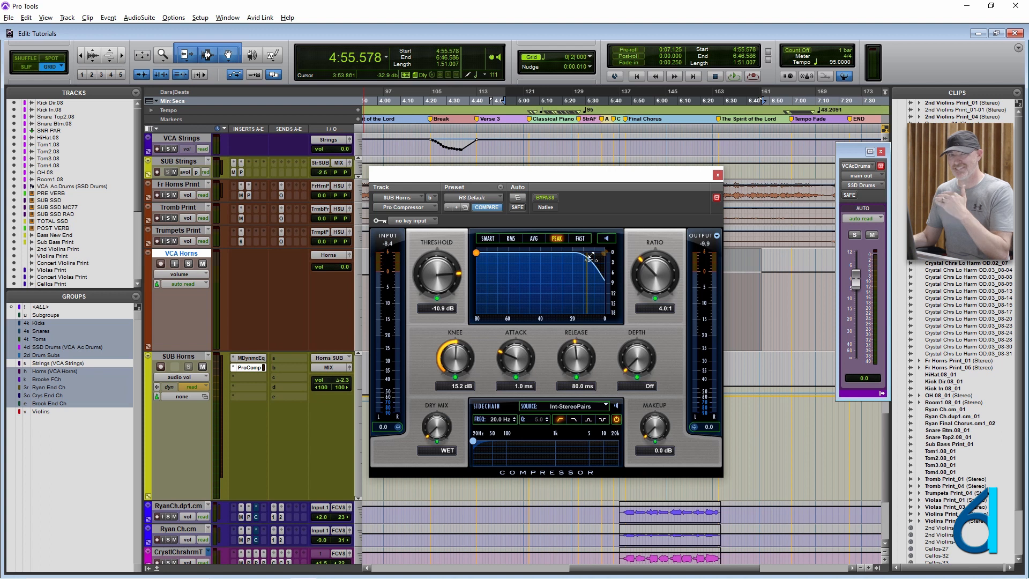
{"action": "left_click", "coordinate": [717, 175]}
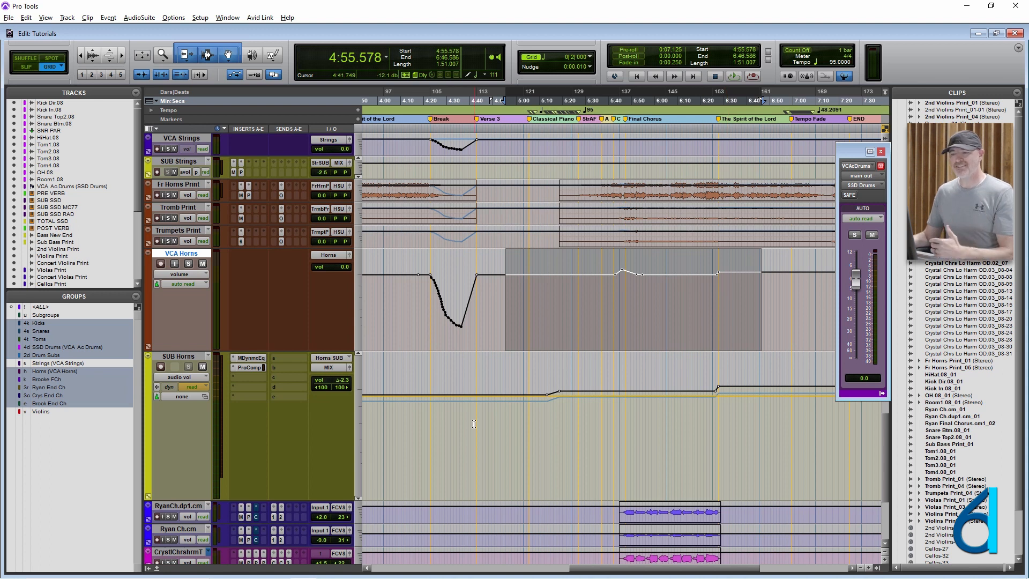
- Select the SUB Horns automation from 4:39.157 to 6:52.901 and check the track's automation mode options in its output window
{"action": "left_click_drag", "start_coordinate": [467, 426], "coordinate": [776, 422]}
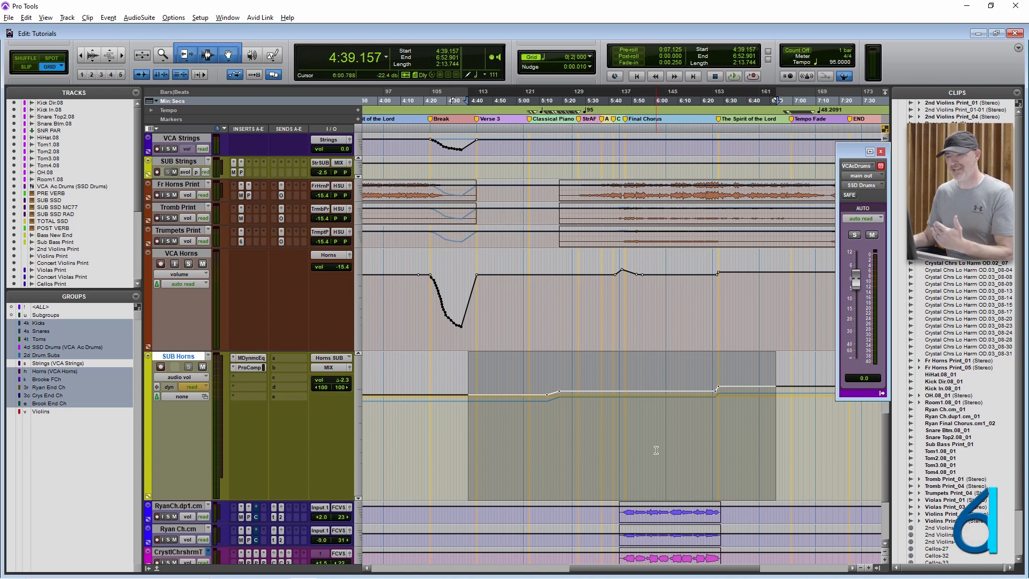
{"action": "left_click", "coordinate": [352, 369]}
{"action": "left_click", "coordinate": [868, 220]}
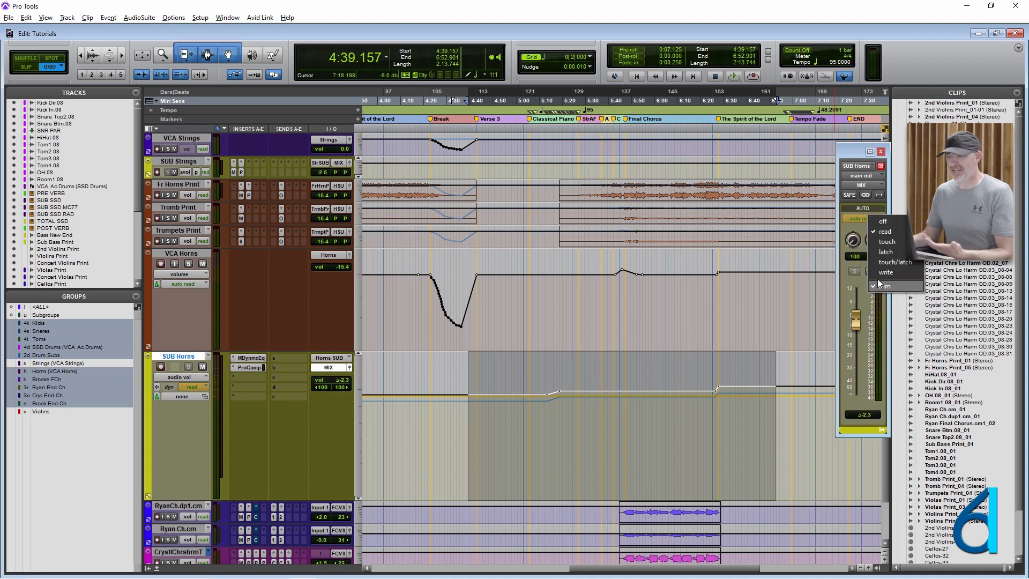
- Try the SUB Horns trim level at -1.7 dB, set it to -4.1 dB and close the output window
{"action": "left_click", "coordinate": [856, 317]}
{"action": "mouse_move", "coordinate": [856, 319]}
{"action": "left_mouse_down"}
{"action": "mouse_move", "coordinate": [857, 344]}
{"action": "mouse_move", "coordinate": [860, 323]}
{"action": "left_mouse_up"}
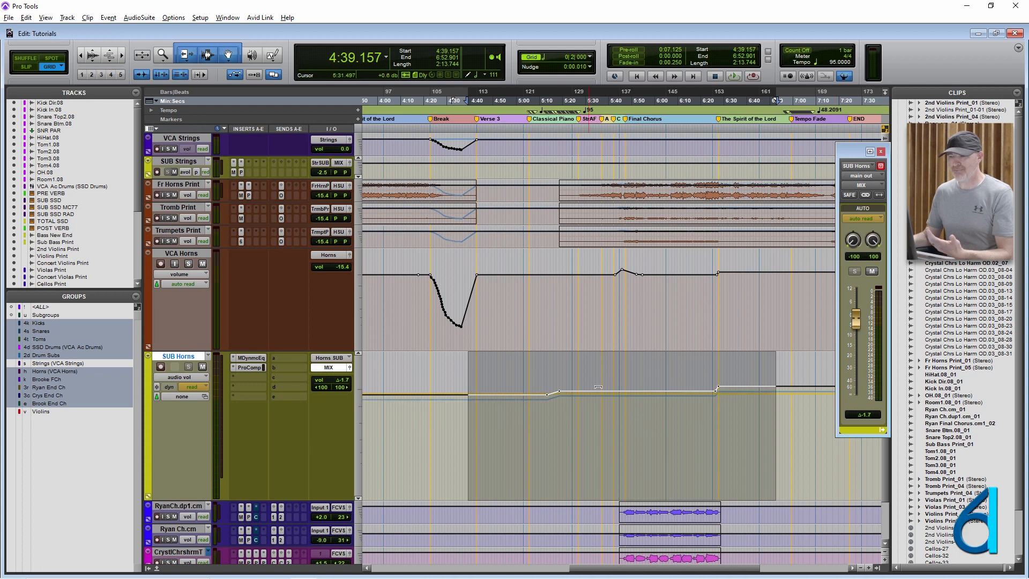
{"action": "left_click_drag", "start_coordinate": [855, 326], "coordinate": [855, 330]}
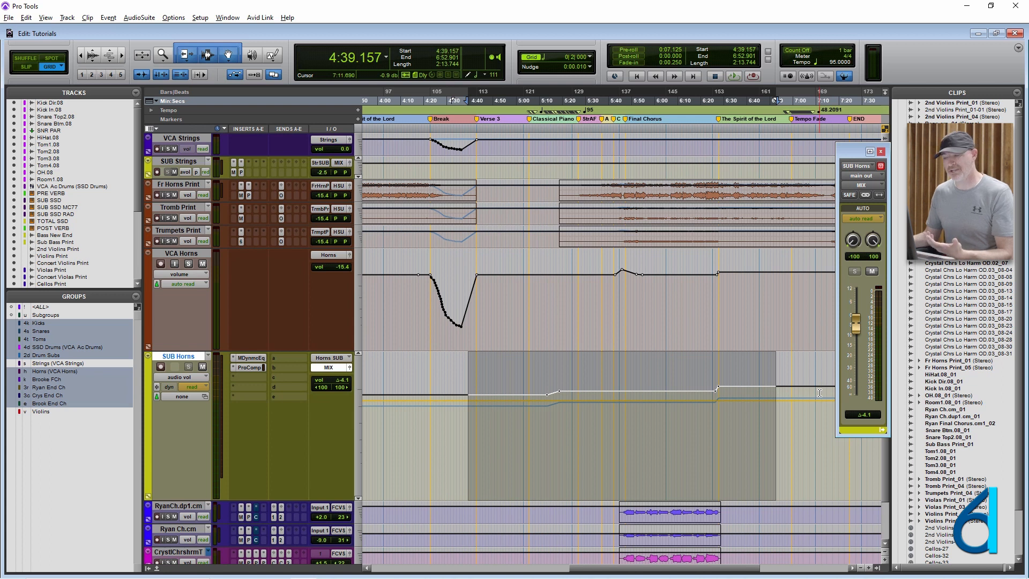
{"action": "left_click", "coordinate": [882, 153]}
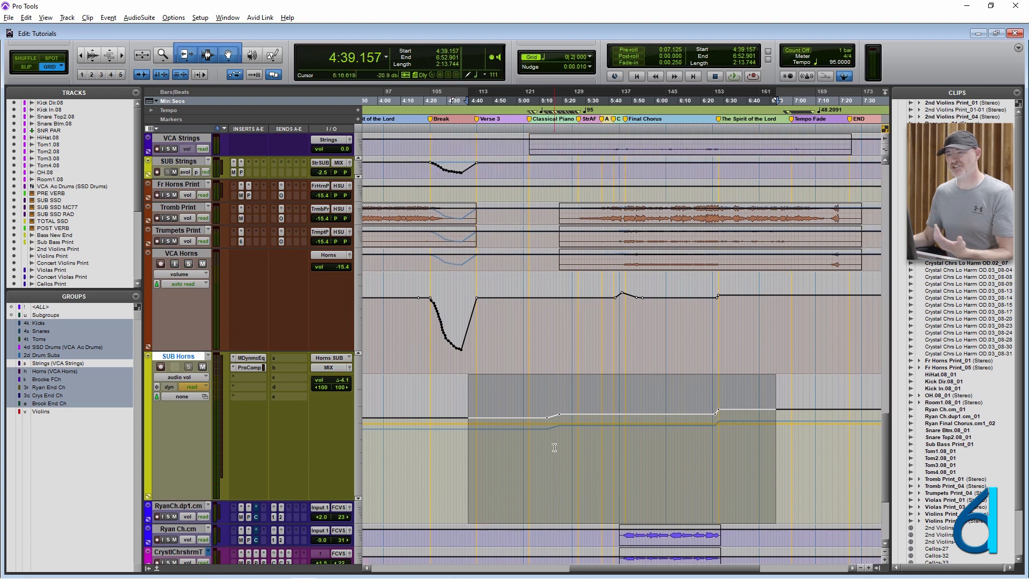
- Review the coalesced volume automation on the drum tracks and the VCA Ac Drums curve, ending at the bass tracks
{"action": "scroll", "coordinate": [554, 448], "scroll_direction": "up", "scroll_amount": 15}
{"action": "scroll", "coordinate": [554, 448], "scroll_direction": "up", "scroll_amount": 5}
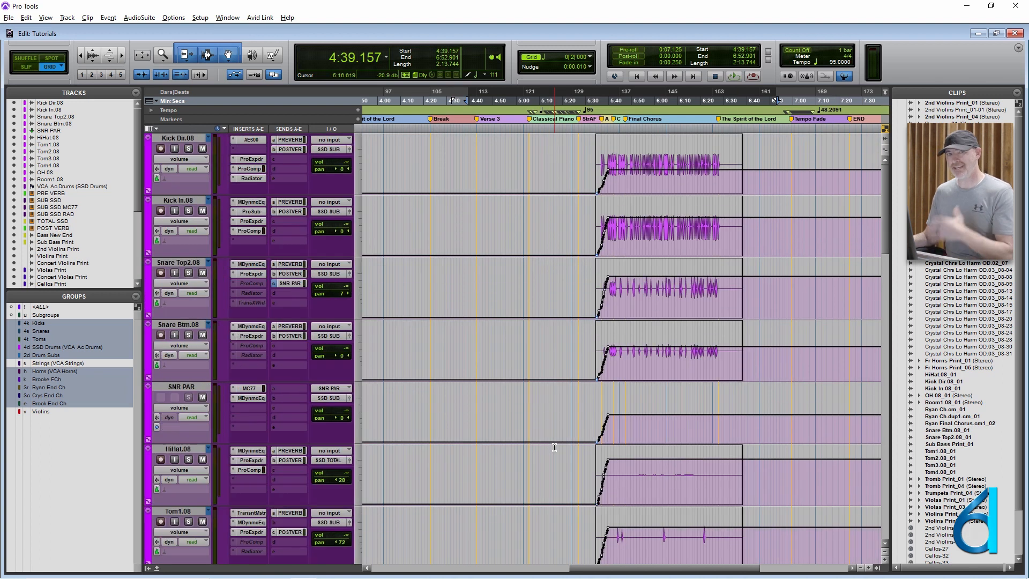
{"action": "scroll", "coordinate": [554, 448], "scroll_direction": "down", "scroll_amount": 6}
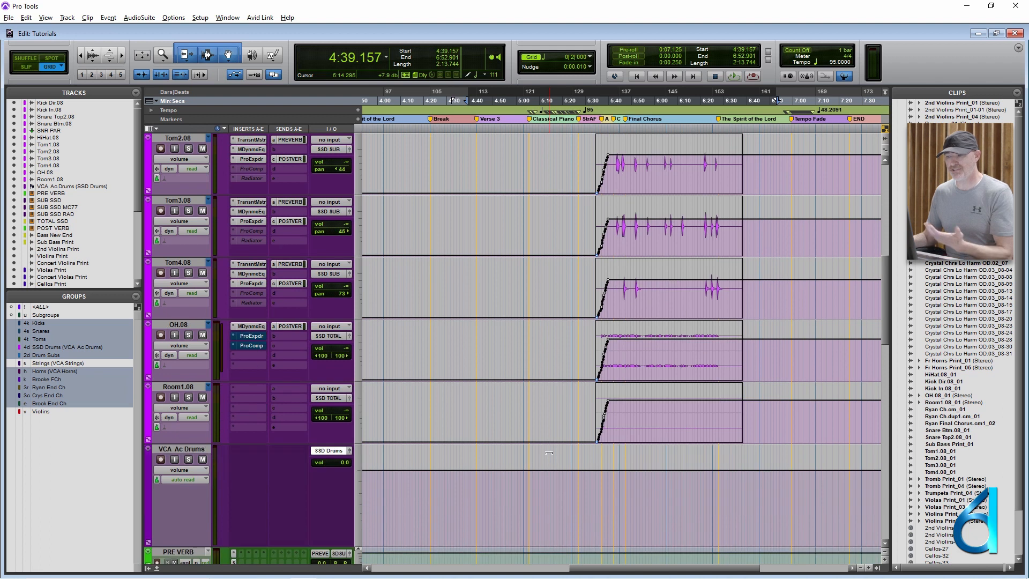
{"action": "left_click_drag", "start_coordinate": [670, 327], "coordinate": [665, 357]}
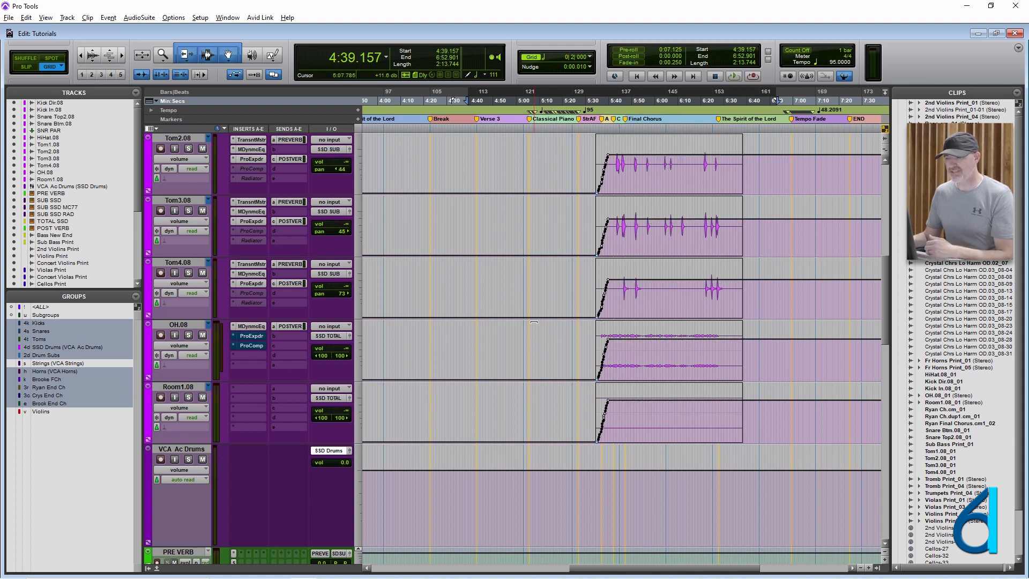
{"action": "scroll", "coordinate": [536, 339], "scroll_direction": "down", "scroll_amount": 10}
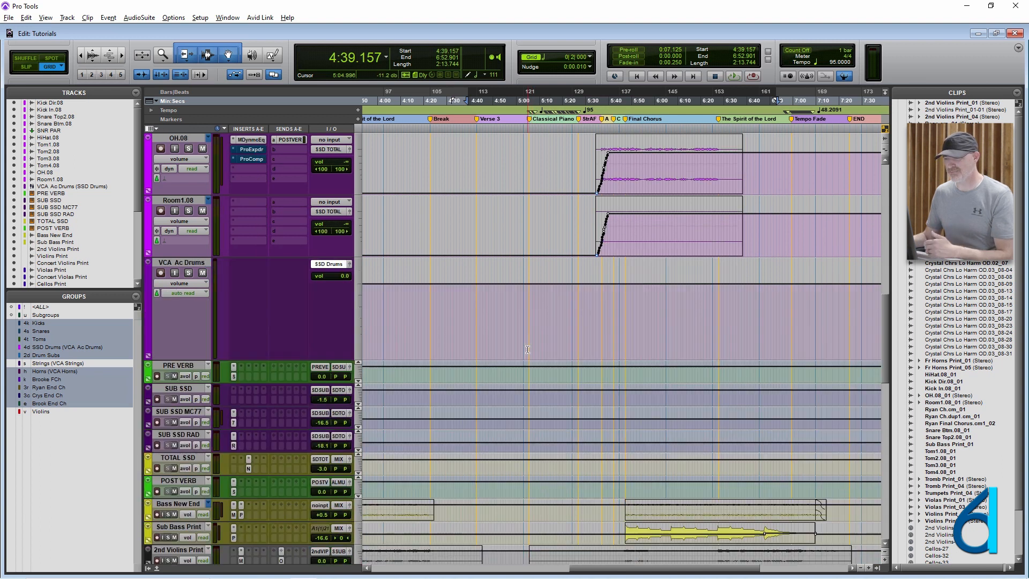
{"action": "scroll", "coordinate": [527, 350], "scroll_direction": "down", "scroll_amount": 1}
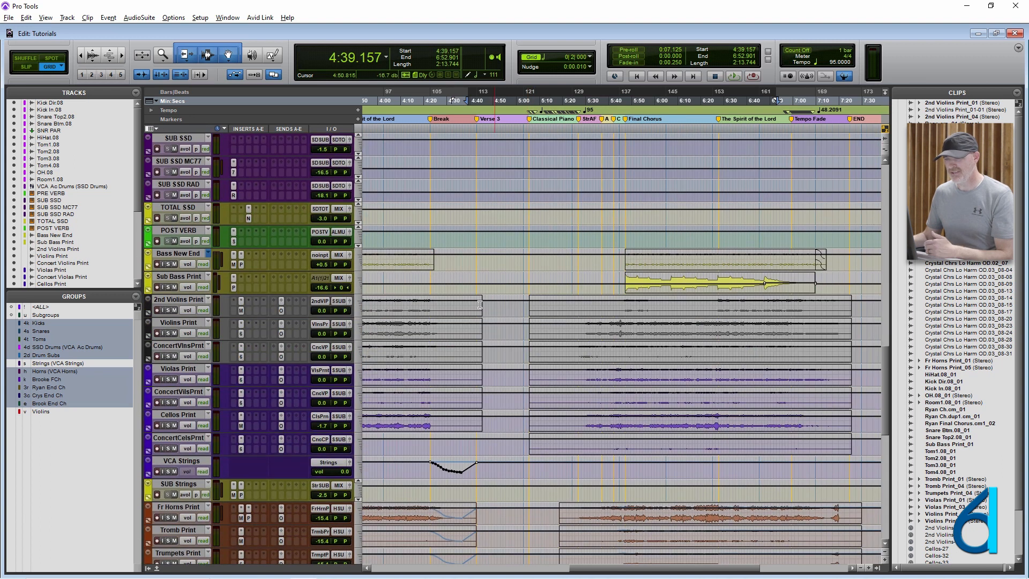
- Enlarge the Sub Bass Print track, switch the tracks to waveform view and select Sub Bass Print
{"action": "left_click_drag", "start_coordinate": [242, 296], "coordinate": [242, 324]}
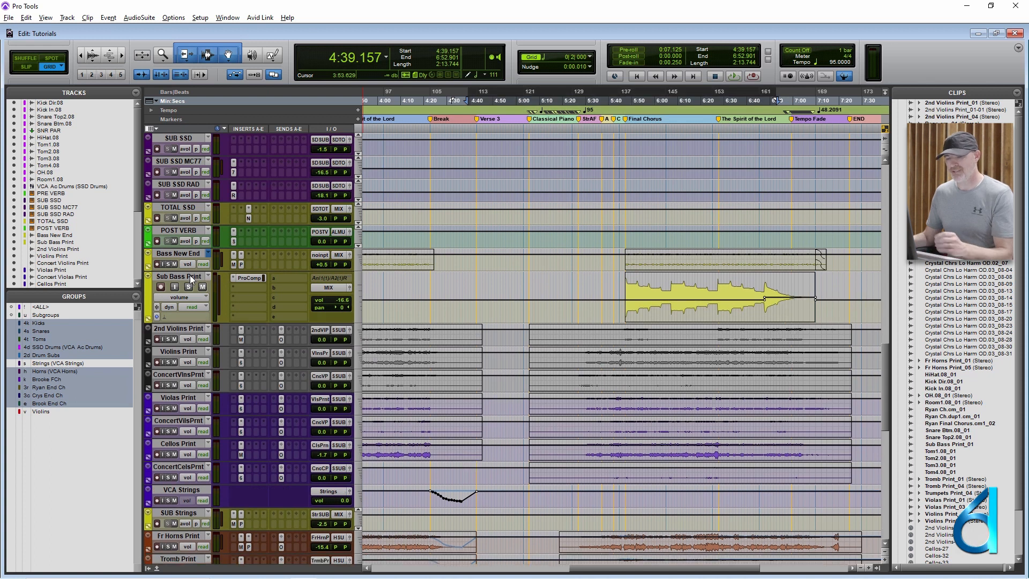
{"action": "key", "text": "ctrl+minus"}
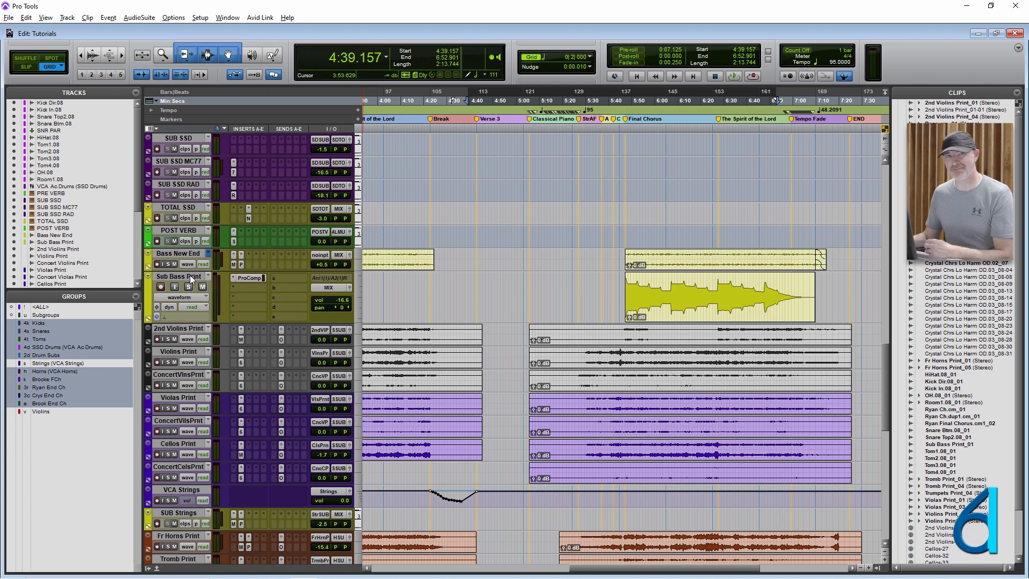
{"action": "left_click", "coordinate": [192, 278]}
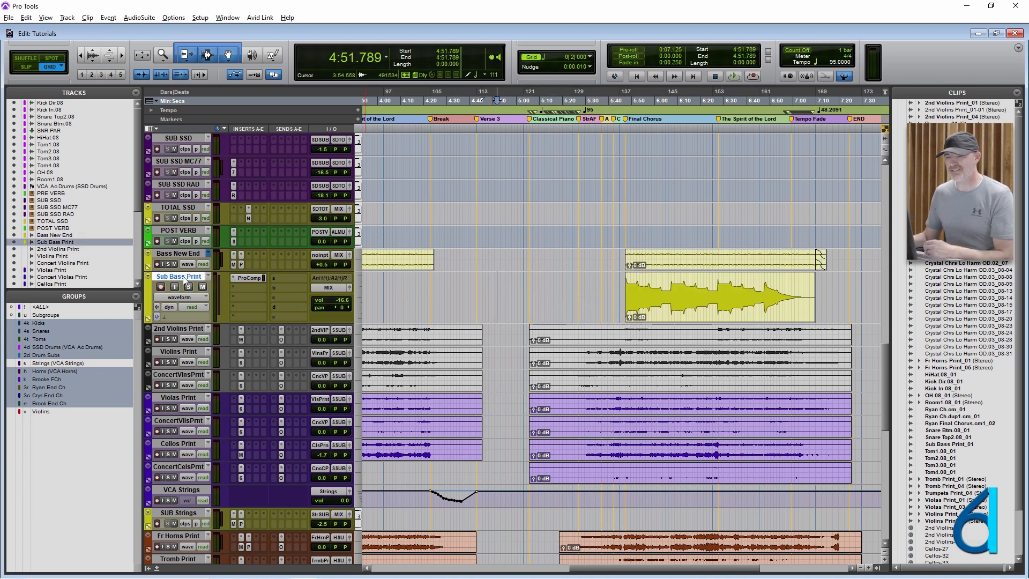
- Create a Mix/Edit group named Sub Bass Only for Sub Bass Print, with ID 2b, Follow Globals off and only main volume linked
{"action": "key", "text": "ctrl+g"}
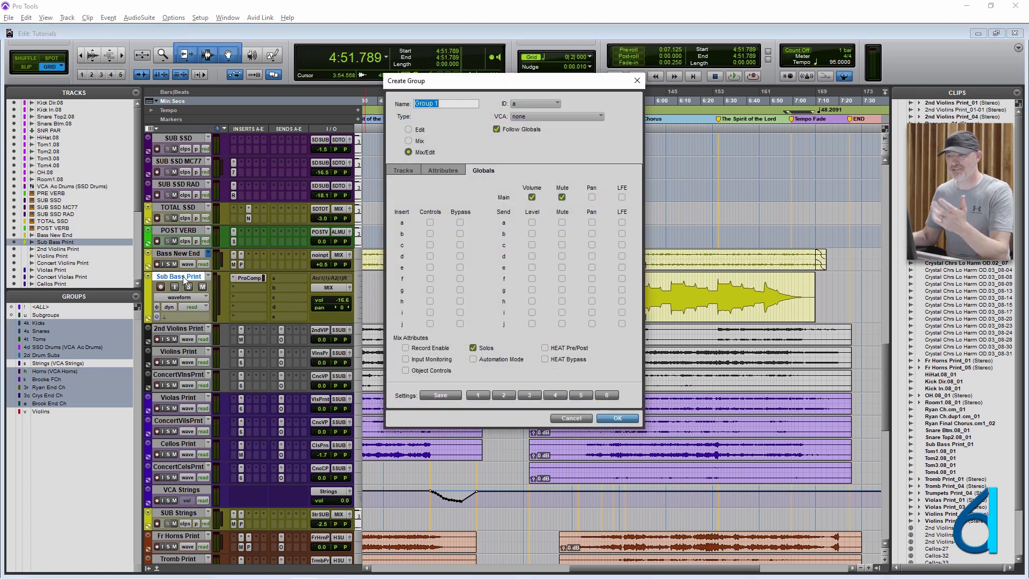
{"action": "type", "text": "Sub Bass"}
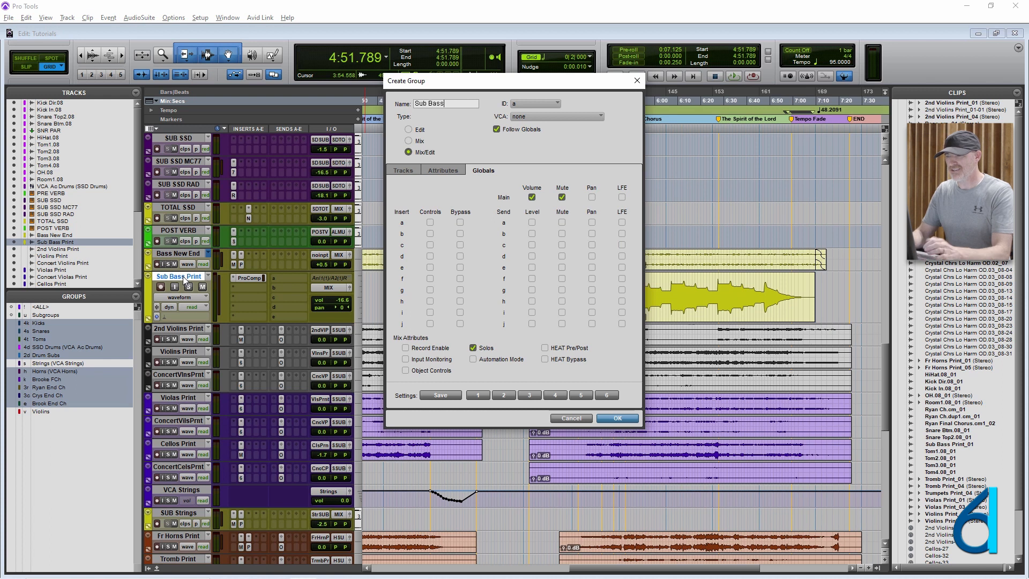
{"action": "type", "text": " Only"}
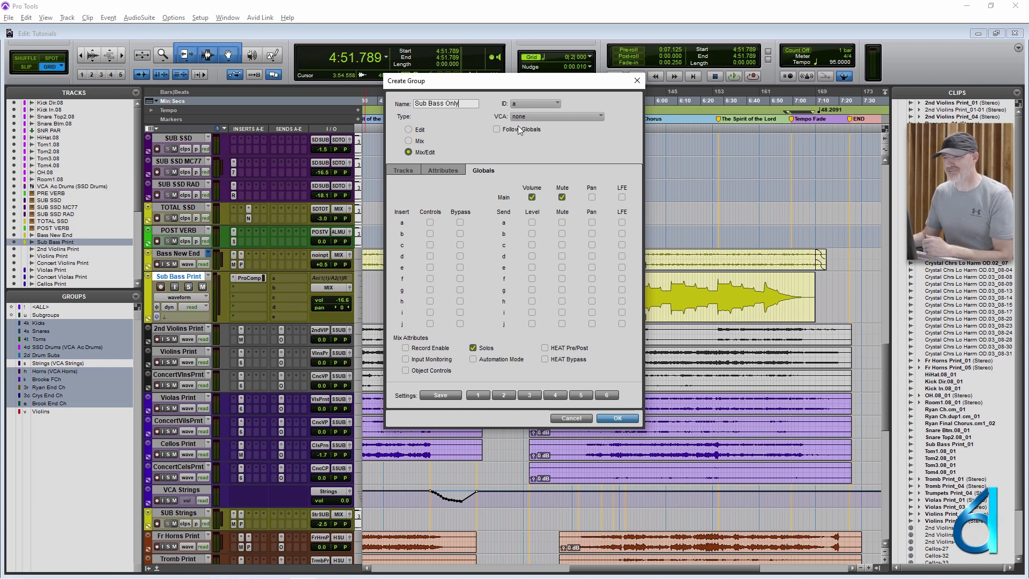
{"action": "left_click", "coordinate": [449, 170]}
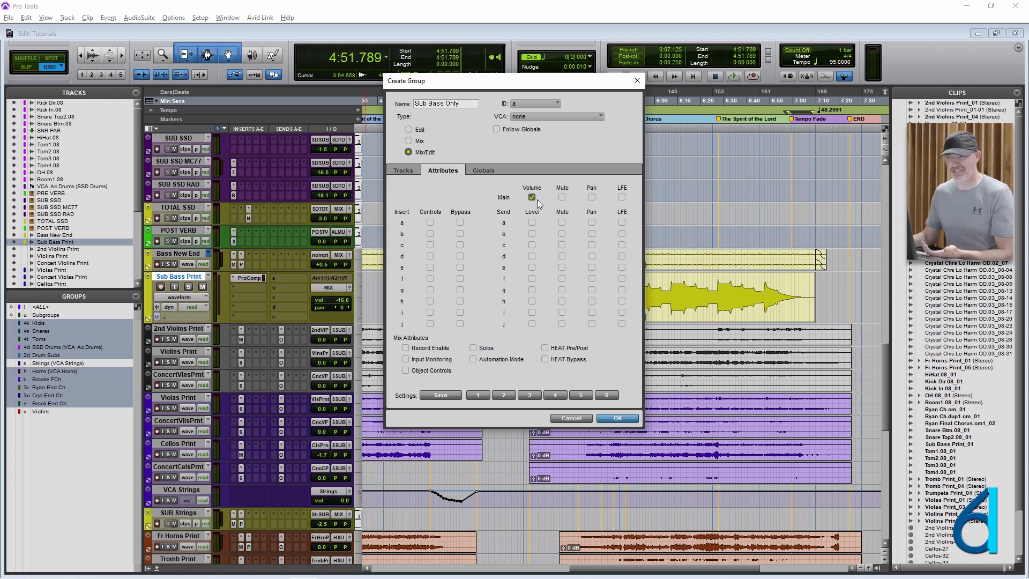
{"action": "left_click", "coordinate": [542, 103]}
{"action": "mouse_move", "coordinate": [556, 105]}
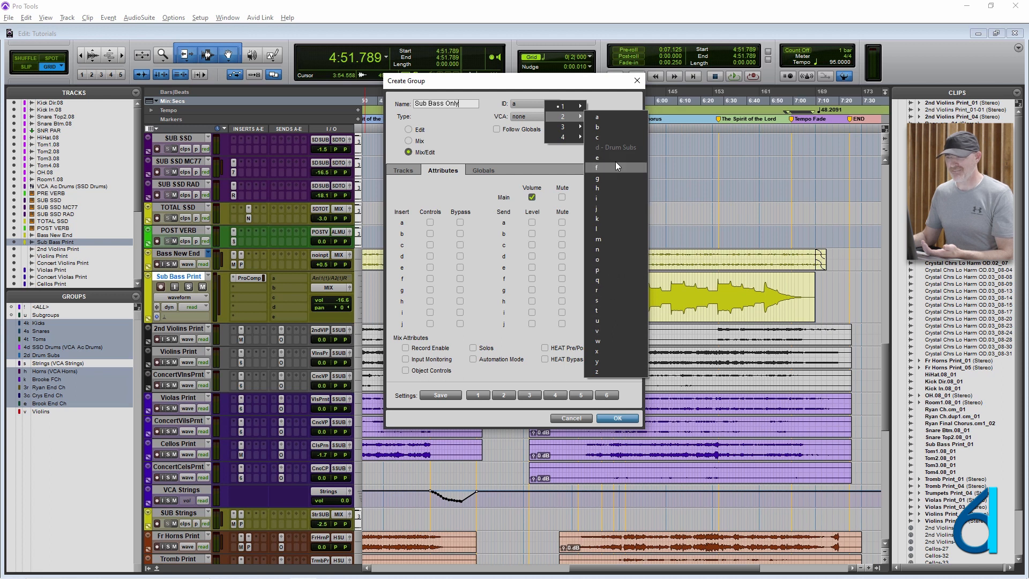
{"action": "left_click", "coordinate": [619, 127]}
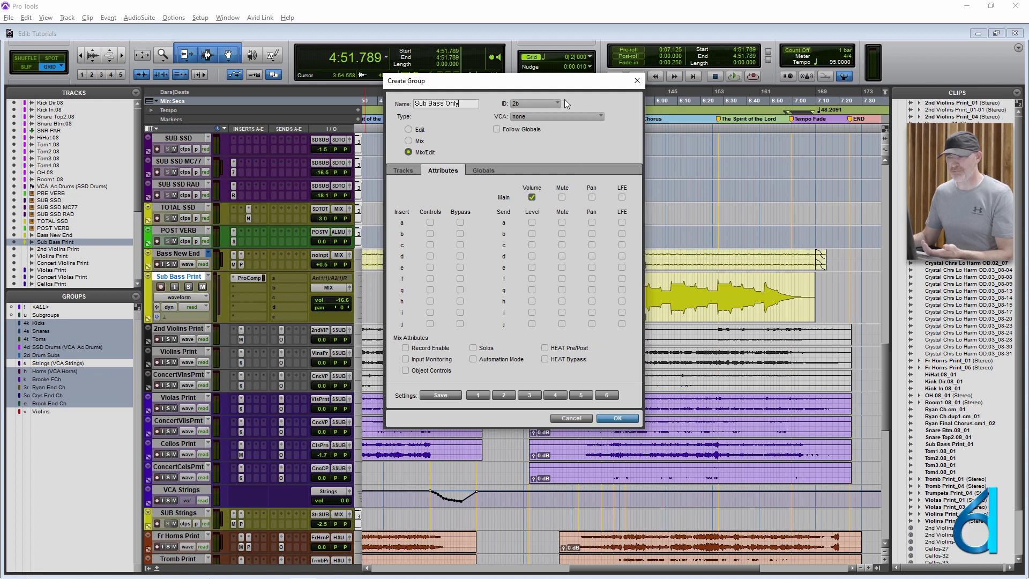
{"action": "left_click", "coordinate": [618, 418]}
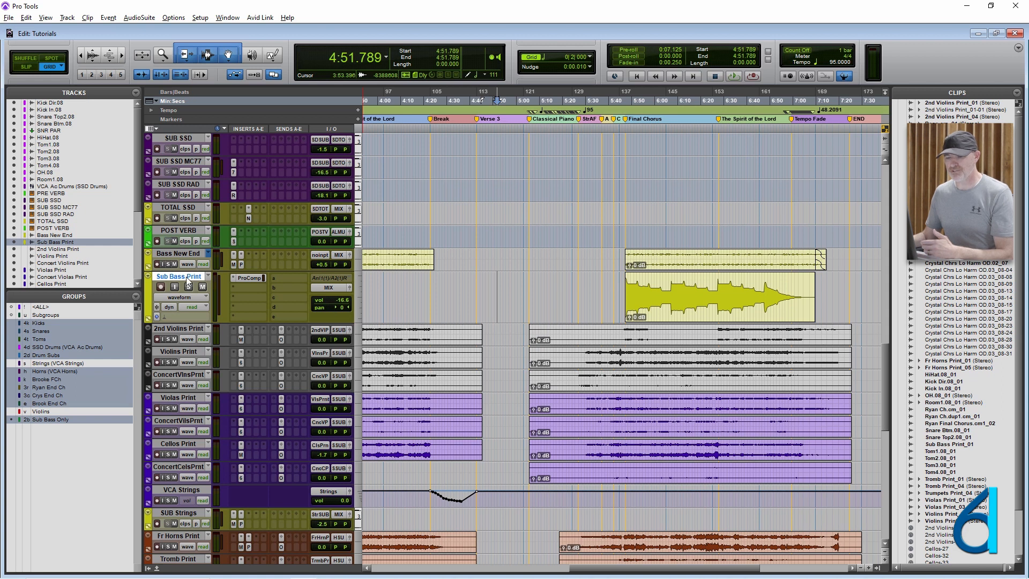
- Create a VCA Master track named Sub Bass VCA below Sub Bass Print and assign it to the Sub Bass Only group
{"action": "key", "text": "ctrl+shift+n"}
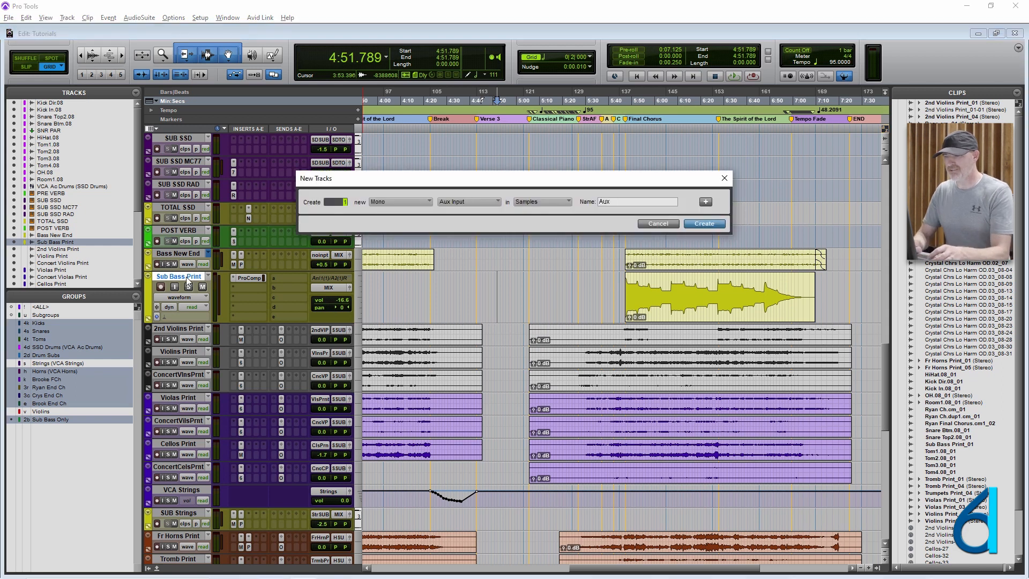
{"action": "key", "text": "ctrl+Down"}
{"action": "key", "text": "ctrl+Down"}
{"action": "key", "text": "Tab"}
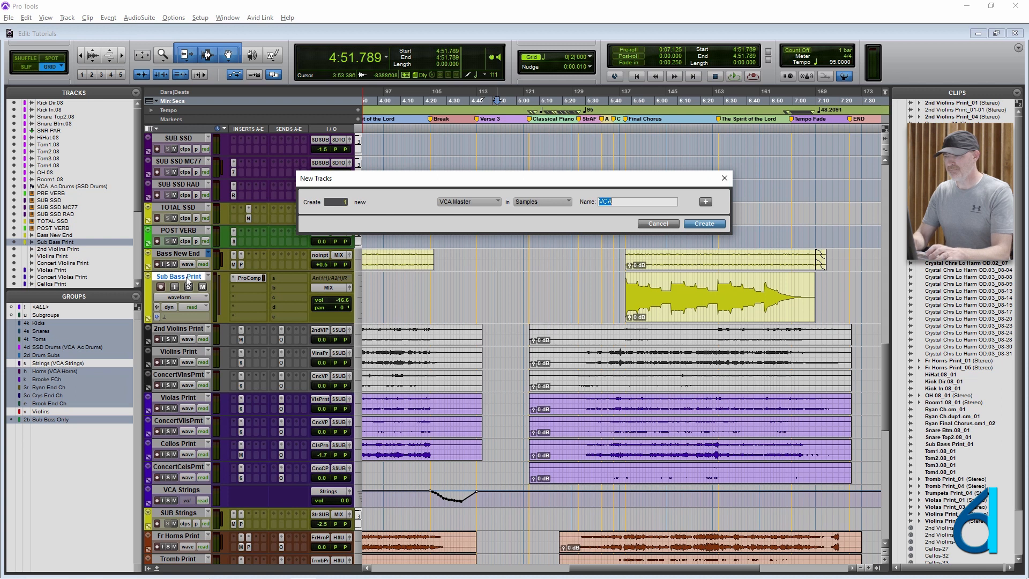
{"action": "type", "text": "Sub "}
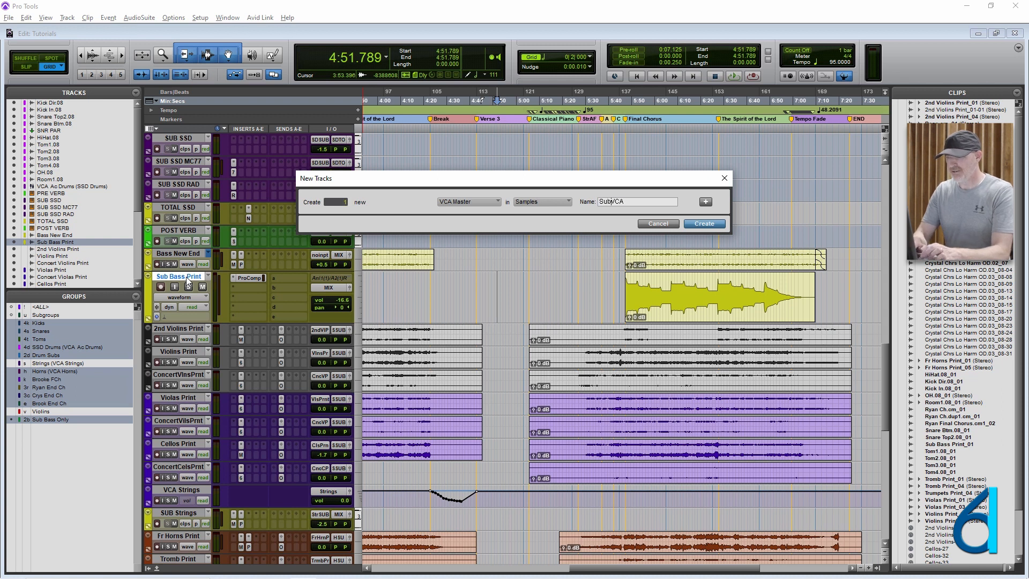
{"action": "type", "text": "Bass"}
{"action": "key", "text": "Return"}
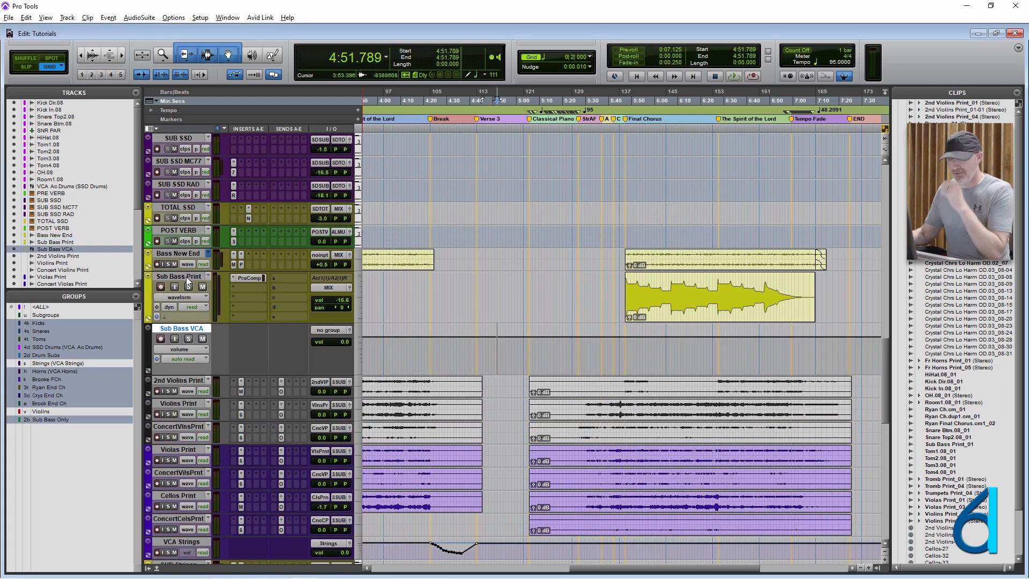
{"action": "left_click", "coordinate": [336, 332]}
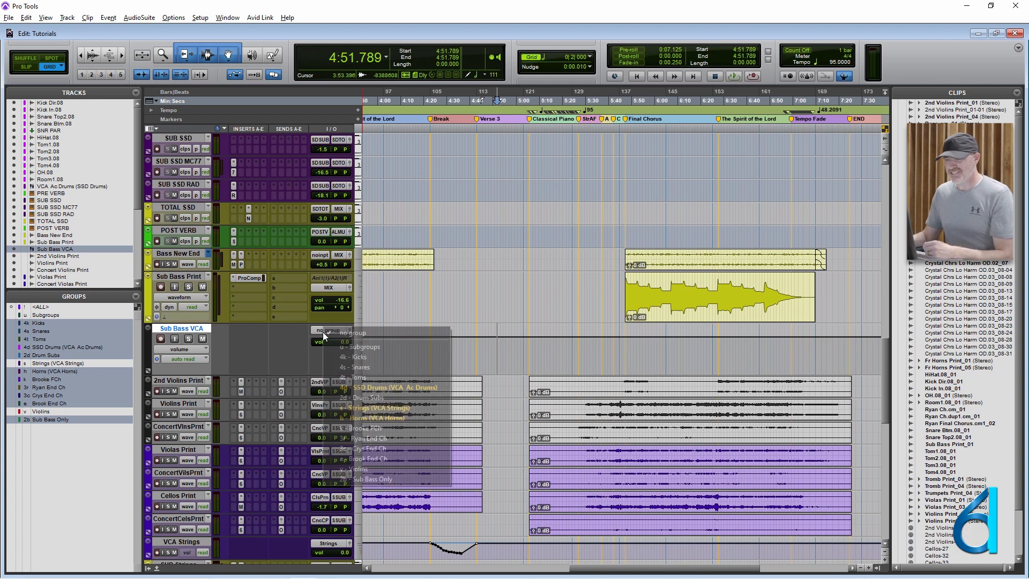
{"action": "left_click", "coordinate": [376, 478]}
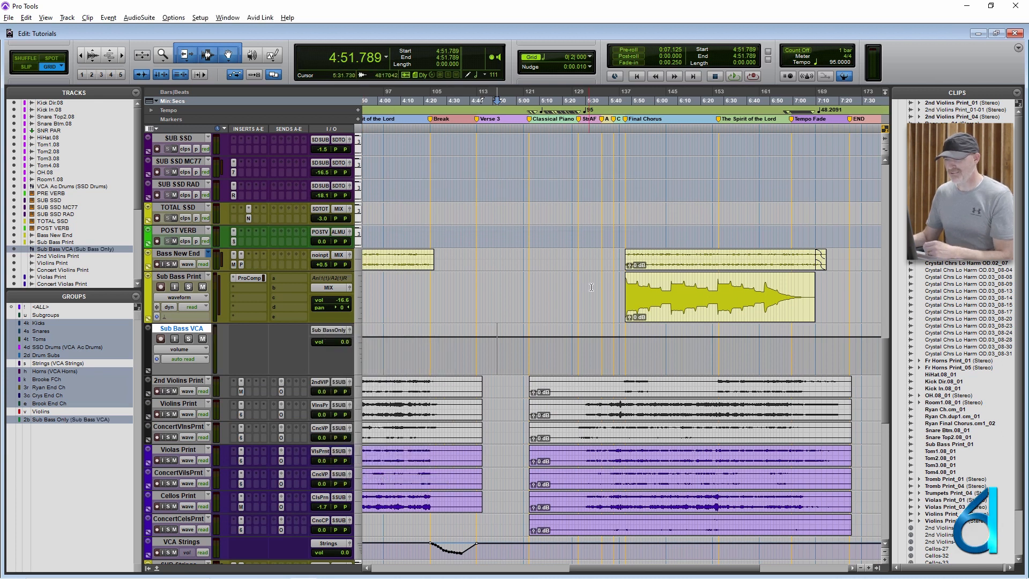
- Show the volume automation on Sub Bass Print and draw a dense zigzag curve across its Final Chorus clip
{"action": "left_click", "coordinate": [621, 292]}
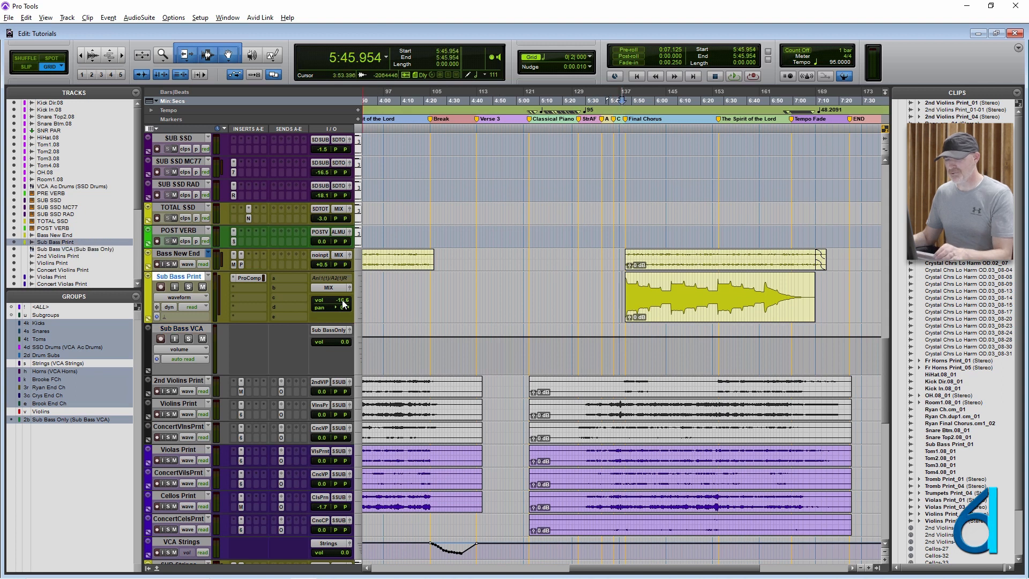
{"action": "key", "text": "ctrl+minus"}
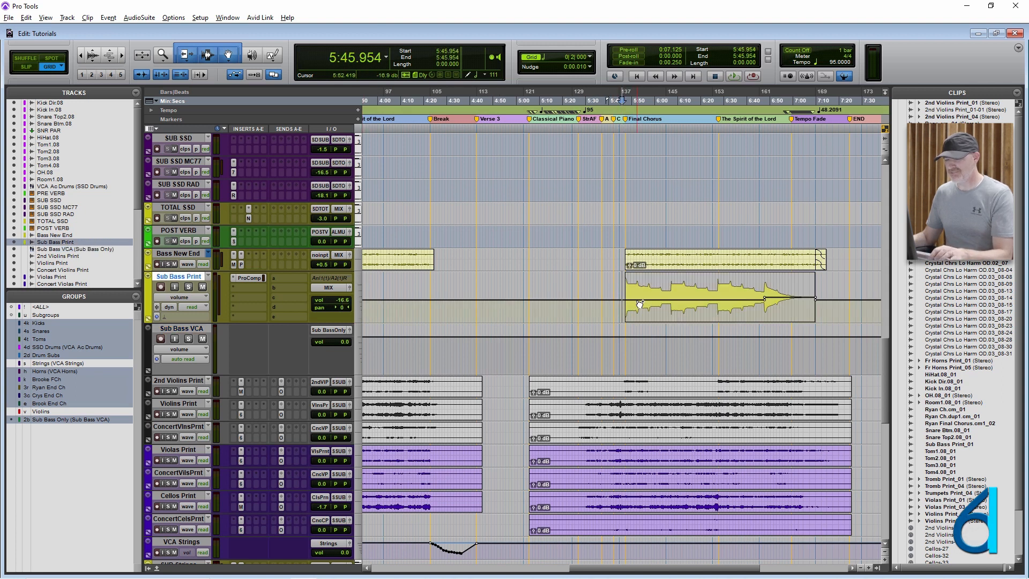
{"action": "mouse_move", "coordinate": [636, 298]}
{"action": "left_mouse_down"}
{"action": "mouse_move", "coordinate": [755, 287]}
{"action": "mouse_move", "coordinate": [804, 295]}
{"action": "left_mouse_up"}
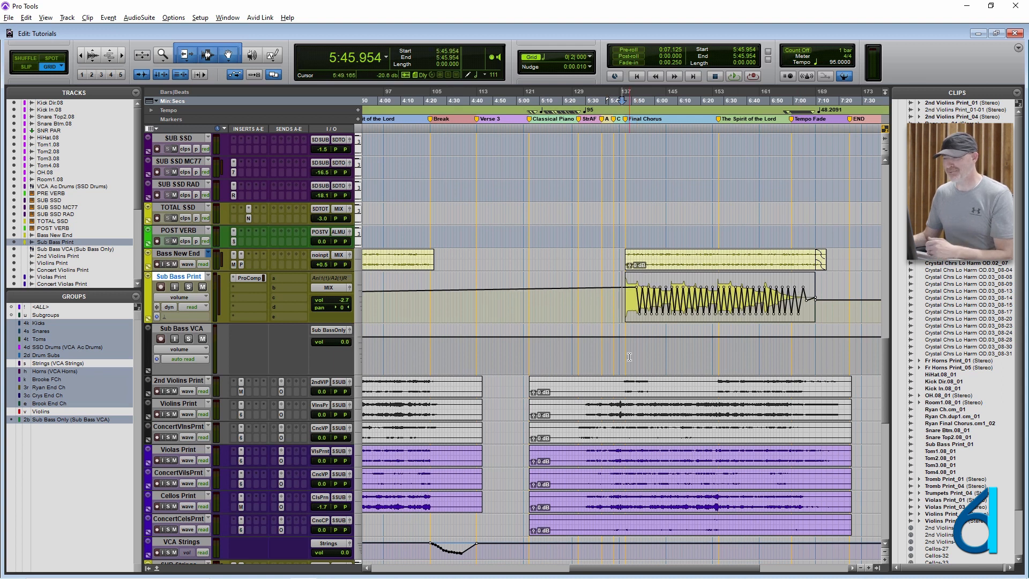
- Open the Sub Bass VCA output window, move it clear of the tracks and lower the VCA fader to -3.3 dB
{"action": "left_click", "coordinate": [350, 330]}
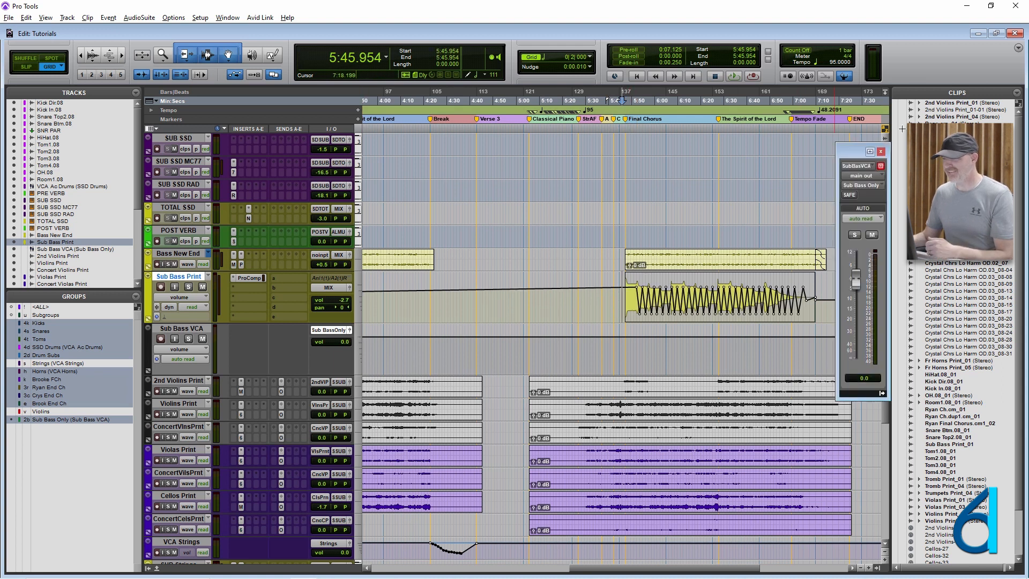
{"action": "left_click_drag", "start_coordinate": [844, 151], "coordinate": [867, 168]}
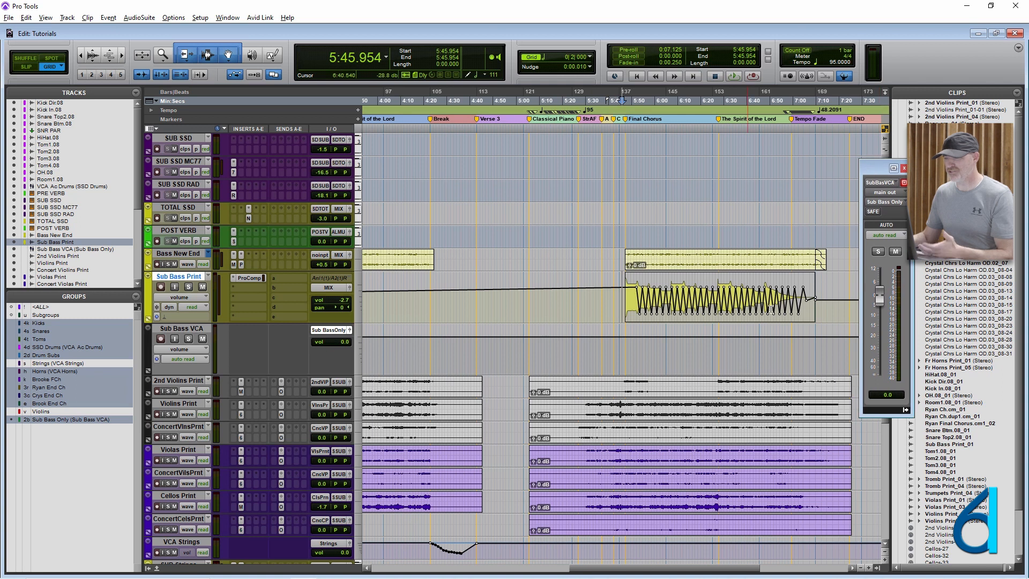
{"action": "left_click_drag", "start_coordinate": [880, 291], "coordinate": [880, 310]}
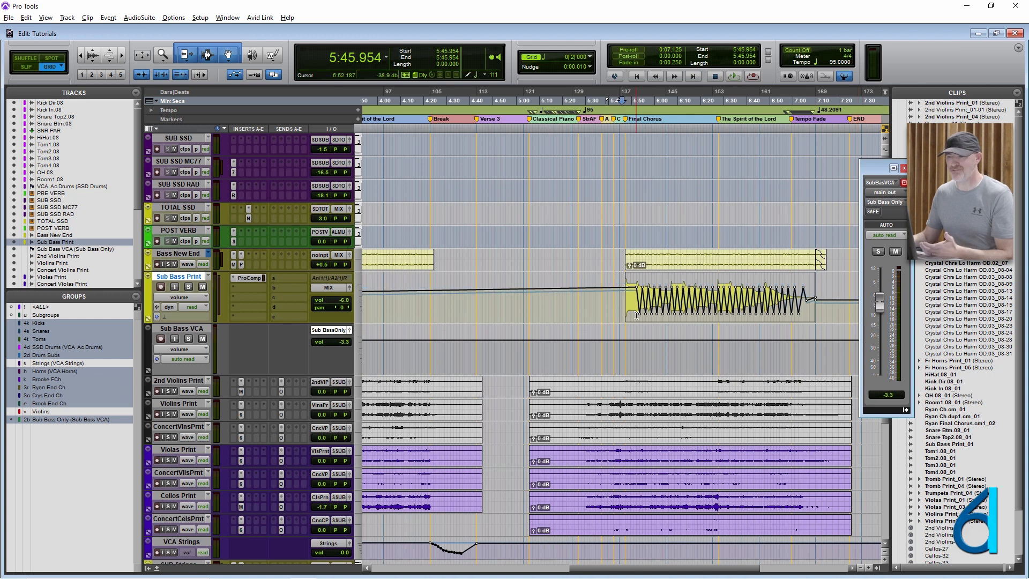
- Select the Sub Bass Print clip to check its volume curve, clear the selection and close the Sub Bass VCA output window
{"action": "left_click_drag", "start_coordinate": [622, 302], "coordinate": [834, 307]}
{"action": "left_click", "coordinate": [634, 303]}
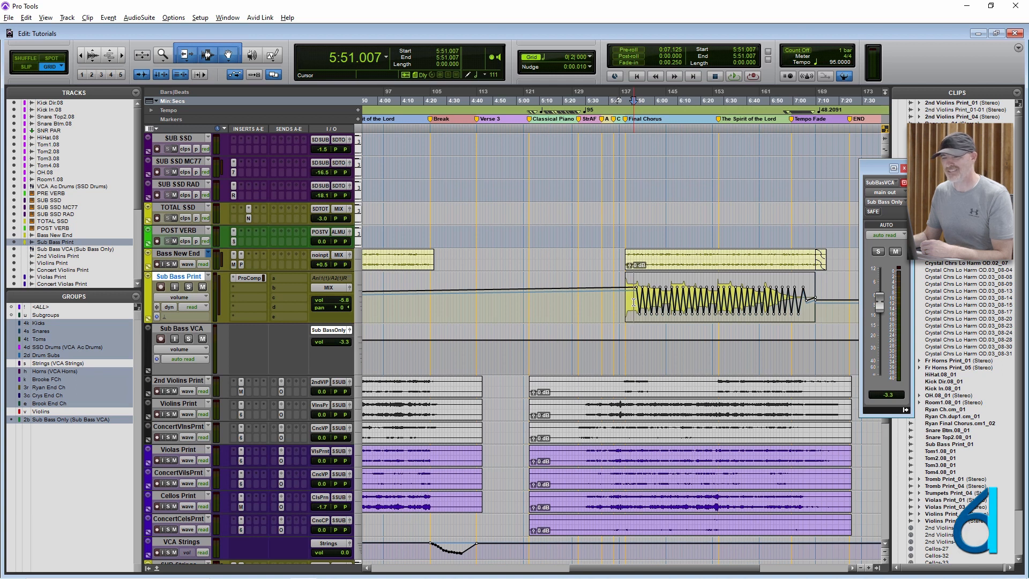
{"action": "double_click", "coordinate": [634, 303]}
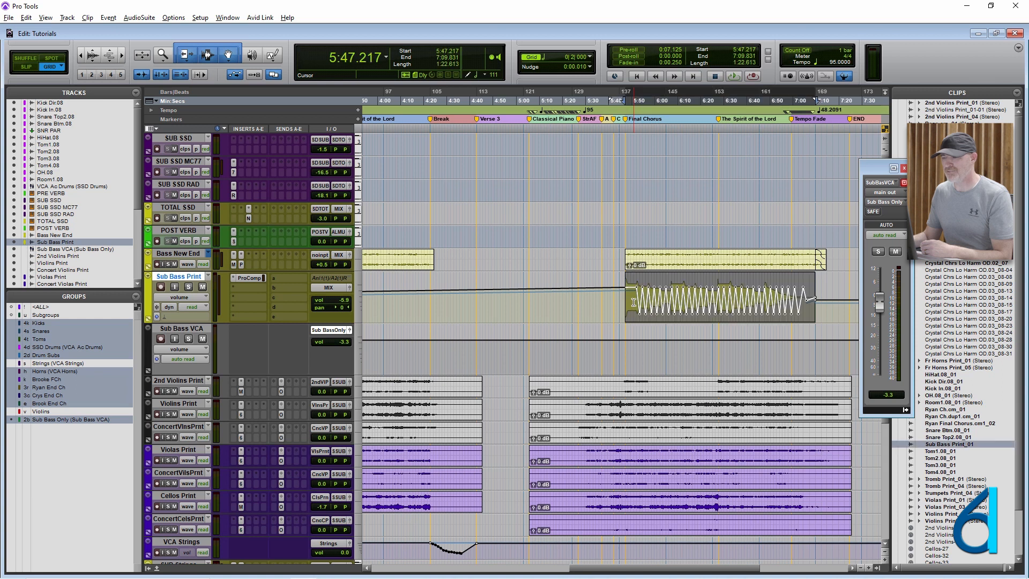
{"action": "left_click", "coordinate": [698, 301]}
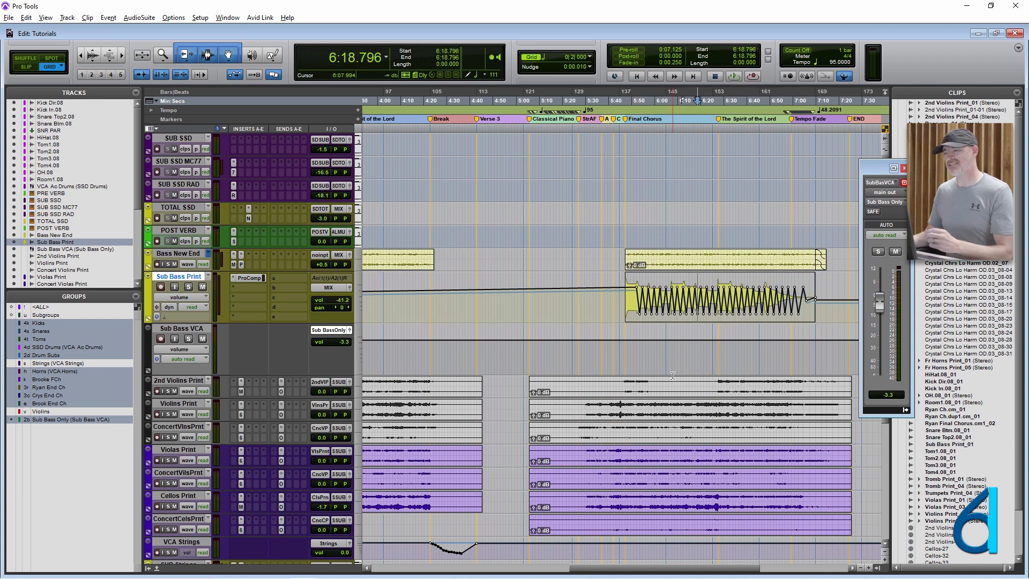
{"action": "left_click", "coordinate": [903, 168]}
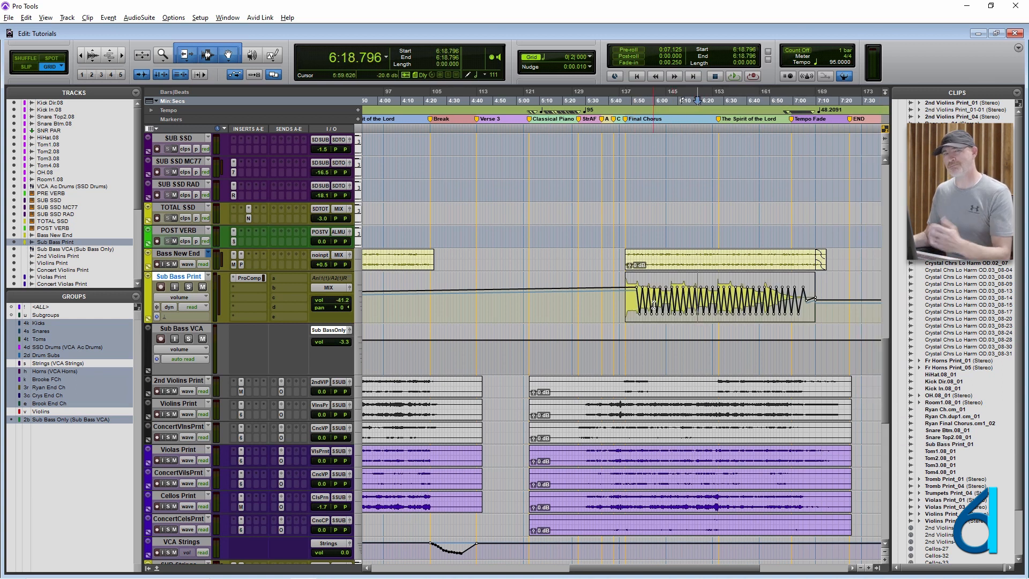
{"action": "left_click", "coordinate": [654, 306]}
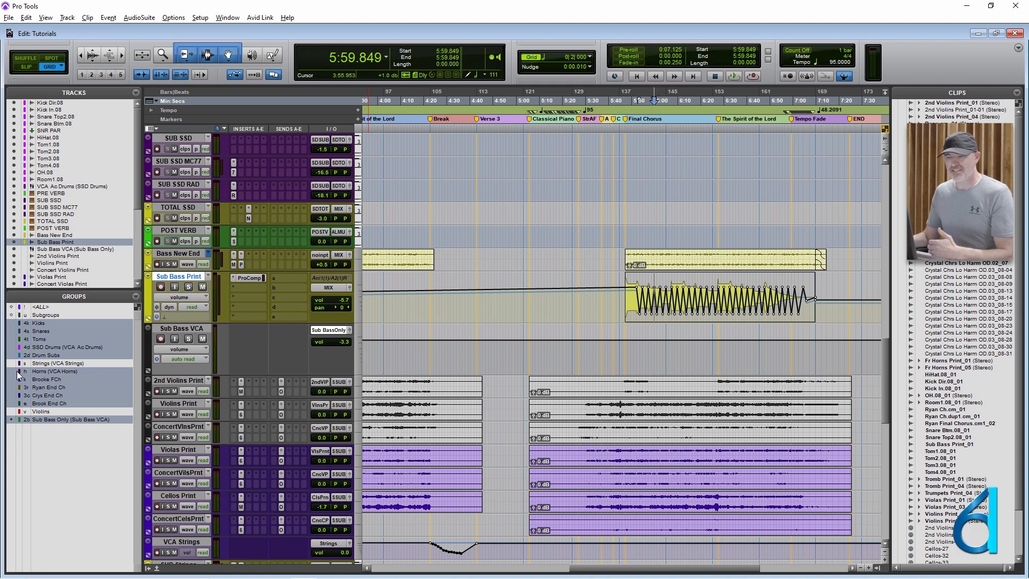
- Switch to the Mix window and select all member tracks of the SSD Drums group
{"action": "key", "text": "ctrl+equal"}
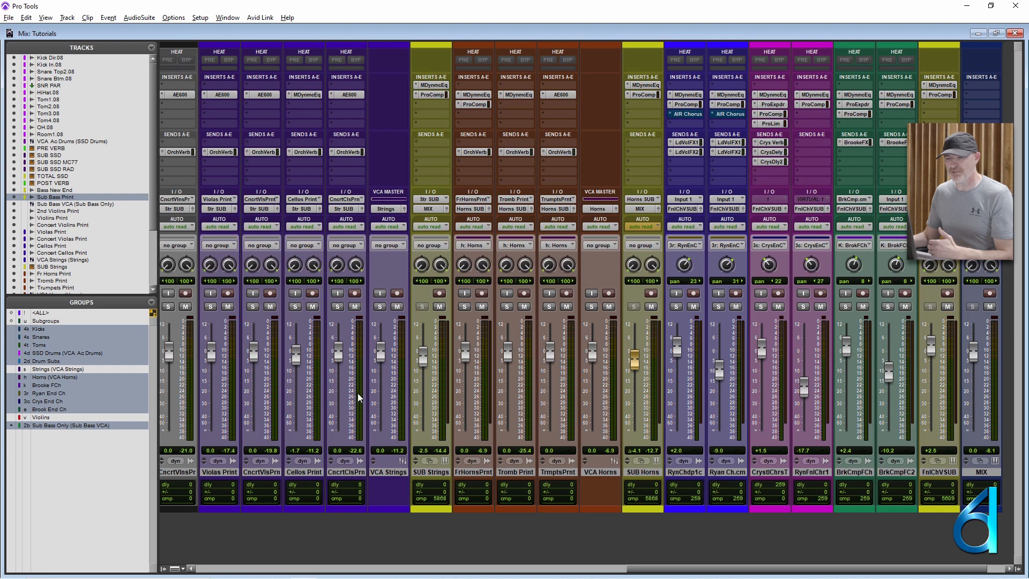
{"action": "scroll", "coordinate": [520, 398], "scroll_direction": "left", "scroll_amount": 10}
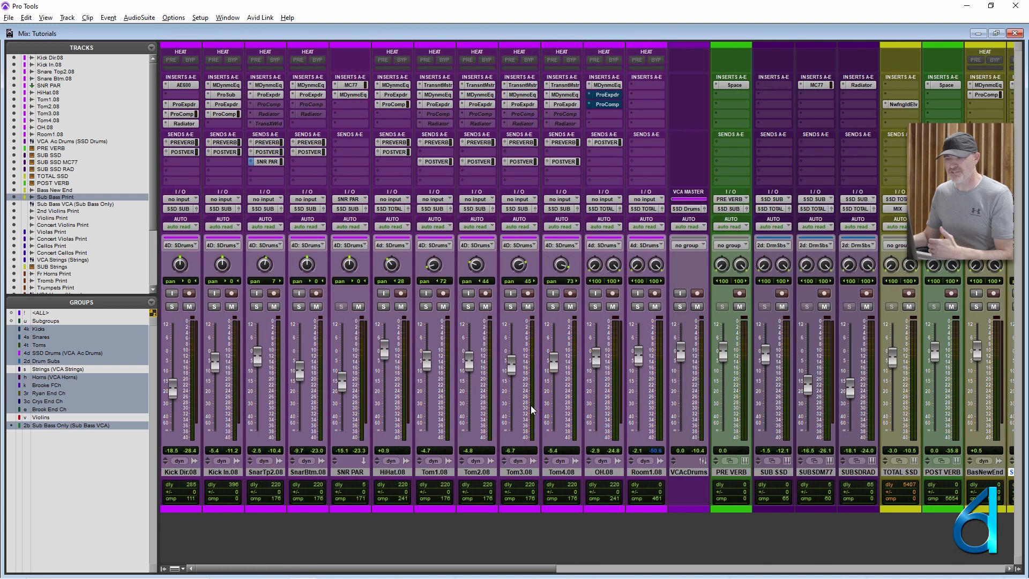
{"action": "left_click", "coordinate": [11, 355]}
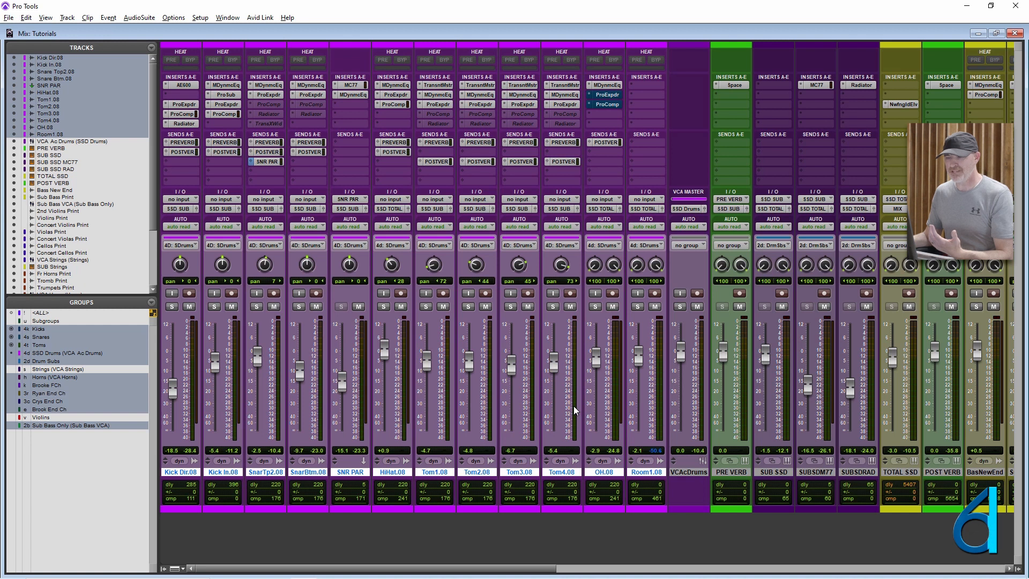
- Return to the Edit window and reduce the height of the selected drum tracks by two steps
{"action": "key", "text": "ctrl+equal"}
{"action": "scroll", "coordinate": [588, 240], "scroll_direction": "up", "scroll_amount": 10}
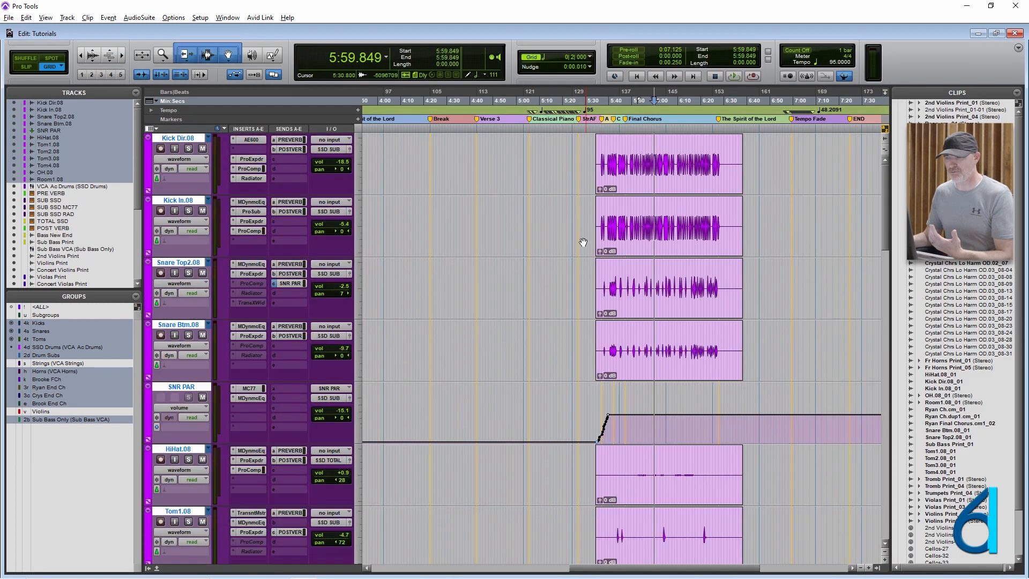
{"action": "left_click", "coordinate": [523, 148]}
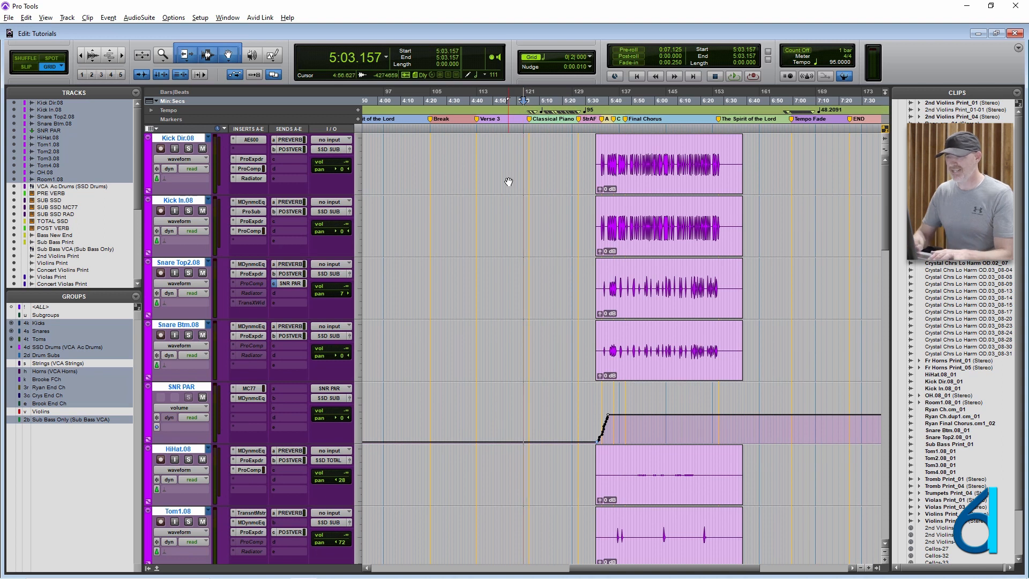
{"action": "key", "text": "super+Down"}
{"action": "key", "text": "super+Down"}
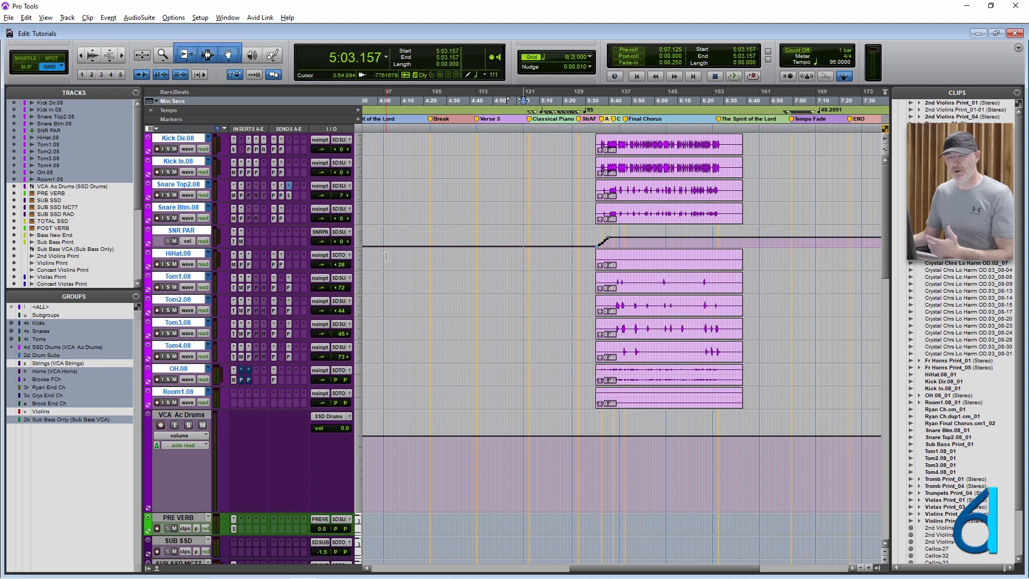
- Select from about 4:44 to 5:17 across the grouped drum tracks and transfer that selection to VCA Ac Drums
{"action": "left_click", "coordinate": [505, 186]}
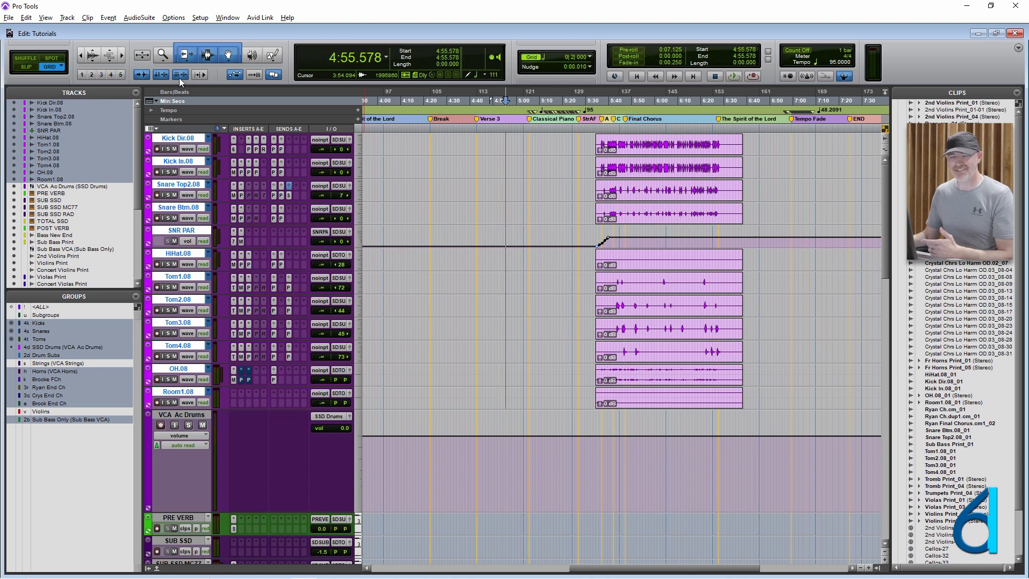
{"action": "left_click_drag", "start_coordinate": [481, 163], "coordinate": [555, 164]}
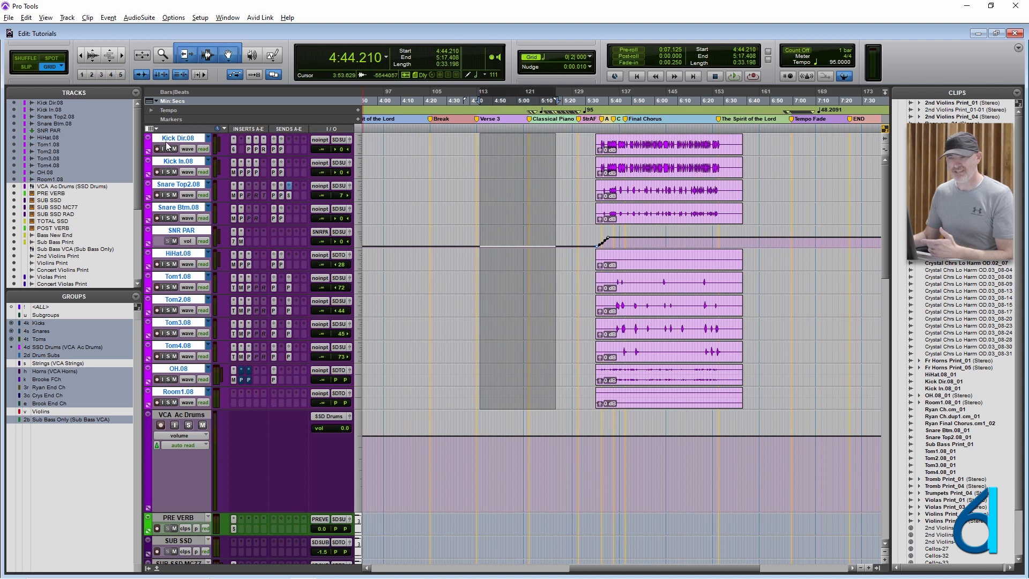
{"action": "left_click", "coordinate": [194, 417]}
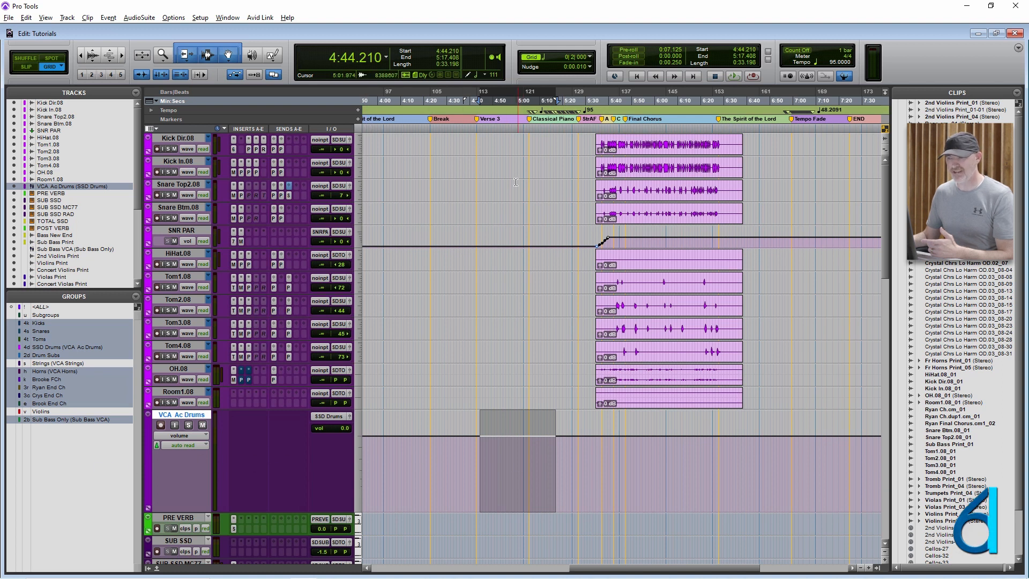
- Place the edit cursor across the grouped drum tracks, clear the track selection and place the cursor at 4:53.052 on SNR PAR alone
{"action": "left_click", "coordinate": [501, 190]}
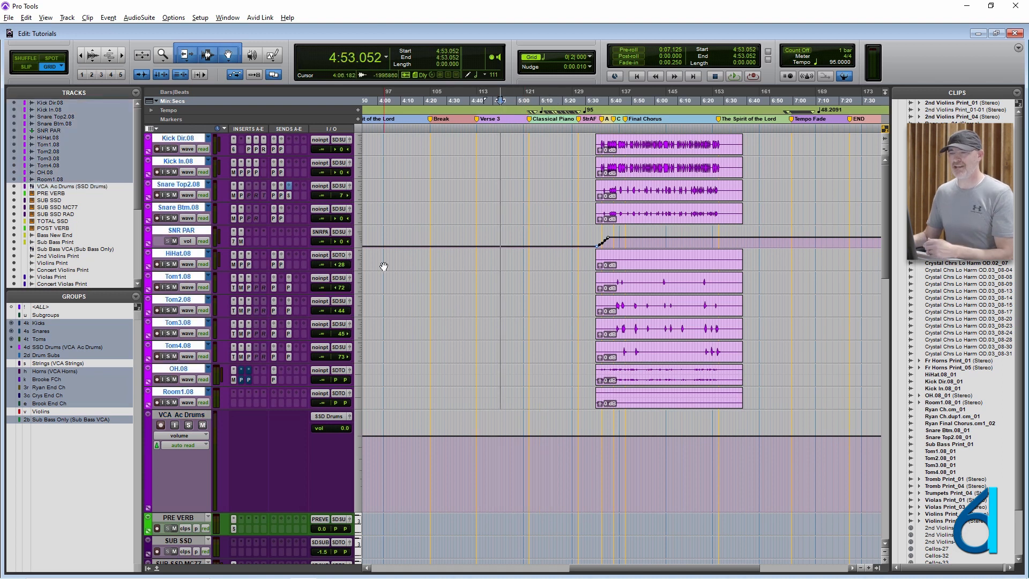
{"action": "left_click", "coordinate": [342, 189]}
{"action": "left_click", "coordinate": [457, 169]}
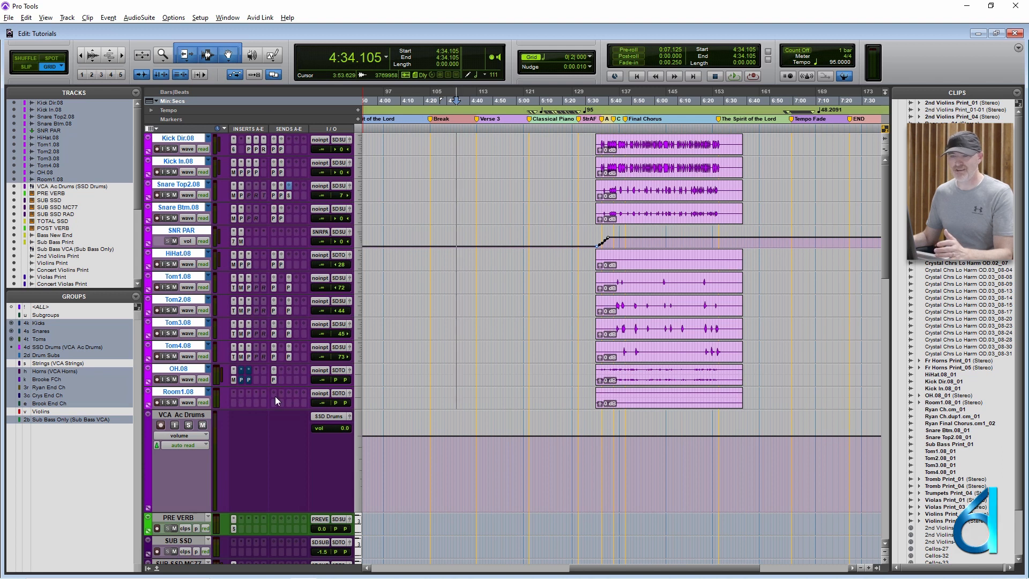
{"action": "left_click", "coordinate": [175, 277], "text": "alt"}
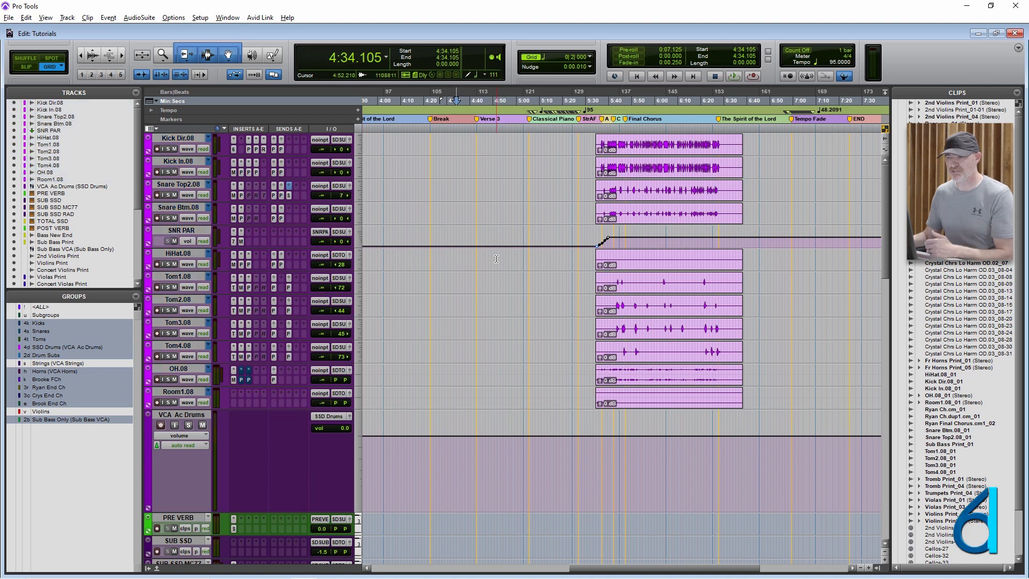
{"action": "left_click", "coordinate": [500, 241]}
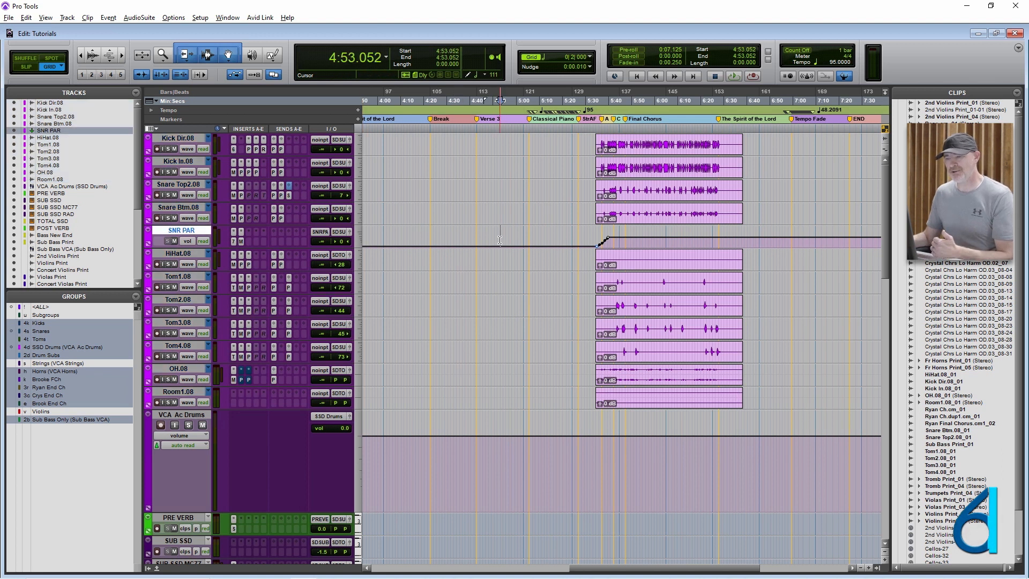
- In the Mix window, select Room1.08 by itself, switch the selection to Kick Dir.08 and deselect it
{"action": "key", "text": "ctrl+equal"}
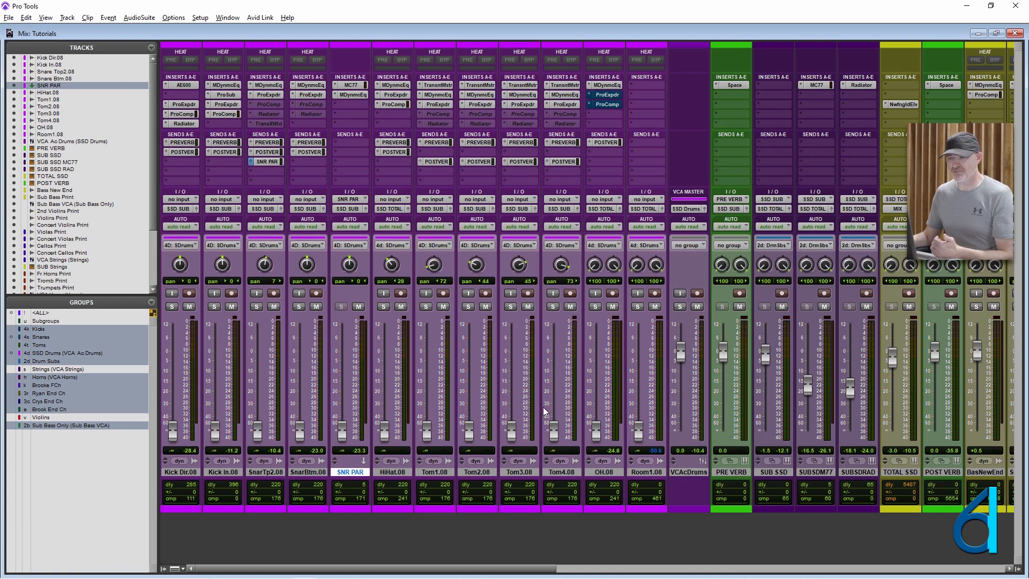
{"action": "left_click", "coordinate": [648, 473]}
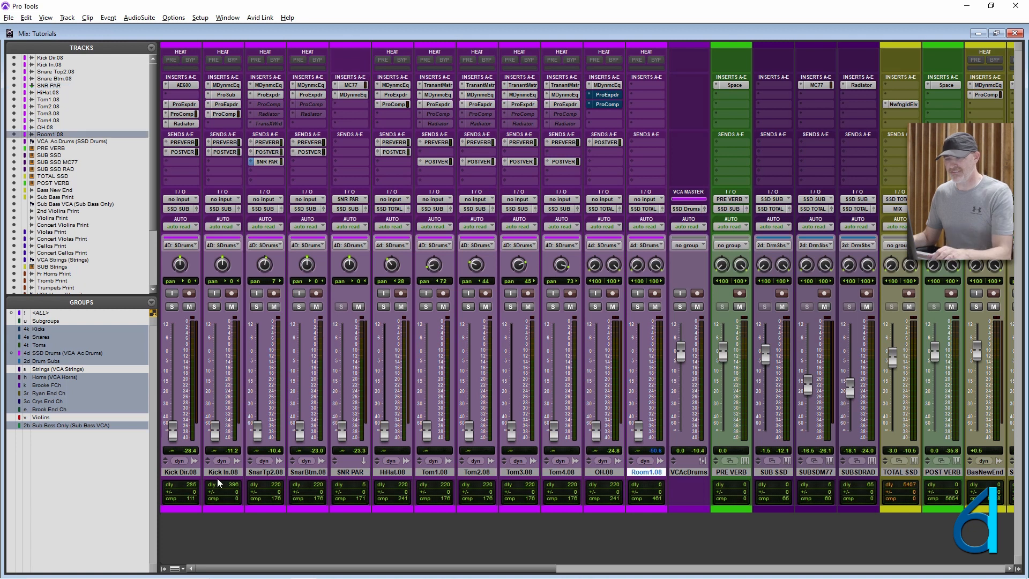
{"action": "left_click", "coordinate": [191, 473], "text": "shift"}
{"action": "left_click", "coordinate": [189, 474], "text": "alt"}
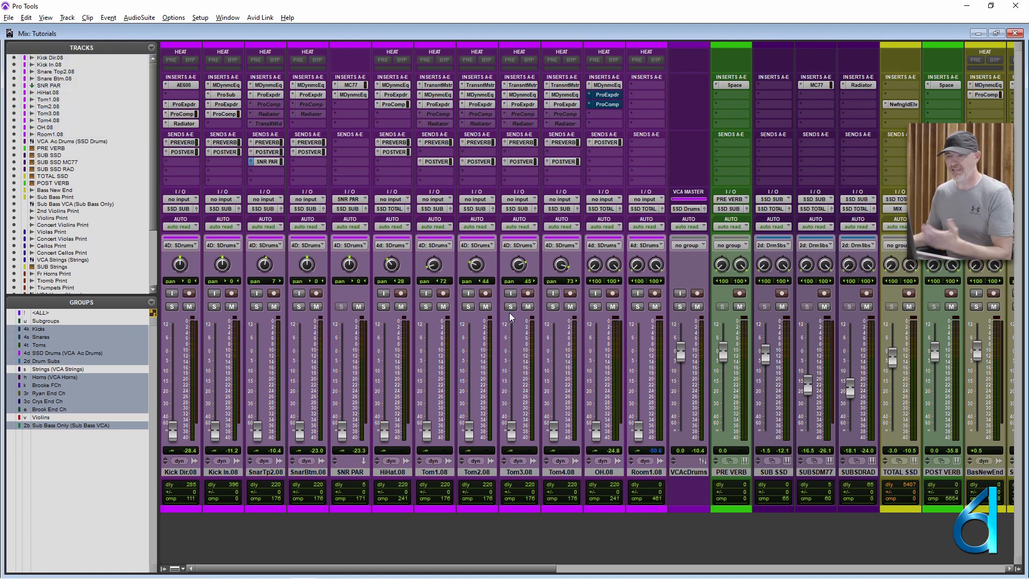
- Select all drum channels through the SSD Drums group name and bring up the Sub Bass Print and Sub Bass VCA channels
{"action": "left_click", "coordinate": [36, 353]}
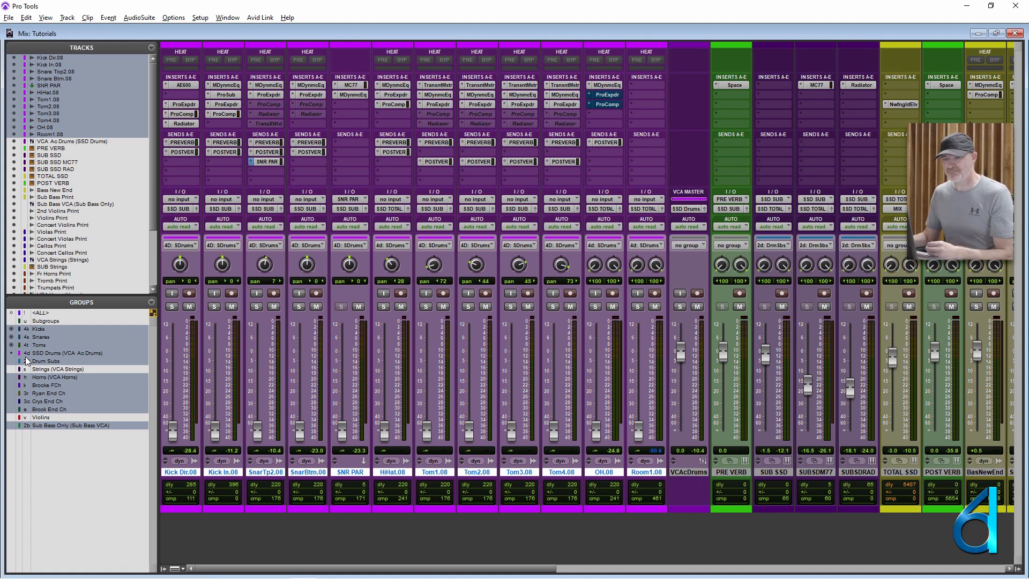
{"action": "scroll", "coordinate": [486, 454], "scroll_direction": "right", "scroll_amount": 10}
{"action": "scroll", "coordinate": [620, 454], "scroll_direction": "left", "scroll_amount": 5}
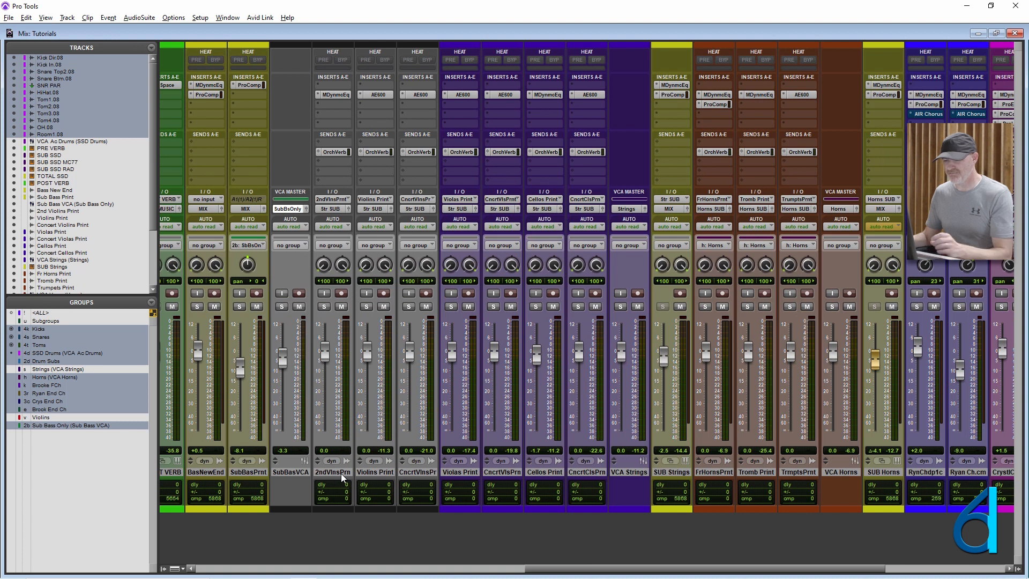
- Select 2nd Violins Print through Concert Violins Print in the Mix window and add VCA Ac Drums to the track selection
{"action": "left_click", "coordinate": [341, 474]}
{"action": "left_click", "coordinate": [421, 472], "text": "shift"}
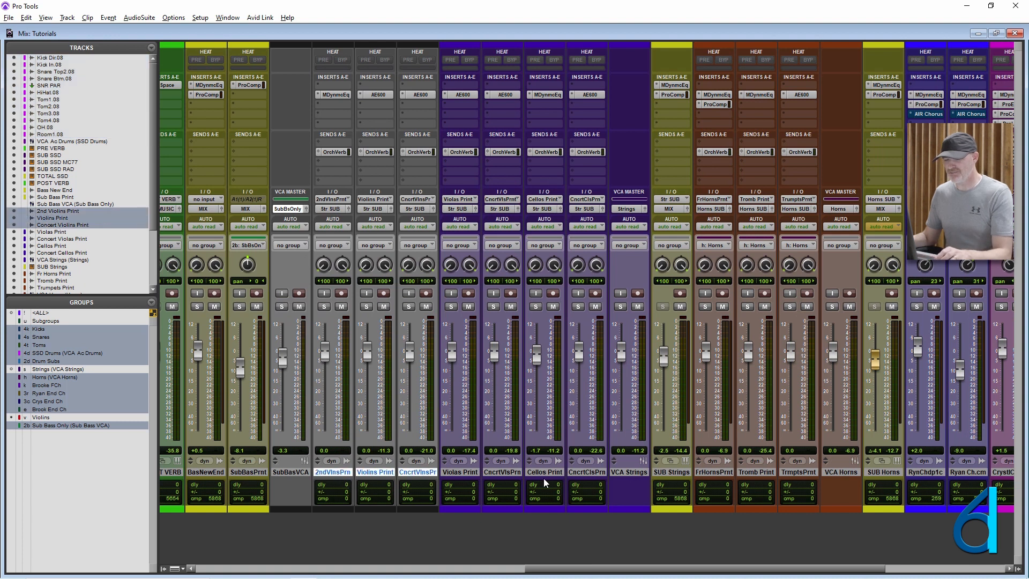
{"action": "scroll", "coordinate": [573, 472], "scroll_direction": "left", "scroll_amount": 10}
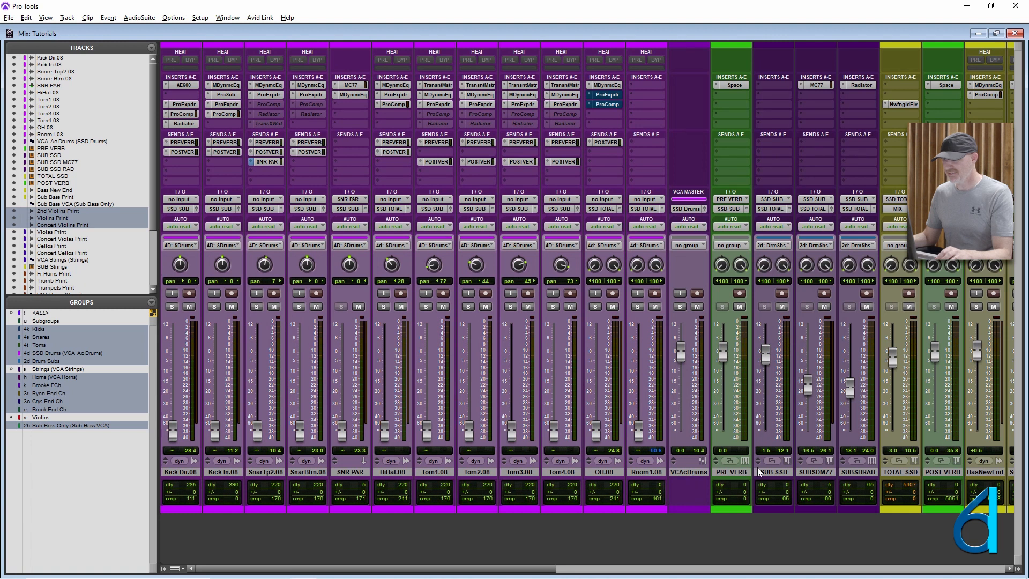
{"action": "left_click", "coordinate": [688, 471], "text": "ctrl"}
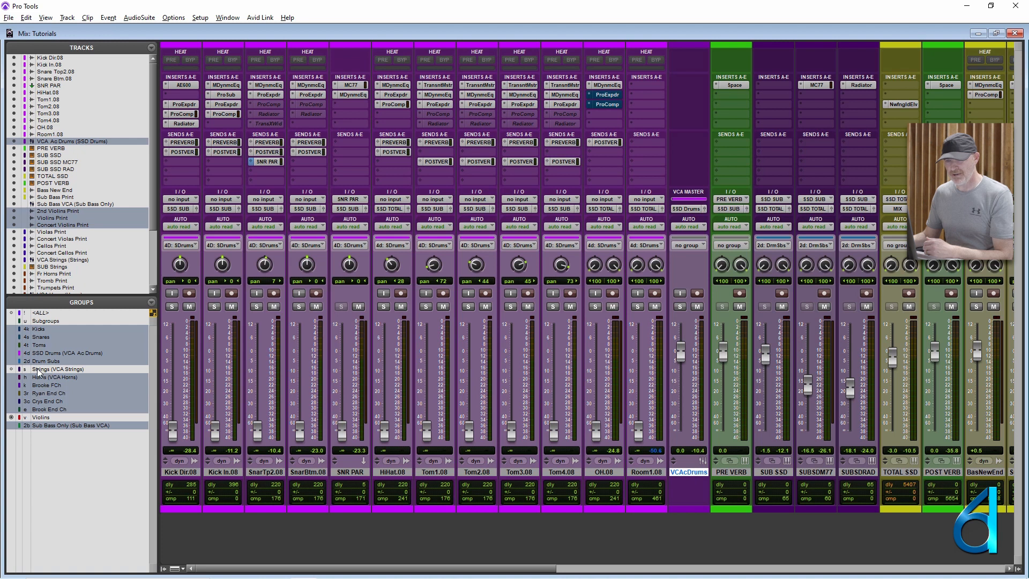
- Modify the Violins group, accept its existing volume, mute and solo attributes, and enable the group
{"action": "right_click", "coordinate": [38, 421]}
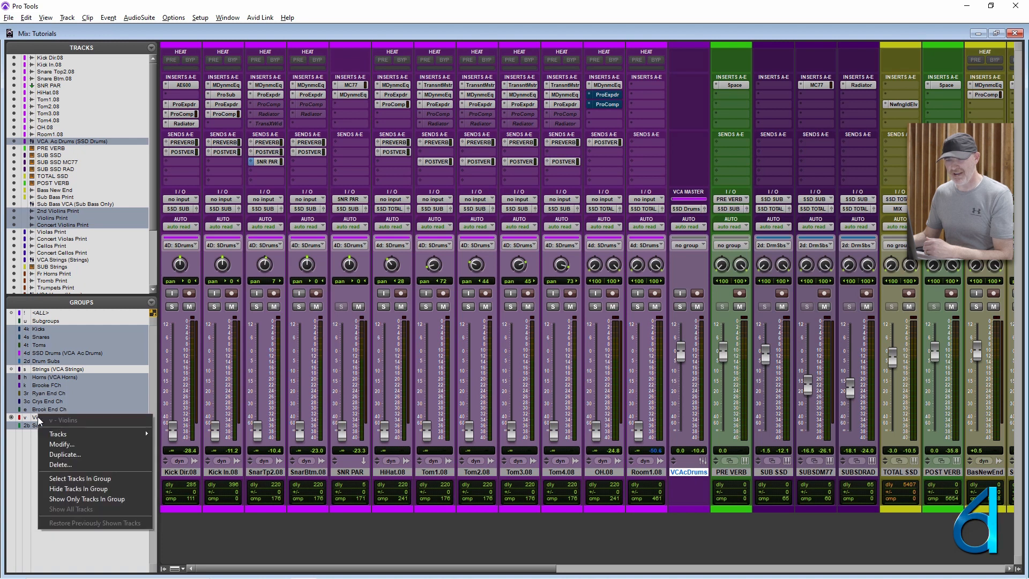
{"action": "left_click", "coordinate": [59, 443]}
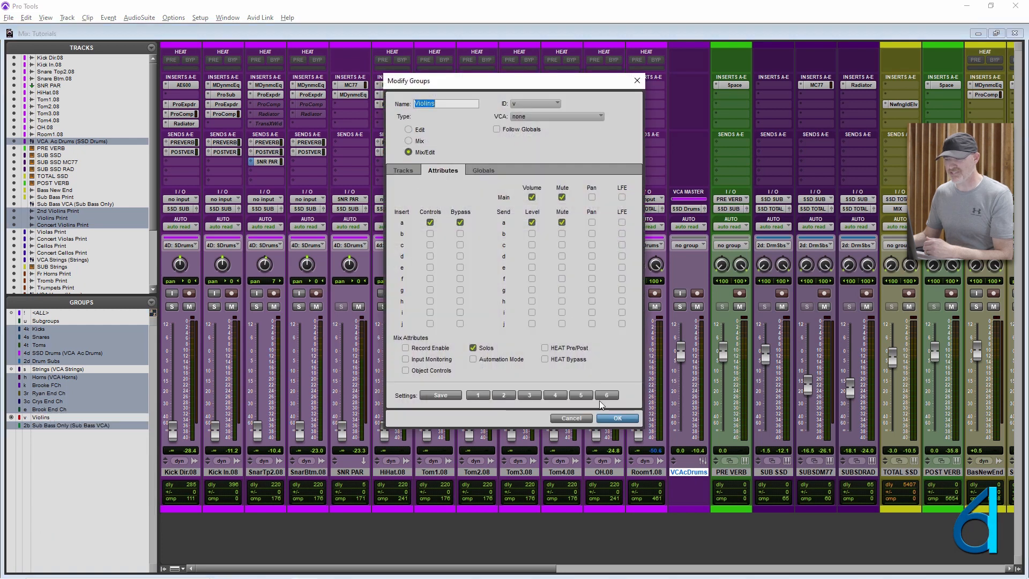
{"action": "left_click", "coordinate": [616, 416]}
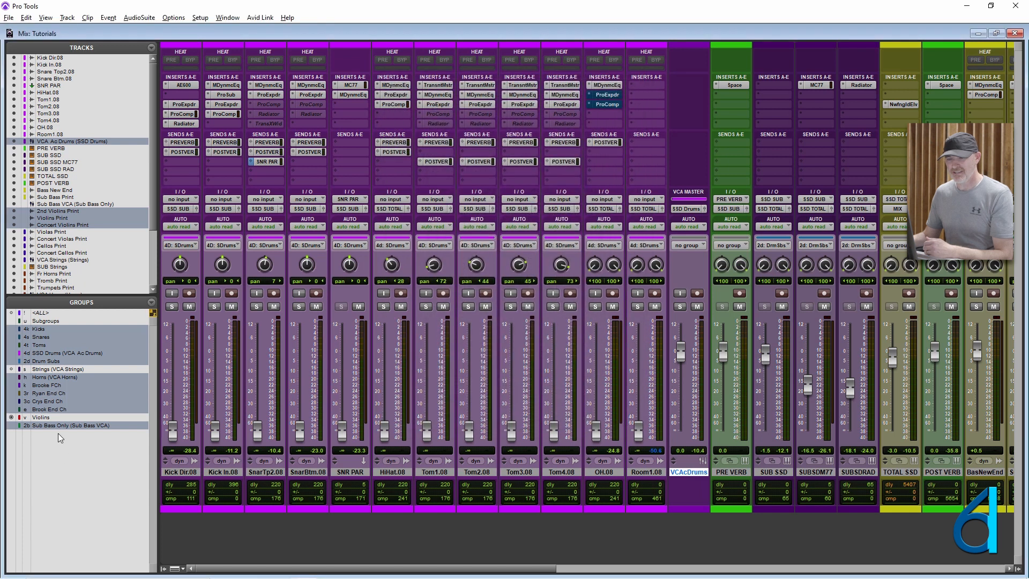
{"action": "left_click", "coordinate": [75, 418]}
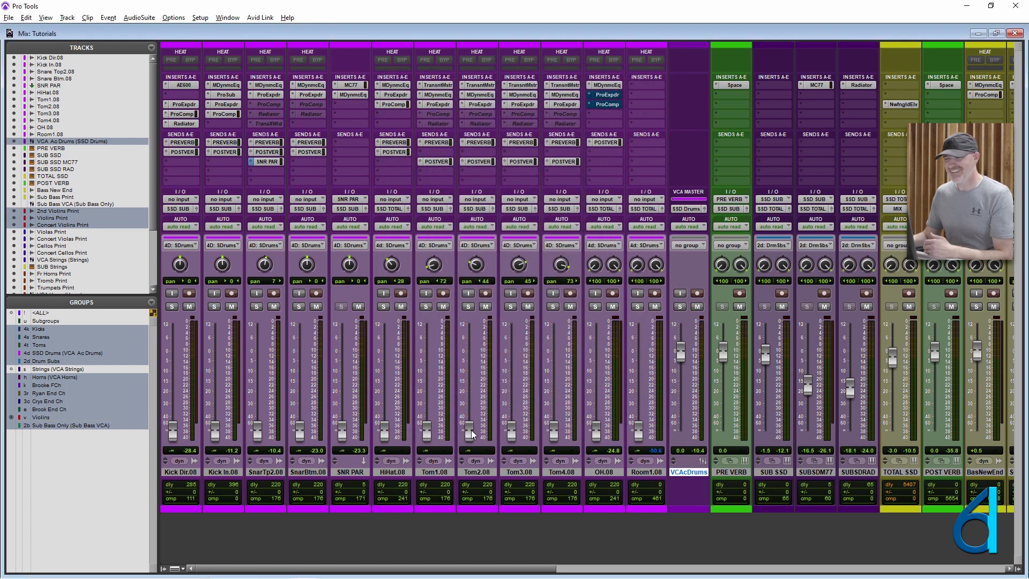
- Raise the Violins group faders together to about +0.4 dB on Concert Violins Print, and compare them with VCA Strings and VCA Ac Drums
{"action": "scroll", "coordinate": [471, 431], "scroll_direction": "right", "scroll_amount": 12}
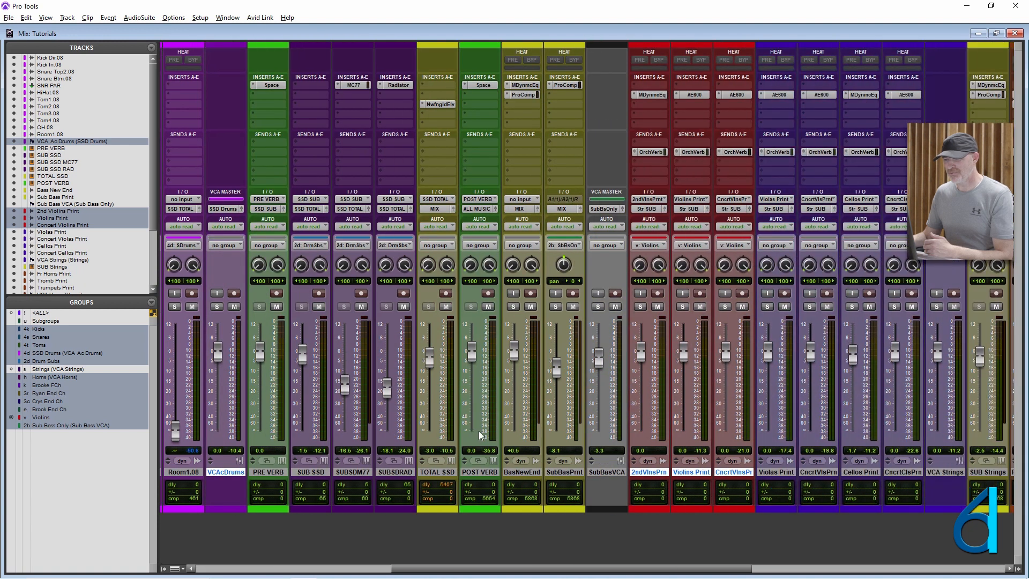
{"action": "scroll", "coordinate": [478, 432], "scroll_direction": "right", "scroll_amount": 1}
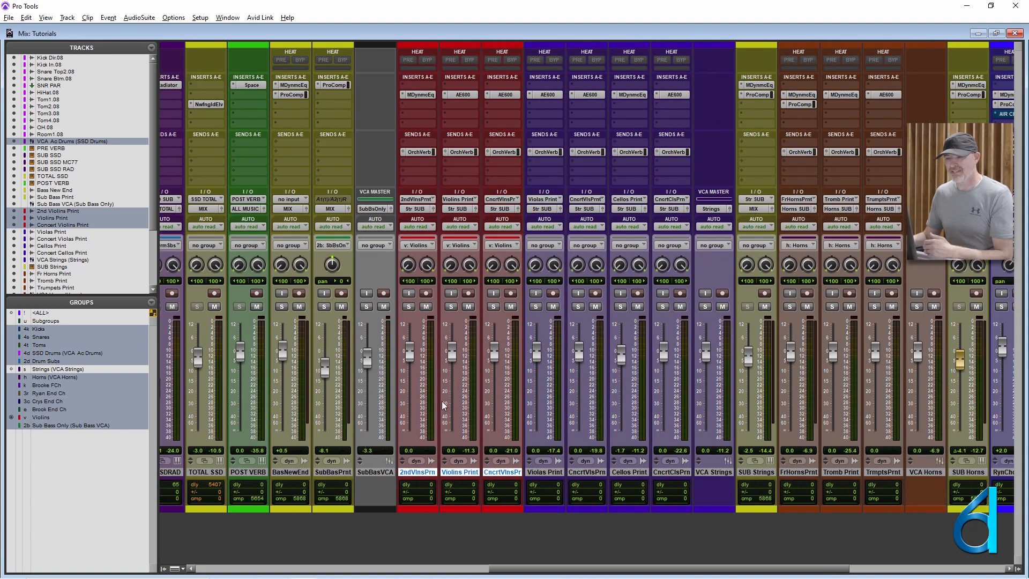
{"action": "mouse_move", "coordinate": [494, 358]}
{"action": "left_mouse_down"}
{"action": "mouse_move", "coordinate": [494, 367]}
{"action": "mouse_move", "coordinate": [457, 364]}
{"action": "mouse_move", "coordinate": [497, 371]}
{"action": "mouse_move", "coordinate": [501, 360]}
{"action": "left_mouse_up"}
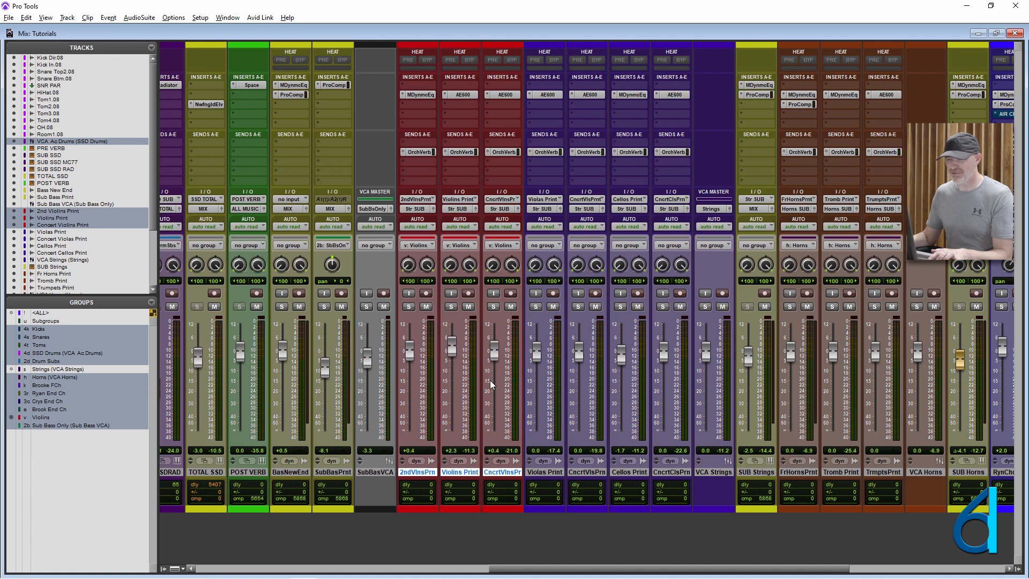
{"action": "scroll", "coordinate": [524, 375], "scroll_direction": "right", "scroll_amount": 5}
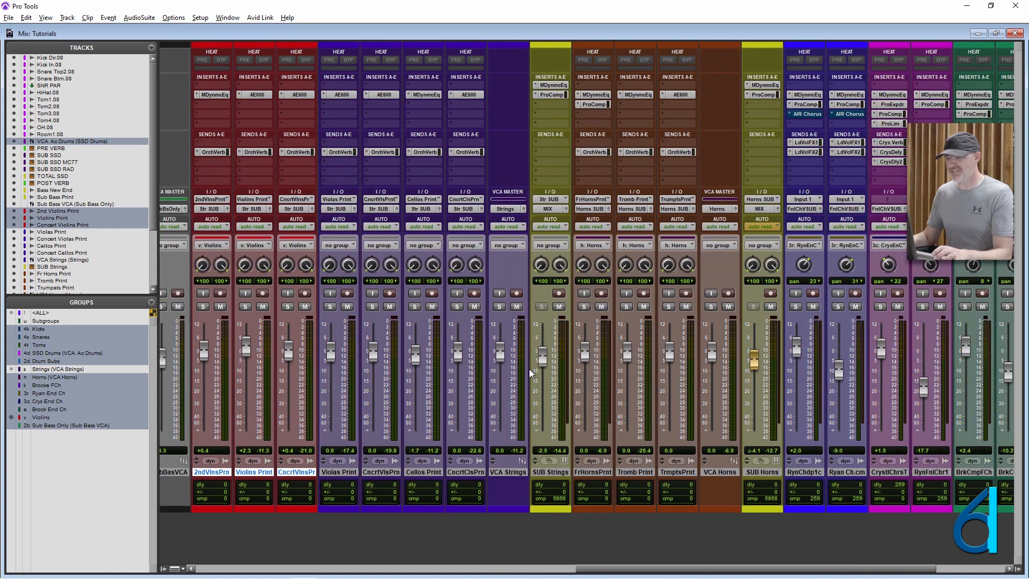
{"action": "scroll", "coordinate": [577, 409], "scroll_direction": "left", "scroll_amount": 1}
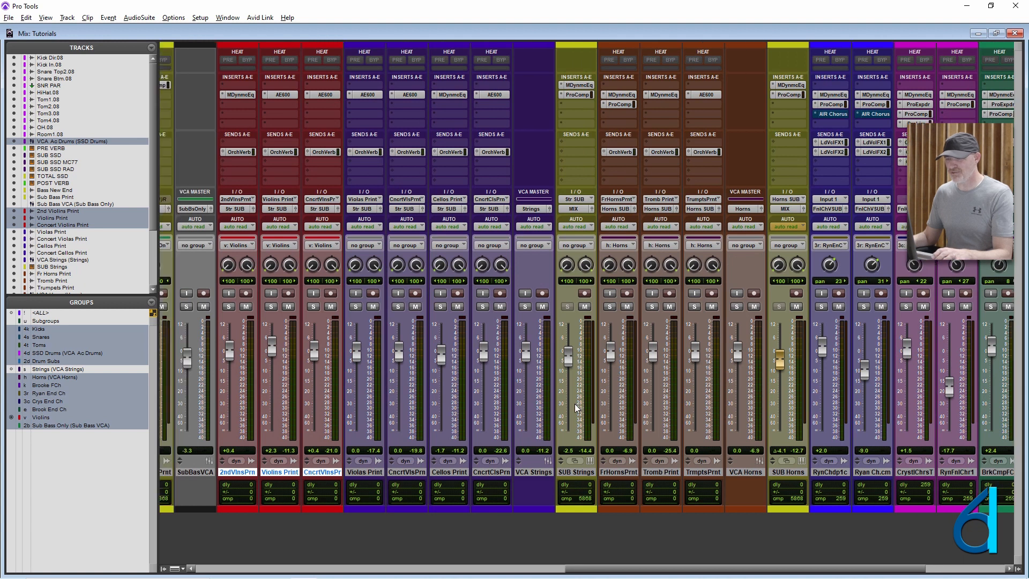
{"action": "scroll", "coordinate": [576, 409], "scroll_direction": "left", "scroll_amount": 18}
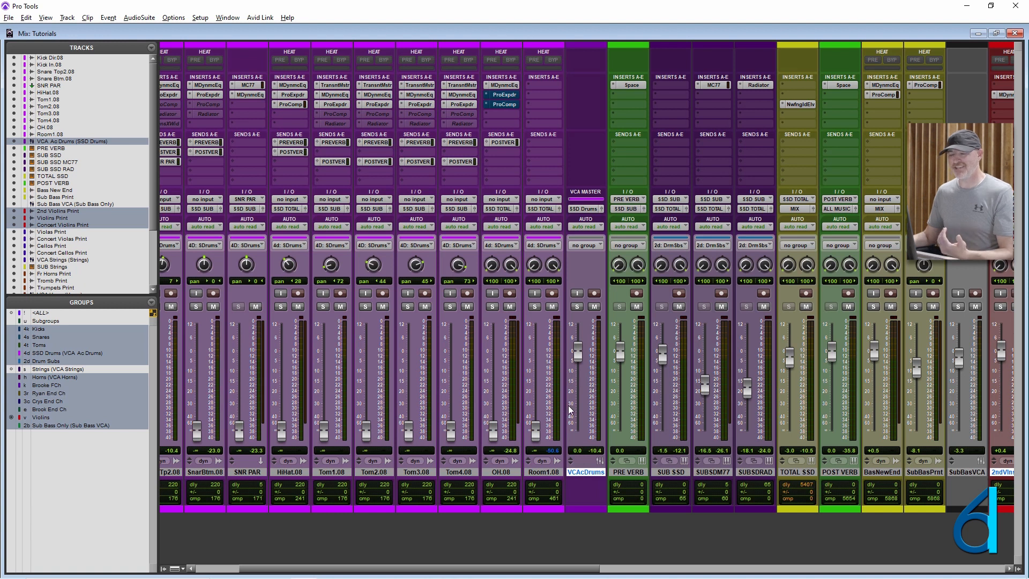
- Select the tracks belonging to the Violins group, and add VCA Ac Drums to that selection from the track list
{"action": "scroll", "coordinate": [590, 424], "scroll_direction": "right", "scroll_amount": 3}
{"action": "scroll", "coordinate": [592, 427], "scroll_direction": "right", "scroll_amount": 10}
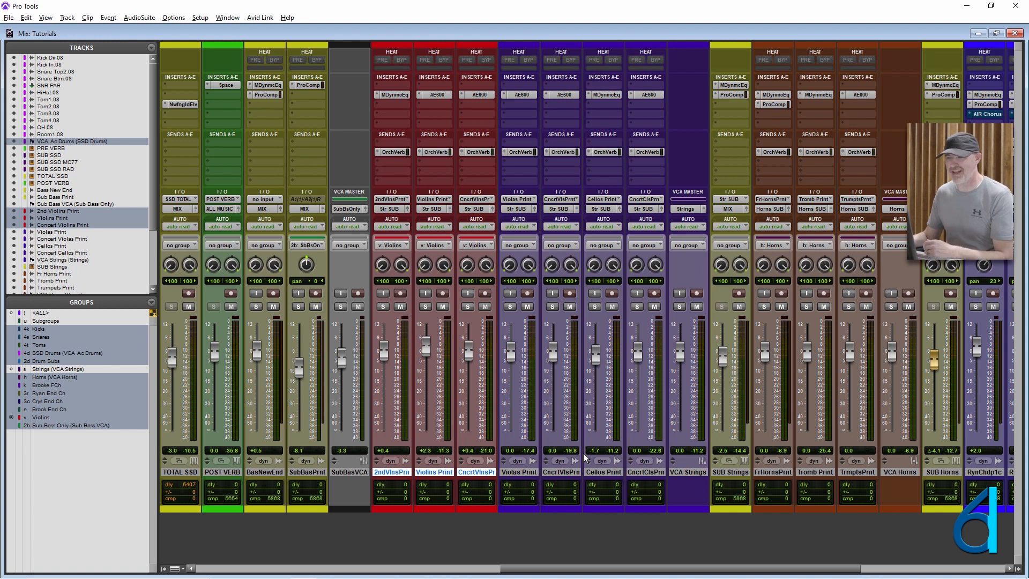
{"action": "scroll", "coordinate": [498, 469], "scroll_direction": "left", "scroll_amount": 3}
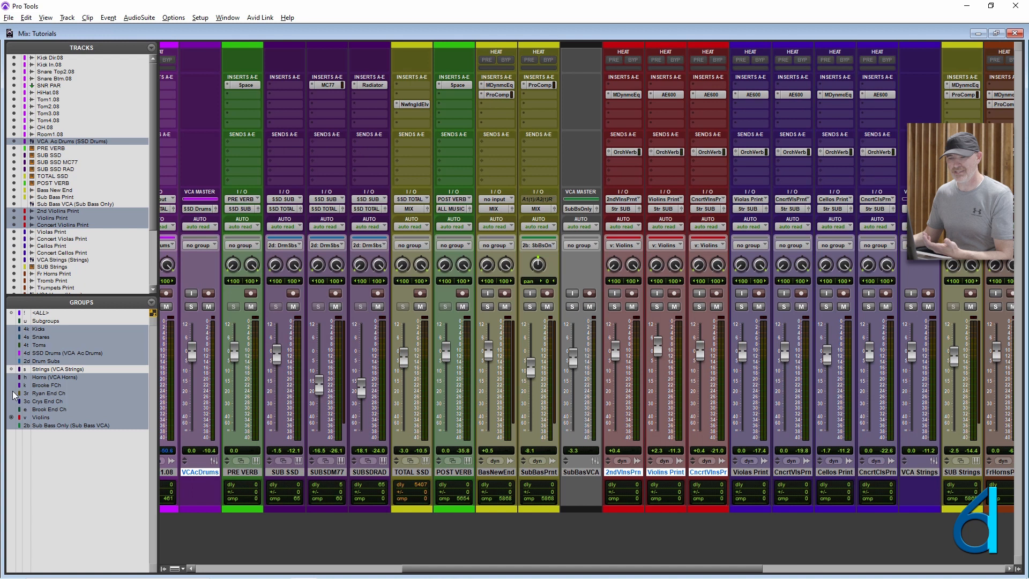
{"action": "left_click", "coordinate": [12, 418]}
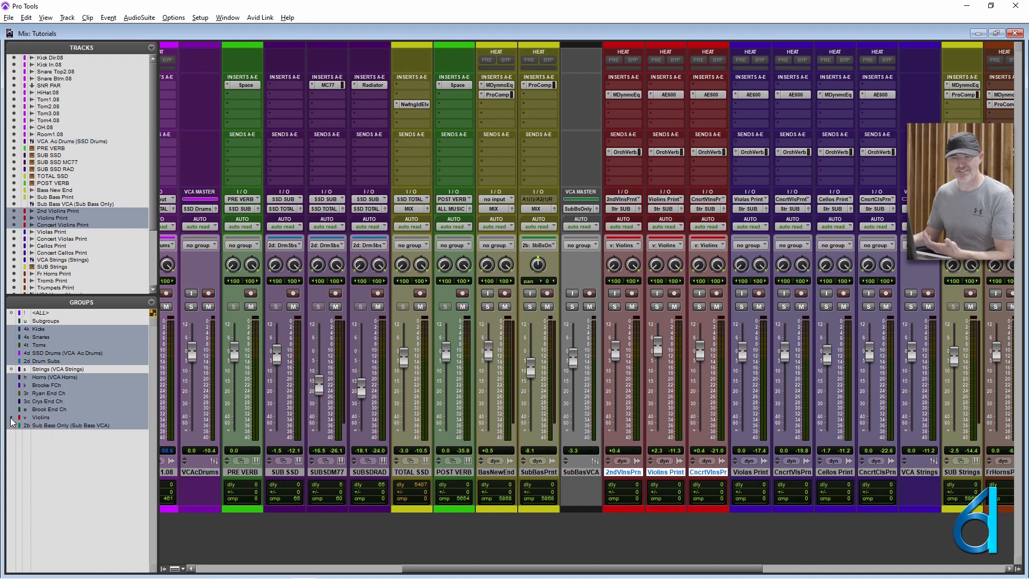
{"action": "scroll", "coordinate": [82, 247], "scroll_direction": "down", "scroll_amount": 4}
{"action": "scroll", "coordinate": [80, 252], "scroll_direction": "up", "scroll_amount": 4}
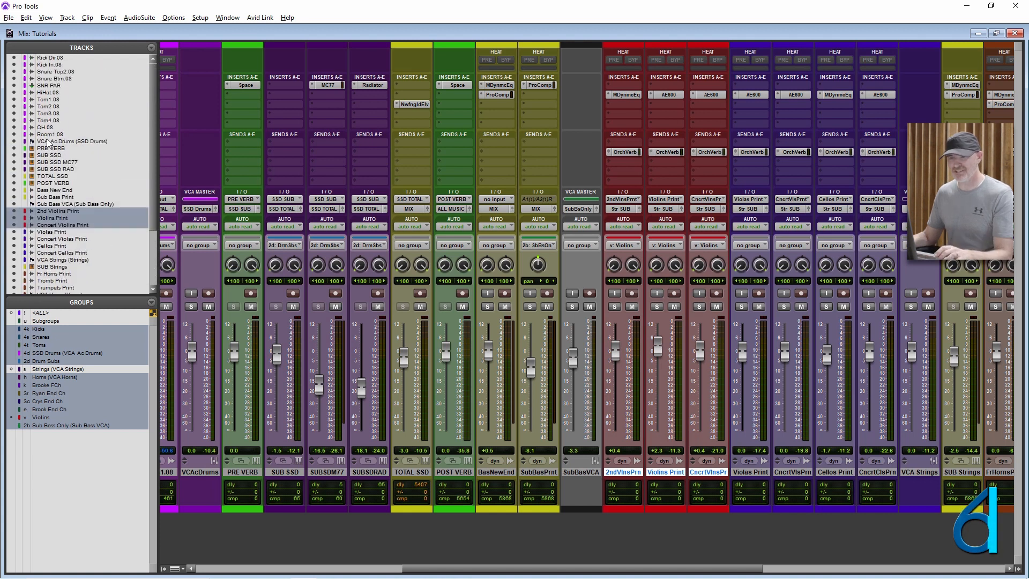
{"action": "left_click", "coordinate": [48, 141], "text": "ctrl"}
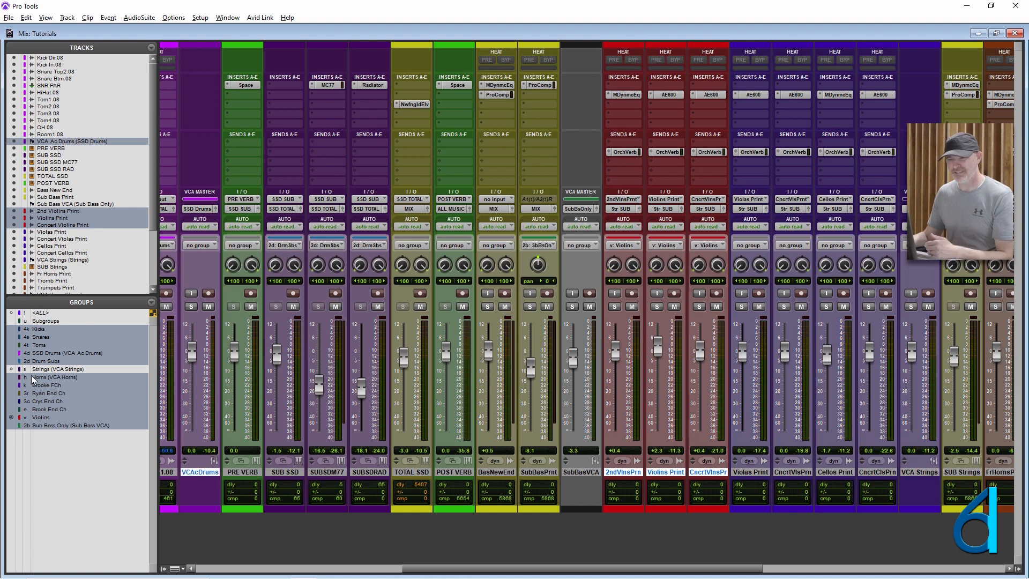
- Modify the Violins group to include VCA Ac Drums with the three violin tracks, review its attributes and accept the group settings
{"action": "right_click", "coordinate": [42, 421]}
{"action": "left_click", "coordinate": [60, 446]}
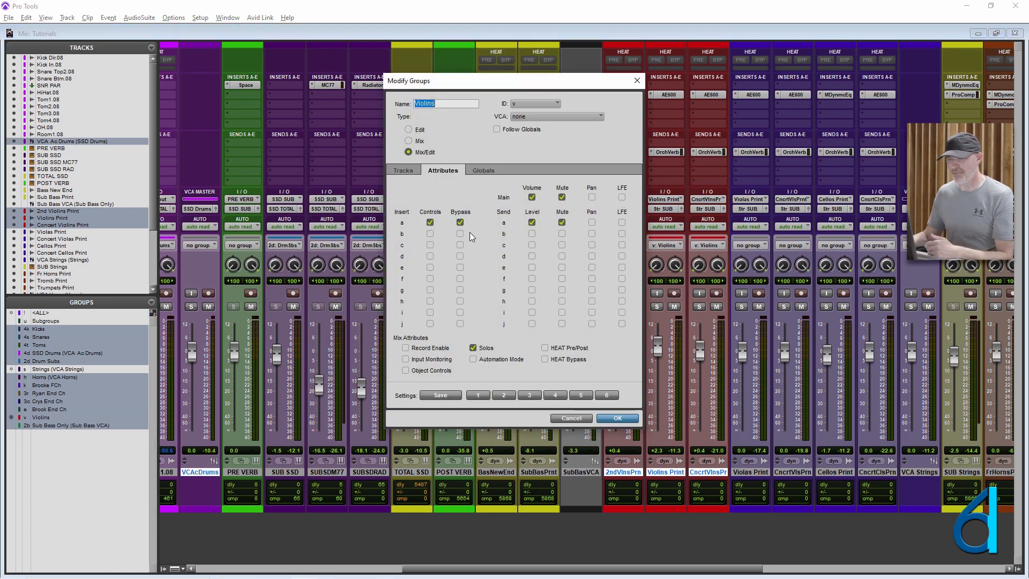
{"action": "left_click", "coordinate": [402, 172]}
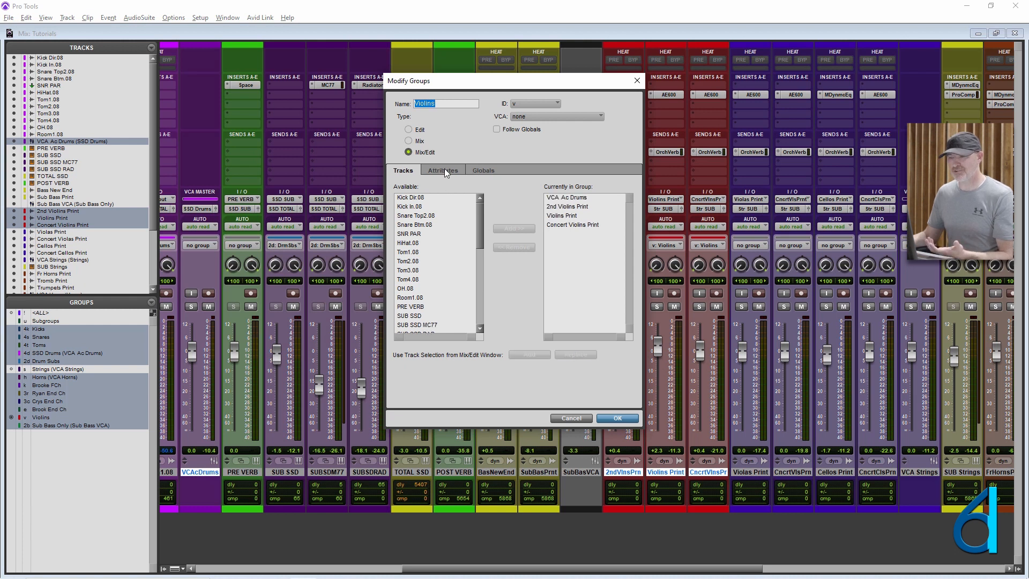
{"action": "left_click", "coordinate": [445, 171]}
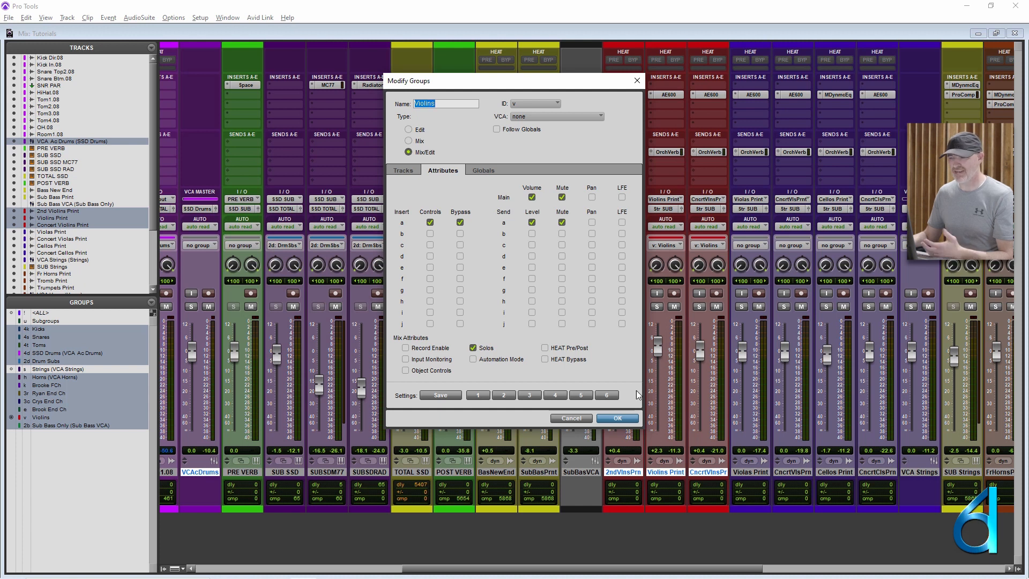
{"action": "left_click", "coordinate": [620, 419]}
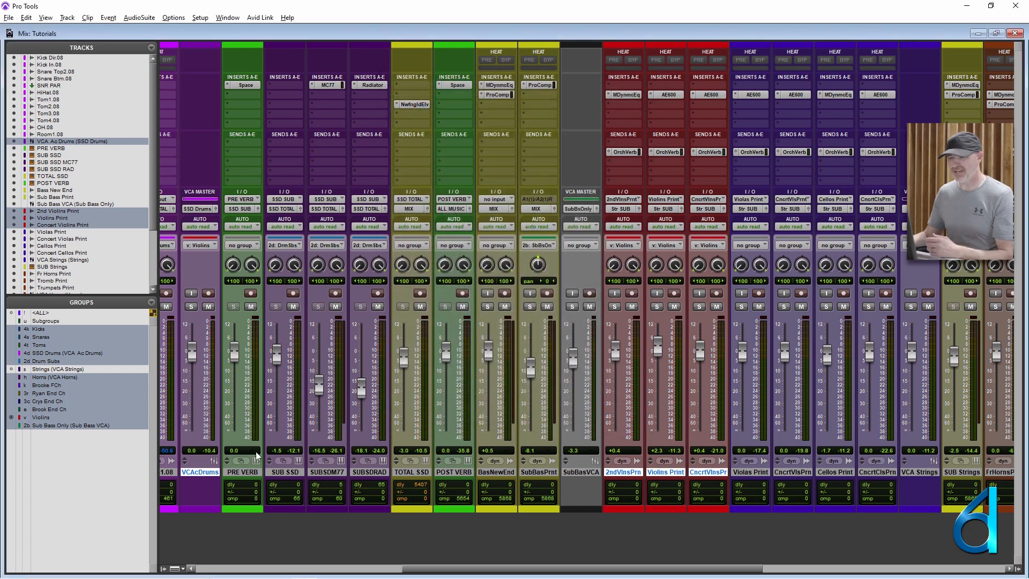
- Lower the Violins group faders to about -7.8 dB on Concert Violins Print and check the VCA Ac Drums fader
{"action": "left_click_drag", "start_coordinate": [478, 572], "coordinate": [589, 571]}
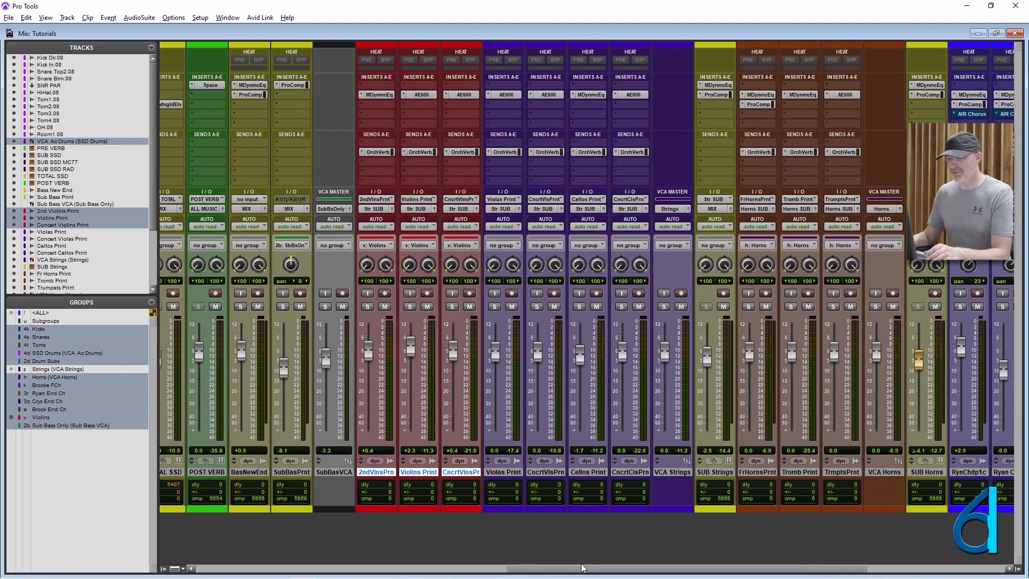
{"action": "left_click_drag", "start_coordinate": [448, 354], "coordinate": [449, 368]}
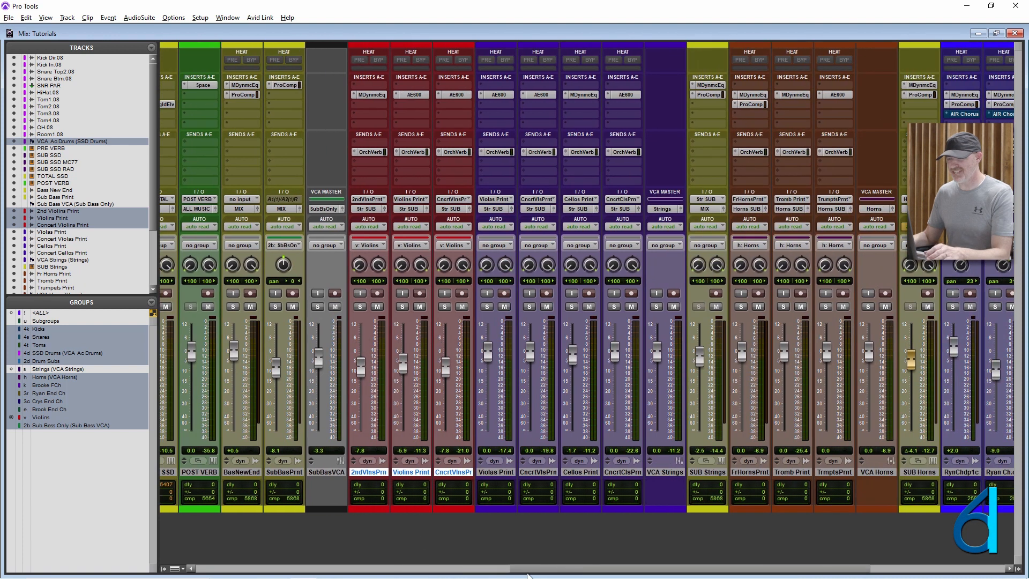
{"action": "left_click_drag", "start_coordinate": [540, 570], "coordinate": [383, 569]}
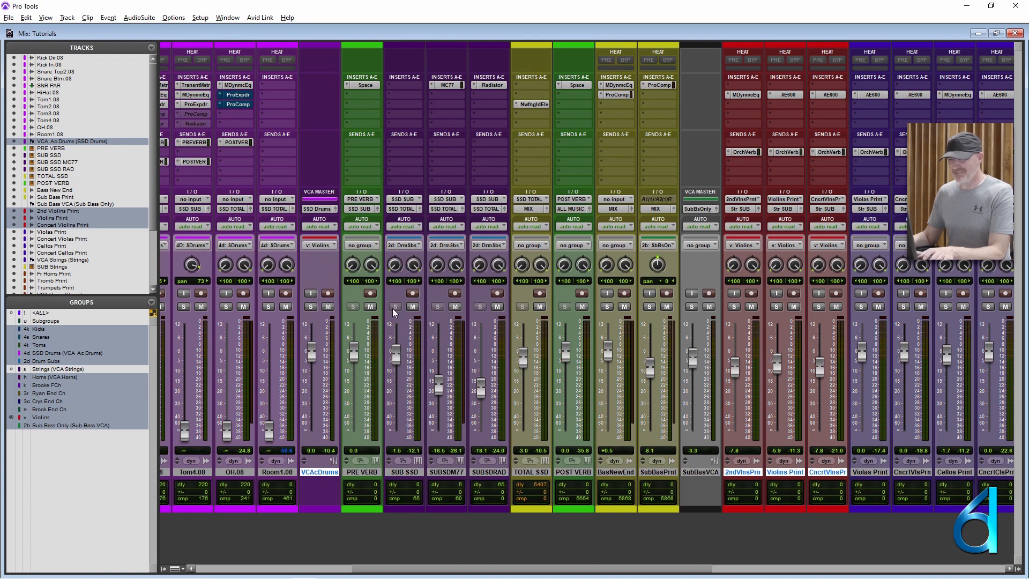
- Check the drum tracks in the Edit window, and raise the Violins group faders in the Mix window to about +1.9 dB on 2nd Violins Print
{"action": "key", "text": "ctrl+equal"}
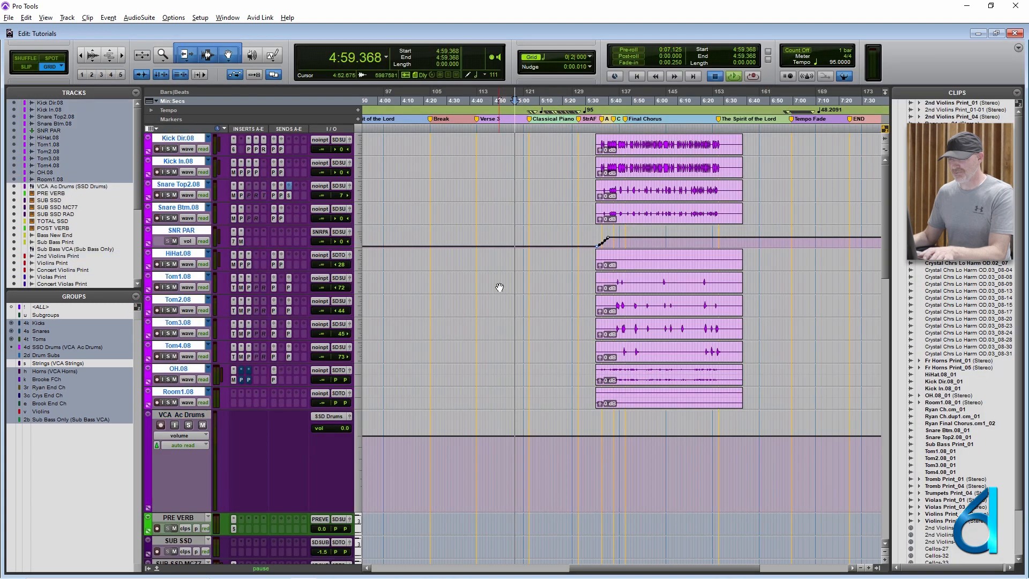
{"action": "key", "text": "ctrl+equal"}
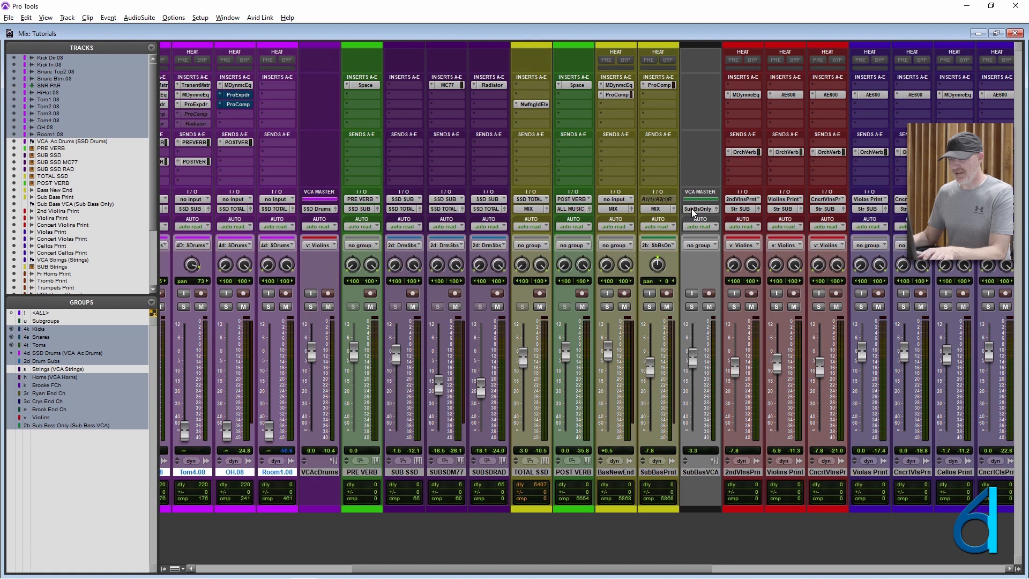
{"action": "left_click_drag", "start_coordinate": [740, 373], "coordinate": [736, 349]}
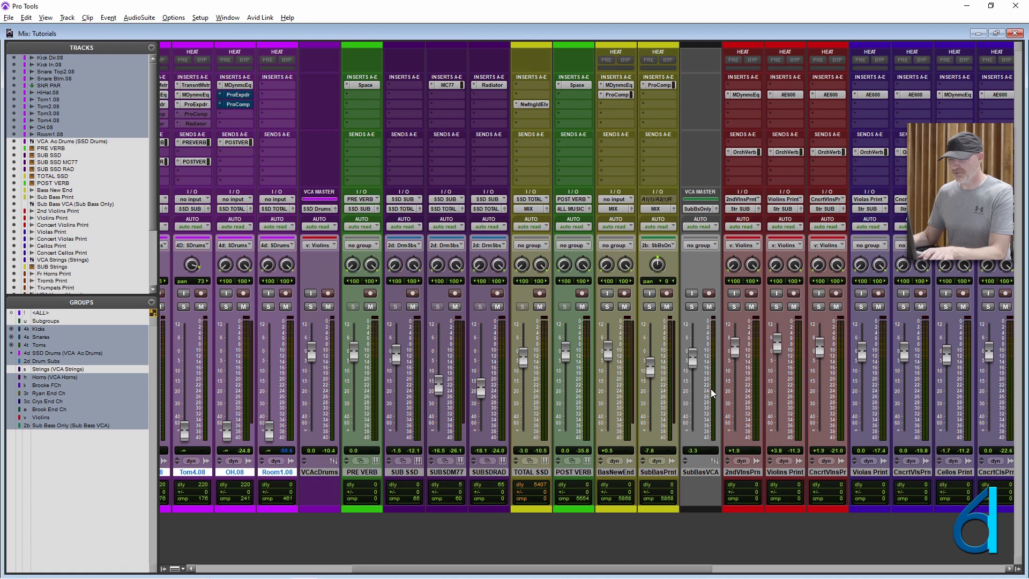
- Play the session from the Final Chorus and raise the Violins group faders to about +3.1 dB on 2nd Violins Print
{"action": "key", "text": "ctrl+="}
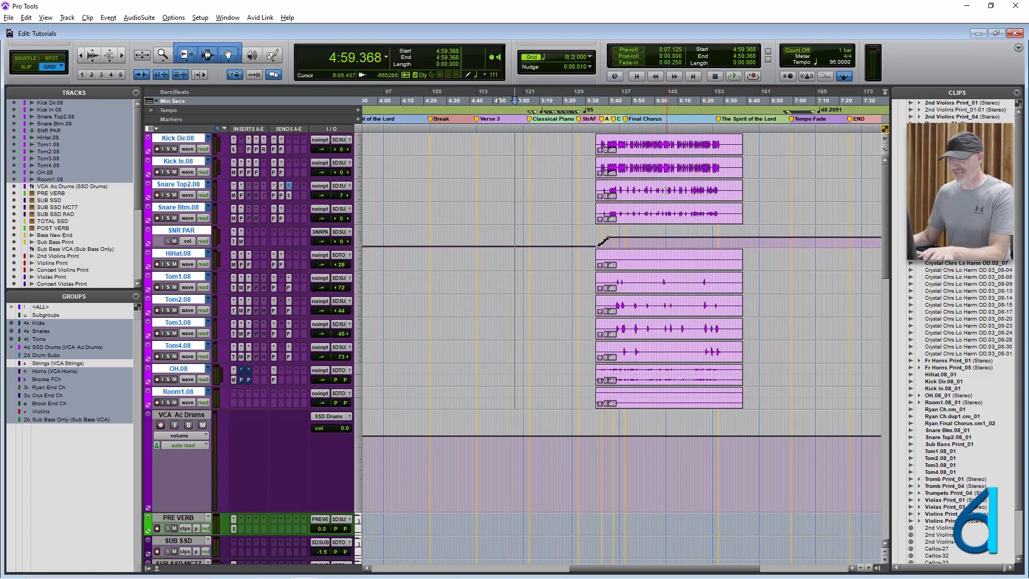
{"action": "key", "text": "ctrl+="}
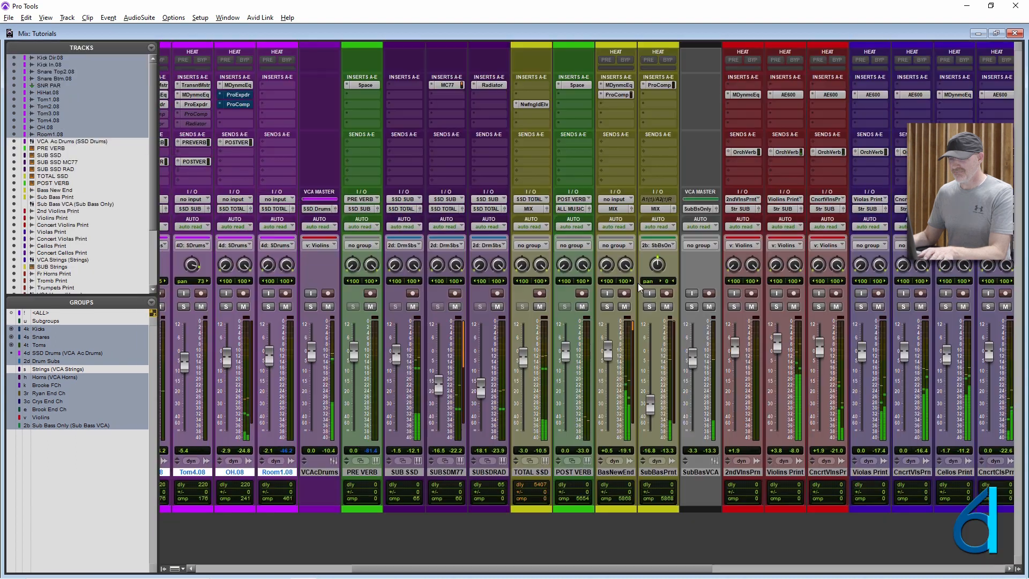
{"action": "mouse_move", "coordinate": [735, 349]}
{"action": "left_mouse_down"}
{"action": "mouse_move", "coordinate": [734, 368]}
{"action": "mouse_move", "coordinate": [734, 352]}
{"action": "left_mouse_up"}
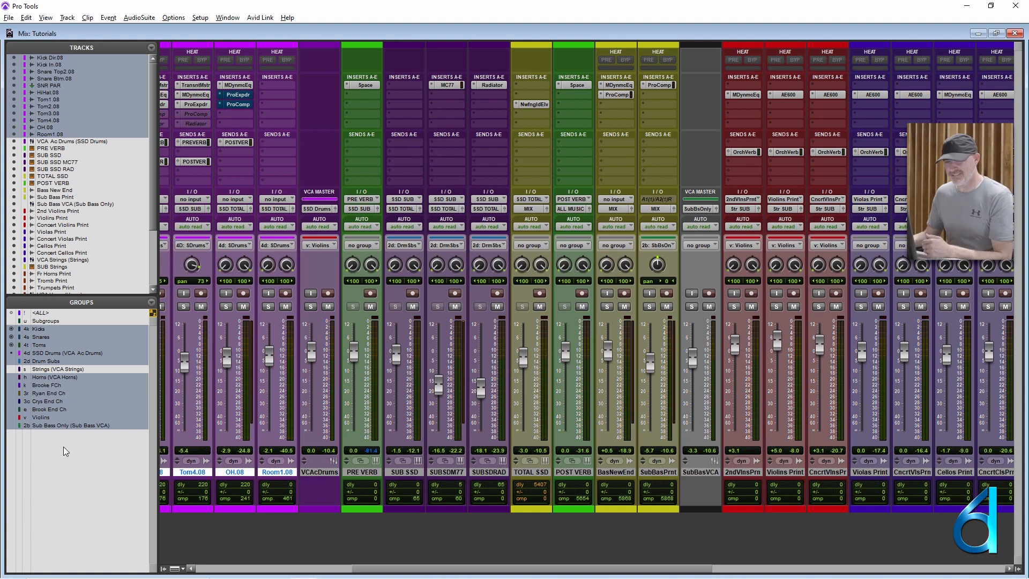
- Review the Violins group's attributes, dismiss the group settings without changes and return to the Edit window
{"action": "right_click", "coordinate": [68, 419]}
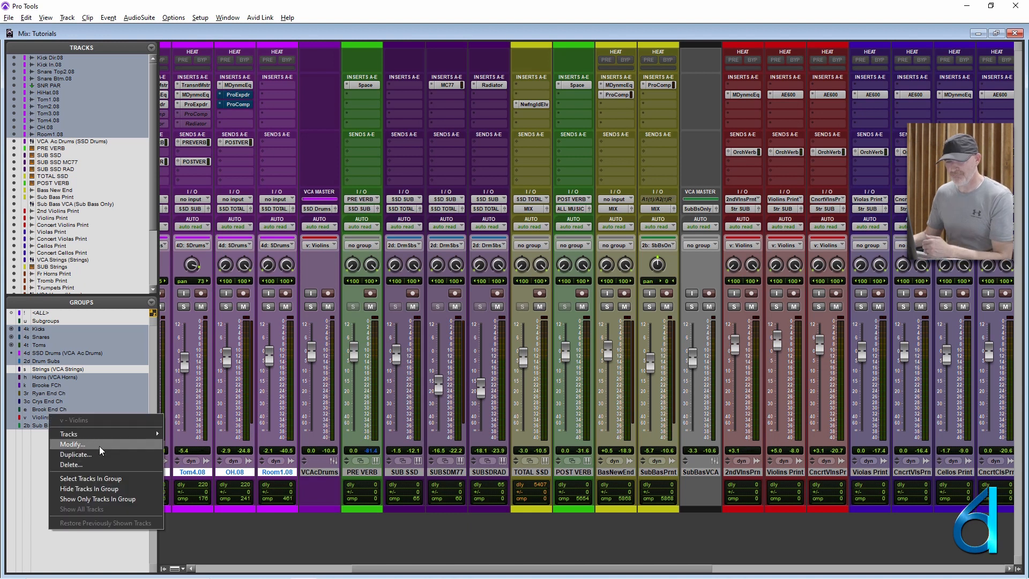
{"action": "left_click", "coordinate": [73, 445]}
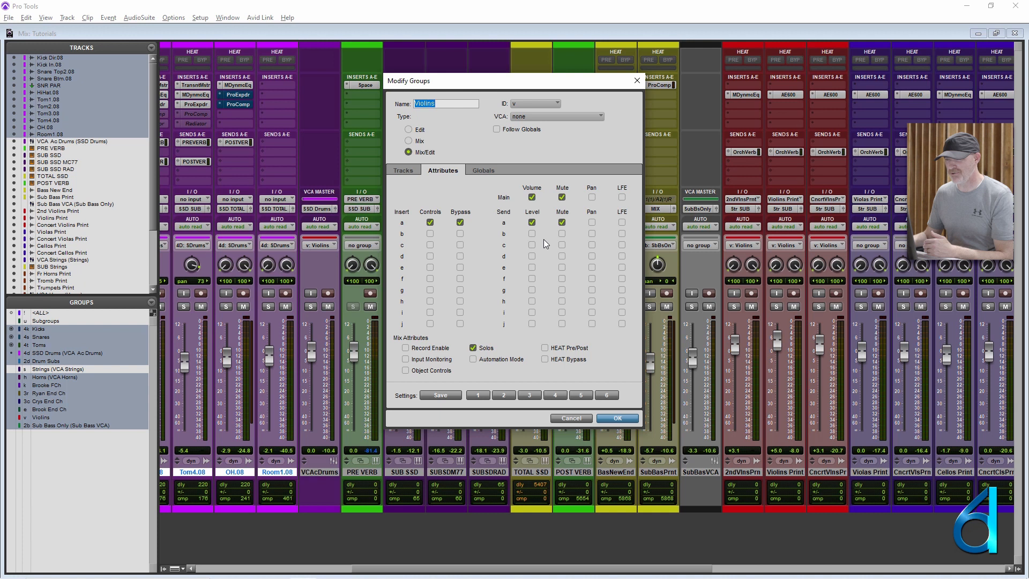
{"action": "left_click", "coordinate": [572, 419]}
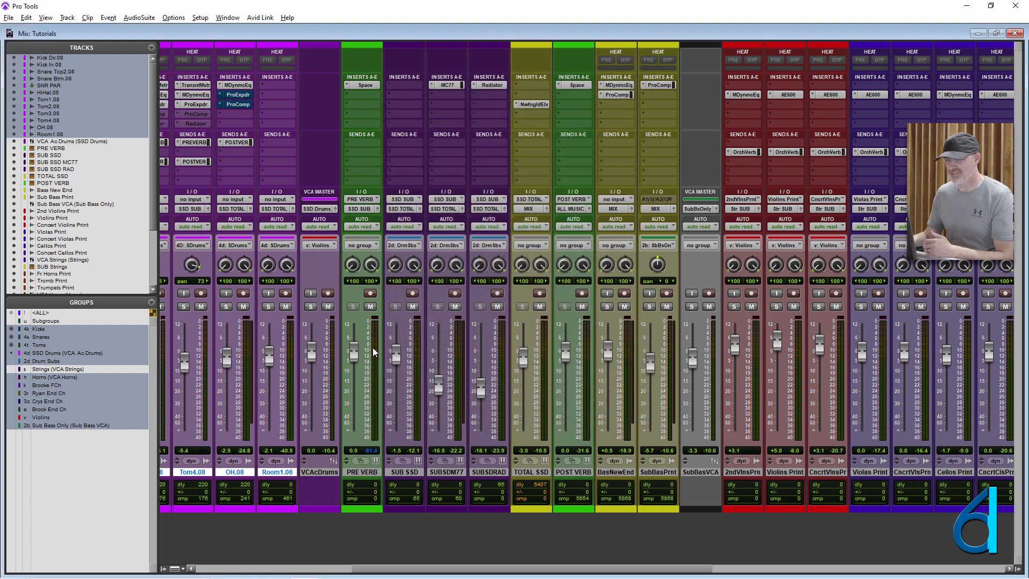
{"action": "key", "text": "ctrl+equal"}
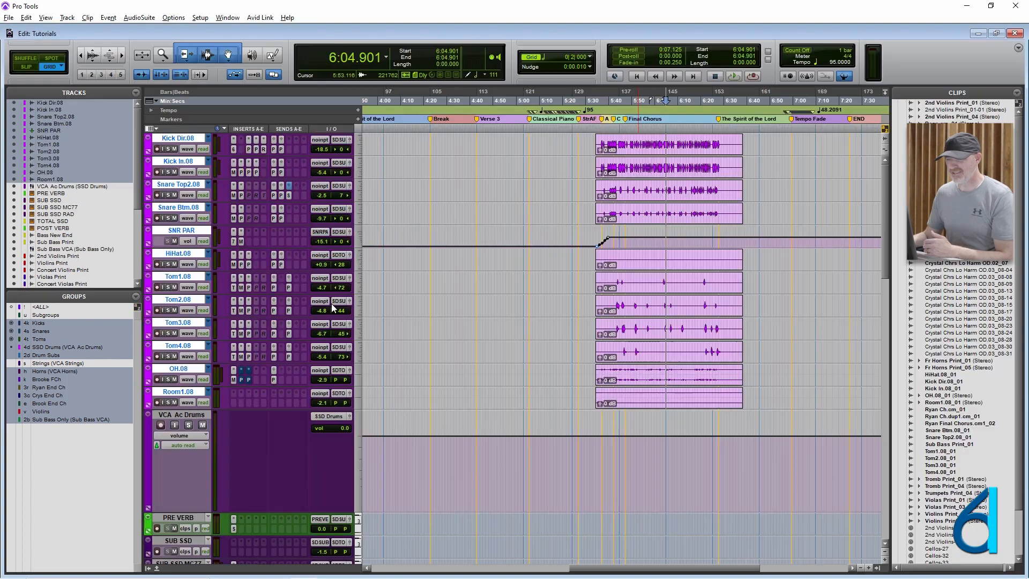
- Lower the VCA Ac Drums fader to about -11.5 dB in the Mix window, and undo it along with the last Violins group fader raise
{"action": "scroll", "coordinate": [378, 332], "scroll_direction": "down", "scroll_amount": 4}
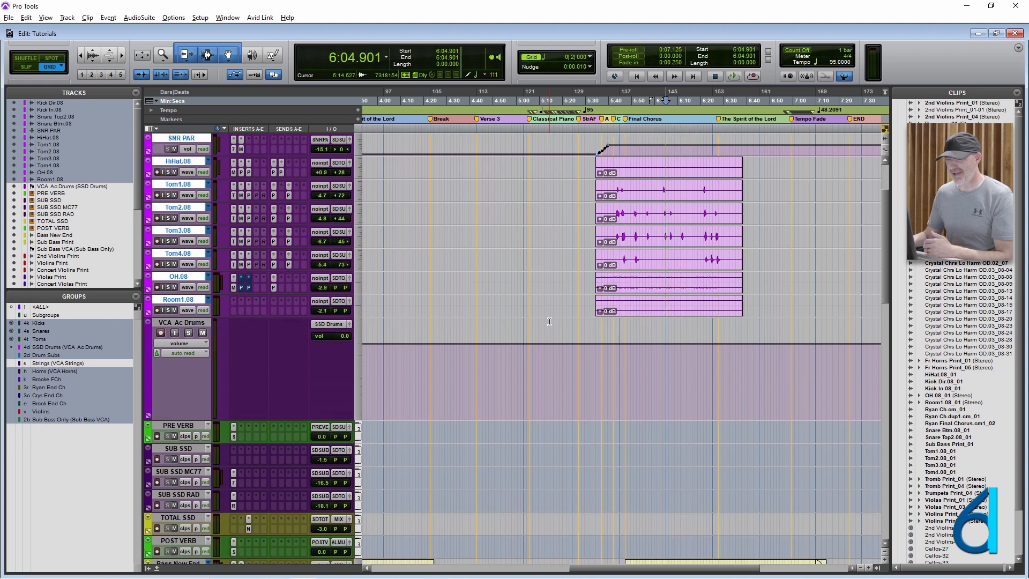
{"action": "left_click", "coordinate": [589, 371]}
{"action": "left_click", "coordinate": [650, 370]}
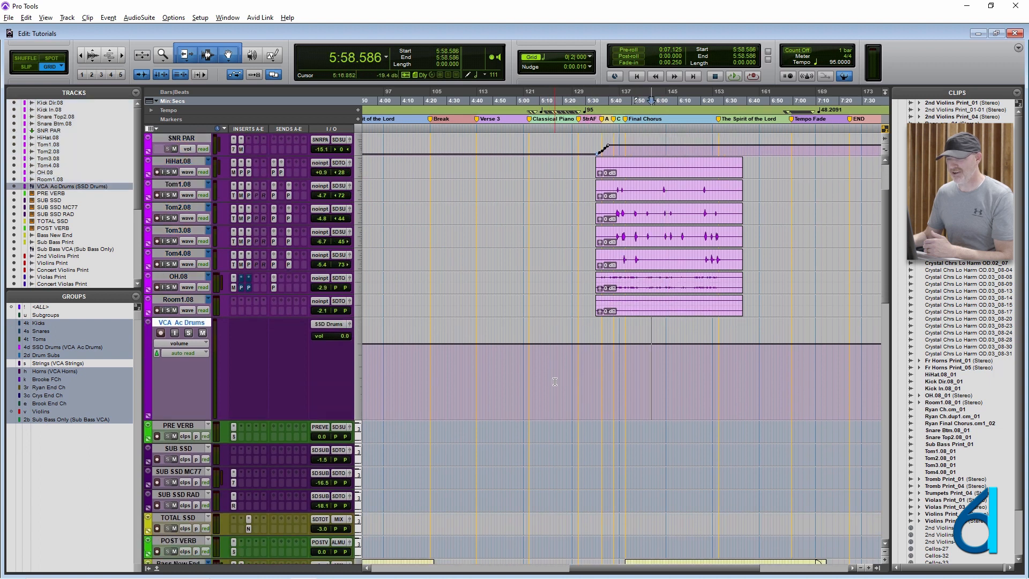
{"action": "key", "text": "ctrl+equal"}
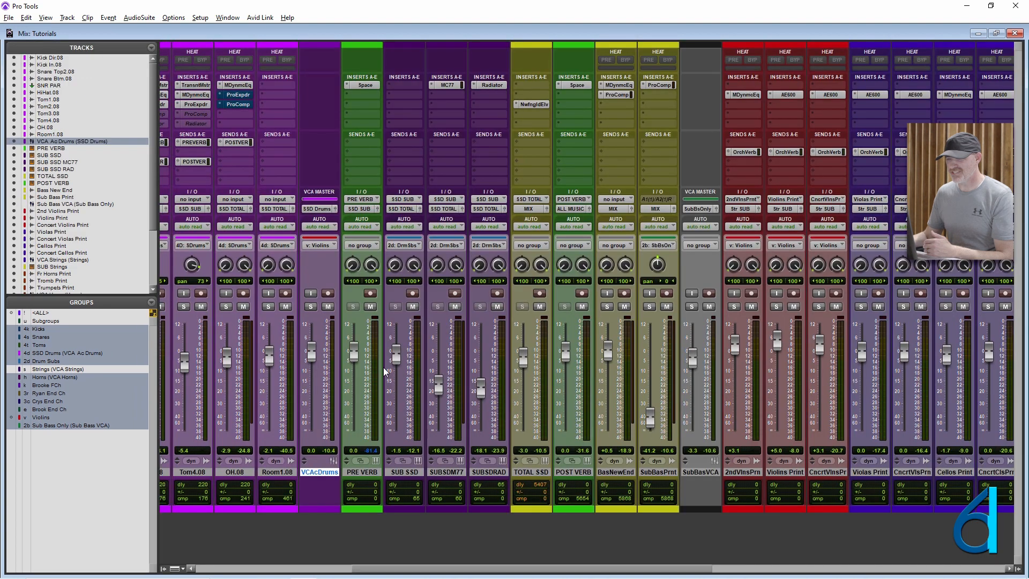
{"action": "left_click_drag", "start_coordinate": [314, 360], "coordinate": [315, 382]}
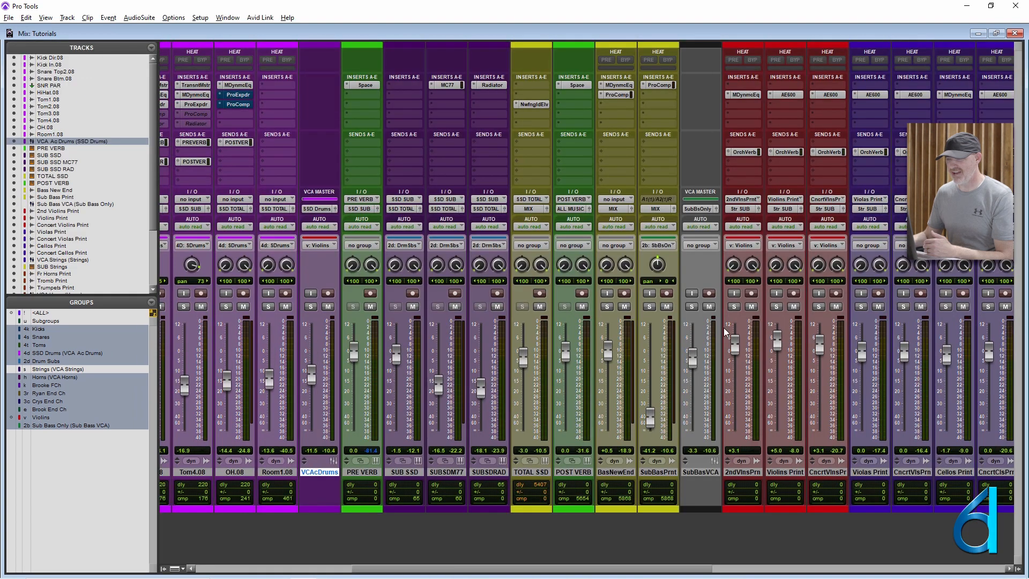
{"action": "key", "text": "ctrl+z"}
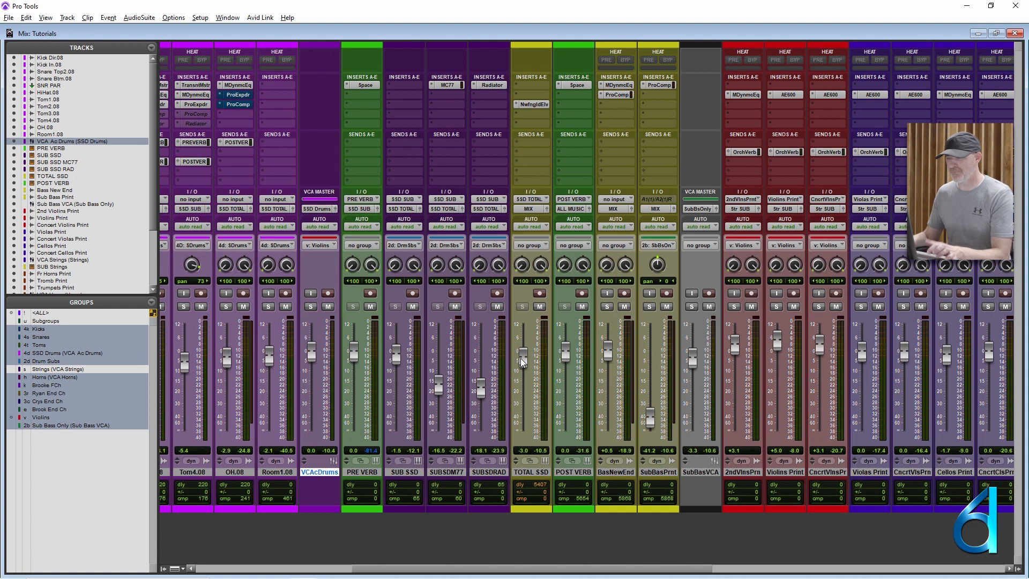
{"action": "key", "text": "ctrl+z"}
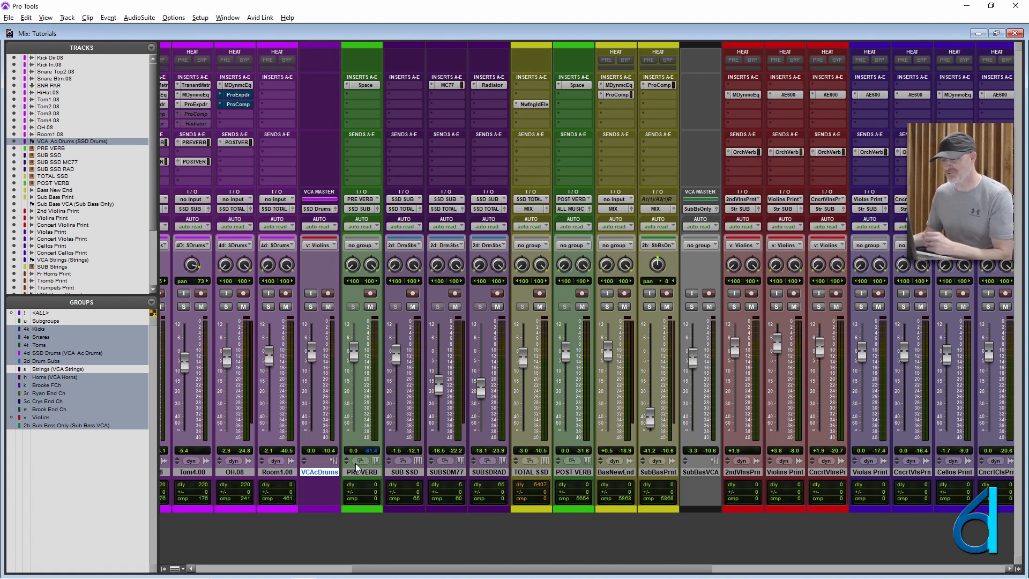
- Replace the Violins group's tracks with Bass New End, 2nd Violins Print, Violins Print and Concert Violins Print, and clear the track selection
{"action": "left_click", "coordinate": [330, 473]}
{"action": "left_click", "coordinate": [742, 472]}
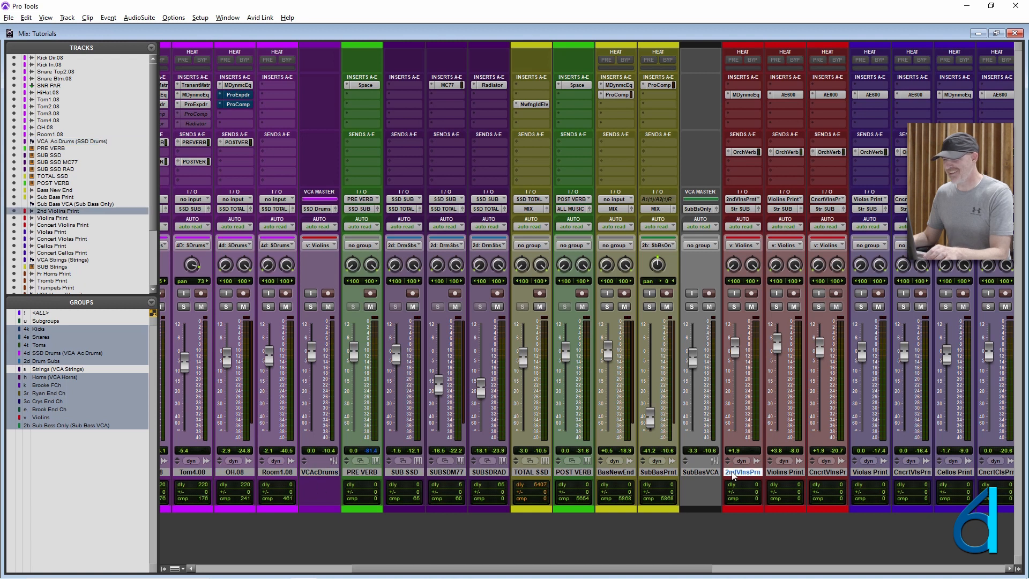
{"action": "left_click", "coordinate": [825, 472], "text": "shift"}
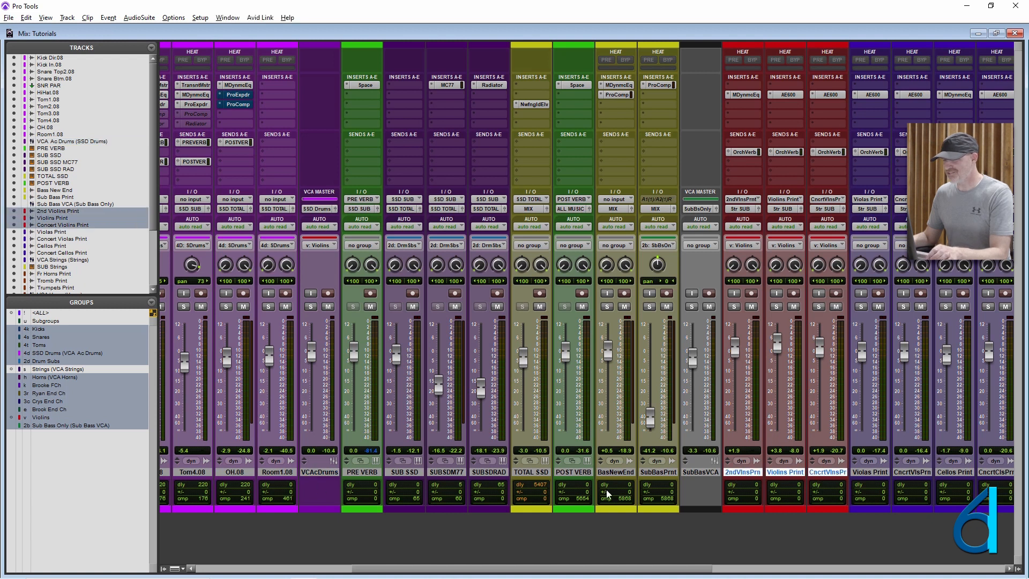
{"action": "left_click", "coordinate": [622, 473], "text": "ctrl"}
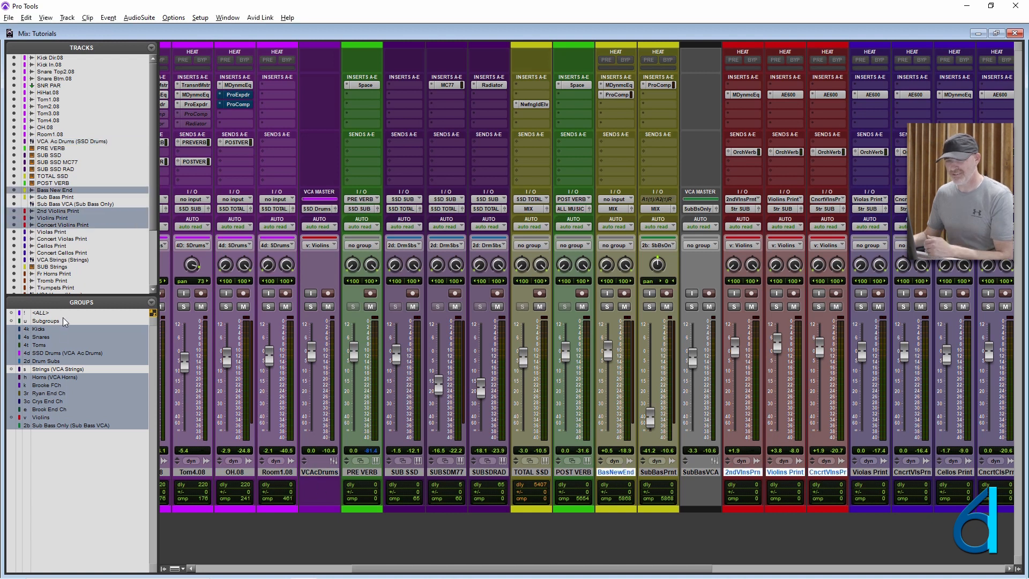
{"action": "right_click", "coordinate": [41, 420]}
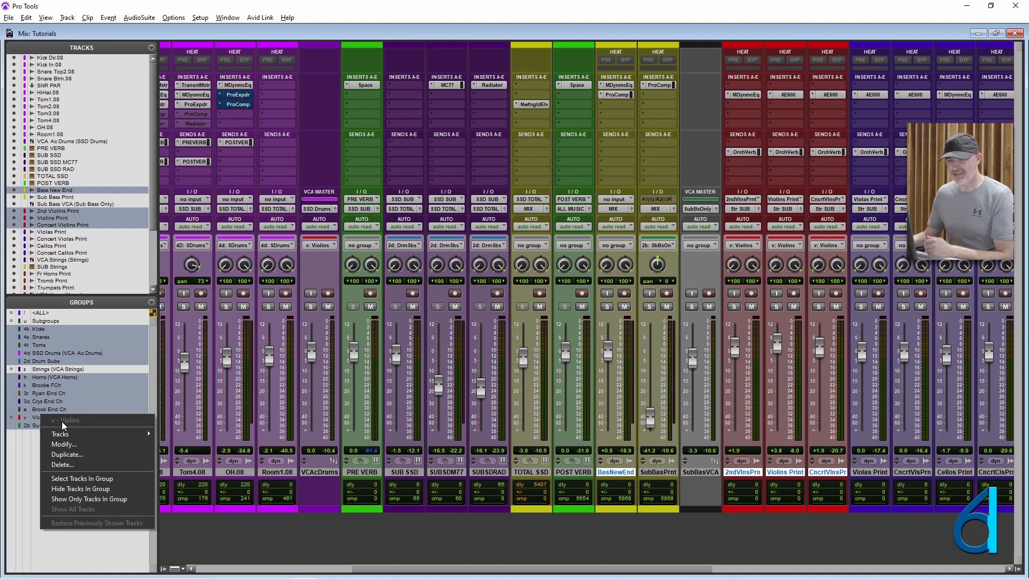
{"action": "left_click", "coordinate": [75, 448]}
{"action": "left_click", "coordinate": [404, 171]}
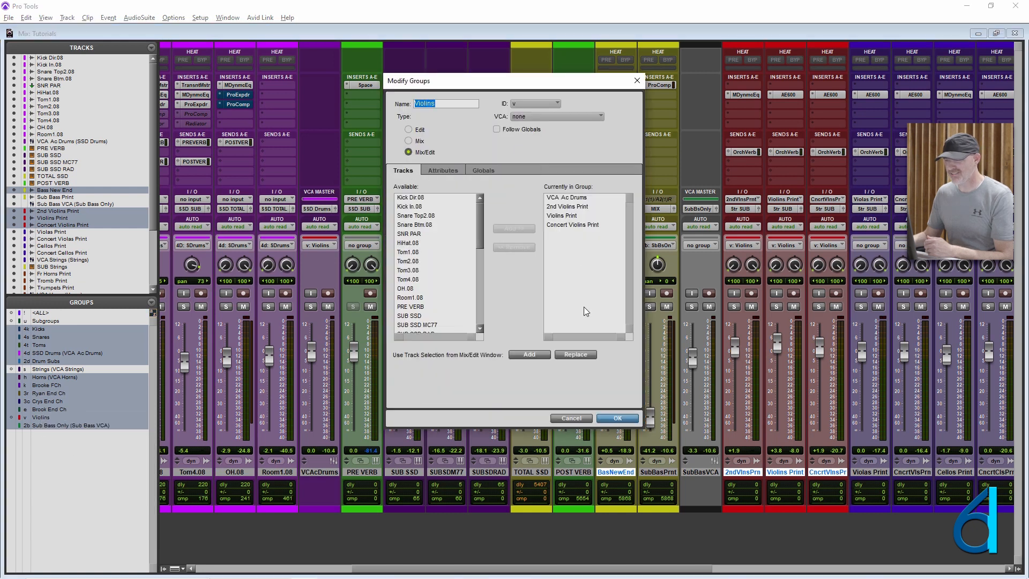
{"action": "left_click", "coordinate": [582, 356]}
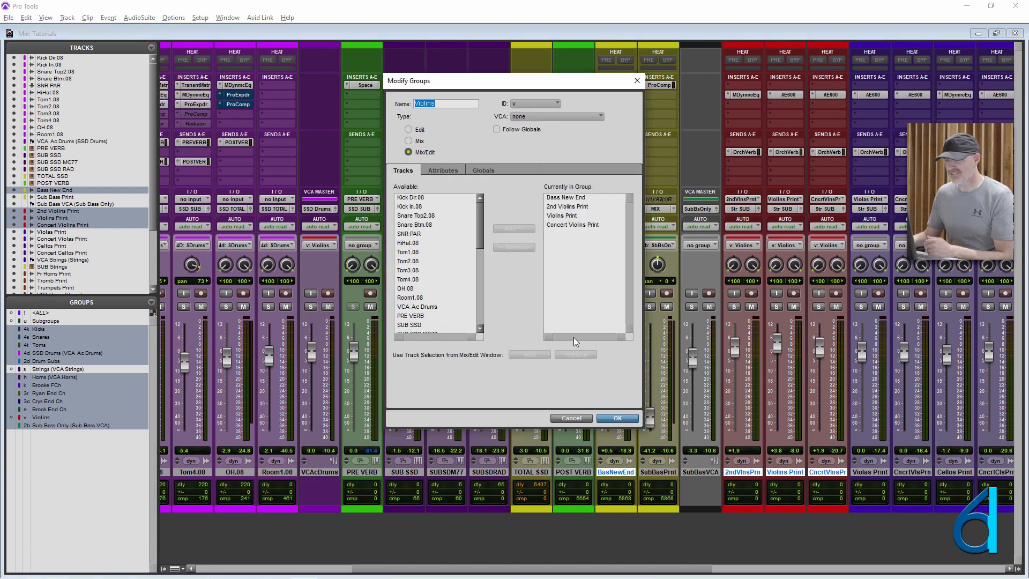
{"action": "left_click", "coordinate": [618, 419]}
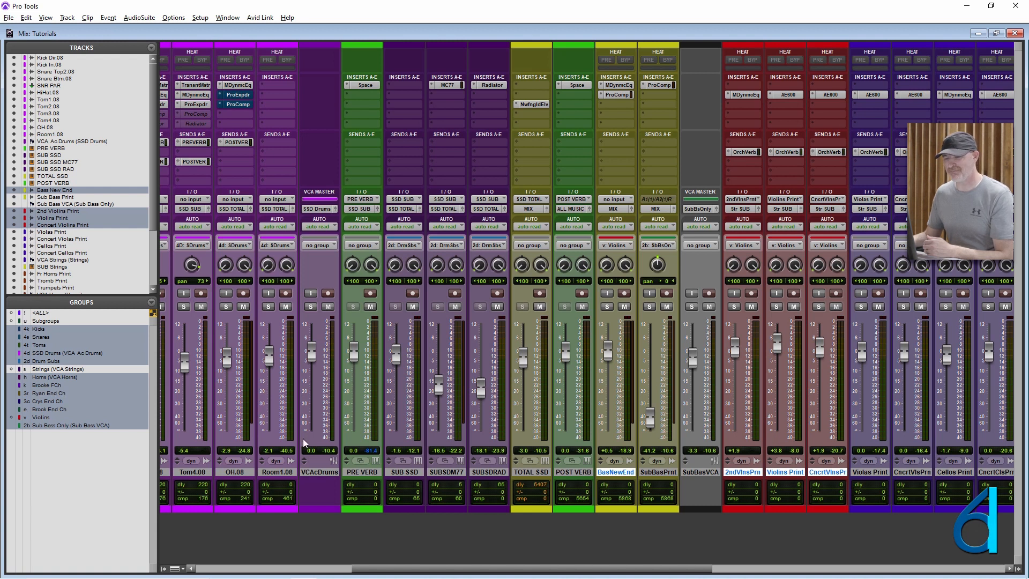
{"action": "left_click", "coordinate": [617, 471], "text": "alt"}
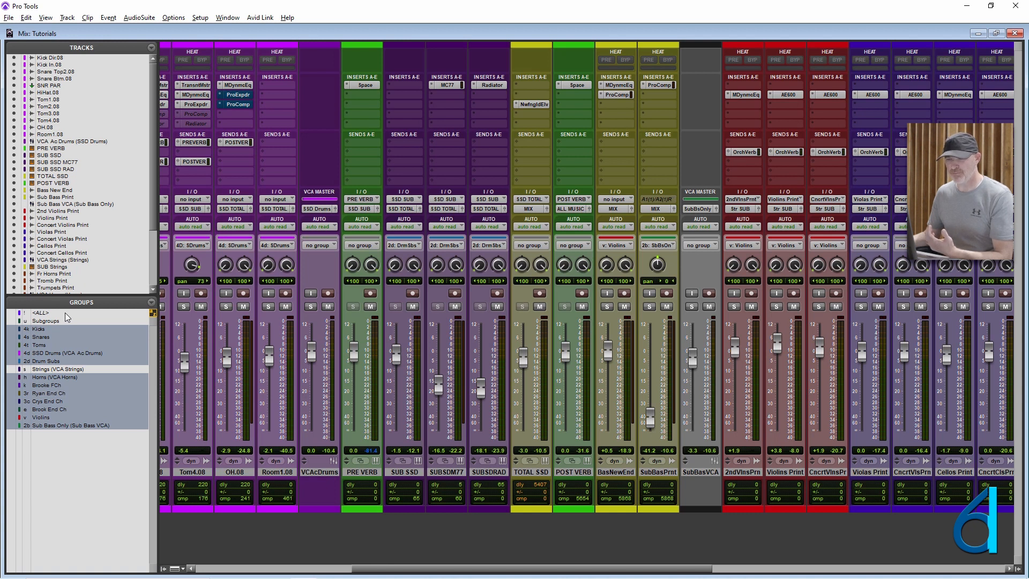
- Enable the ALL group in the Edit window and select a time range from about 4:58 to 7:01 across the grouped tracks
{"action": "key", "text": "ctrl+equal"}
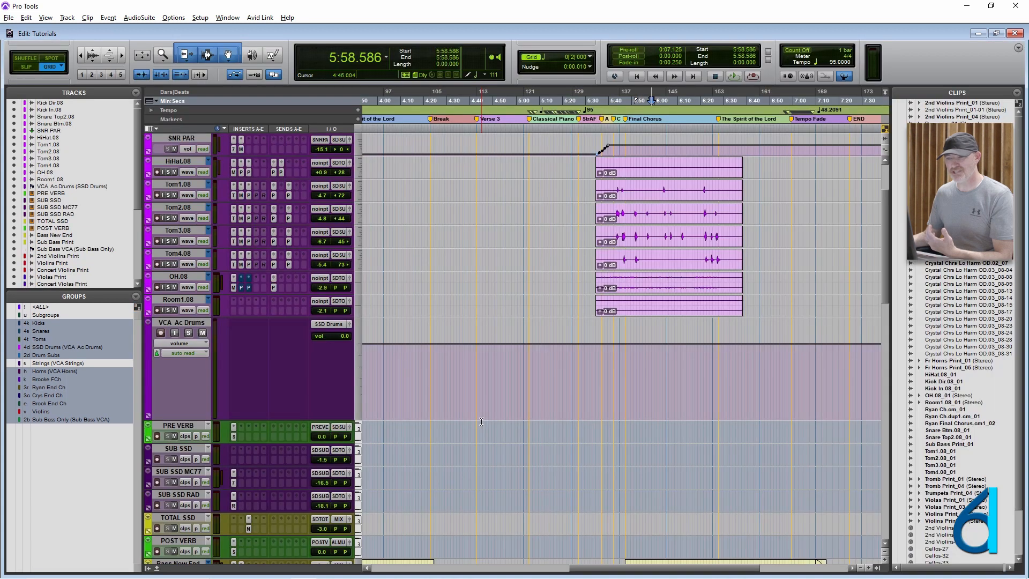
{"action": "left_click", "coordinate": [491, 361]}
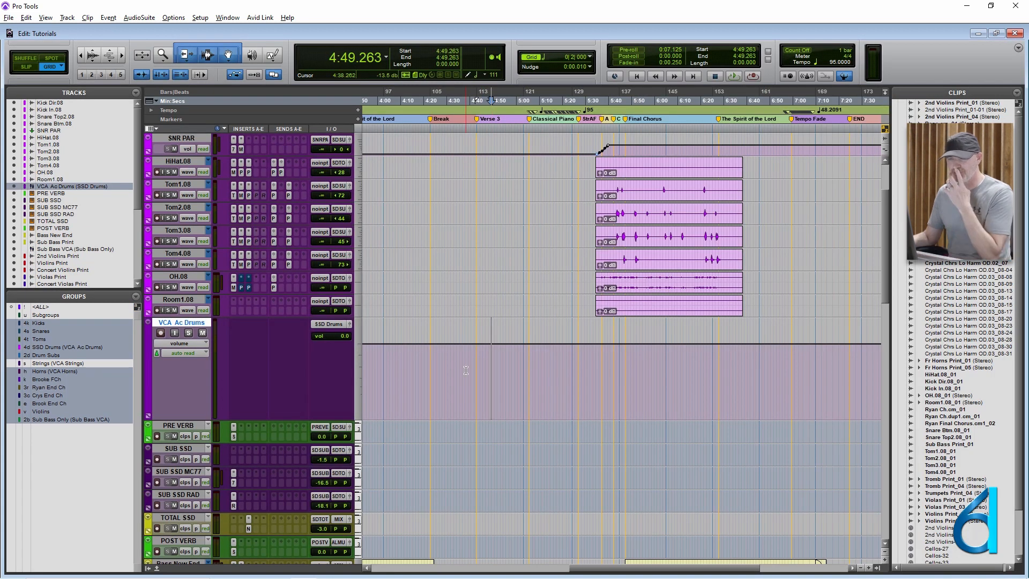
{"action": "left_click", "coordinate": [86, 308]}
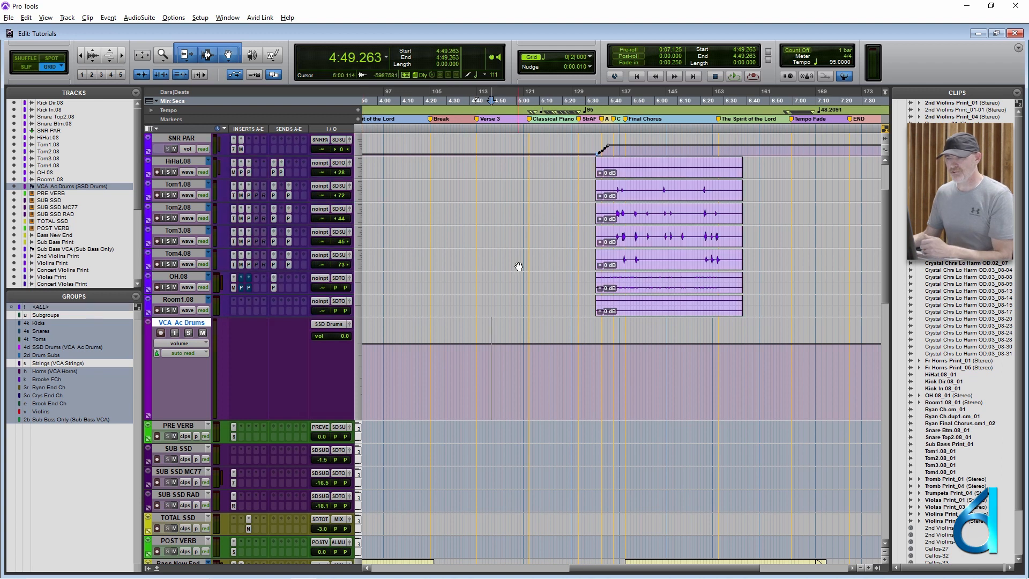
{"action": "left_click", "coordinate": [480, 229]}
{"action": "left_click_drag", "start_coordinate": [513, 230], "coordinate": [794, 219]}
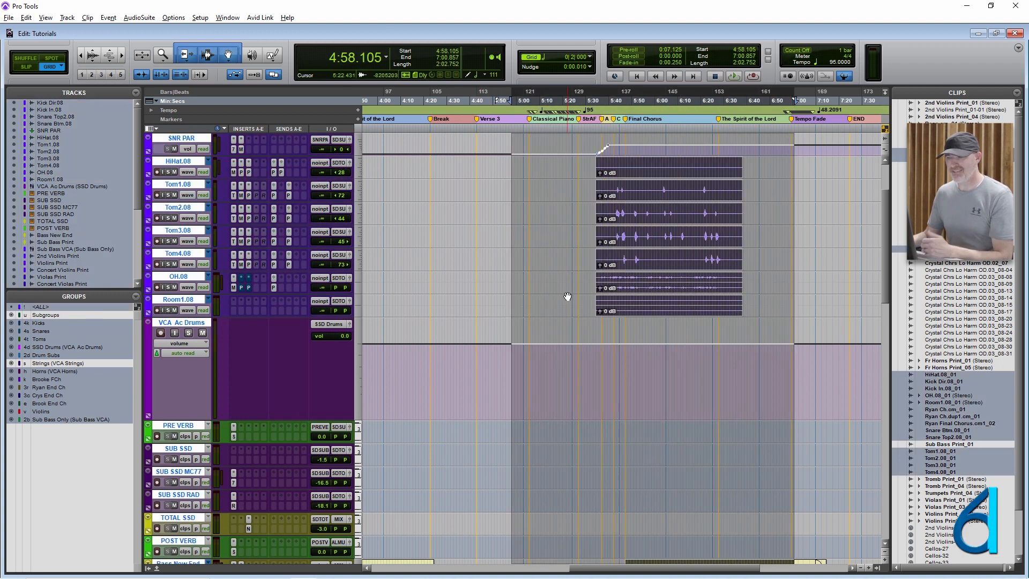
- Disable the ALL group in the Mix window and clear the Volume, Mute and Solos global attributes in its settings
{"action": "key", "text": "ctrl+equal"}
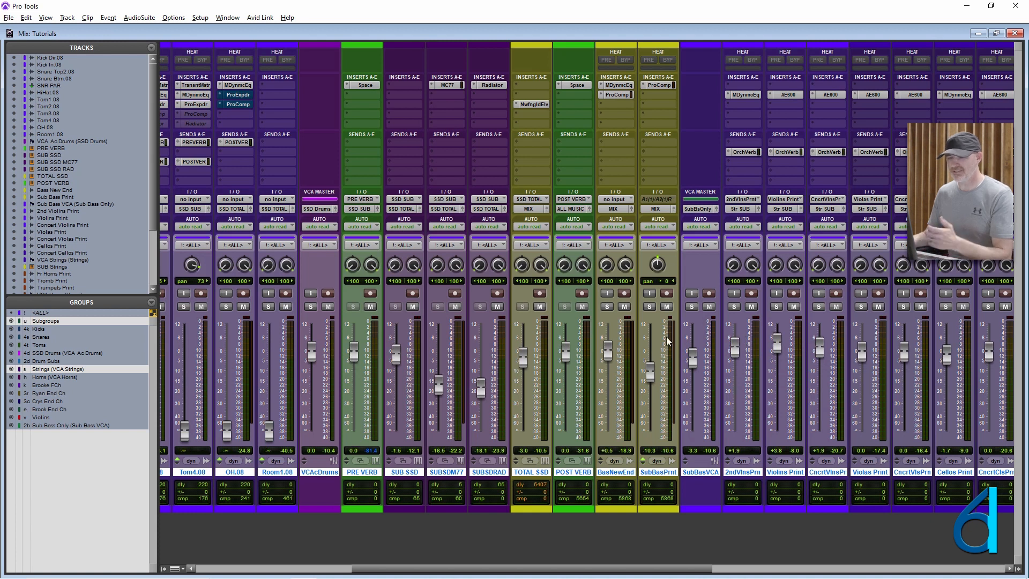
{"action": "left_click", "coordinate": [83, 313]}
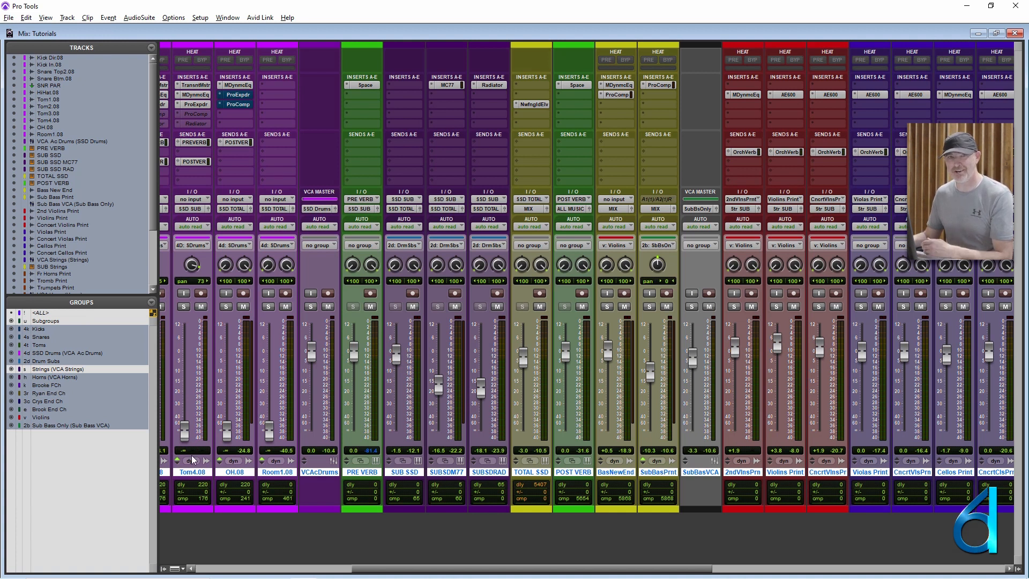
{"action": "right_click", "coordinate": [65, 312]}
{"action": "left_click", "coordinate": [88, 332]}
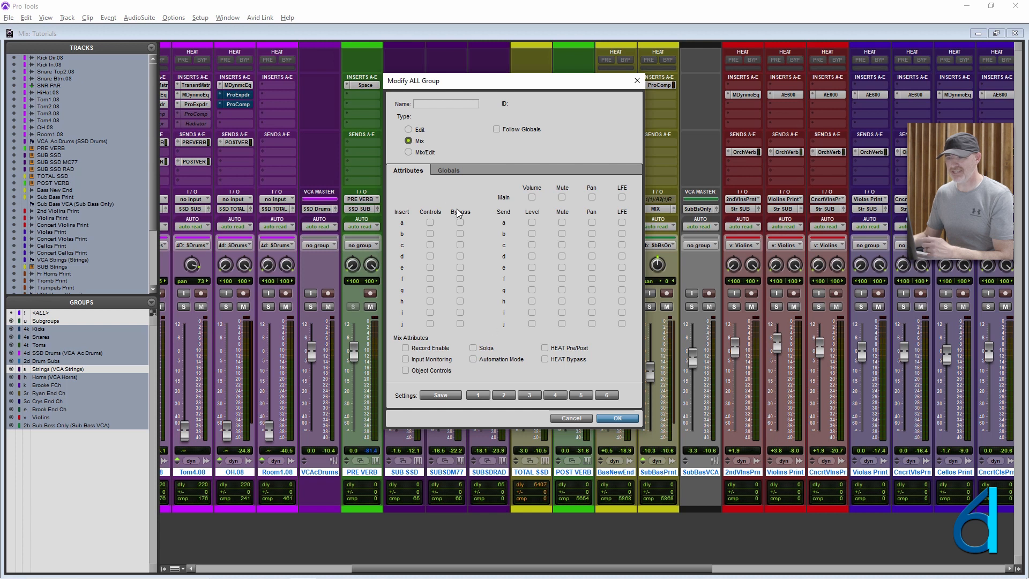
{"action": "left_click", "coordinate": [443, 172]}
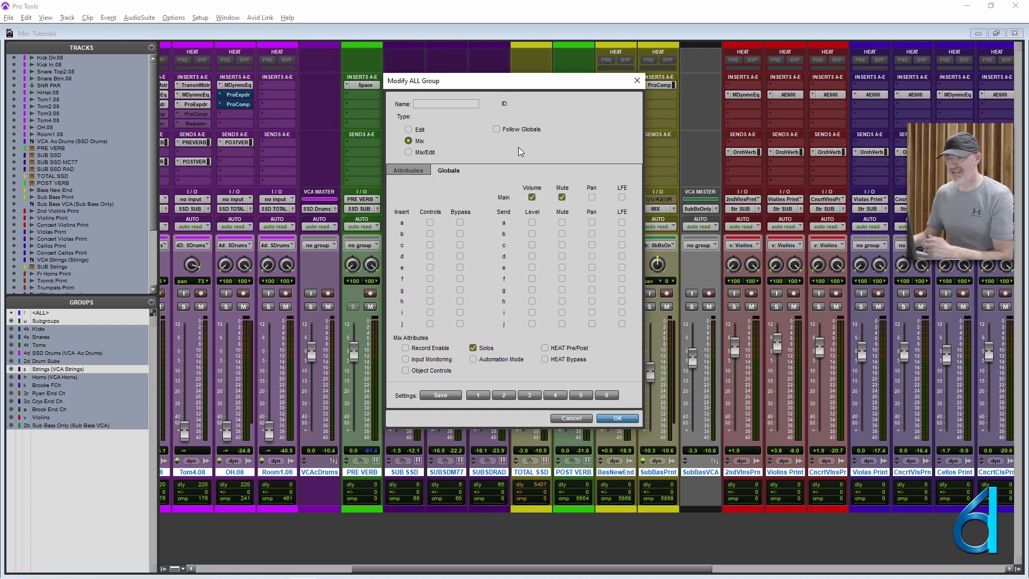
{"action": "left_click", "coordinate": [531, 197]}
{"action": "left_click", "coordinate": [563, 198]}
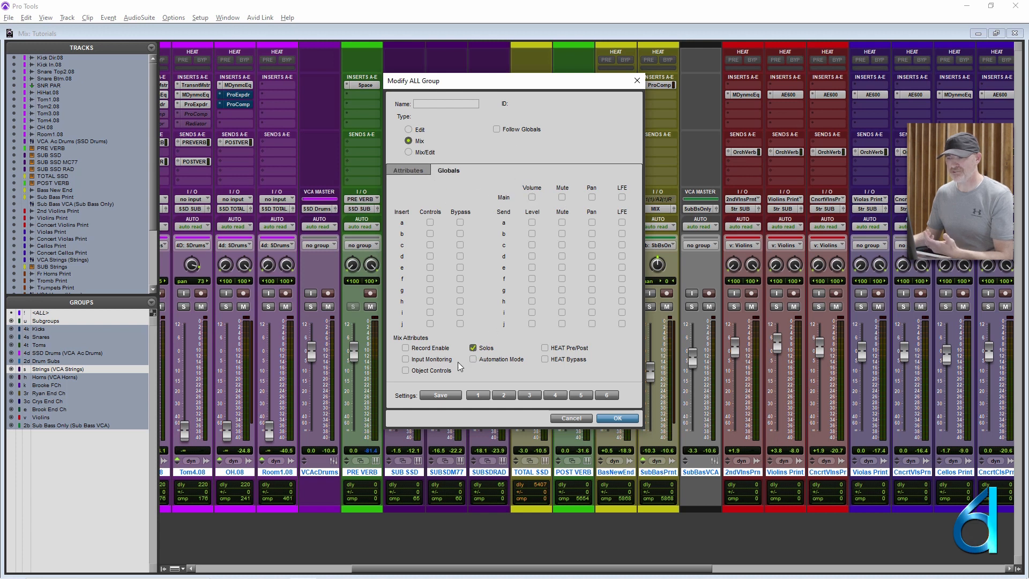
{"action": "left_click", "coordinate": [472, 348]}
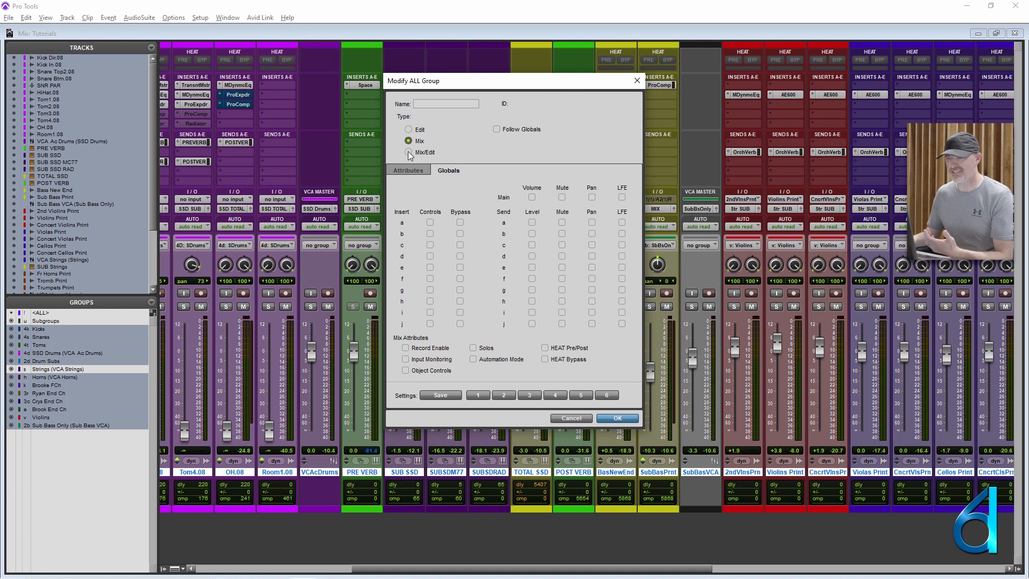
{"action": "left_click", "coordinate": [409, 170]}
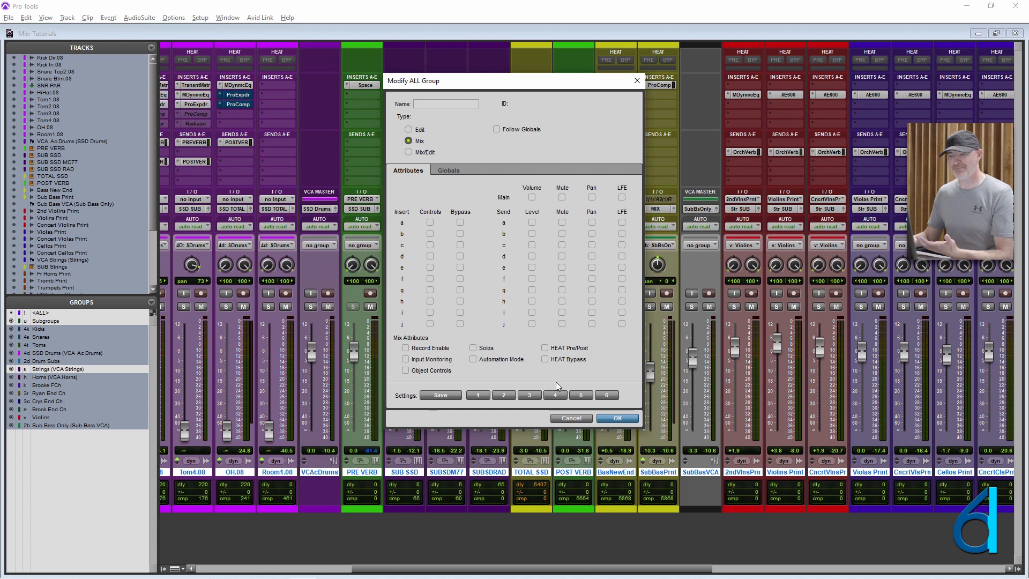
{"action": "left_click", "coordinate": [614, 419]}
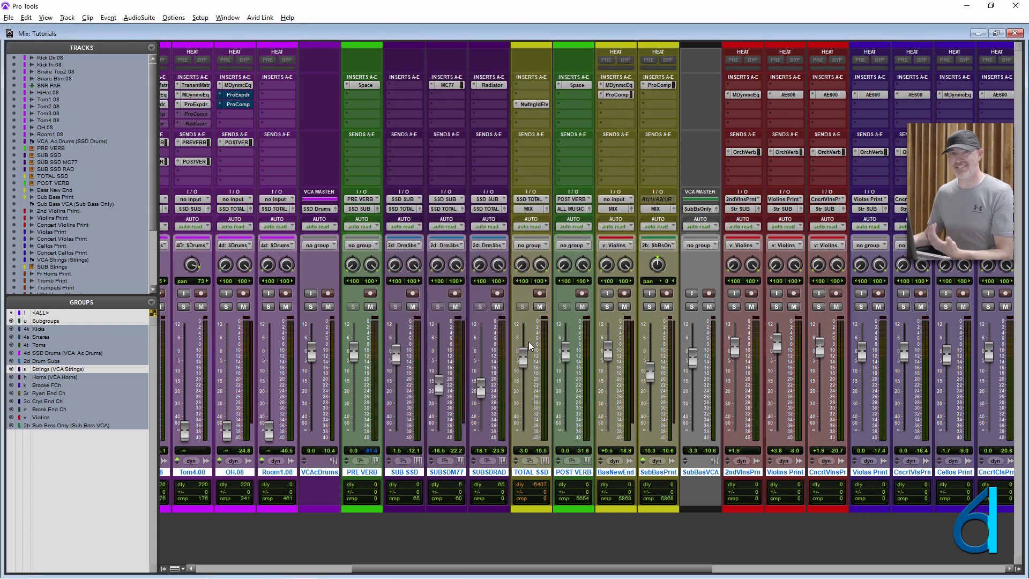
- Enable the ALL group again and raise the SUB SSD fader to about +0.9 dB
{"action": "left_click", "coordinate": [77, 312]}
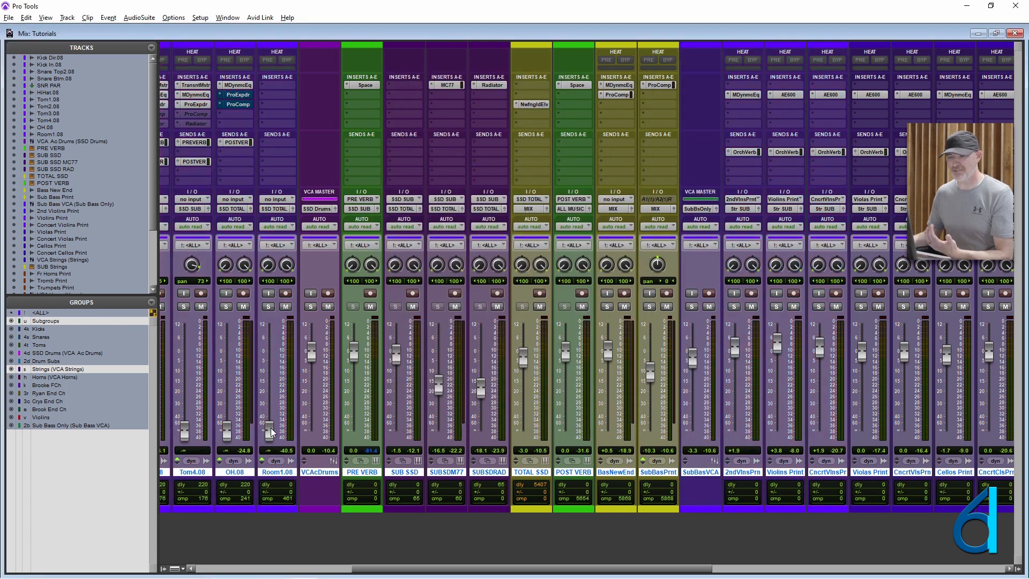
{"action": "mouse_move", "coordinate": [394, 354]}
{"action": "left_mouse_down"}
{"action": "mouse_move", "coordinate": [396, 378]}
{"action": "mouse_move", "coordinate": [396, 349]}
{"action": "left_mouse_up"}
- Select about 4:48 to 5:45 on VCA Ac Drums in the Edit window, and place the cursor at about 5:02 on the drum tracks
{"action": "key", "text": "ctrl+equal"}
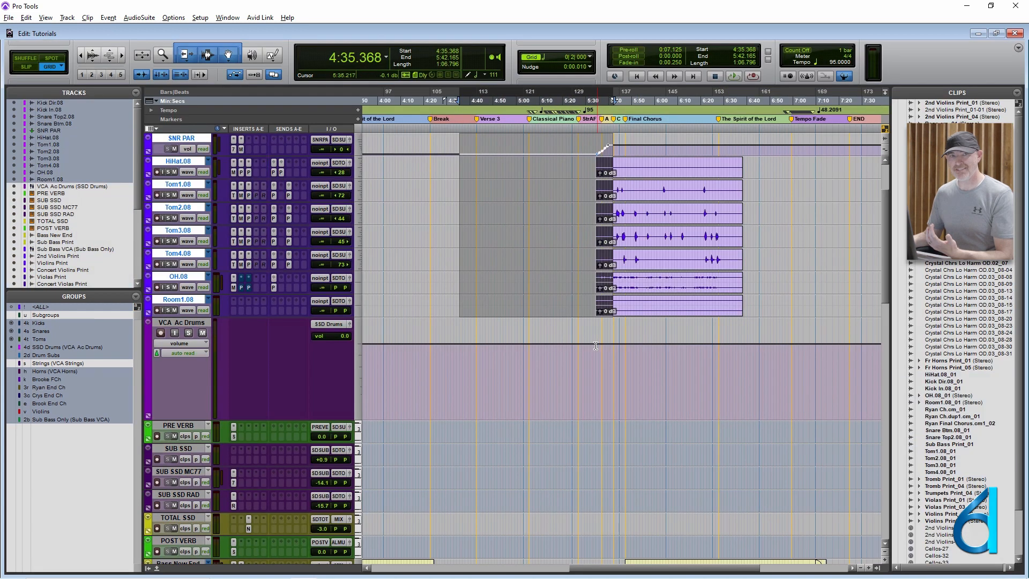
{"action": "left_click_drag", "start_coordinate": [489, 373], "coordinate": [618, 373]}
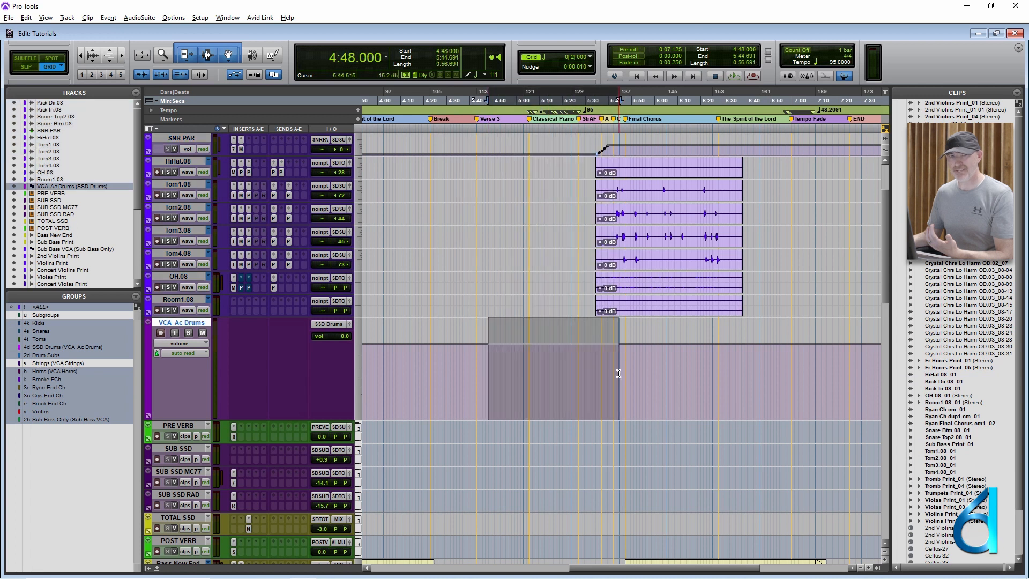
{"action": "left_click", "coordinate": [520, 295]}
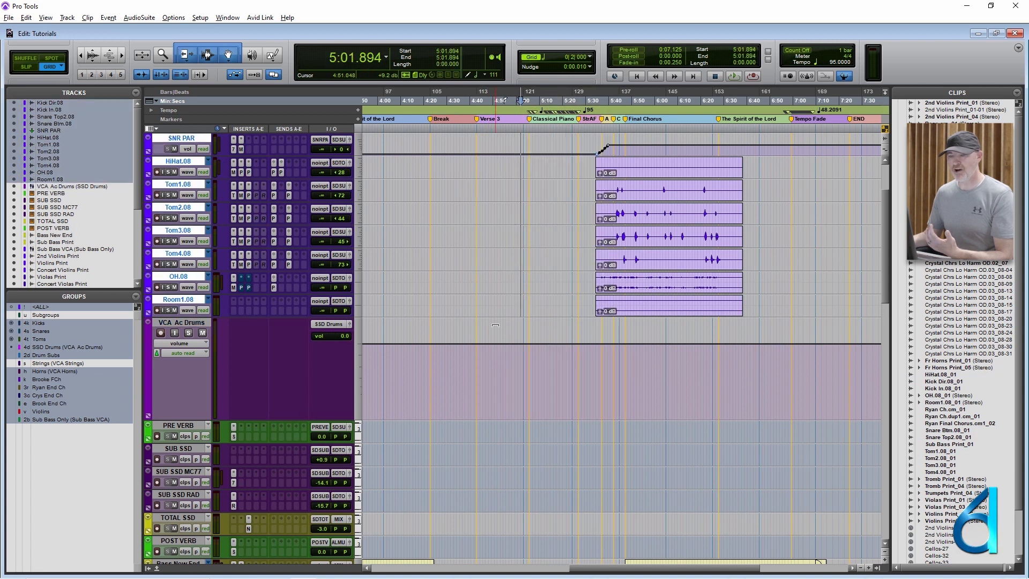
- Review the ALL group's attributes and dismiss its settings without changes
{"action": "right_click", "coordinate": [60, 307]}
{"action": "left_click", "coordinate": [100, 325]}
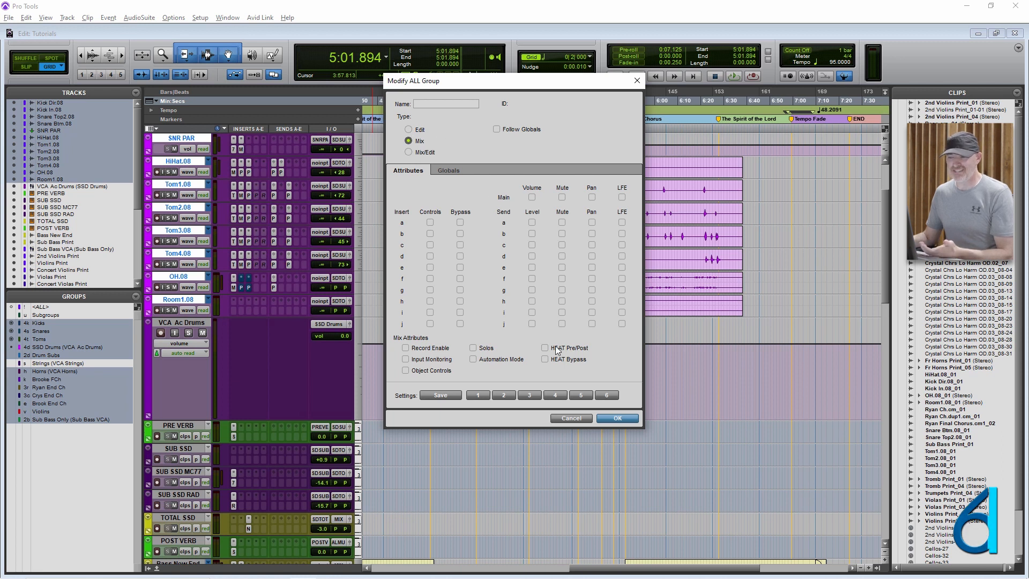
{"action": "left_click", "coordinate": [571, 416]}
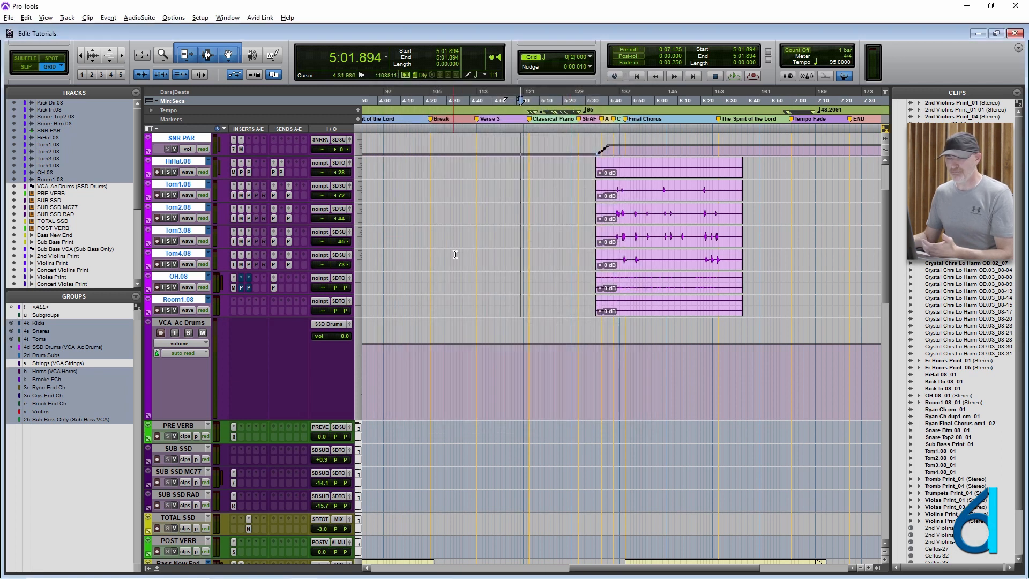
- Place the edit cursor at about 6:05 on the drum tracks, zoom in on the timeline and disable the SSD Drums group
{"action": "left_click", "coordinate": [476, 234]}
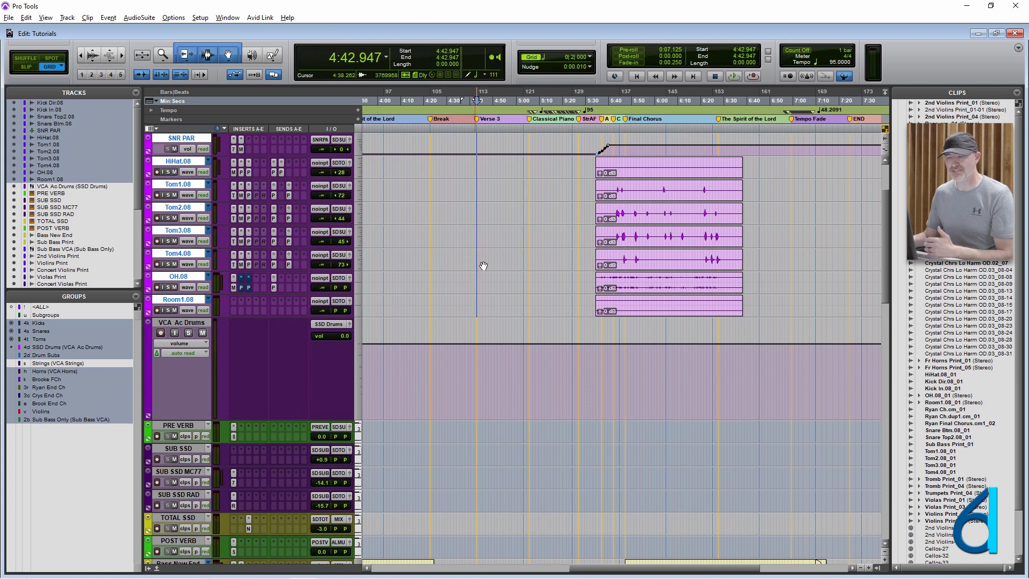
{"action": "scroll", "coordinate": [587, 295], "scroll_direction": "up", "scroll_amount": 4}
{"action": "left_click", "coordinate": [666, 190]}
{"action": "key", "text": "ctrl+]"}
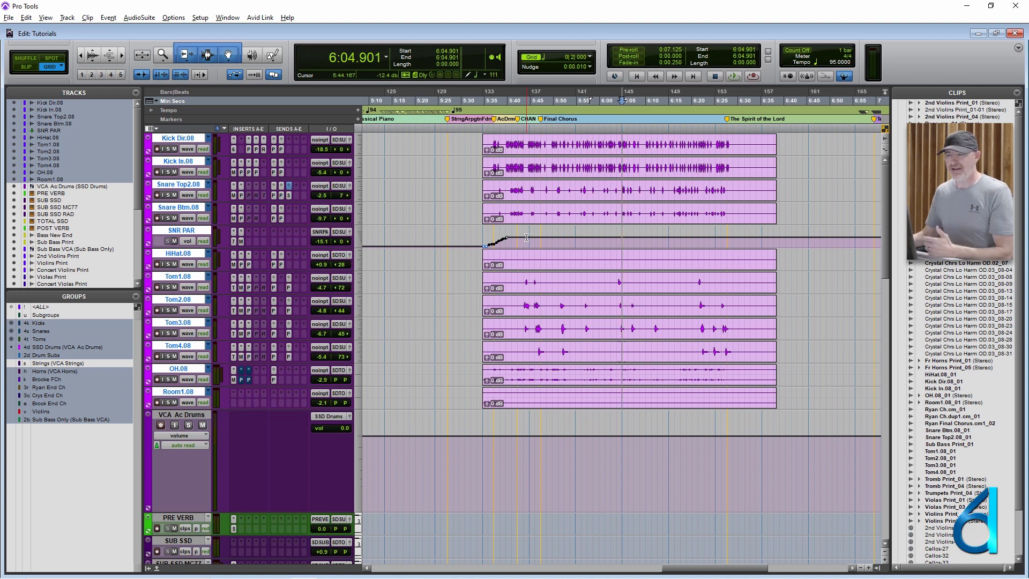
{"action": "left_click", "coordinate": [58, 348]}
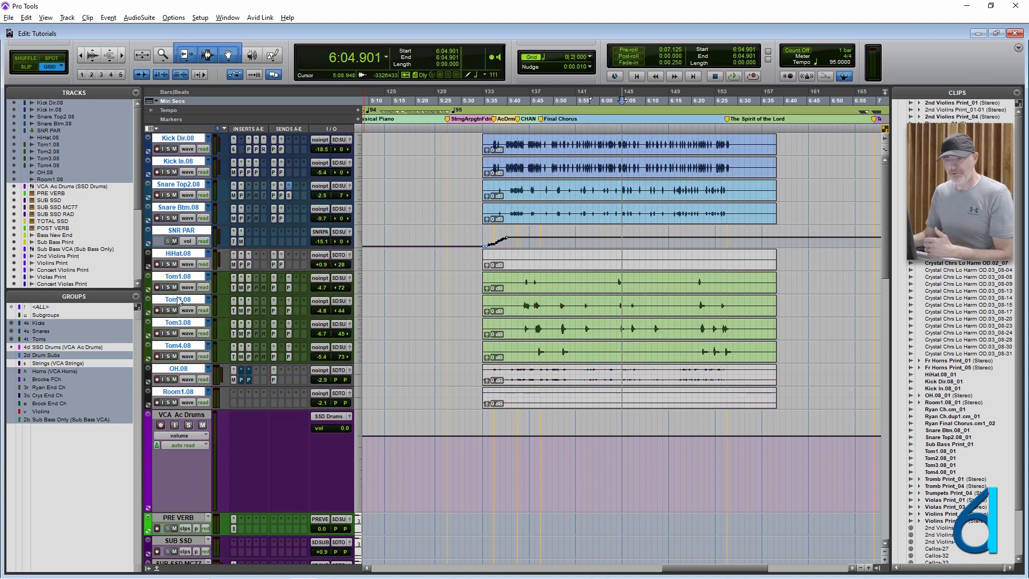
- Enlarge the two kick tracks, select the full kick and snare clips, and combine them into one clip group
{"action": "left_click", "coordinate": [505, 167]}
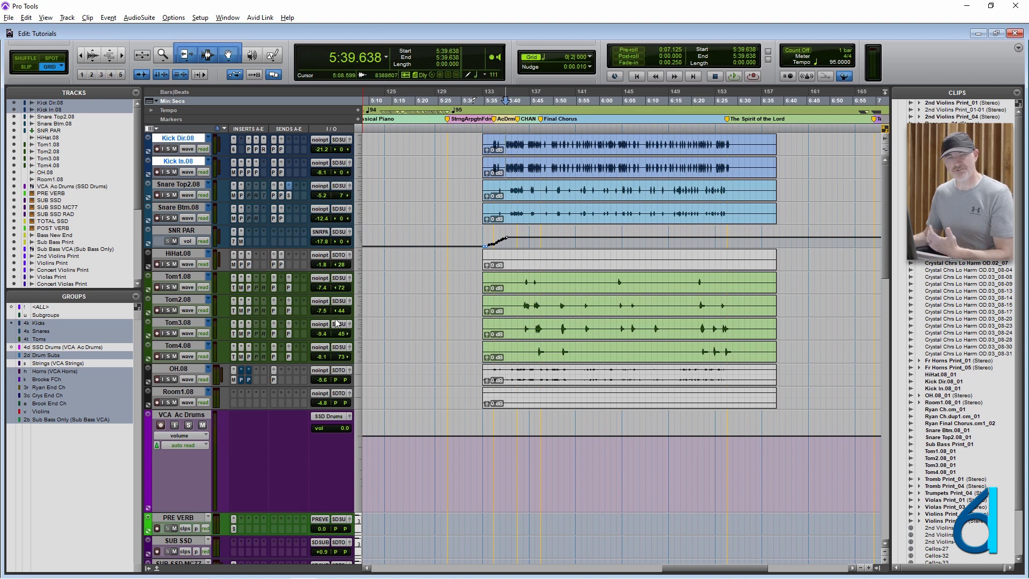
{"action": "left_click", "coordinate": [524, 175]}
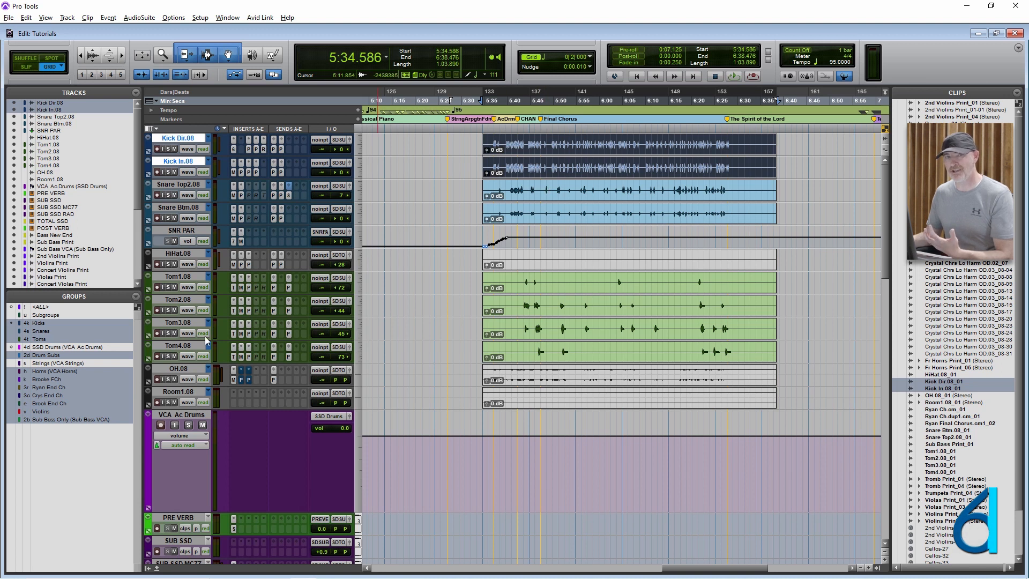
{"action": "left_click_drag", "start_coordinate": [350, 177], "coordinate": [348, 219]}
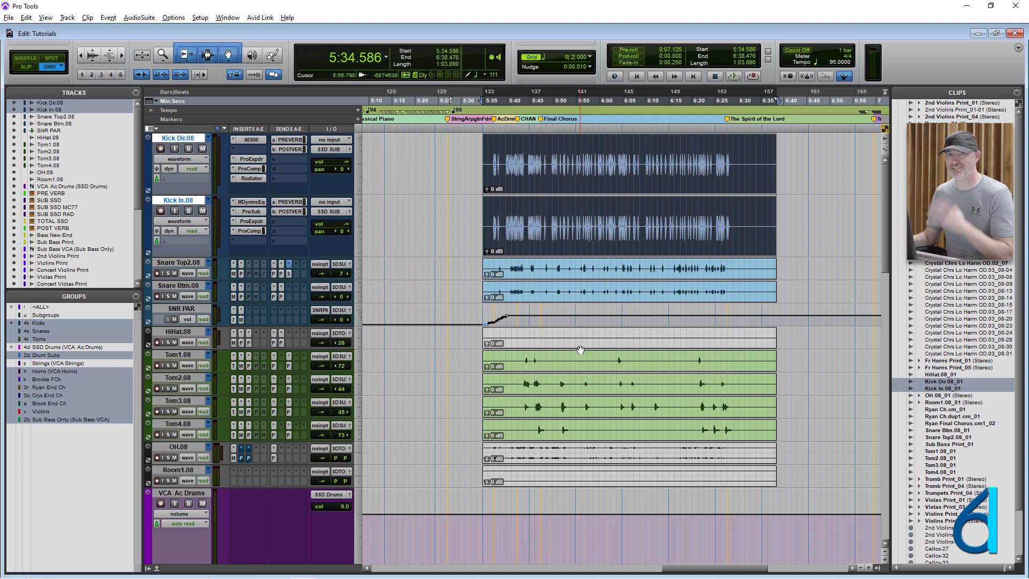
{"action": "left_click", "coordinate": [584, 297], "text": "shift"}
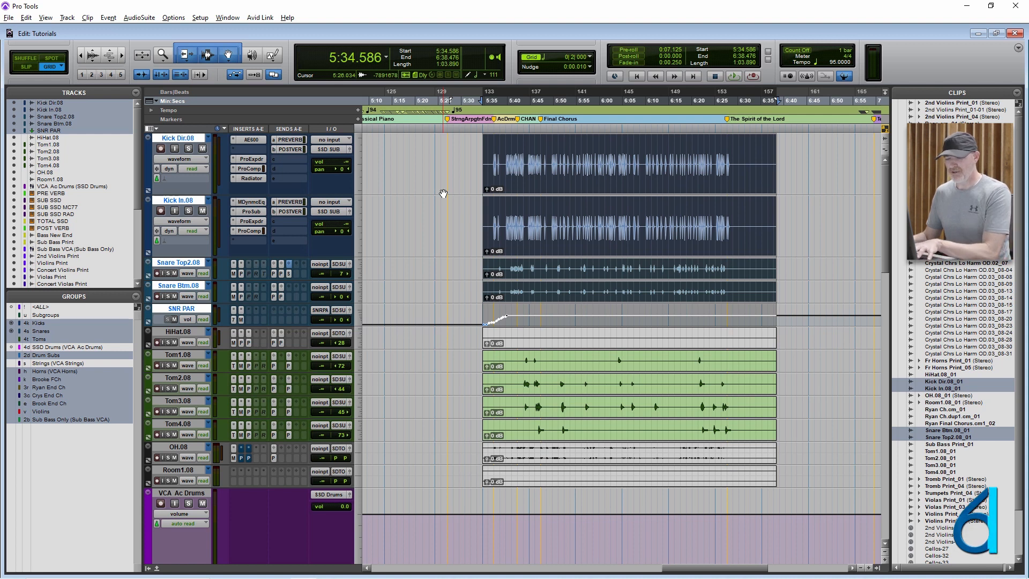
{"action": "key", "text": "ctrl+alt+g"}
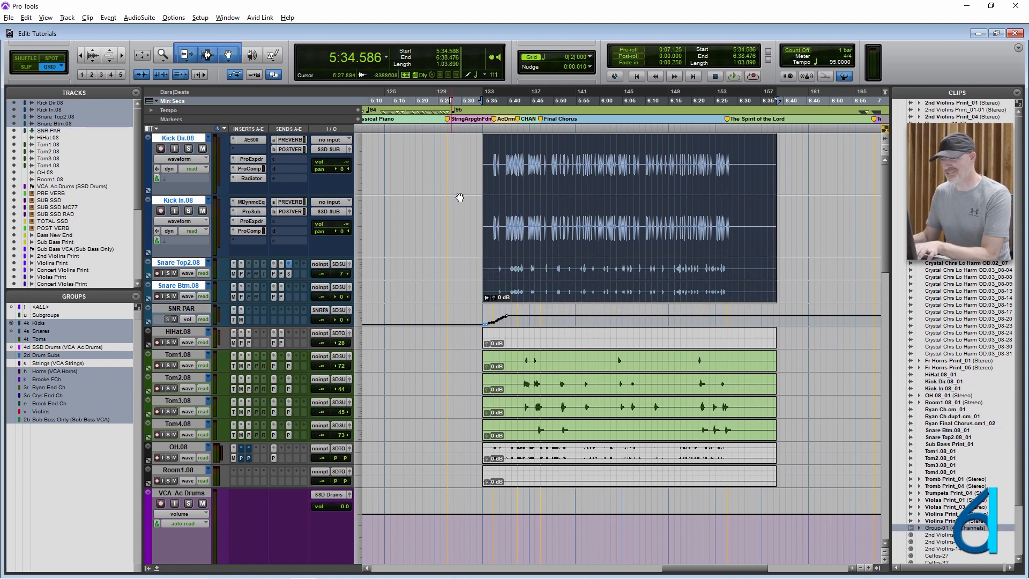
- Ungroup the kick and snare clip group, and try grouping and ungrouping only the kick clips
{"action": "left_click", "coordinate": [617, 151]}
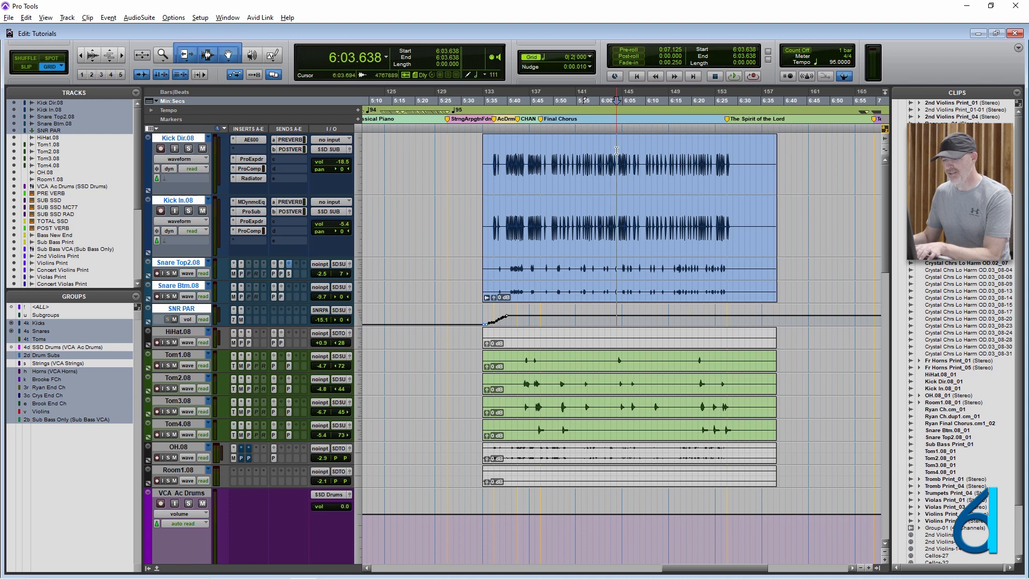
{"action": "key", "text": "ctrl+alt+u"}
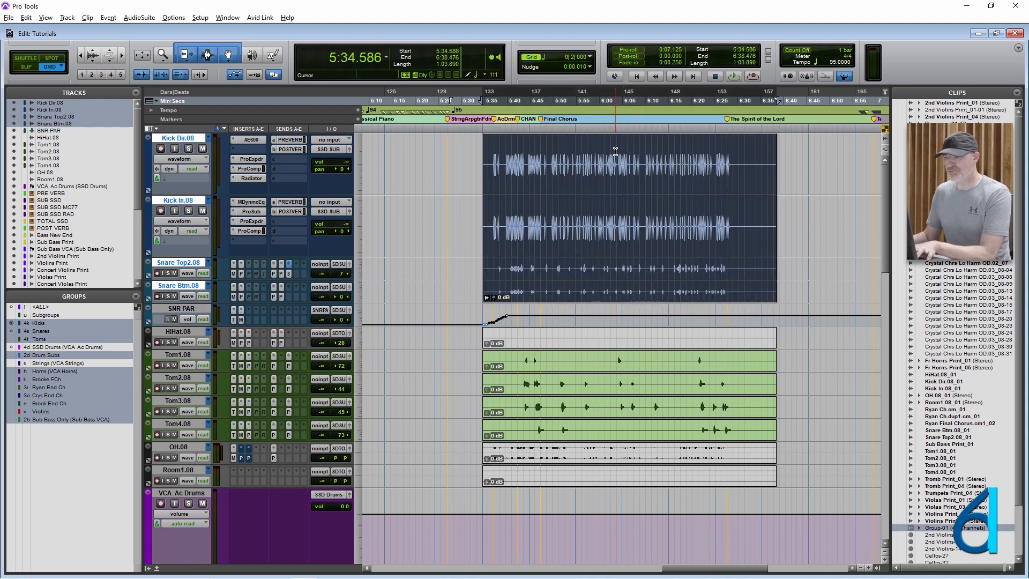
{"action": "left_click", "coordinate": [622, 151]}
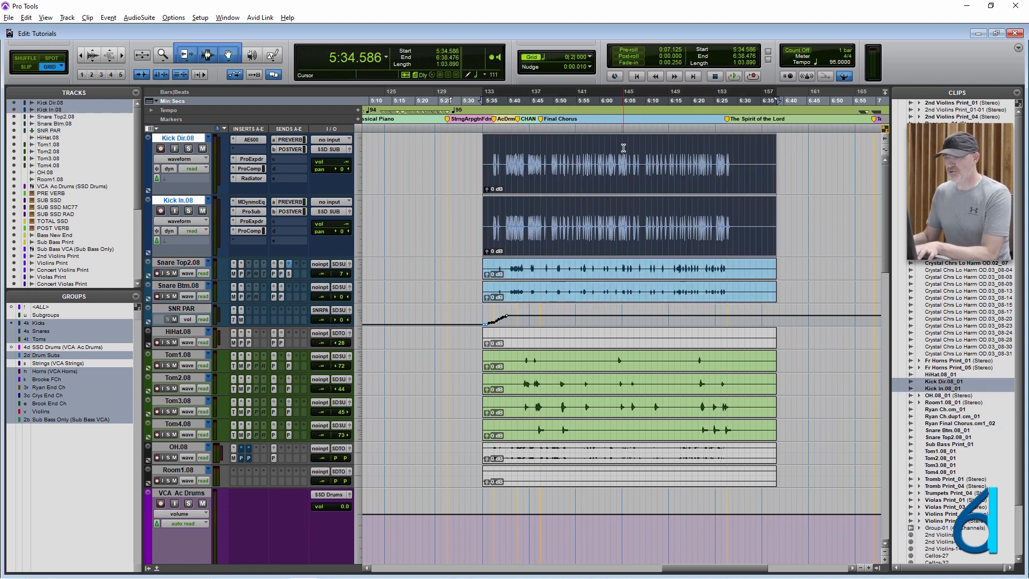
{"action": "double_click", "coordinate": [622, 150]}
{"action": "key", "text": "ctrl+alt+g"}
{"action": "key", "text": "ctrl+alt+u"}
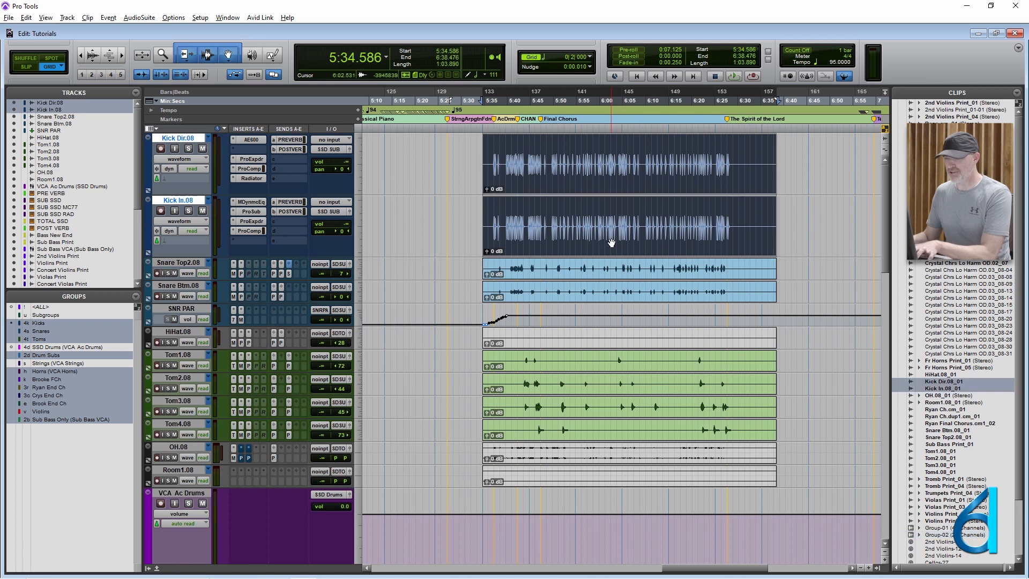
- Extend the selection to the snare tracks, group the kick and snare clips again, and slightly reduce the kick tracks' height
{"action": "left_click", "coordinate": [602, 298], "text": "shift"}
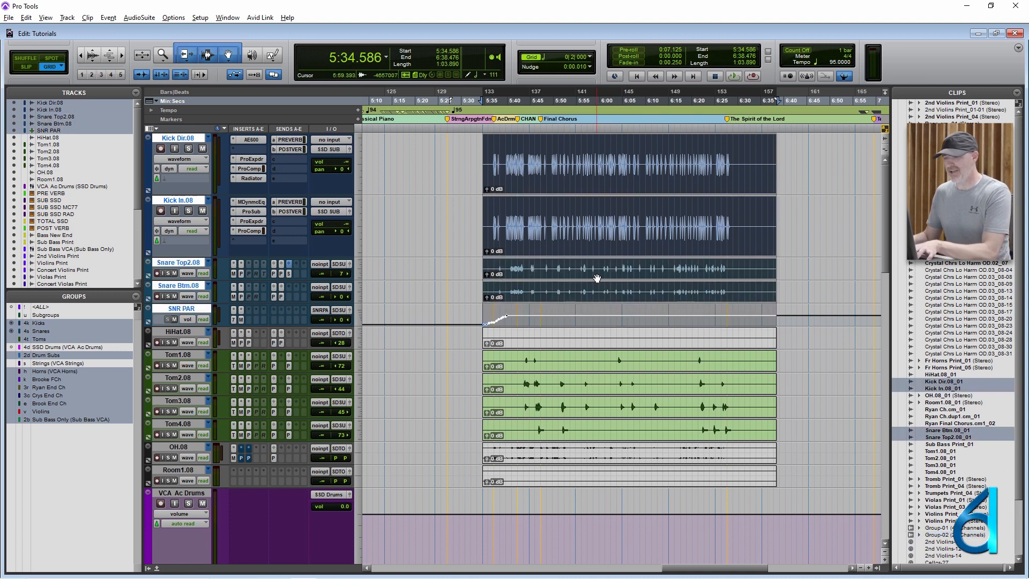
{"action": "key", "text": "ctrl+alt+g"}
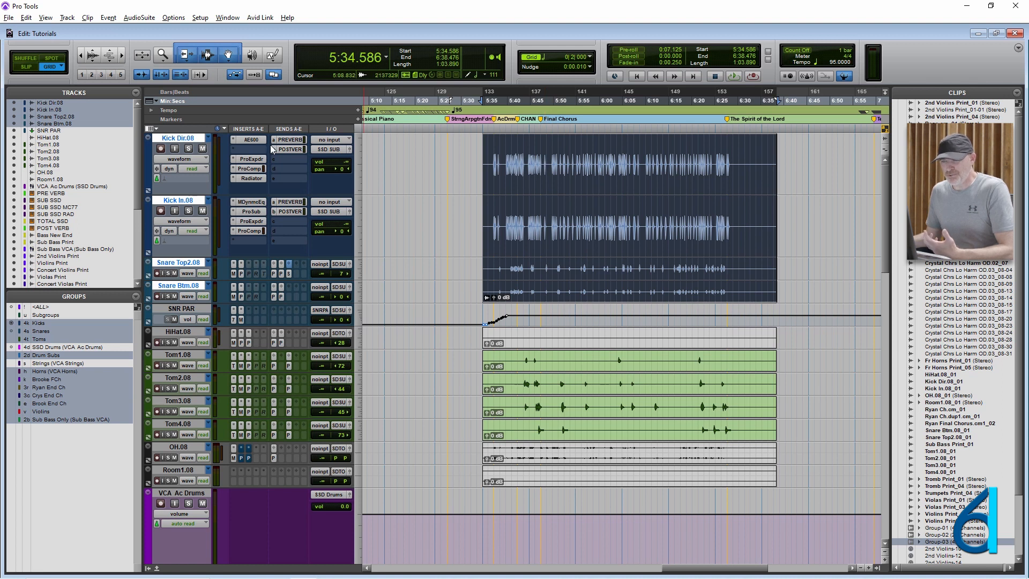
{"action": "mouse_move", "coordinate": [255, 194]}
{"action": "left_mouse_down"}
{"action": "mouse_move", "coordinate": [267, 176]}
{"action": "mouse_move", "coordinate": [263, 185]}
{"action": "left_mouse_up"}
- Select about 5:38 to 5:56 in the kick and snare clip group, then zoom in on about 5:48.5 to 5:49.7
{"action": "left_click", "coordinate": [503, 158]}
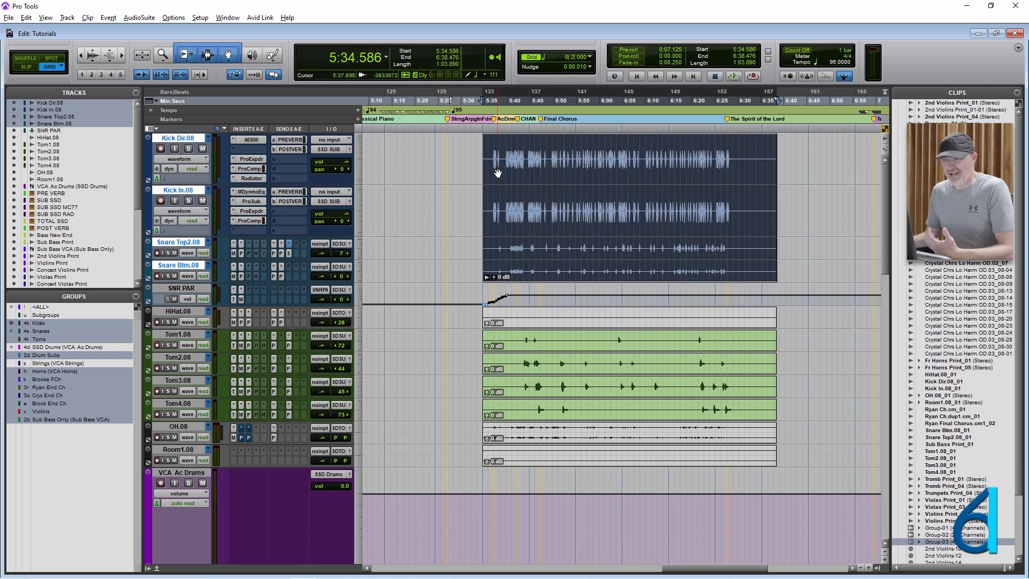
{"action": "left_click_drag", "start_coordinate": [502, 158], "coordinate": [581, 159]}
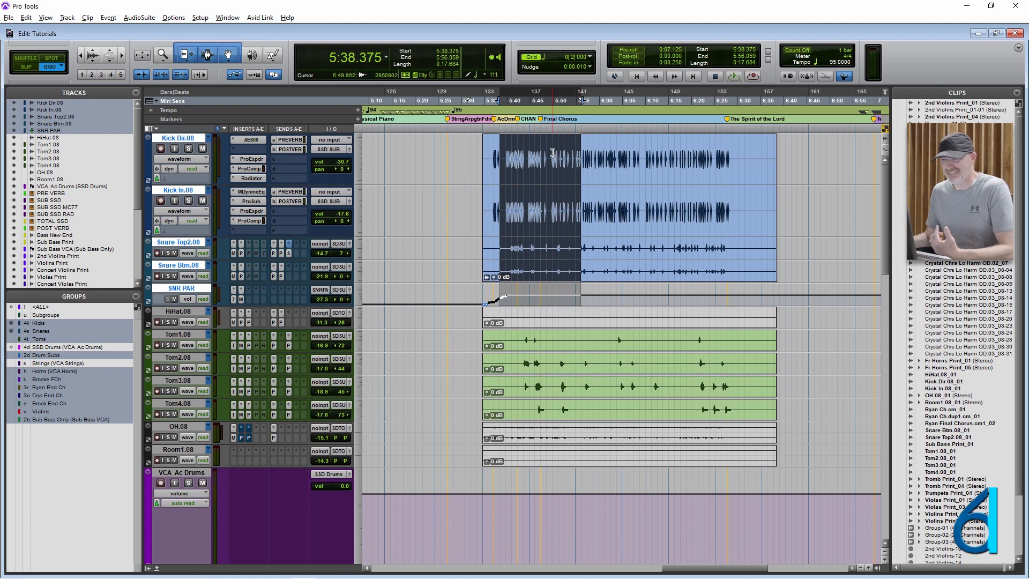
{"action": "left_click_drag", "start_coordinate": [549, 153], "coordinate": [553, 154]}
{"action": "key", "text": "t"}
{"action": "key", "text": "t"}
{"action": "key", "text": "t"}
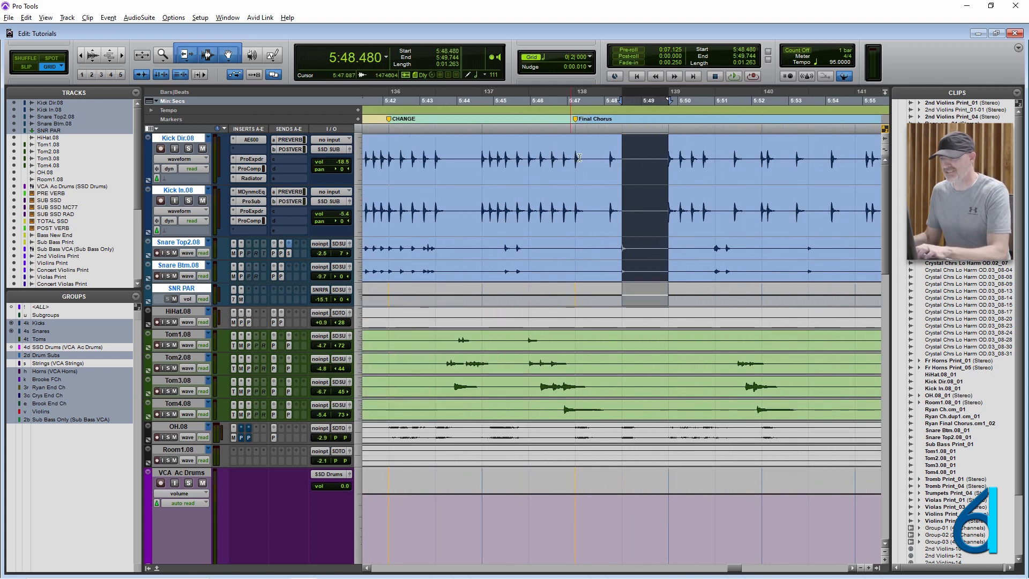
{"action": "left_click", "coordinate": [668, 147]}
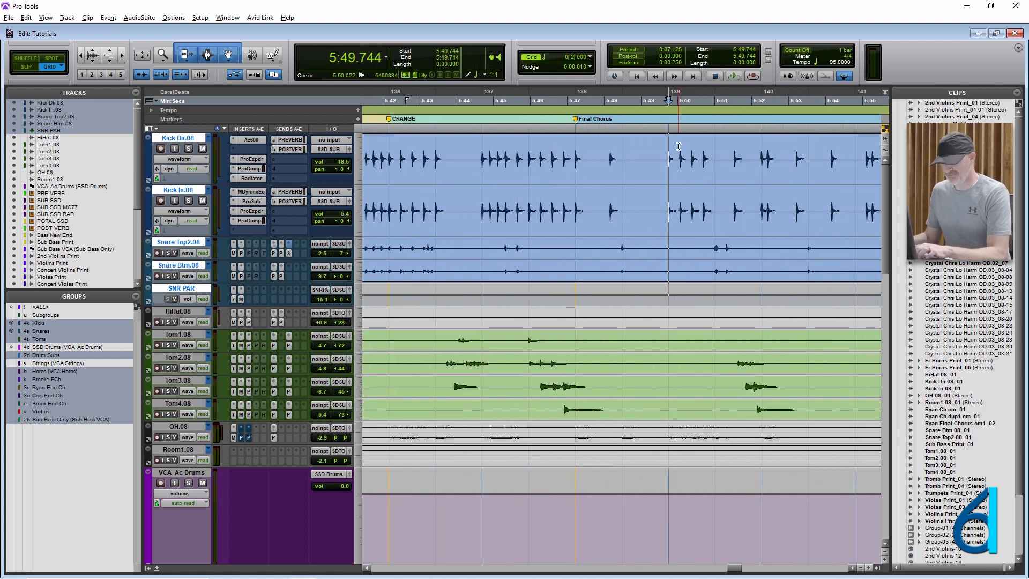
- Select and copy the section from 5:40.901 to 5:42.165 of the kick and snare clip group
{"action": "key", "text": "r"}
{"action": "left_click", "coordinate": [504, 149]}
{"action": "key", "text": "t"}
{"action": "key", "text": "t"}
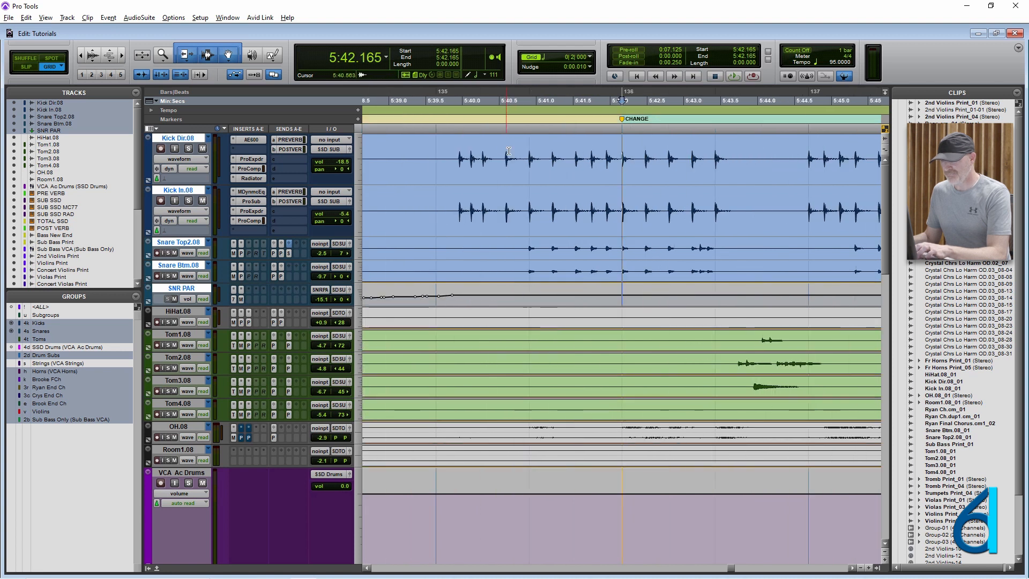
{"action": "left_click", "coordinate": [529, 214], "text": "shift"}
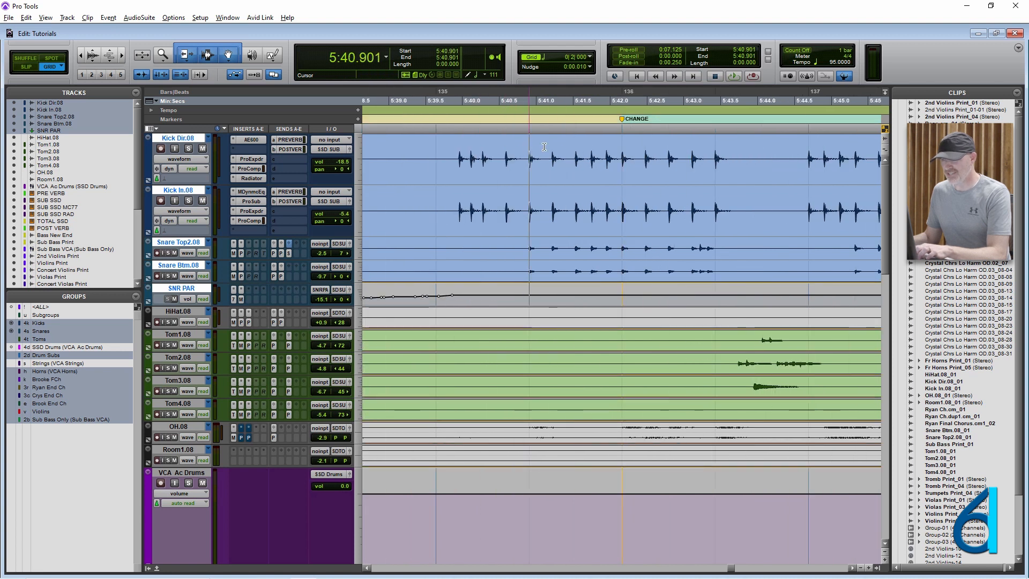
{"action": "key", "text": "r"}
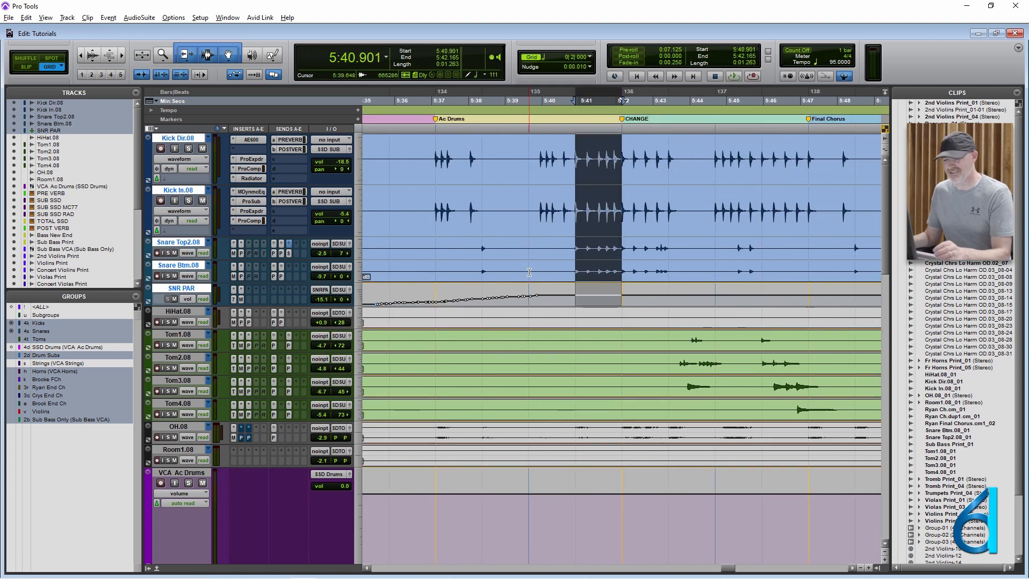
- Paste the copied drum section at 6:08.691 in the kick and snare clip group, then undo the paste
{"action": "scroll", "coordinate": [530, 245], "scroll_direction": "right", "scroll_amount": 5}
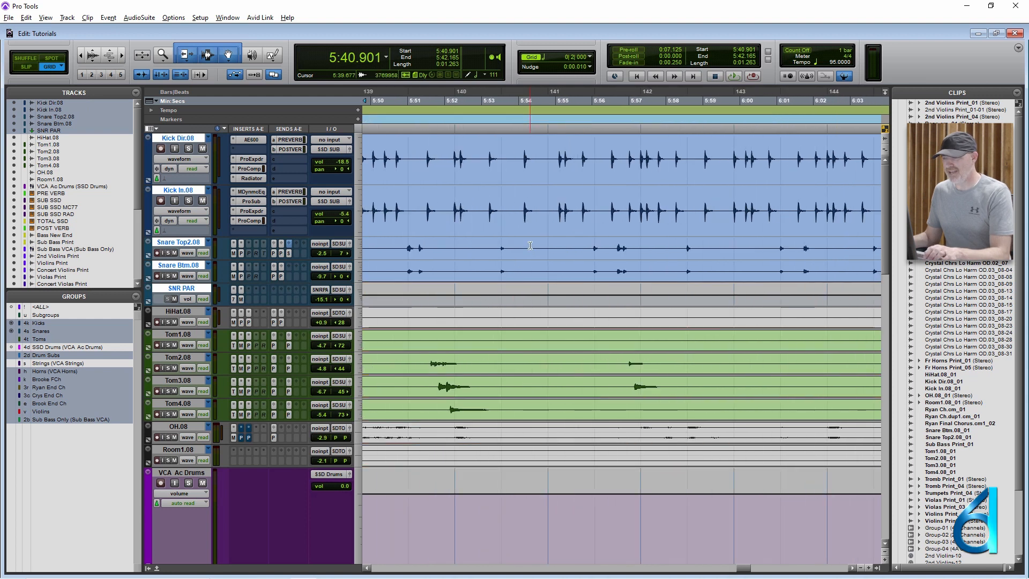
{"action": "scroll", "coordinate": [593, 179], "scroll_direction": "right", "scroll_amount": 5}
{"action": "left_click", "coordinate": [597, 180]}
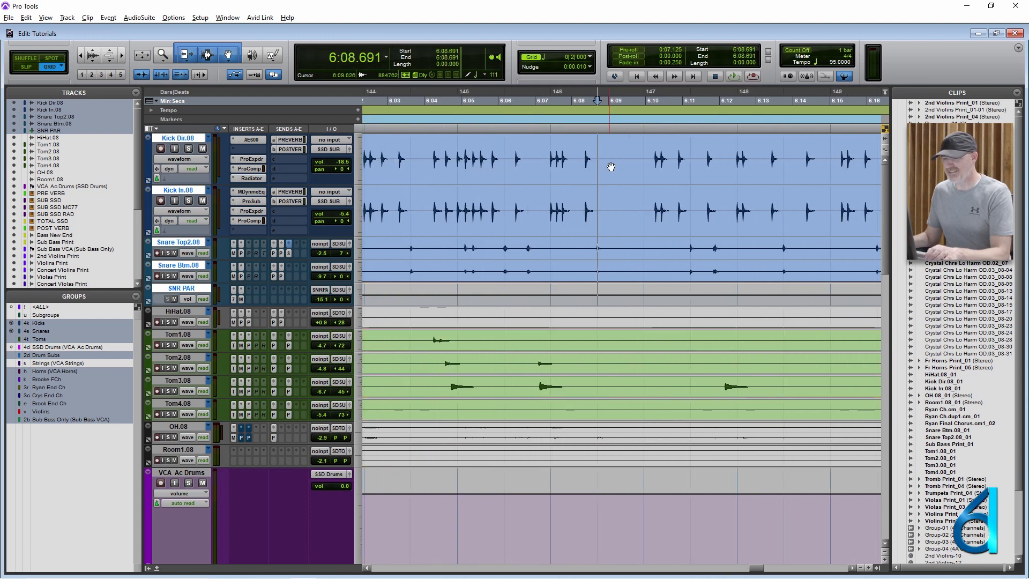
{"action": "key", "text": "ctrl+v"}
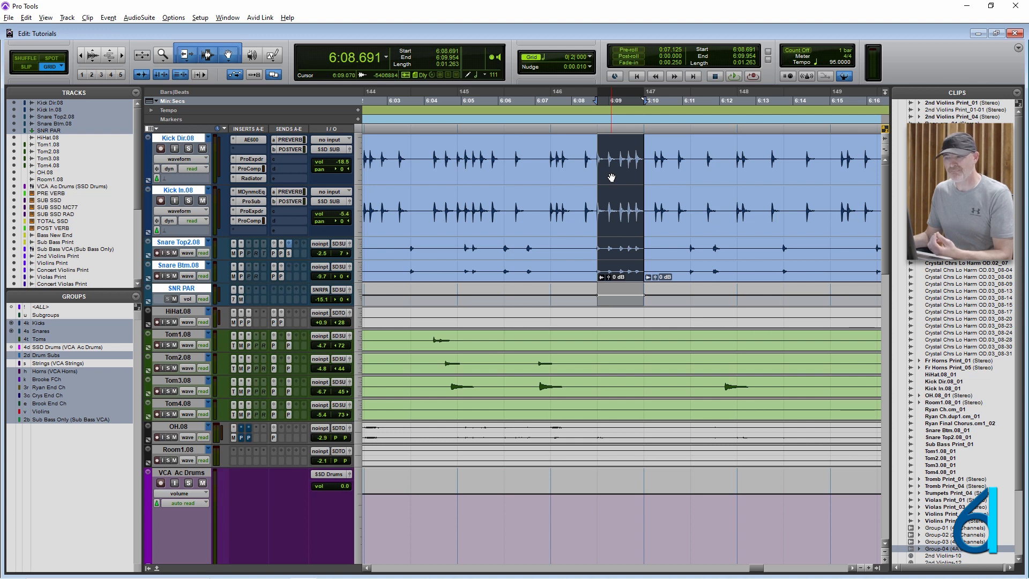
{"action": "key", "text": "ctrl+z"}
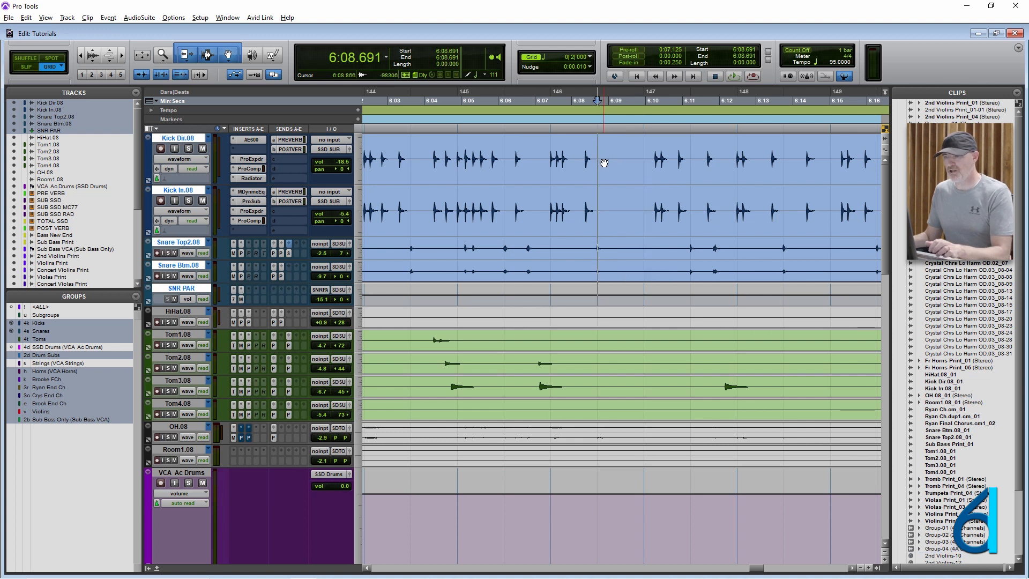
- Select the range of the first 2nd Violins Print clip, then place the edit cursor at about 4:57 on the violin tracks
{"action": "key", "text": "r"}
{"action": "key", "text": "r"}
{"action": "key", "text": "r"}
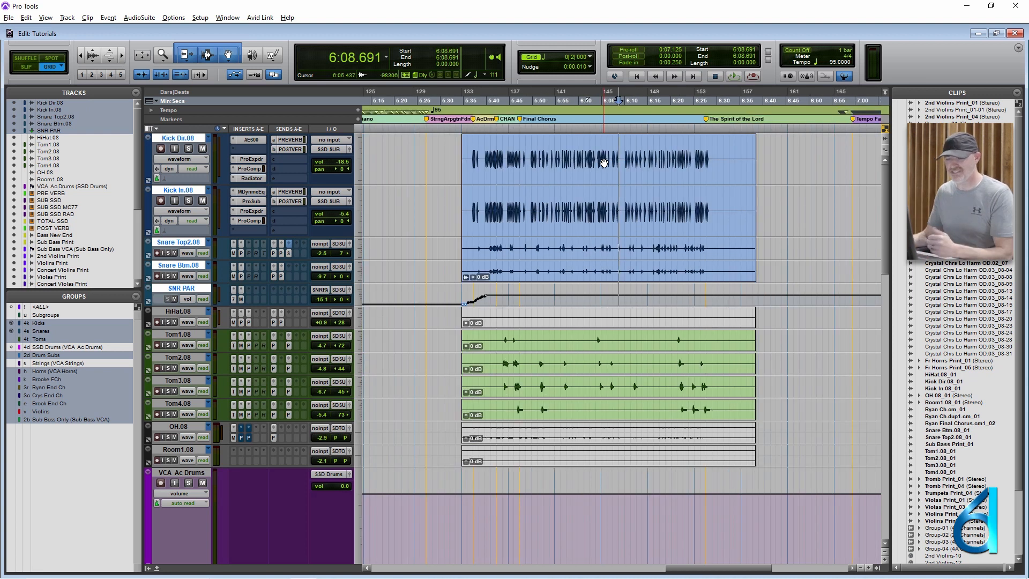
{"action": "key", "text": "r"}
{"action": "scroll", "coordinate": [479, 254], "scroll_direction": "down", "scroll_amount": 10}
{"action": "key", "text": "r"}
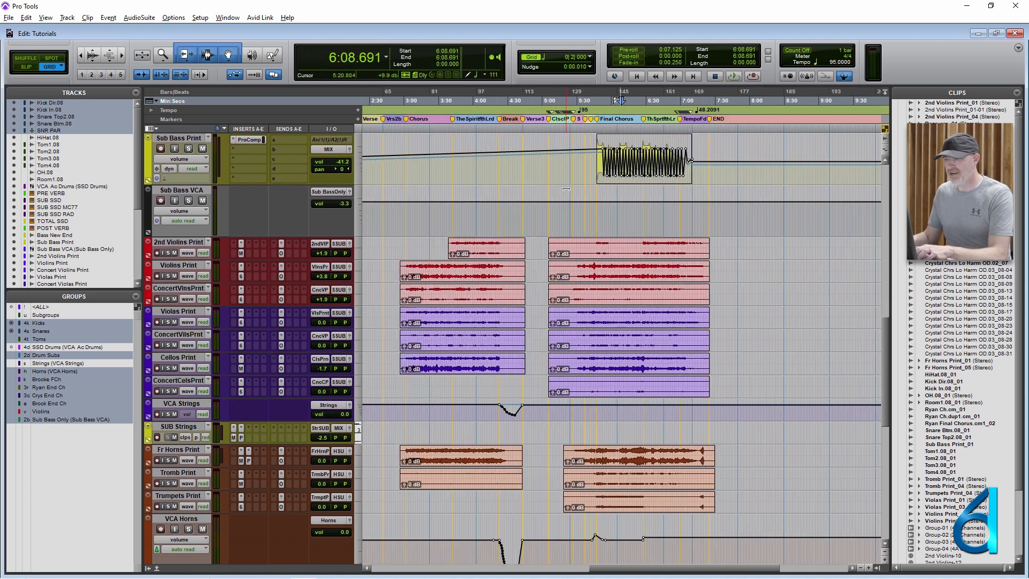
{"action": "left_click", "coordinate": [478, 254]}
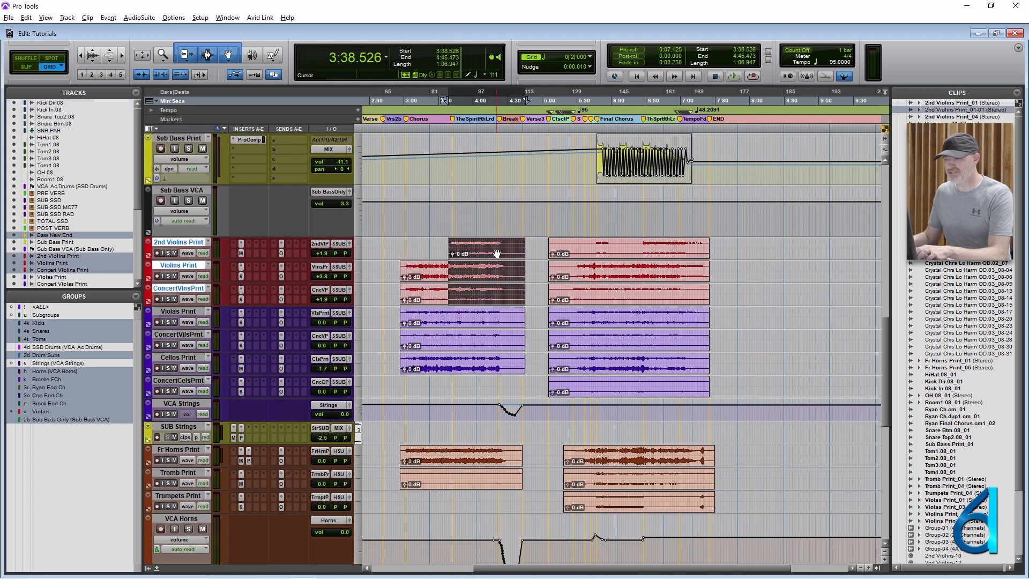
{"action": "left_click", "coordinate": [535, 252]}
{"action": "scroll", "coordinate": [536, 251], "scroll_direction": "left", "scroll_amount": 5}
{"action": "scroll", "coordinate": [539, 248], "scroll_direction": "right", "scroll_amount": 2}
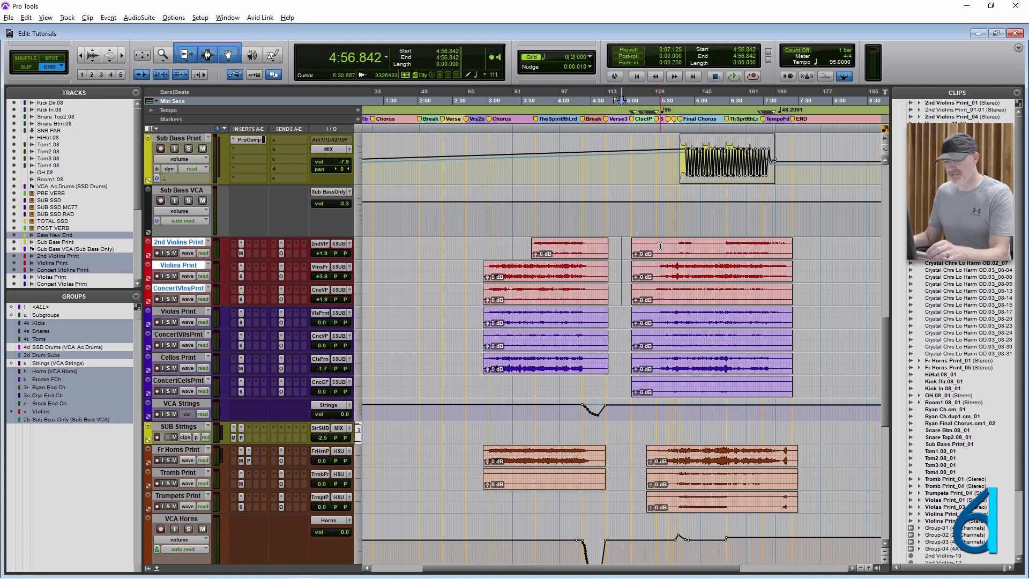
- Suspend all track groups and select all clips on the 2nd Violins Print track only
{"action": "key", "text": "ctrl+shift+g"}
{"action": "triple_click", "coordinate": [622, 245]}
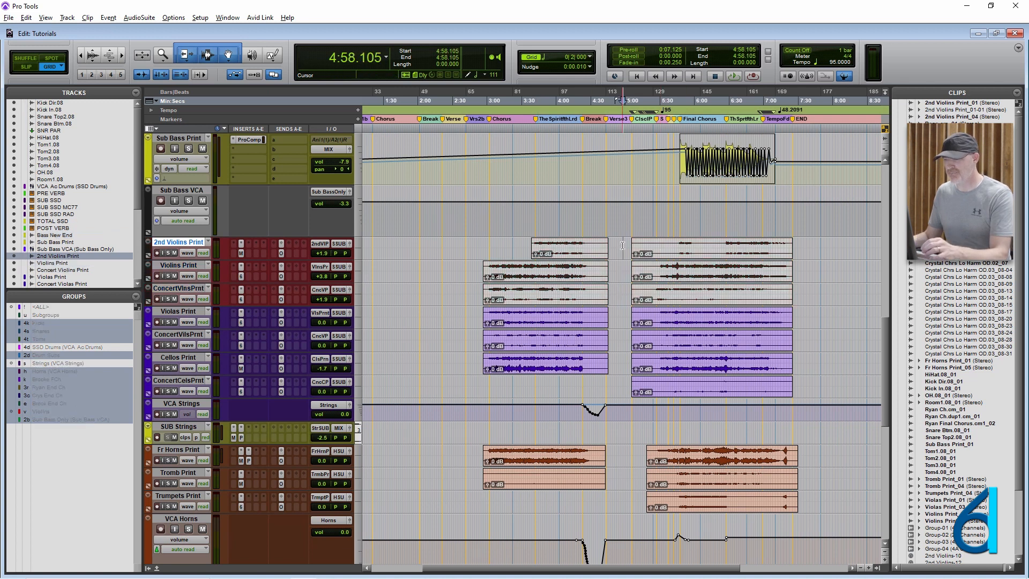
{"action": "triple_click", "coordinate": [623, 246]}
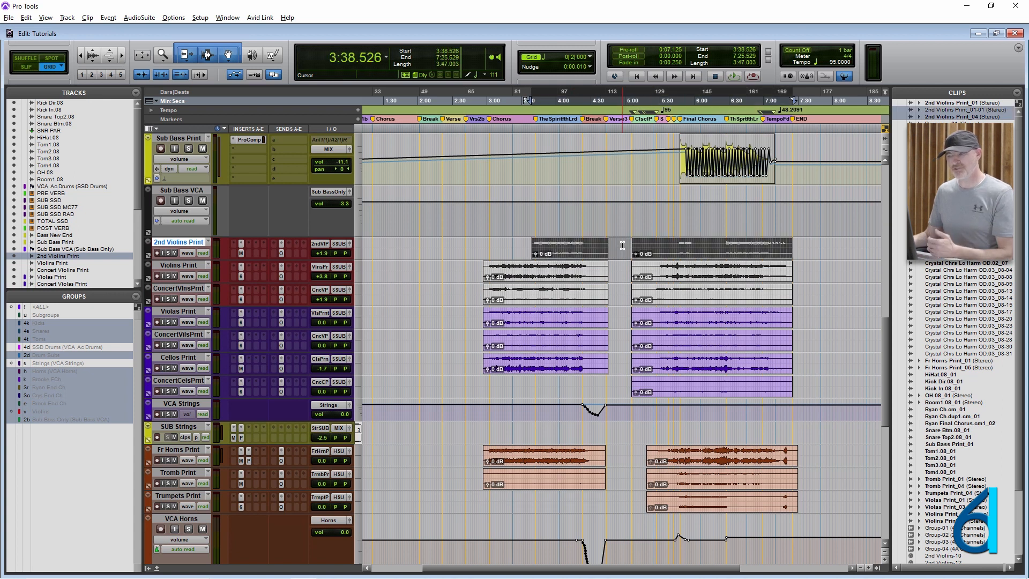
{"action": "triple_click", "coordinate": [623, 245]}
{"action": "left_click", "coordinate": [623, 246]}
{"action": "triple_click", "coordinate": [623, 245]}
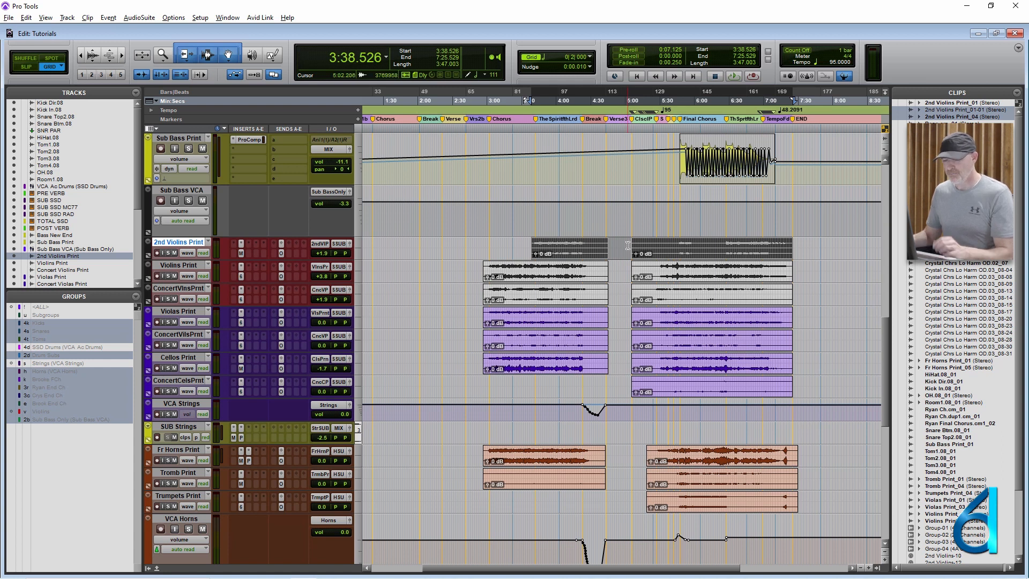
- Enlarge the 2nd Violins Print track and combine its two clips into one clip group
{"action": "key", "text": "super+Up"}
{"action": "key", "text": "super+Up"}
{"action": "key", "text": "t"}
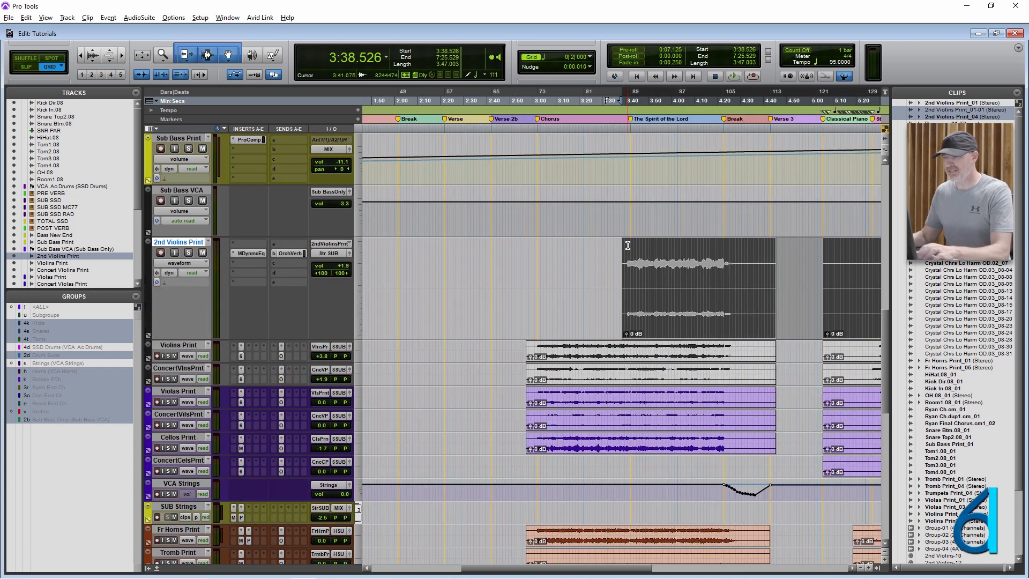
{"action": "scroll", "coordinate": [510, 272], "scroll_direction": "right", "scroll_amount": 4}
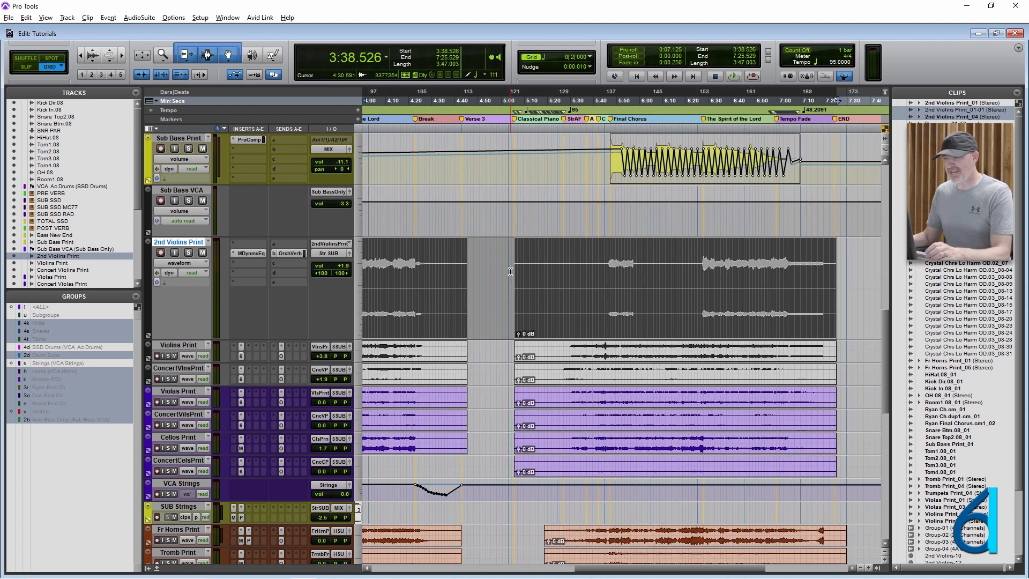
{"action": "key", "text": "r"}
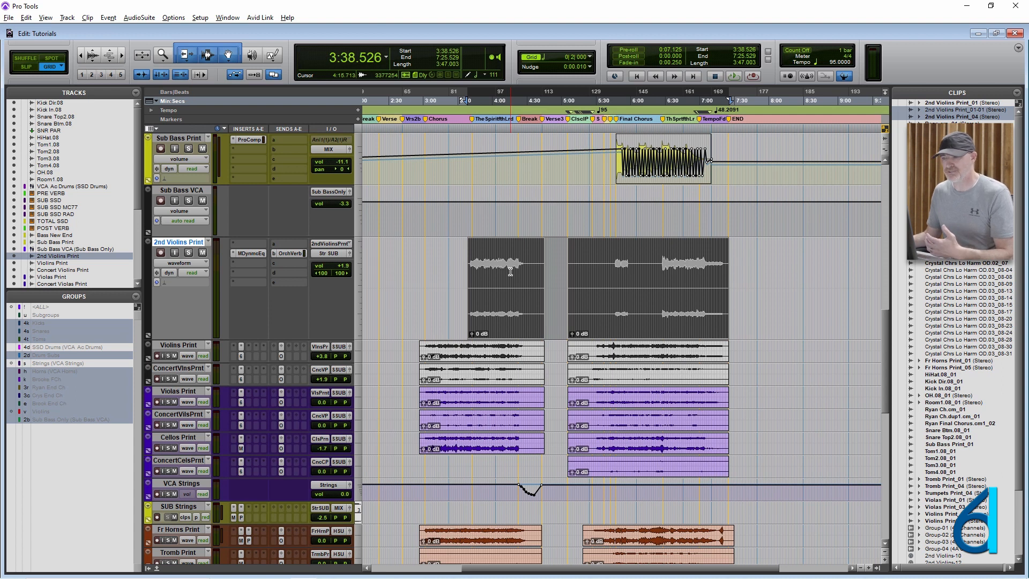
{"action": "key", "text": "ctrl+alt+g"}
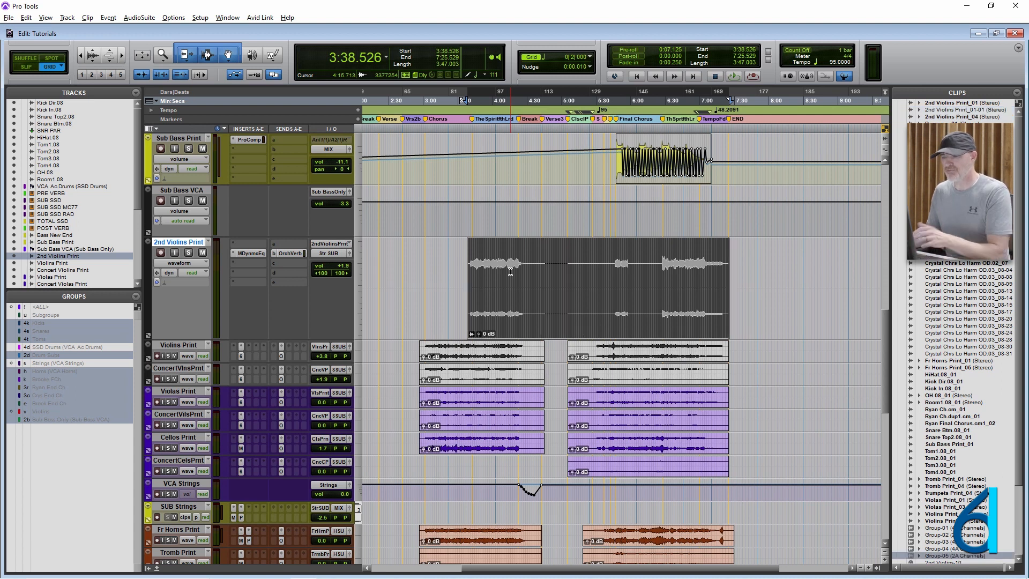
- Raise the 2nd Violins clip group's clip gain to +6.9 dB, then undo the gain change
{"action": "left_click_drag", "start_coordinate": [478, 333], "coordinate": [479, 321]}
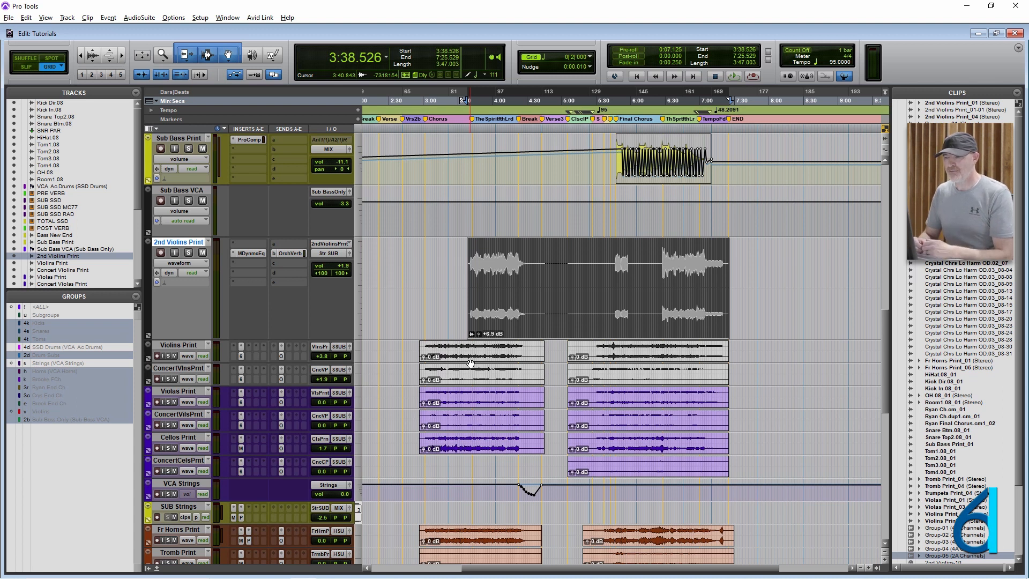
{"action": "key", "text": "ctrl+z"}
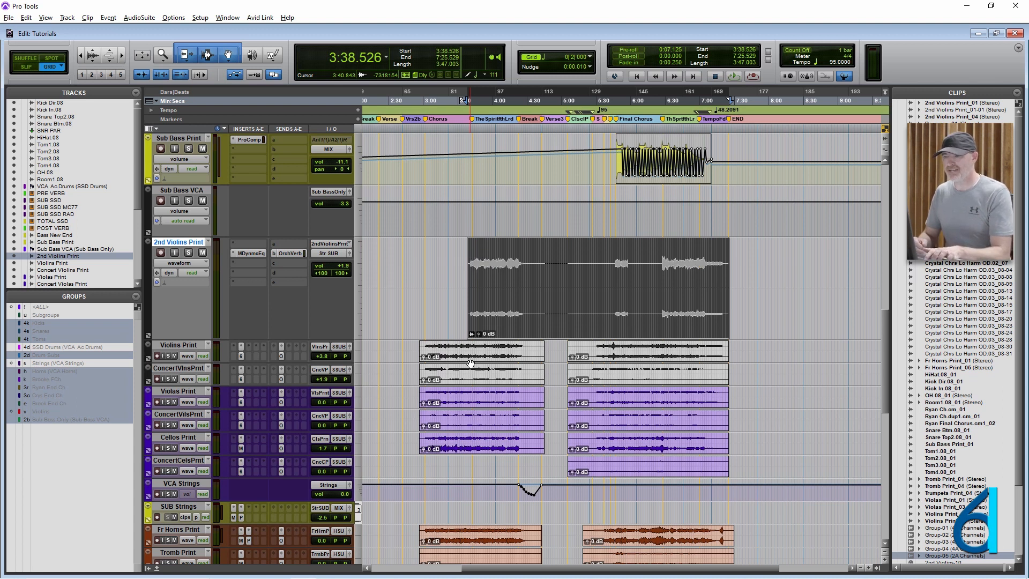
- Undo the clip grouping on the 2nd Violins Print track, then place the edit cursor at about 4:56 between its two clips
{"action": "key", "text": "ctrl+z"}
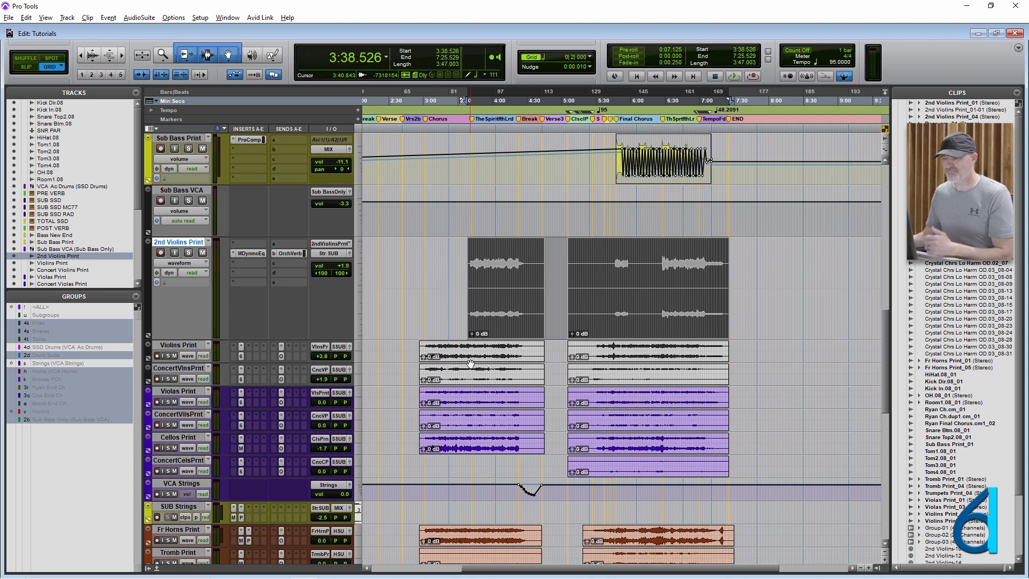
{"action": "left_click", "coordinate": [571, 252]}
{"action": "left_click", "coordinate": [556, 256]}
- Select the clip group spanning the Kick Dir, Kick In, Snare Top2 and Snare Btm tracks
{"action": "scroll", "coordinate": [558, 287], "scroll_direction": "up", "scroll_amount": 15}
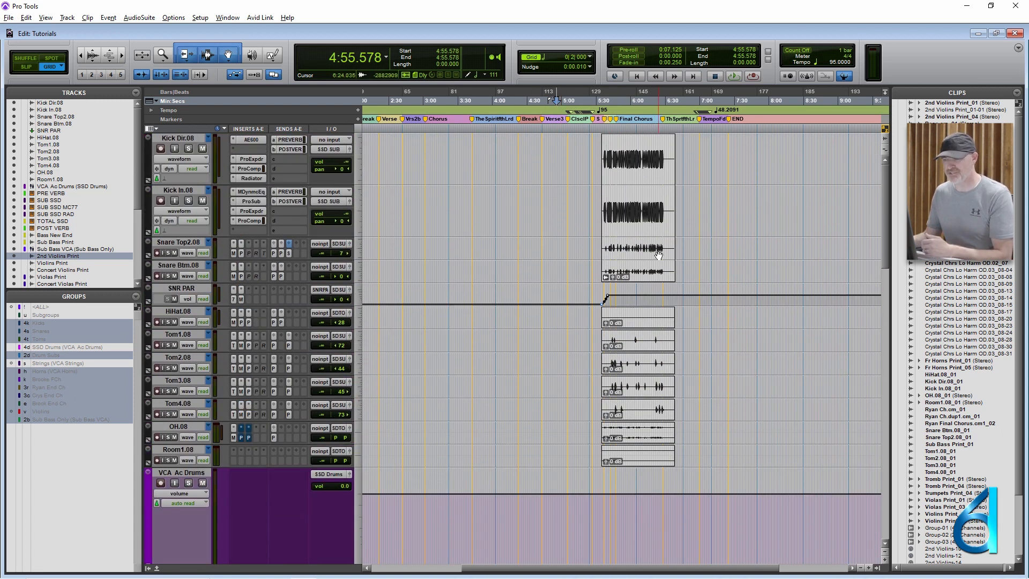
{"action": "left_click", "coordinate": [642, 198]}
{"action": "key", "text": "t"}
{"action": "key", "text": "t"}
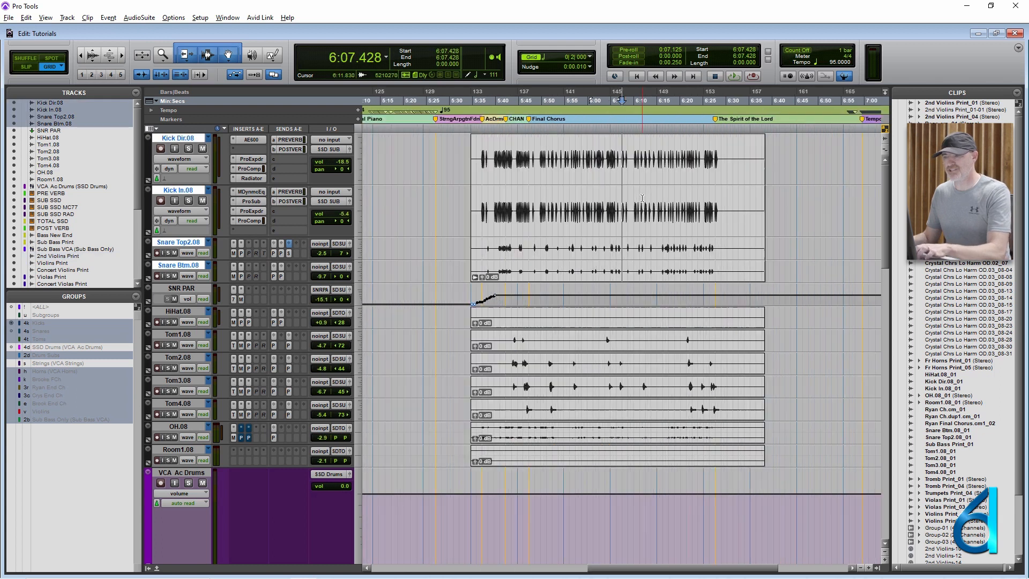
{"action": "left_click", "coordinate": [593, 274]}
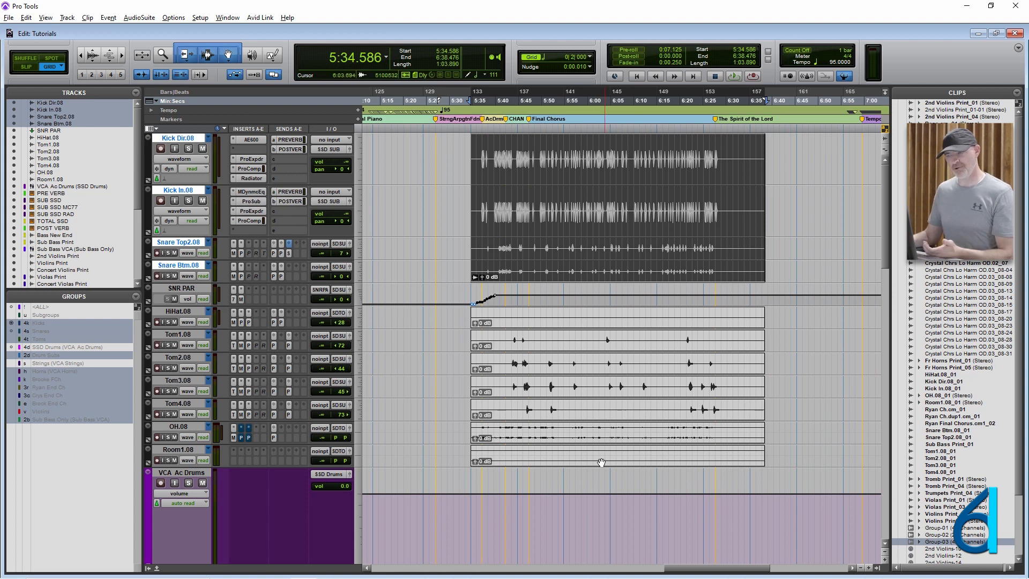
- Activate the SSD Drums group, then resume the suspended groups and select the range just before the clips across all drum tracks
{"action": "left_click", "coordinate": [42, 348]}
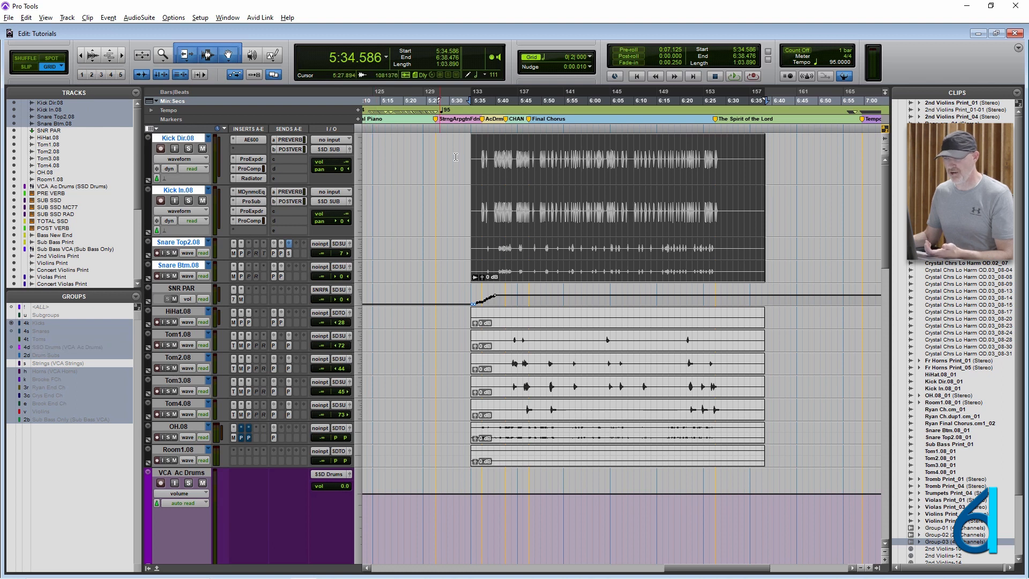
{"action": "left_click_drag", "start_coordinate": [411, 159], "coordinate": [447, 161]}
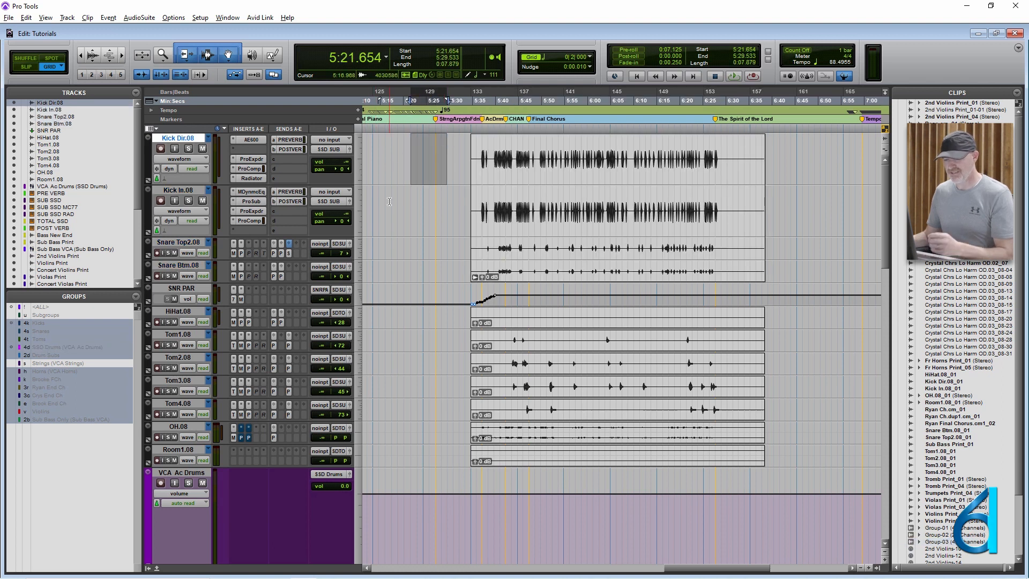
{"action": "key", "text": "ctrl+shift+g"}
{"action": "left_click_drag", "start_coordinate": [397, 206], "coordinate": [472, 214]}
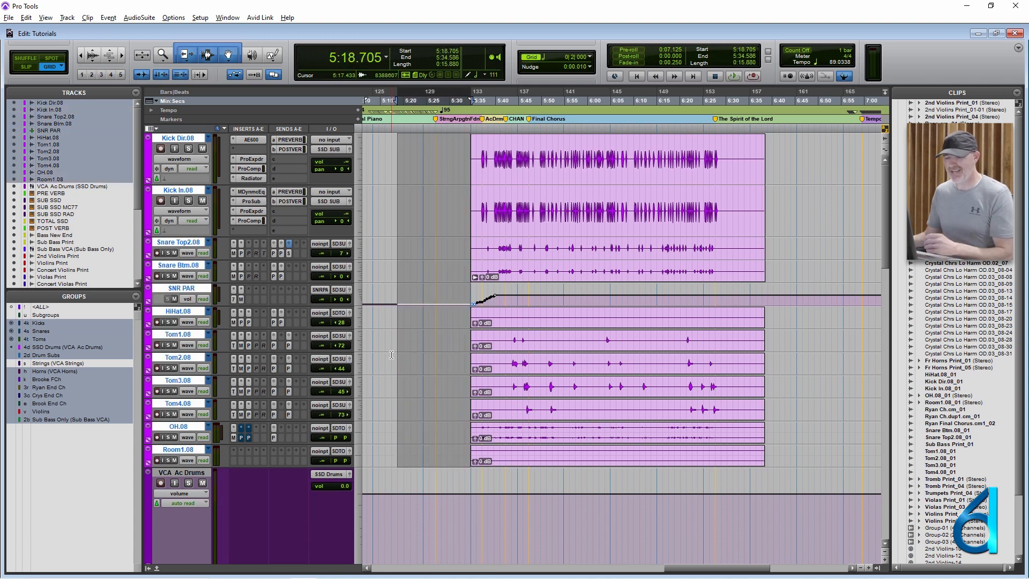
- Undo the clip groupings on the kick and snare tracks, then place the edit cursor at about 6:02 across the drum tracks
{"action": "key", "text": "ctrl+z"}
{"action": "key", "text": "ctrl+z"}
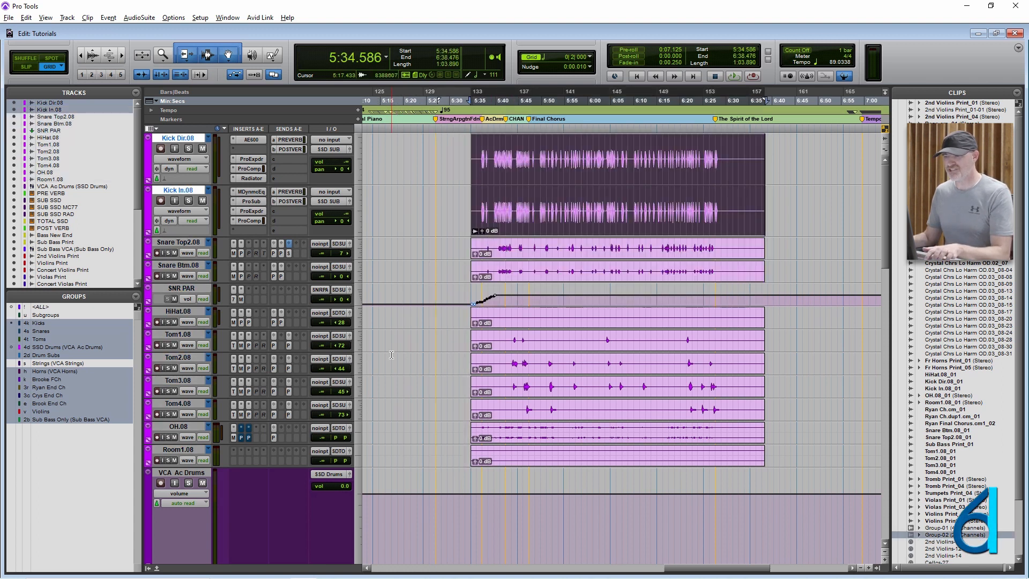
{"action": "key", "text": "ctrl+z"}
{"action": "left_click", "coordinate": [599, 148]}
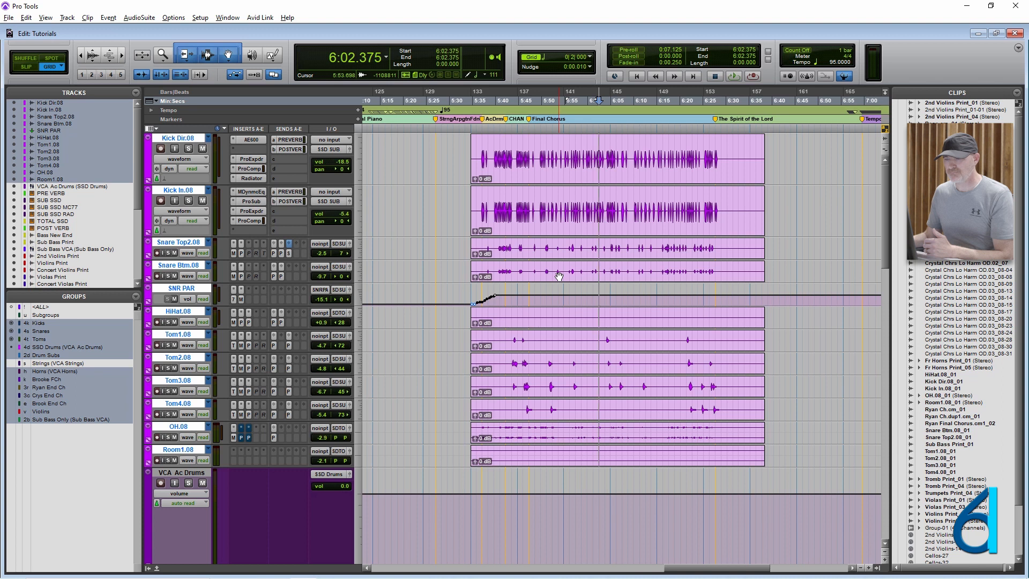
- Check the Display color coding and the Mixing settings in the Preferences, then close them without changes
{"action": "left_click", "coordinate": [200, 18]}
{"action": "left_click", "coordinate": [227, 191]}
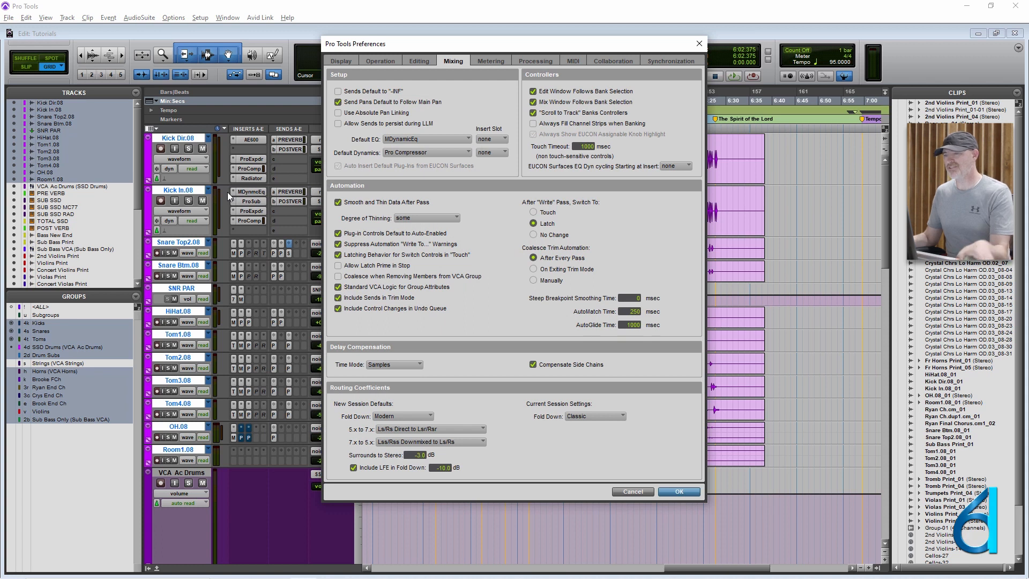
{"action": "left_click", "coordinate": [341, 61]}
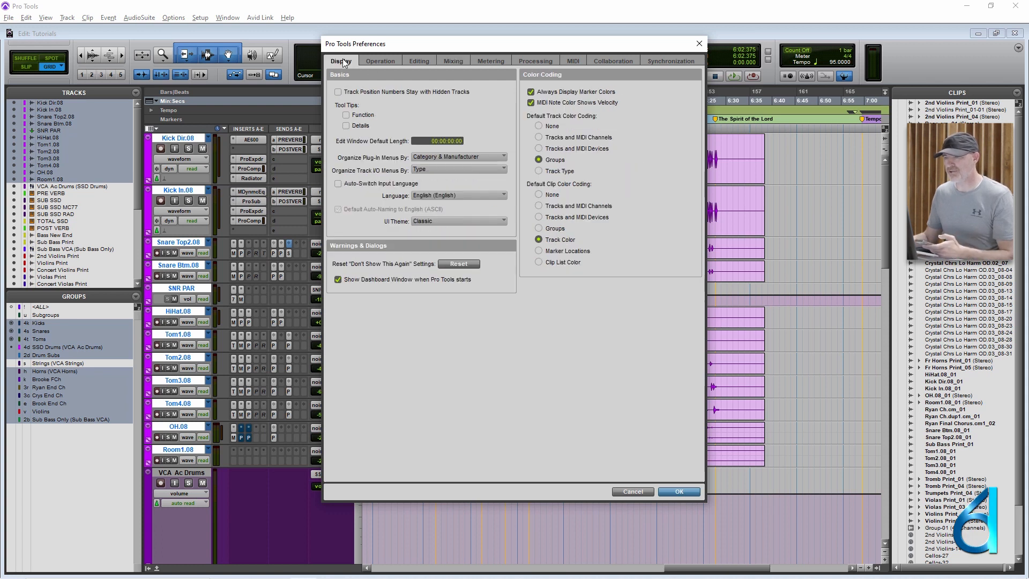
{"action": "left_click", "coordinate": [456, 62]}
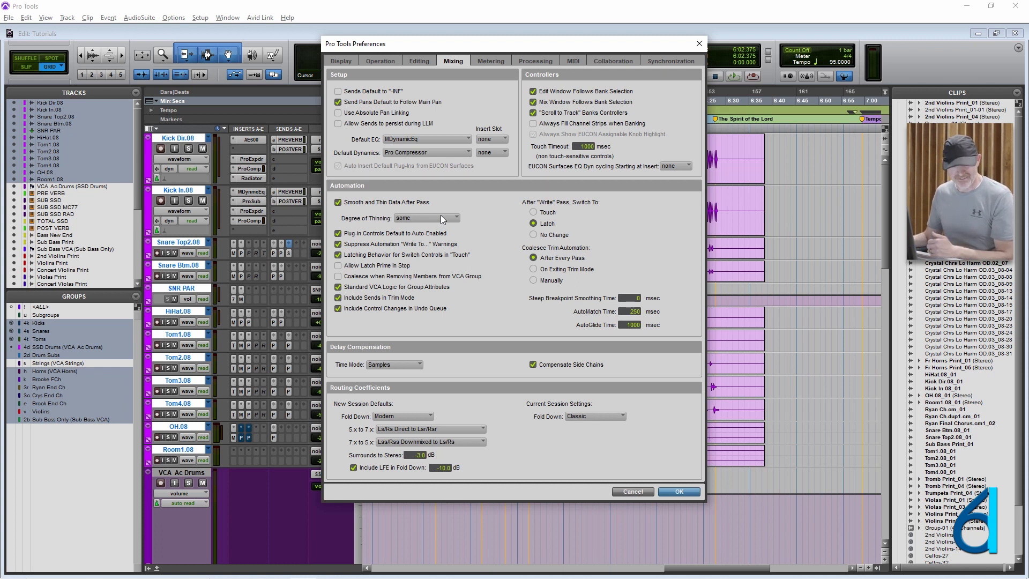
{"action": "left_click", "coordinate": [633, 491]}
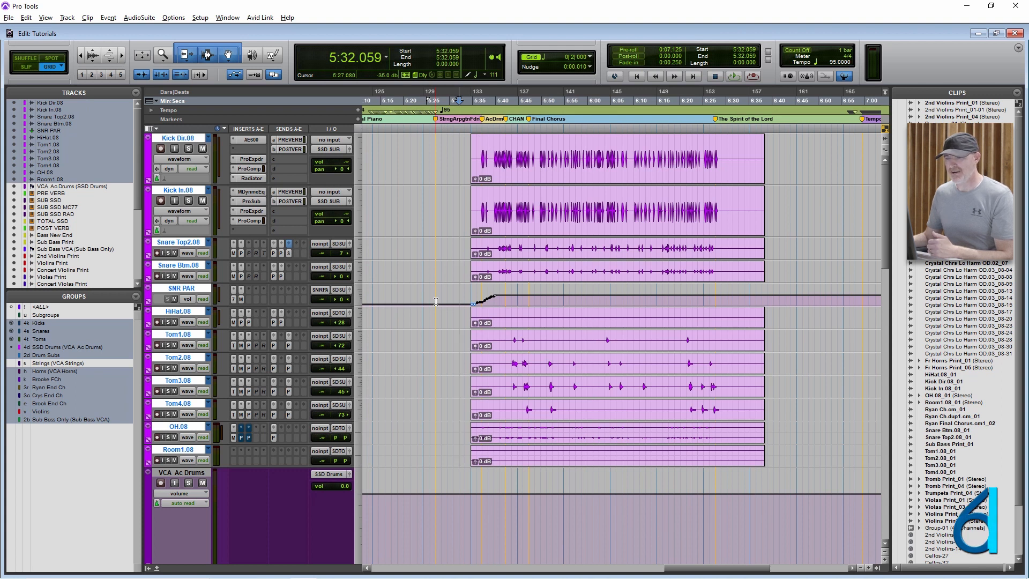
- Place the edit cursor at about 5:31 on the SNR PAR track alone, then at about 5:24 across the grouped drum tracks
{"action": "left_click", "coordinate": [451, 294]}
{"action": "key", "text": "ctrl+["}
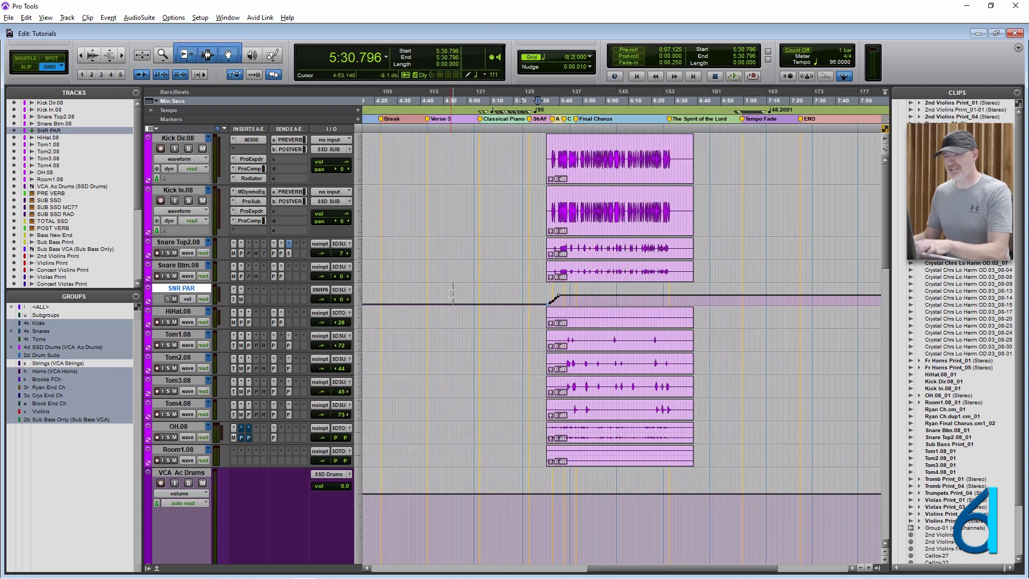
{"action": "left_click", "coordinate": [192, 292]}
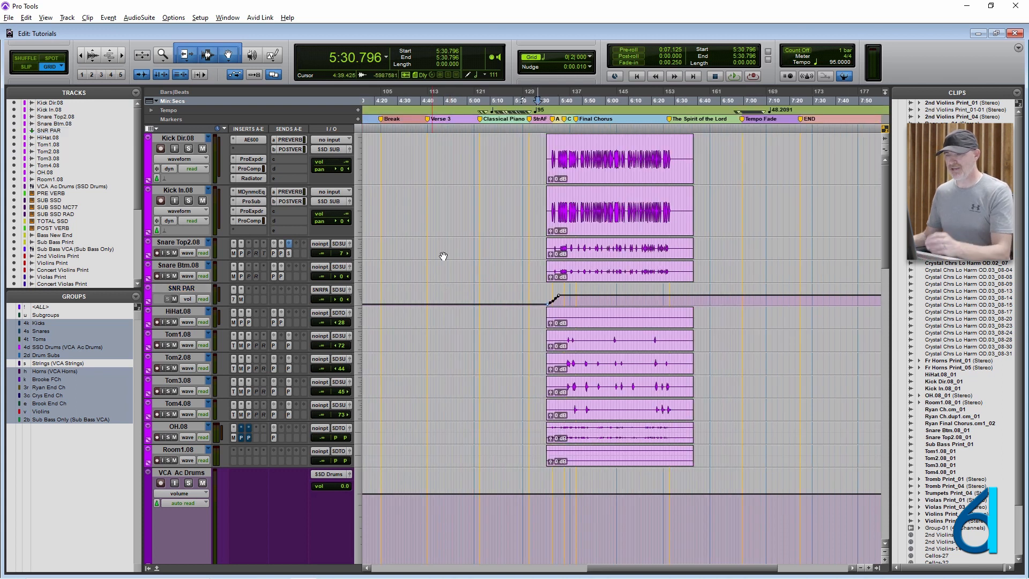
{"action": "left_click", "coordinate": [489, 248]}
{"action": "left_click", "coordinate": [524, 243]}
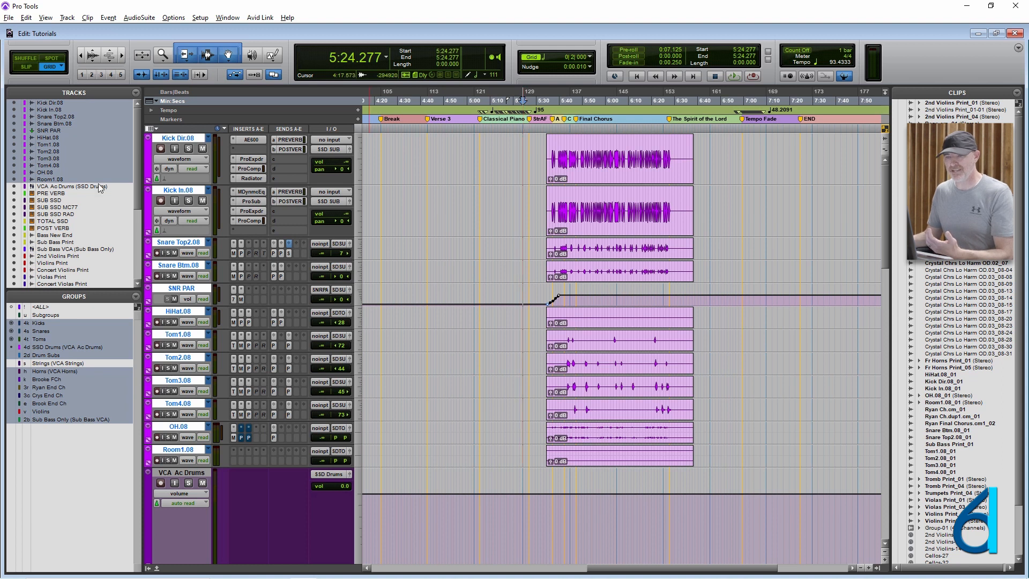
- Place the edit cursor on the grouped violin tracks, ending at about 5:45
{"action": "scroll", "coordinate": [91, 201], "scroll_direction": "down", "scroll_amount": 6}
{"action": "scroll", "coordinate": [85, 212], "scroll_direction": "up", "scroll_amount": 6}
{"action": "scroll", "coordinate": [572, 225], "scroll_direction": "down", "scroll_amount": 5}
{"action": "scroll", "coordinate": [571, 228], "scroll_direction": "down", "scroll_amount": 8}
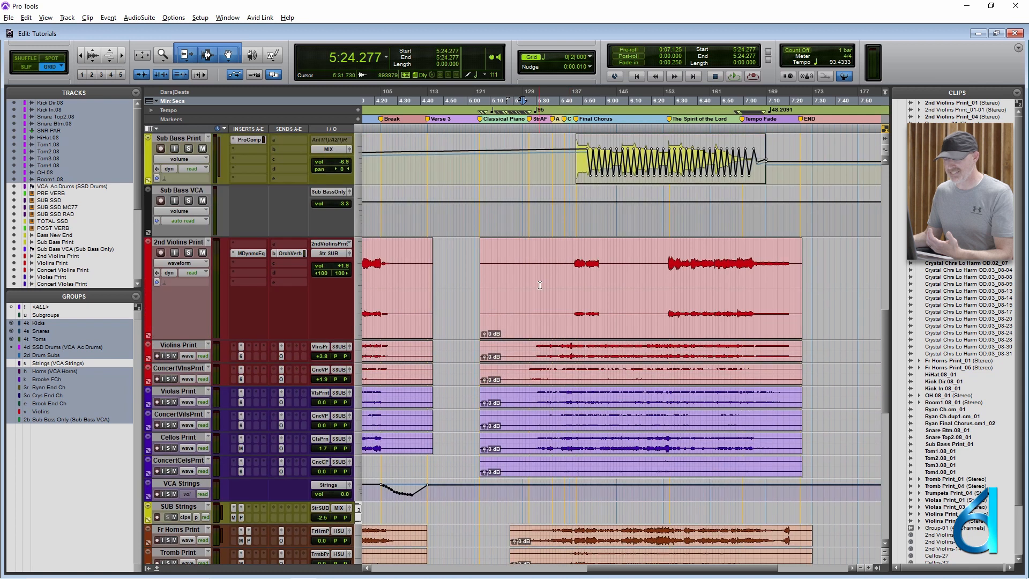
{"action": "left_click_drag", "start_coordinate": [540, 284], "coordinate": [541, 337]}
{"action": "left_click", "coordinate": [530, 328]}
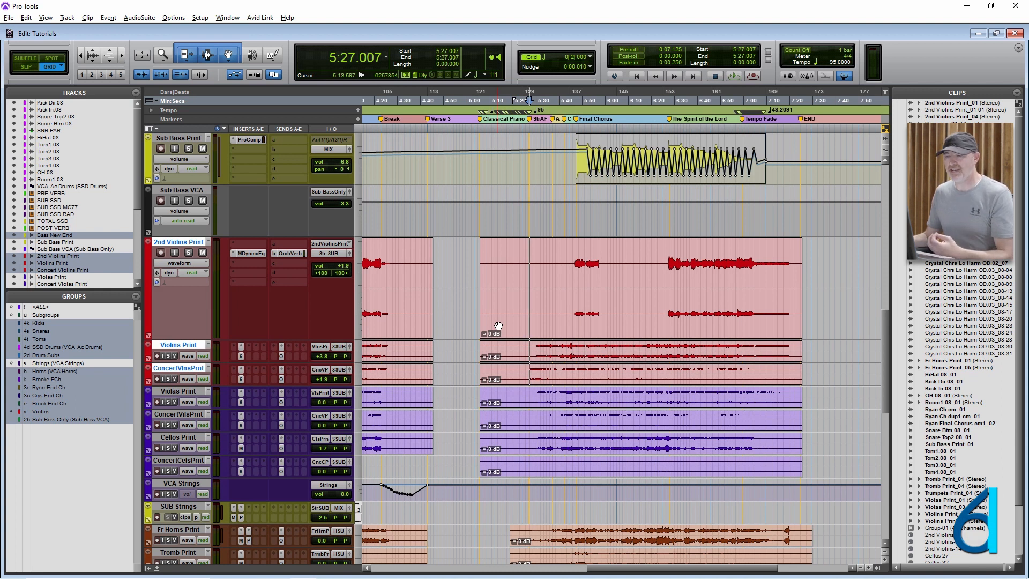
{"action": "left_click", "coordinate": [549, 268]}
{"action": "left_click", "coordinate": [577, 263]}
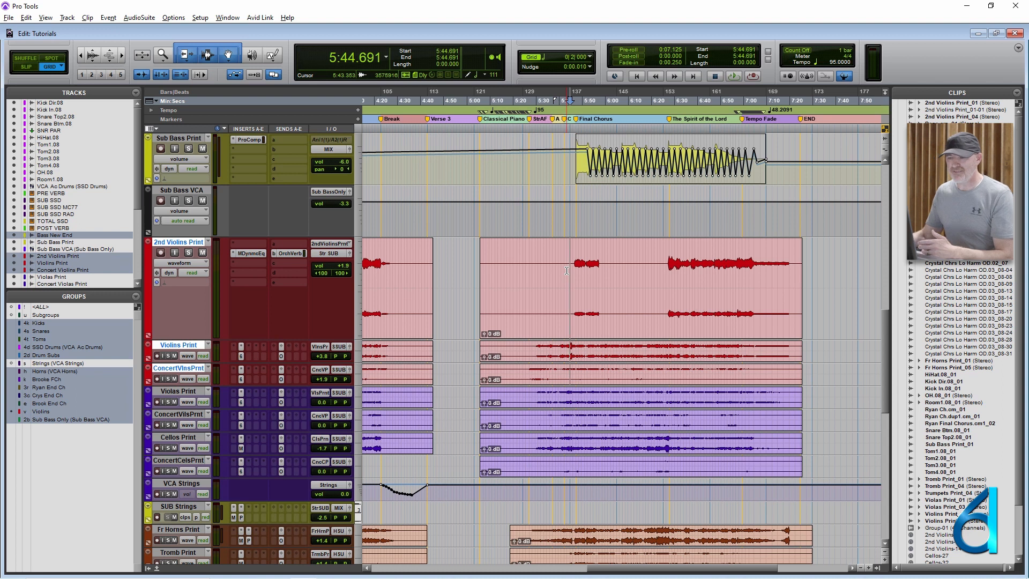
- Select only the VCA Strings track, then select the range of the second Violas Print clip from 5:05.684 to 7:25.529
{"action": "left_click", "coordinate": [179, 484]}
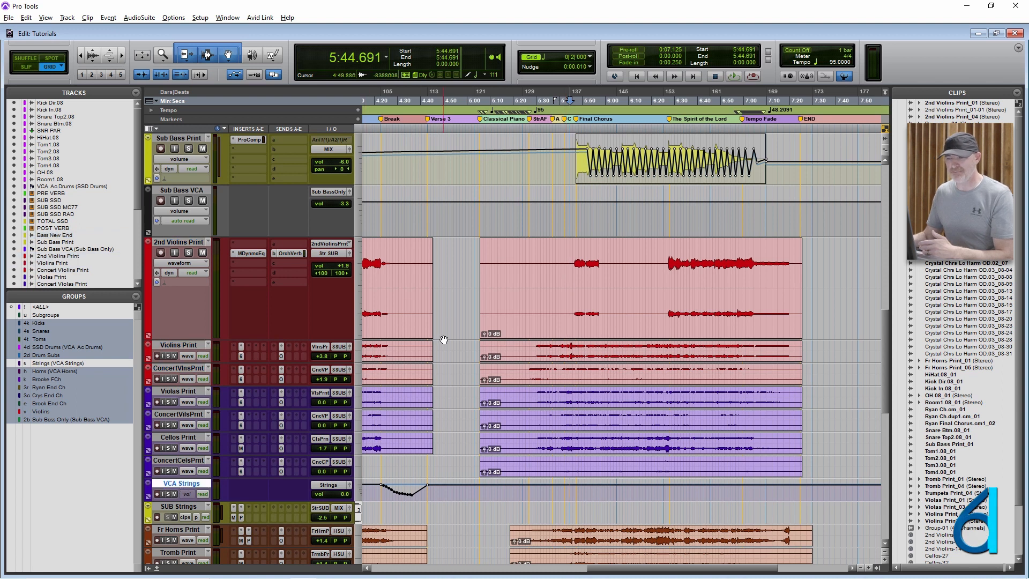
{"action": "scroll", "coordinate": [452, 335], "scroll_direction": "down", "scroll_amount": 2}
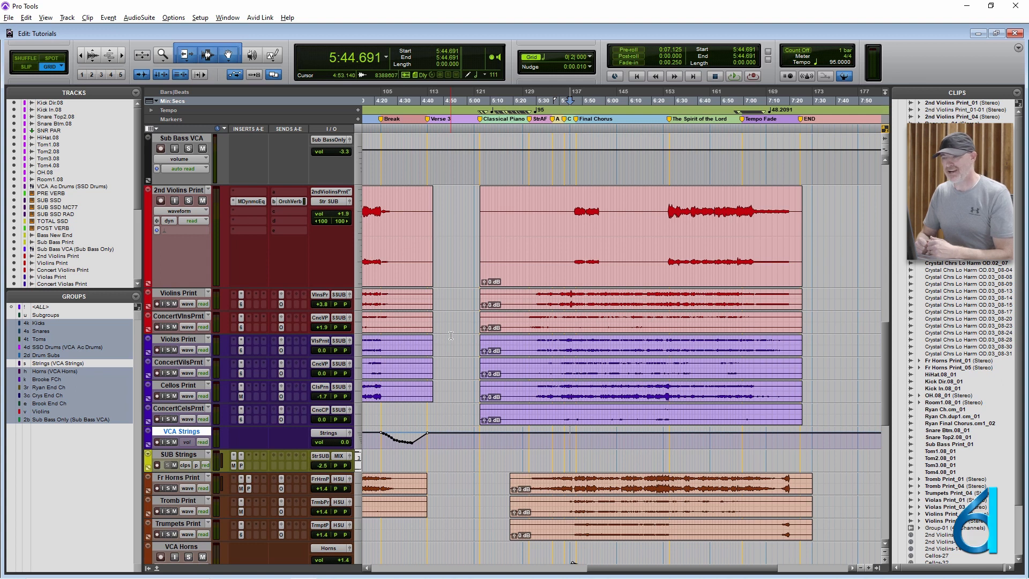
{"action": "double_click", "coordinate": [483, 341]}
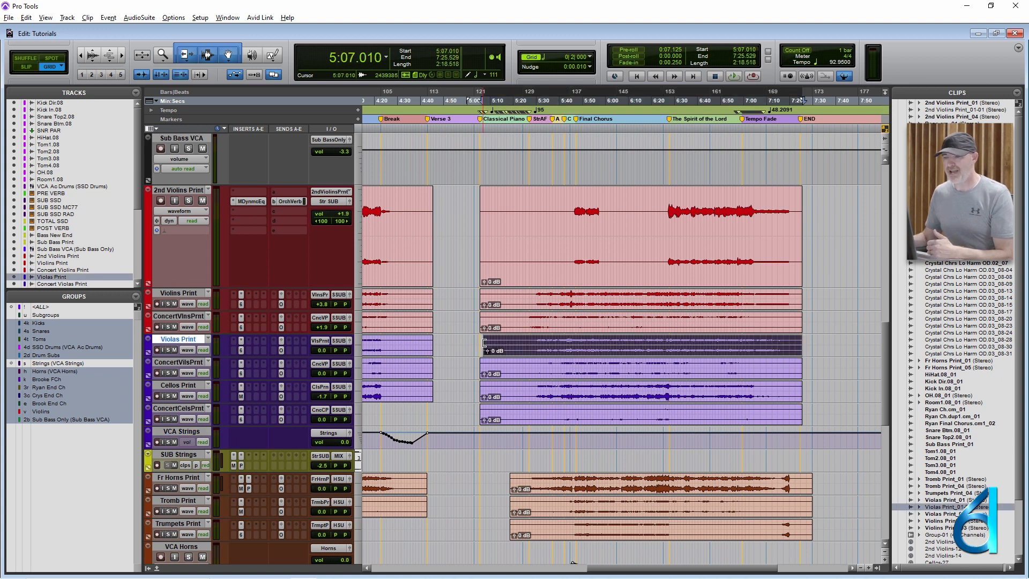
- Place the edit cursor at about 4:57 in the gap between the clips across the grouped violin tracks
{"action": "left_click", "coordinate": [456, 295]}
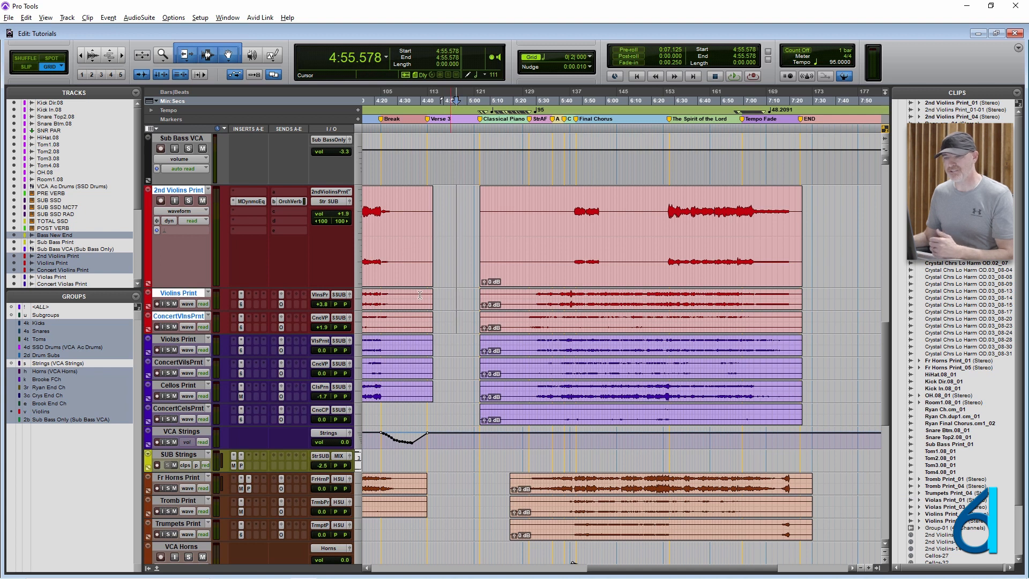
{"action": "left_click", "coordinate": [182, 293], "text": "alt"}
{"action": "left_click", "coordinate": [452, 227]}
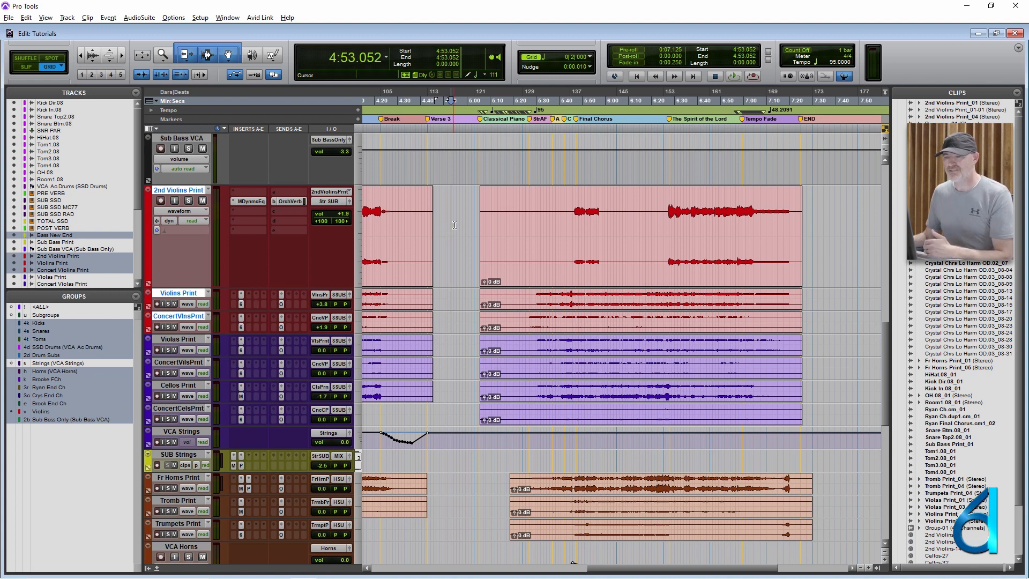
{"action": "left_click", "coordinate": [459, 223]}
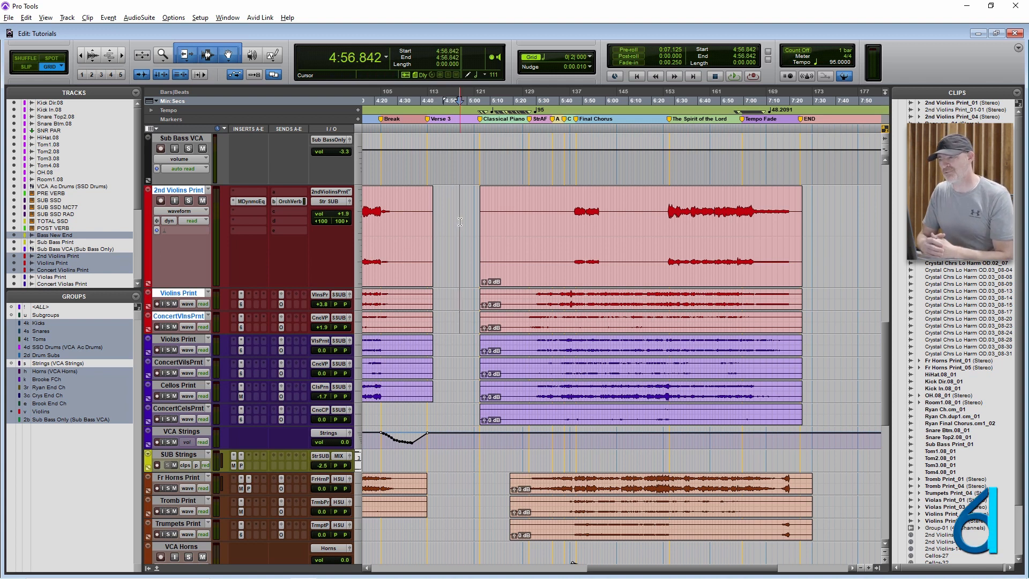